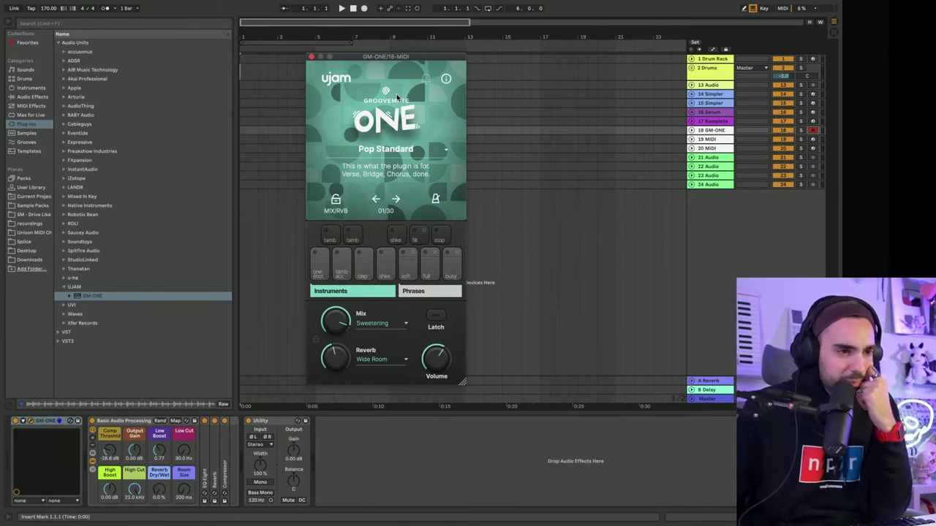
# Step: Insert an empty three-bar MIDI clip on track 20 from 10.3 to 13.3 and enlarge the clip's note editor
pyautogui.click(706, 141)
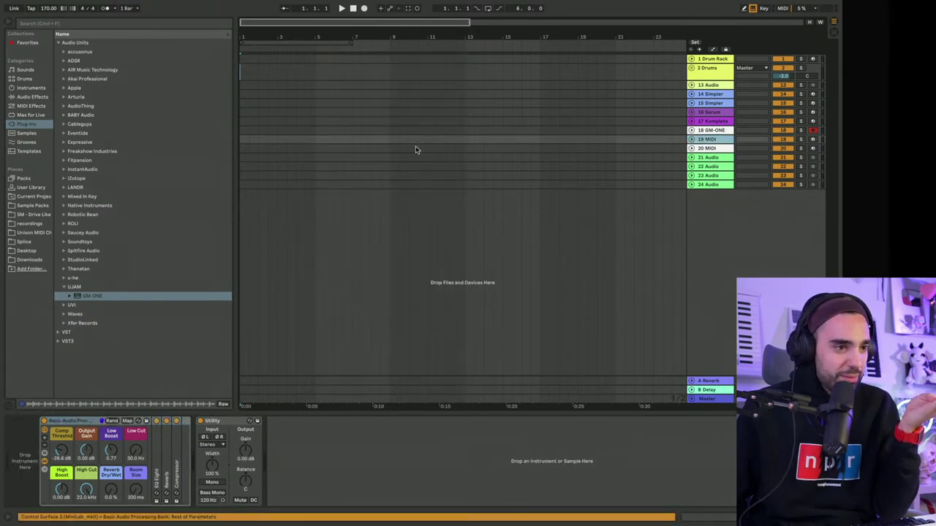
pyautogui.moveTo(417, 149); pyautogui.dragTo(473, 149)
pyautogui.rightClick(468, 151)
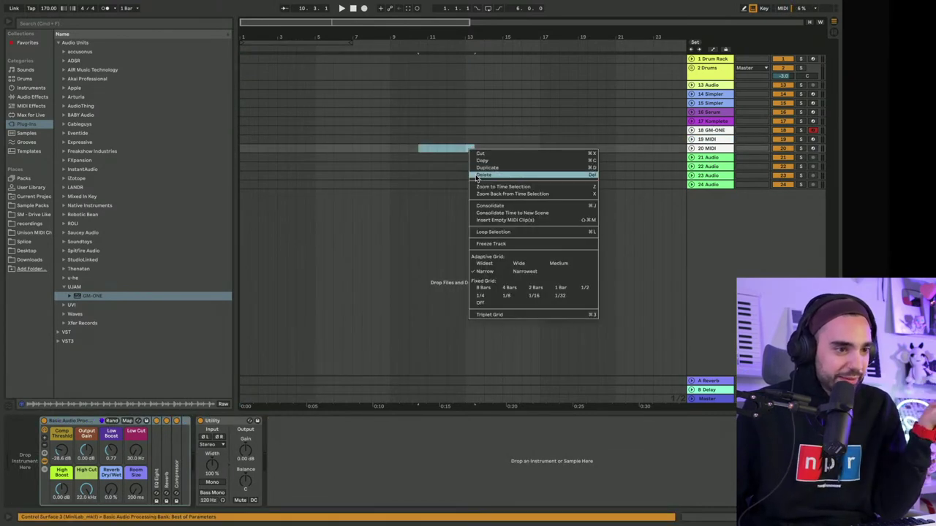
pyautogui.click(505, 219)
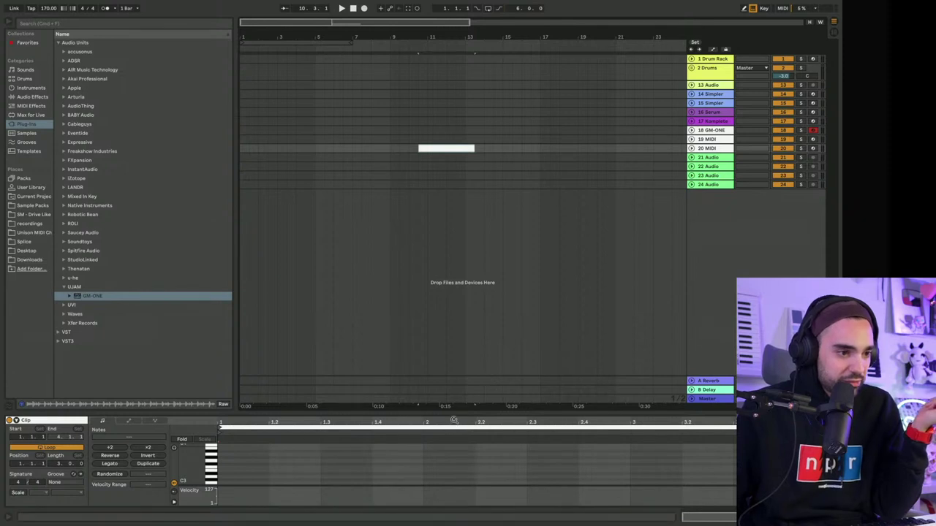
pyautogui.moveTo(454, 411); pyautogui.dragTo(452, 360)
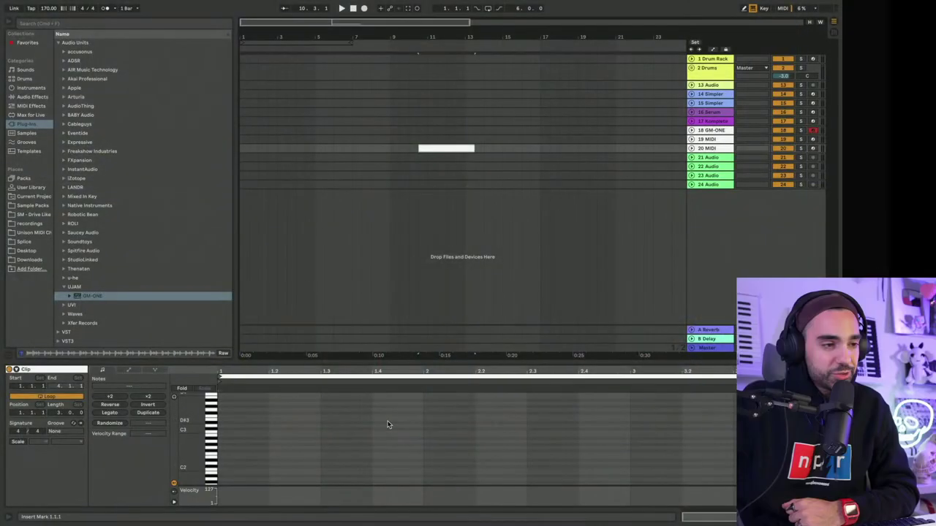
# Step: Browse the presets of GM-ONE on track 18 and load Quarter Feel One Shots
pyautogui.click(709, 130)
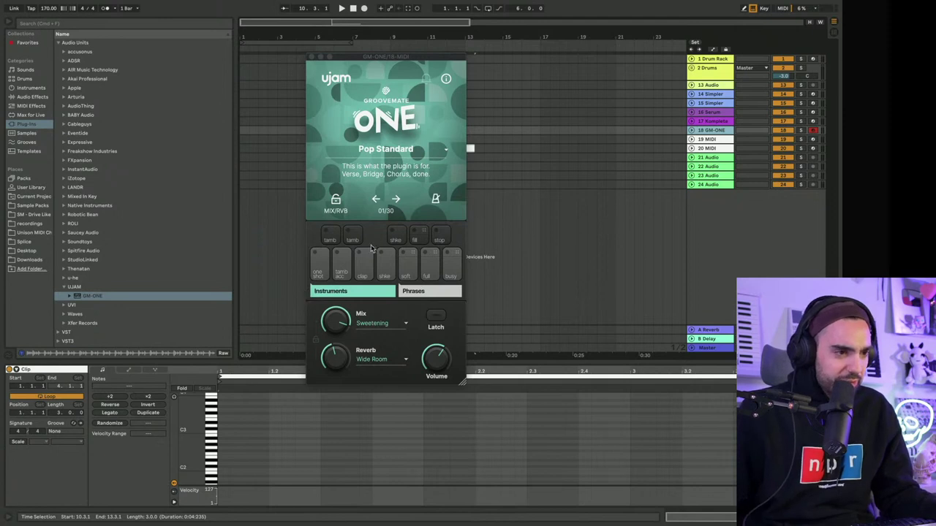
pyautogui.click(444, 151)
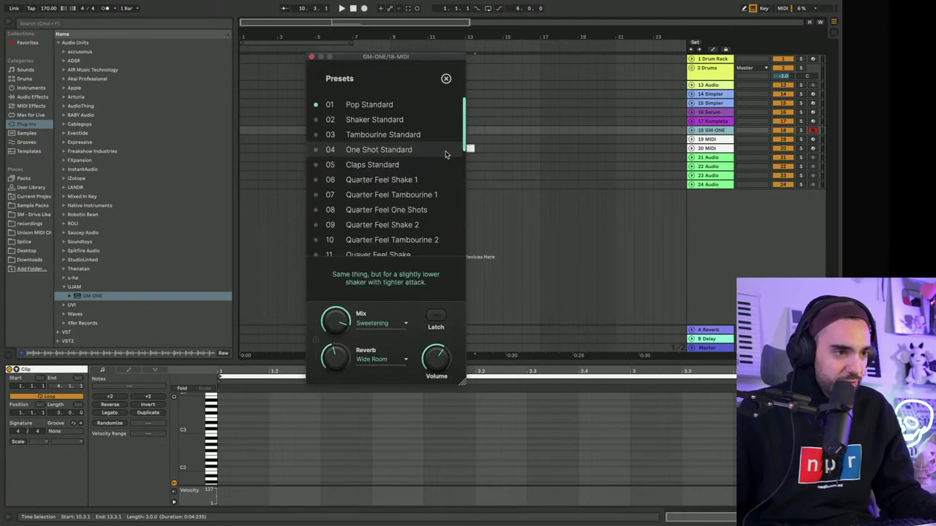
pyautogui.scroll(-2, 393, 181)
pyautogui.scroll(-9, 395, 181)
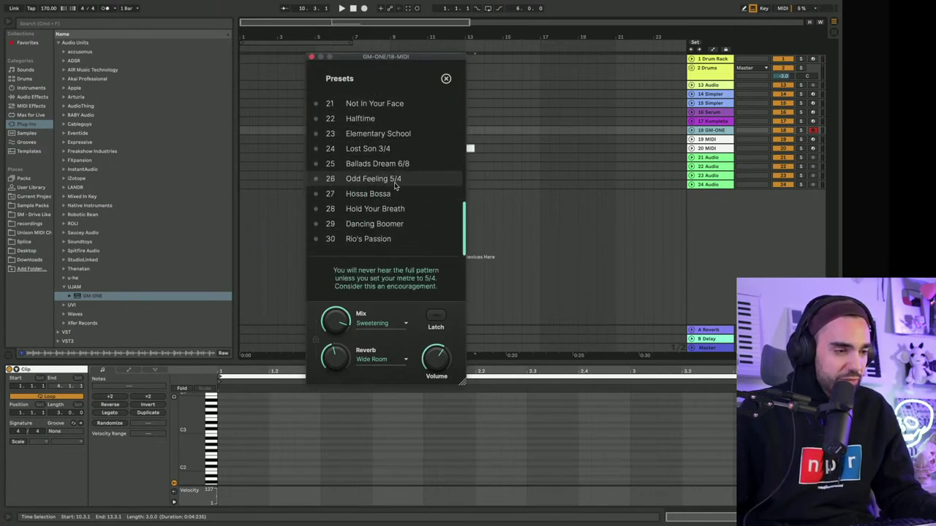
pyautogui.scroll(10, 376, 223)
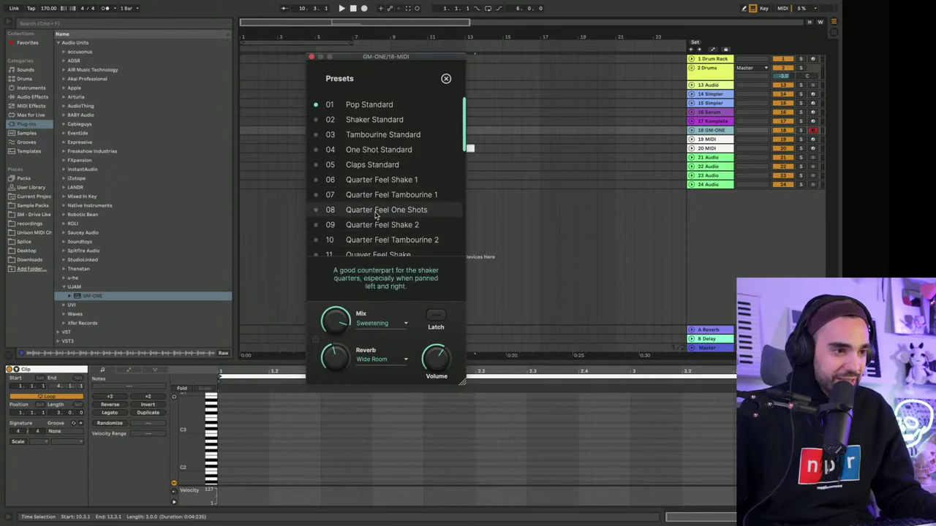
pyautogui.click(376, 211)
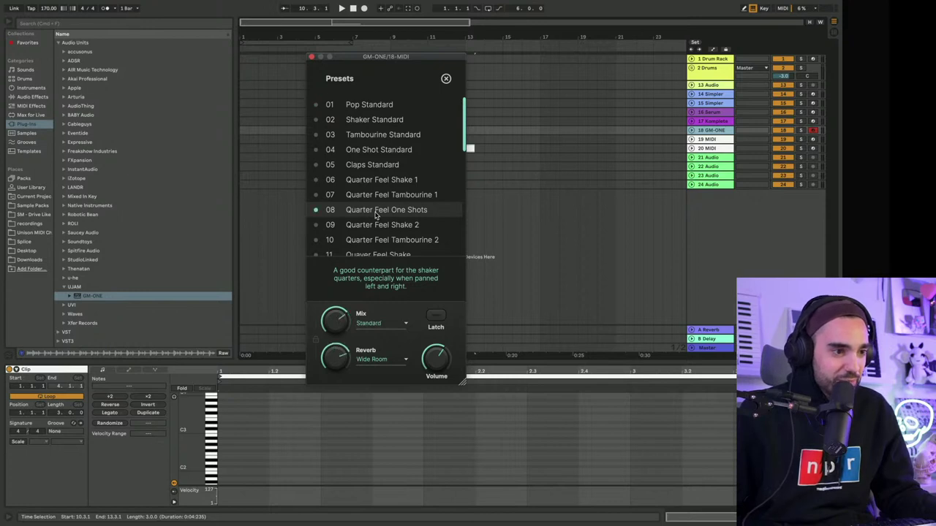
pyautogui.click(444, 81)
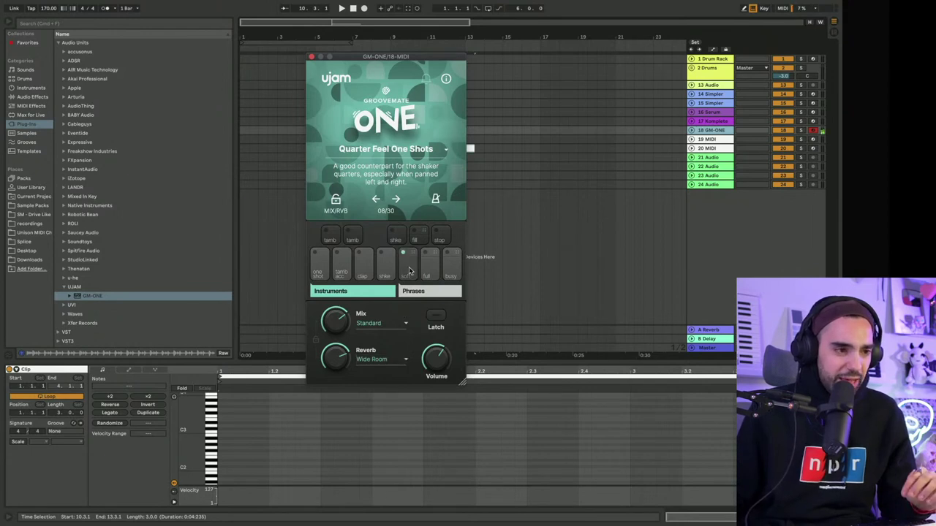
# Step: Audition the full phrase and turn on Latch so phrases keep playing
pyautogui.click(430, 271)
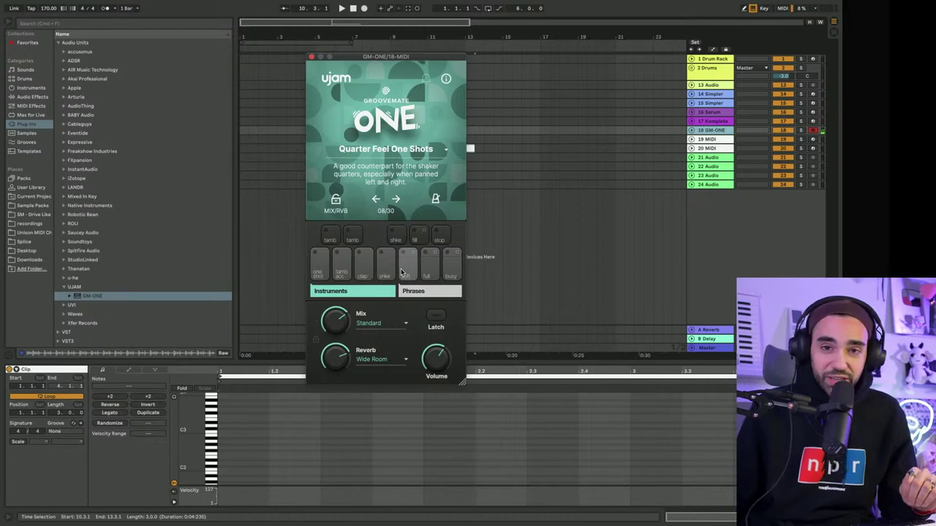
pyautogui.click(434, 316)
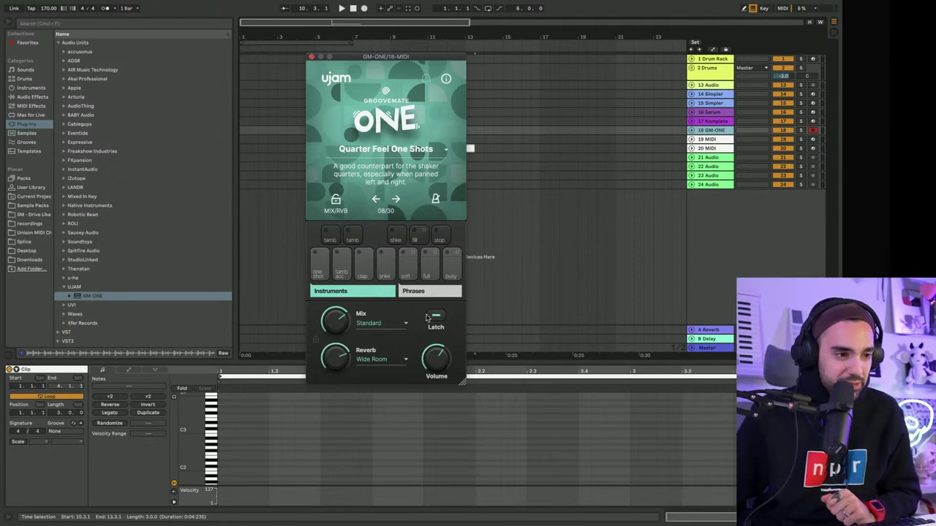
pyautogui.click(410, 389)
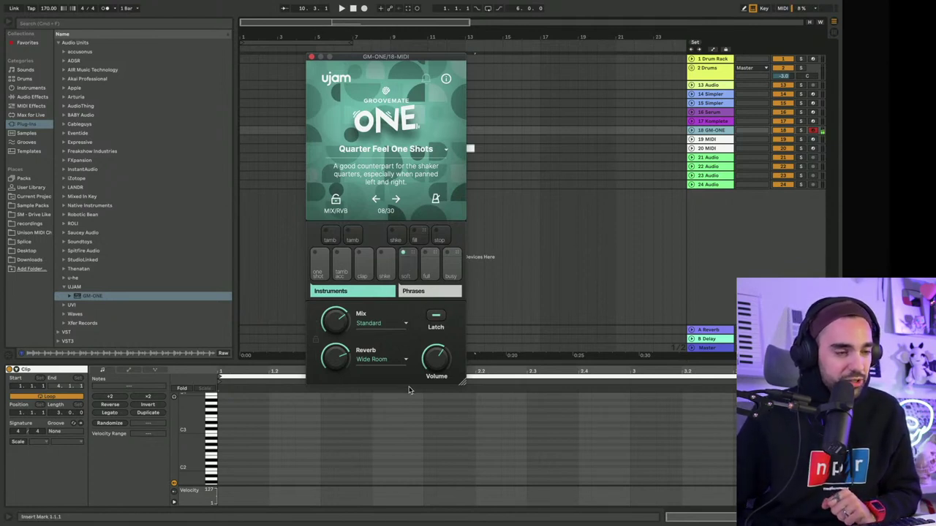
# Step: Advance to the preset Quarter Feel Shake 2 and raise the plugin's volume
pyautogui.click(395, 199)
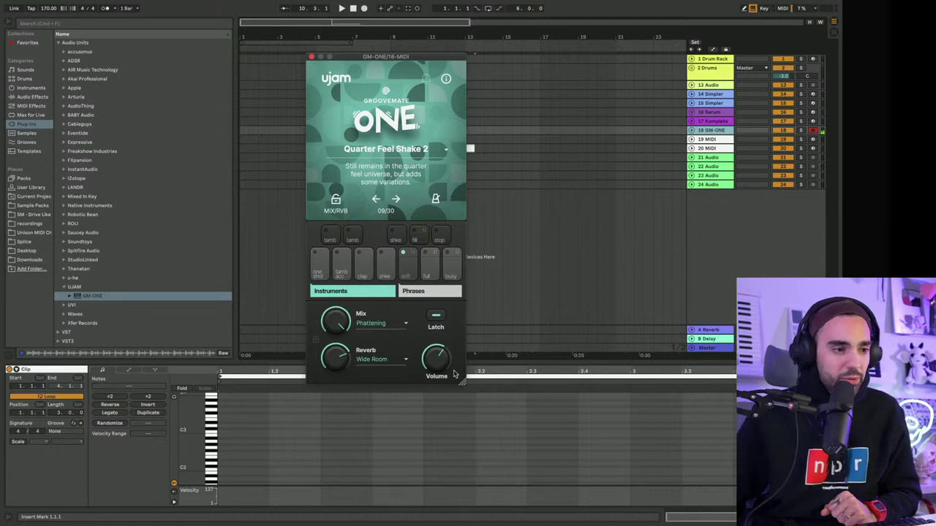
pyautogui.moveTo(441, 362); pyautogui.dragTo(437, 343)
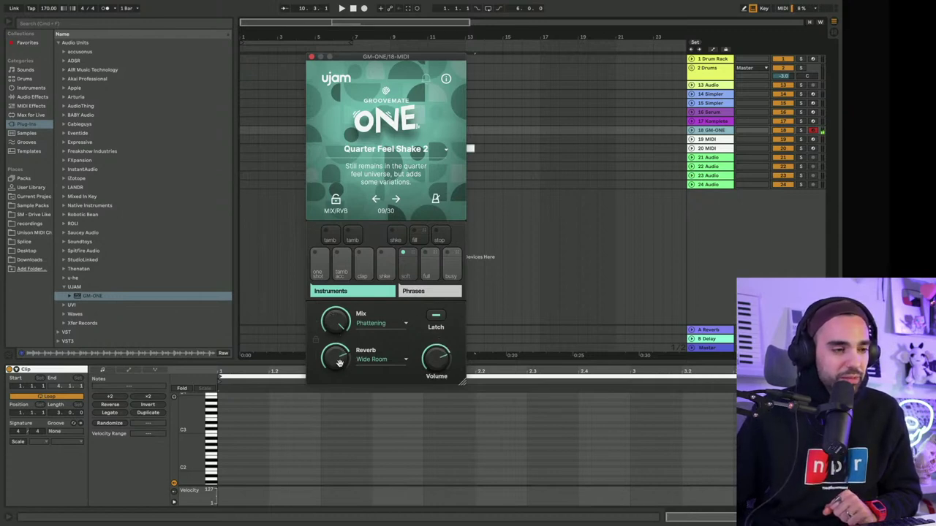
# Step: Try the Reamped mix mode, sweeping its amount down and back up to full
pyautogui.click(376, 326)
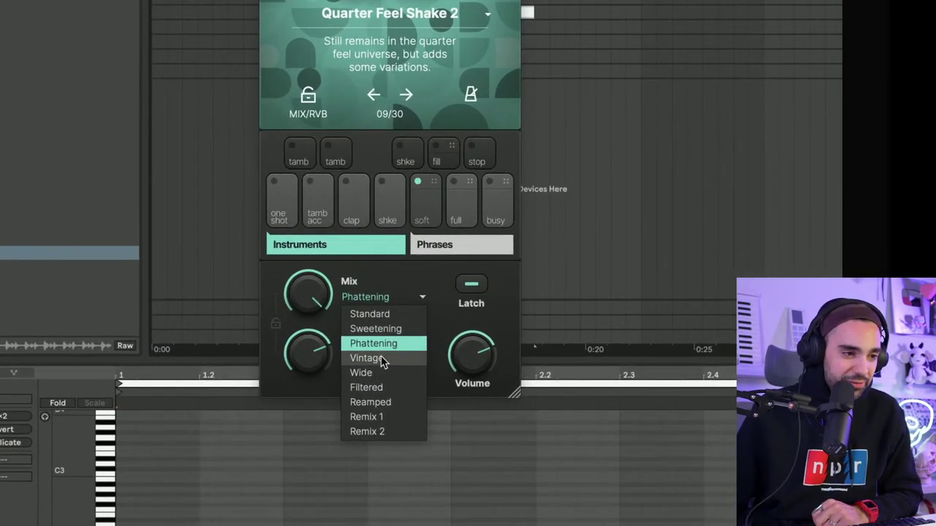
pyautogui.click(376, 402)
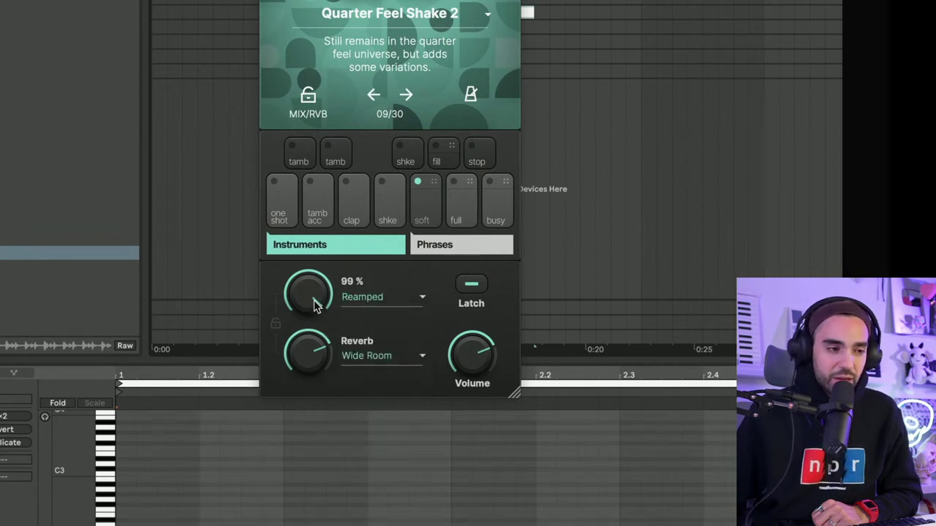
pyautogui.moveTo(314, 301); pyautogui.dragTo(329, 426)
pyautogui.moveTo(315, 307); pyautogui.dragTo(312, 429)
pyautogui.moveTo(299, 308); pyautogui.dragTo(332, 168)
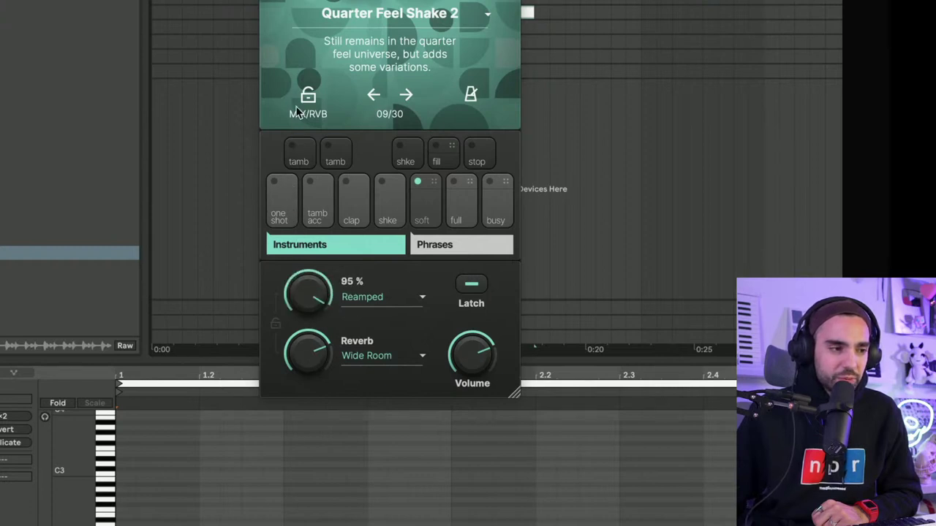
# Step: Try the Vintage mix mode, then set the mix mode to Standard at full amount
pyautogui.click(362, 297)
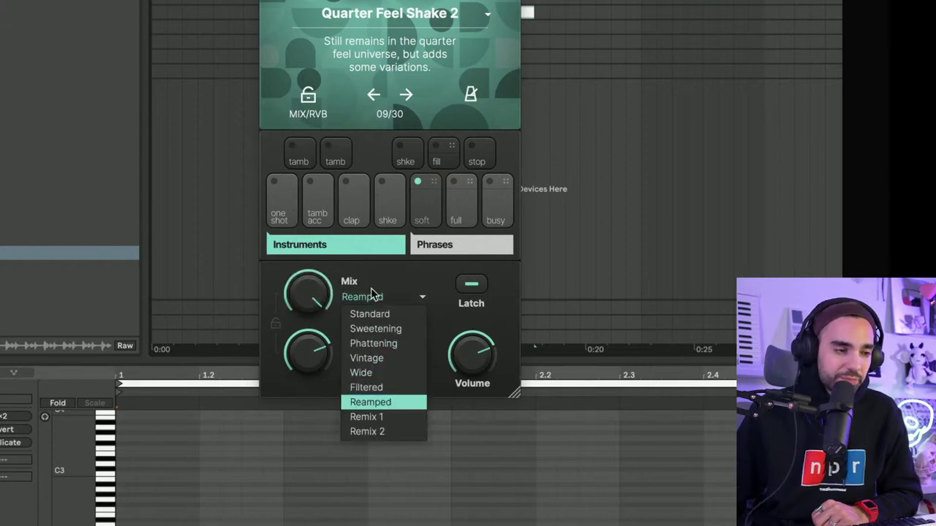
pyautogui.click(380, 357)
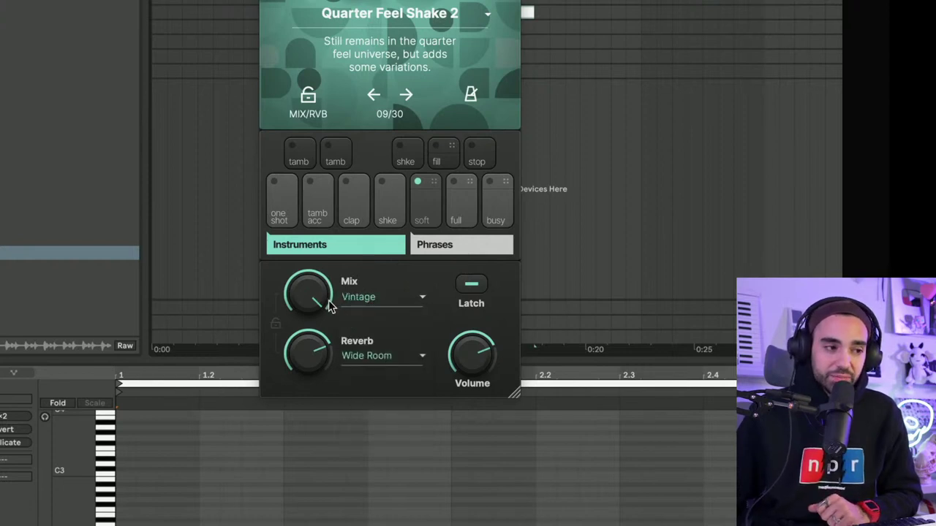
pyautogui.click(349, 299)
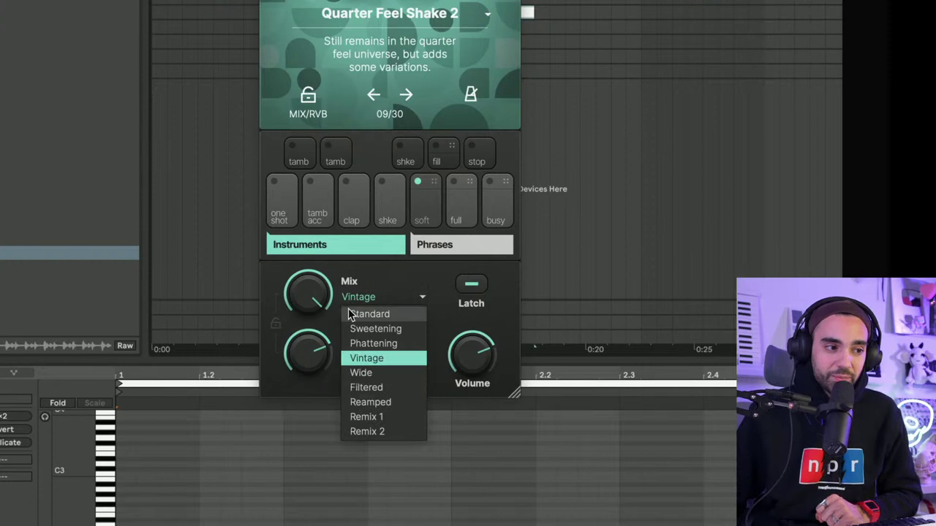
pyautogui.click(350, 313)
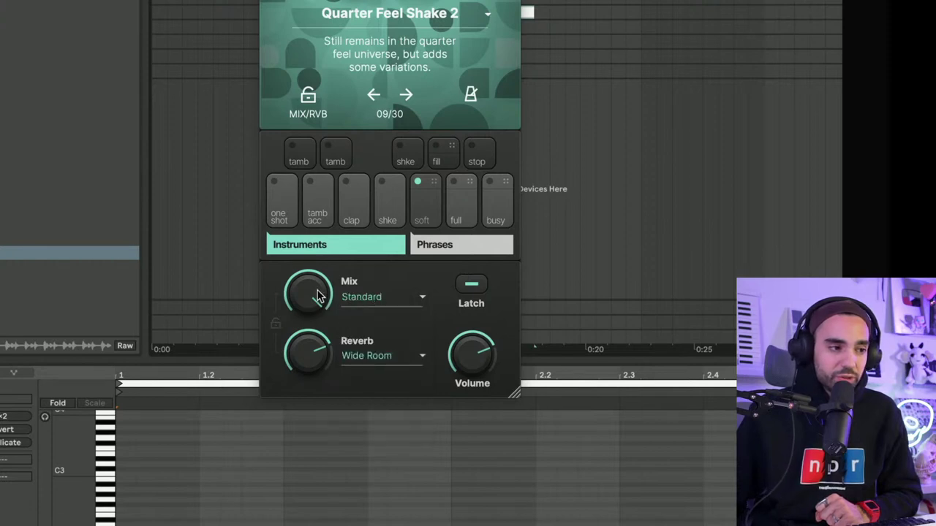
pyautogui.moveTo(321, 299); pyautogui.dragTo(327, 278)
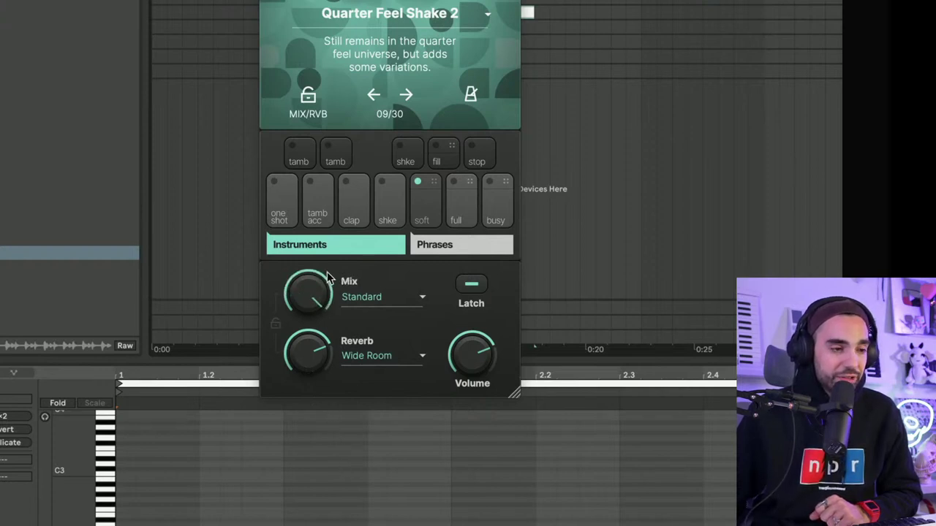
# Step: Try the Warm Plate, Old Spring and Dotted Delay reverb types while adjusting the reverb amount
pyautogui.click(375, 365)
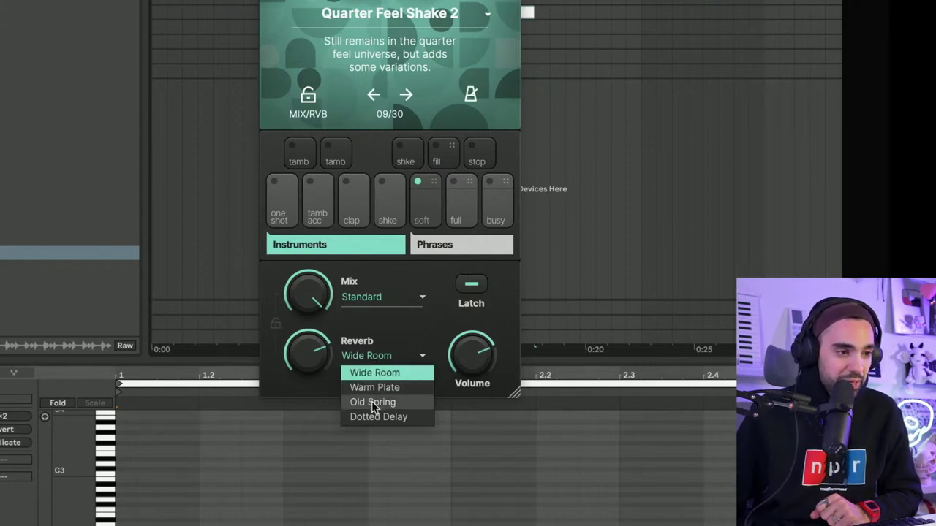
pyautogui.click(370, 388)
pyautogui.moveTo(327, 363); pyautogui.dragTo(318, 382)
pyautogui.click(366, 355)
pyautogui.click(362, 401)
pyautogui.click(358, 356)
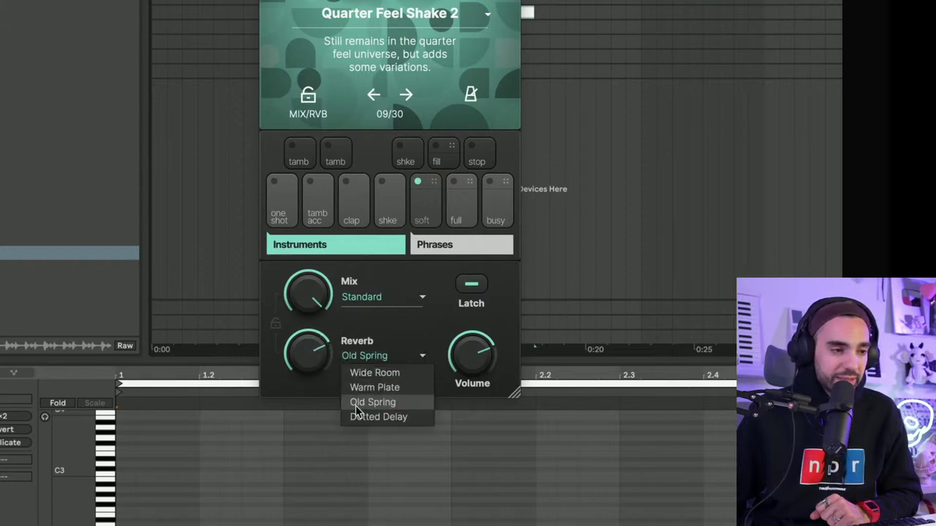
pyautogui.click(354, 421)
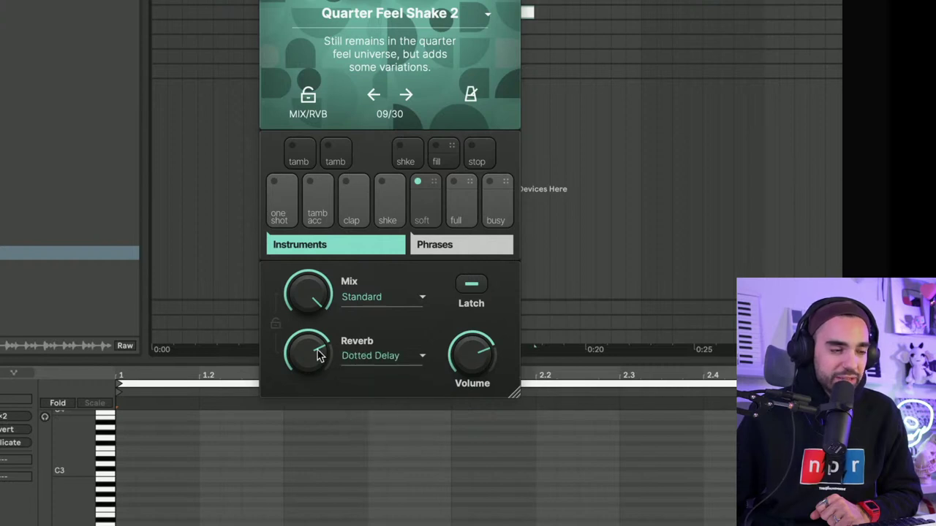
pyautogui.moveTo(316, 356); pyautogui.dragTo(317, 358)
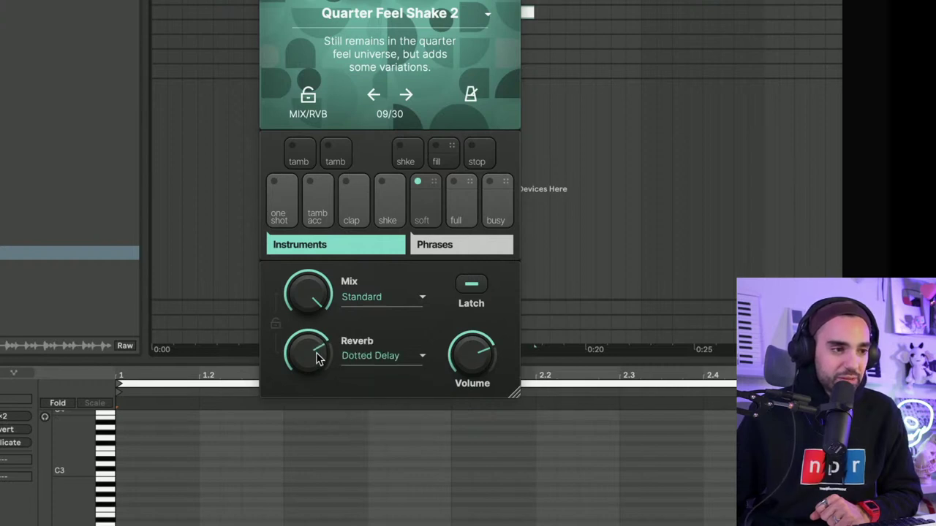
# Step: Set the reverb type to Wide Room and lower its amount to about half
pyautogui.click(347, 355)
pyautogui.click(358, 373)
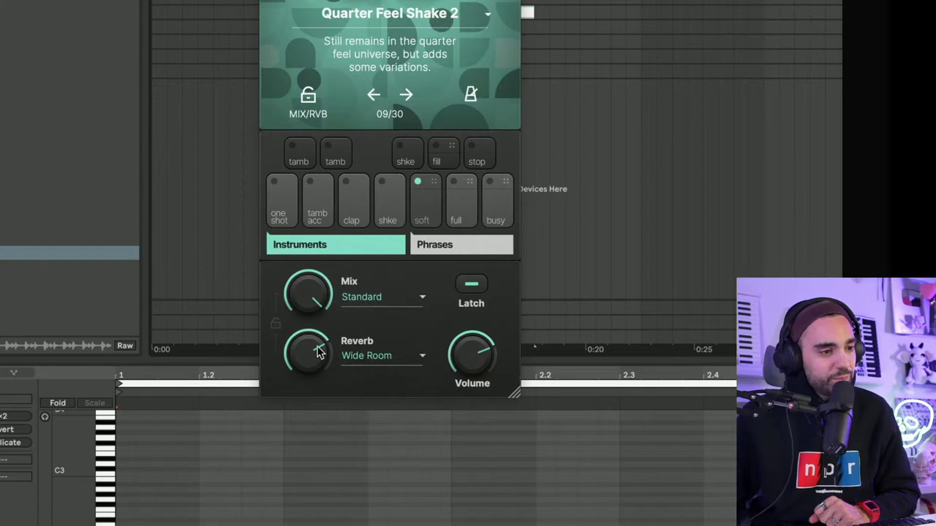
pyautogui.moveTo(318, 352); pyautogui.dragTo(317, 383)
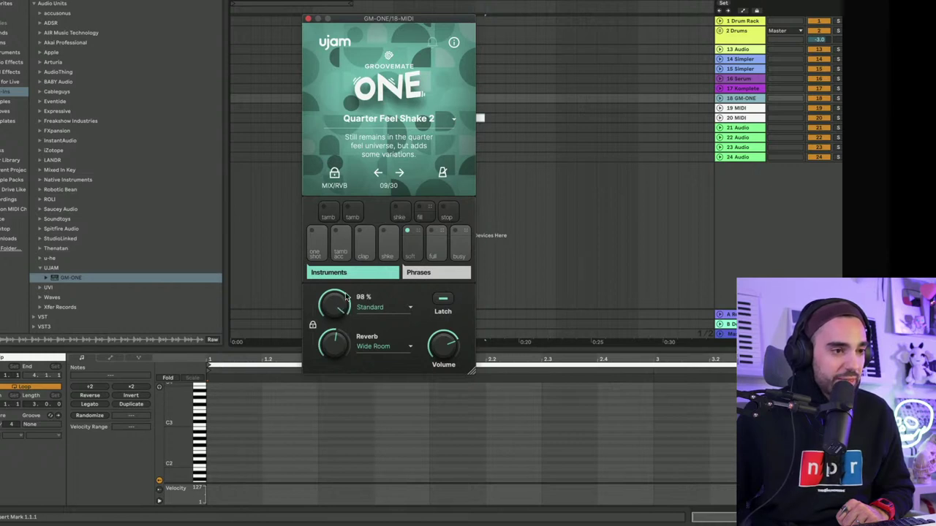
# Step: Unlock the Mix and Reverb settings and step forward through the presets to Quaver Feel Tambourine
pyautogui.click(334, 173)
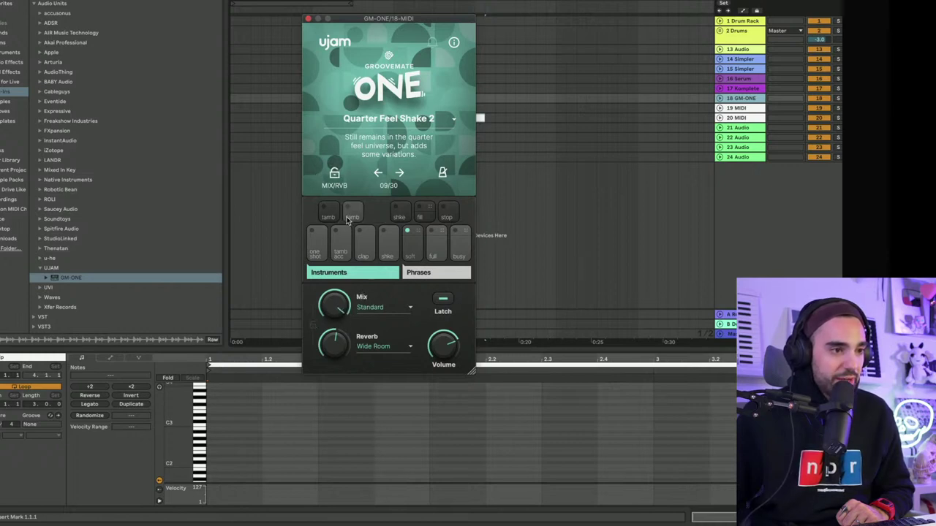
pyautogui.click(400, 173)
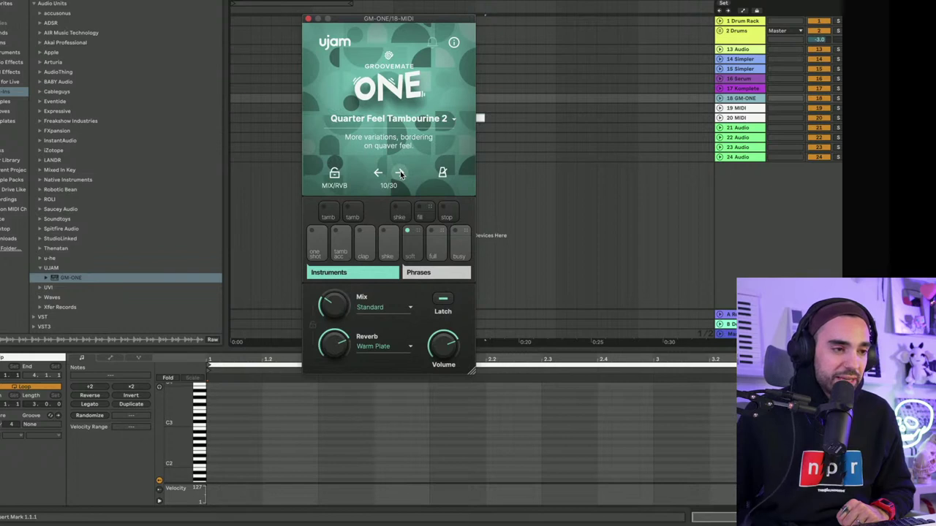
pyautogui.click(400, 173)
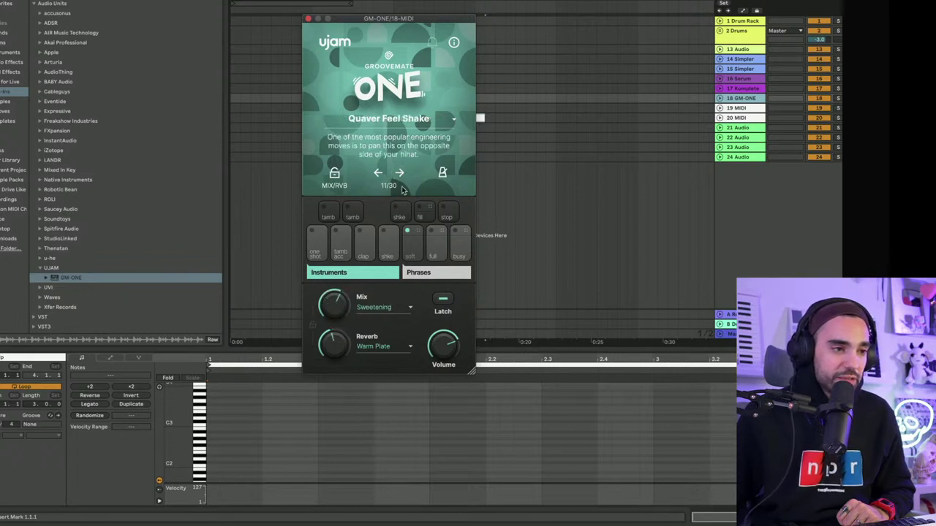
pyautogui.click(400, 174)
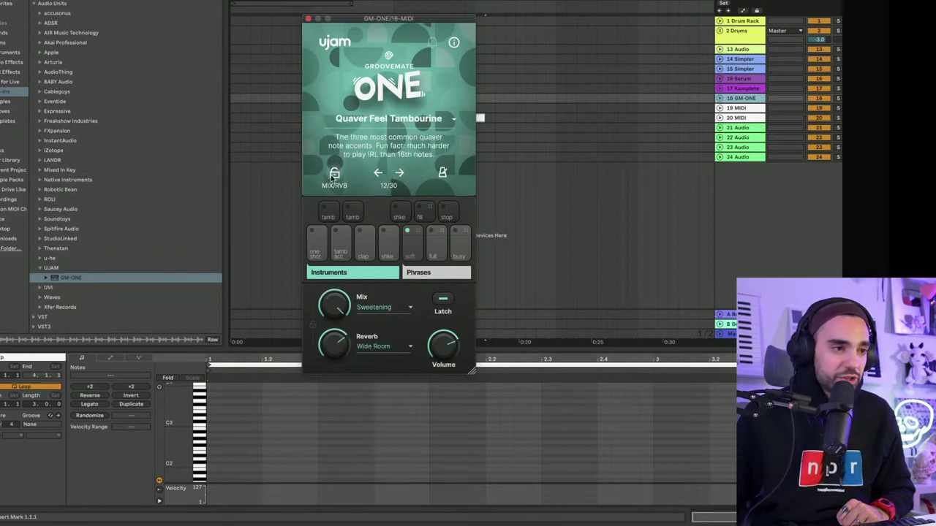
# Step: Lock the Mix and Reverb settings and advance past Offbeat Shaker to the preset Offbeat Tambourine
pyautogui.click(400, 173)
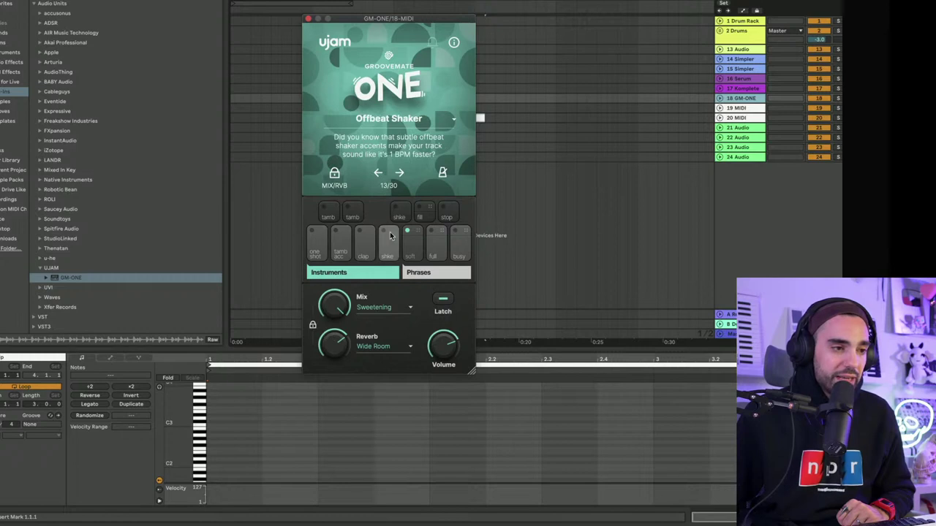
pyautogui.click(400, 173)
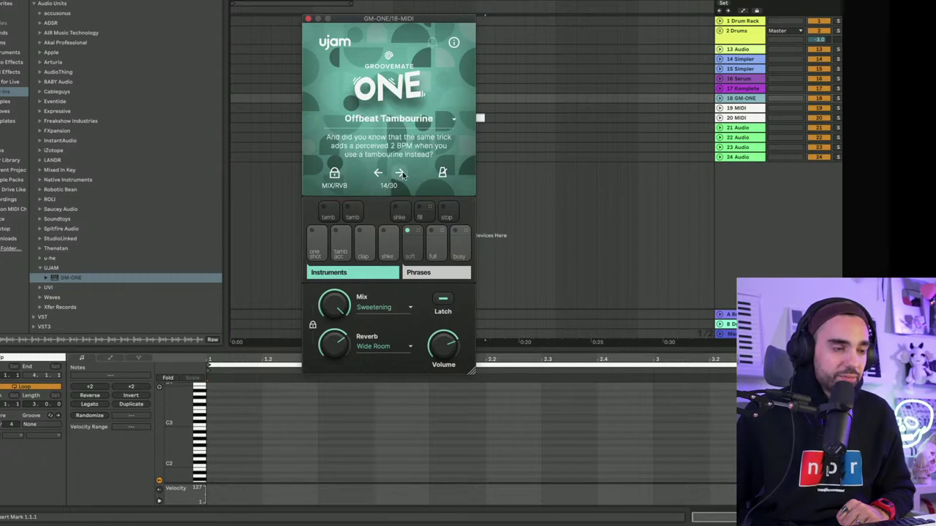
# Step: Advance through the presets past Make My Snare Brighter and Dotted 1 to Dotted 2
pyautogui.click(400, 174)
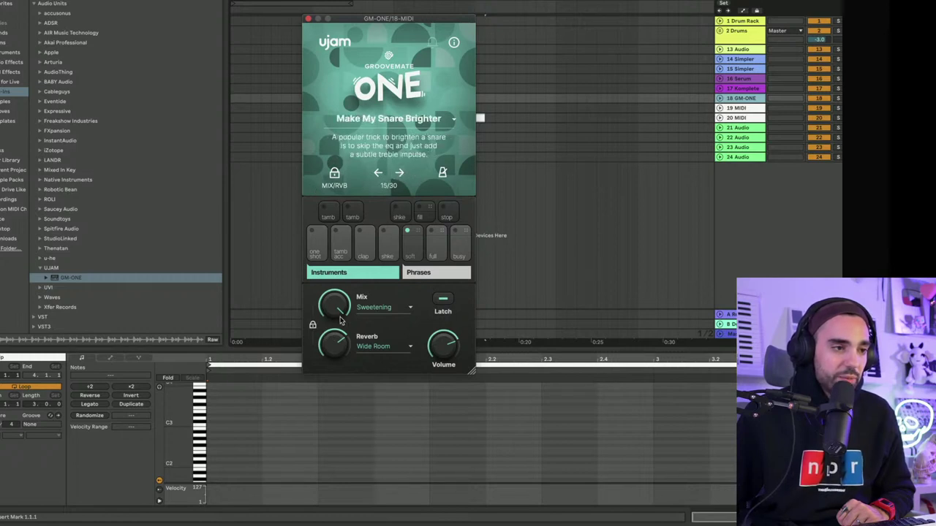
pyautogui.click(399, 174)
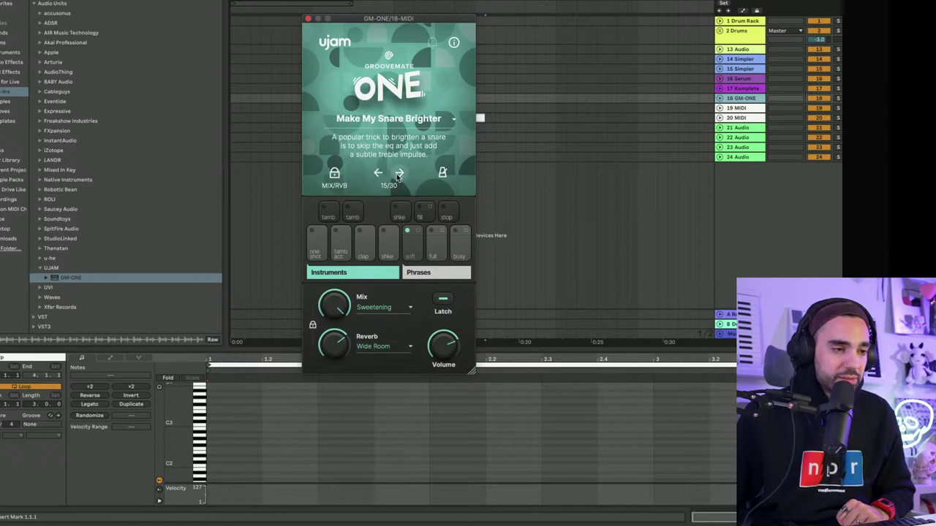
pyautogui.click(399, 173)
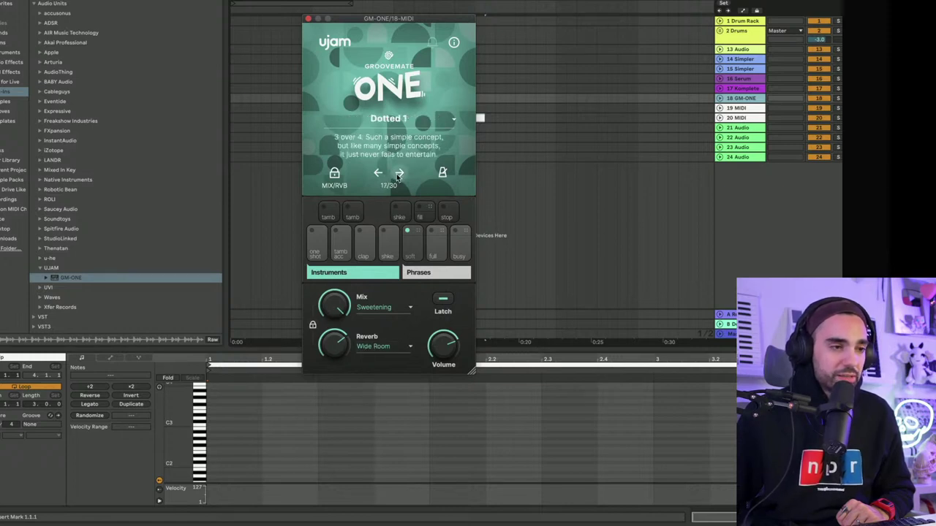
pyautogui.click(399, 173)
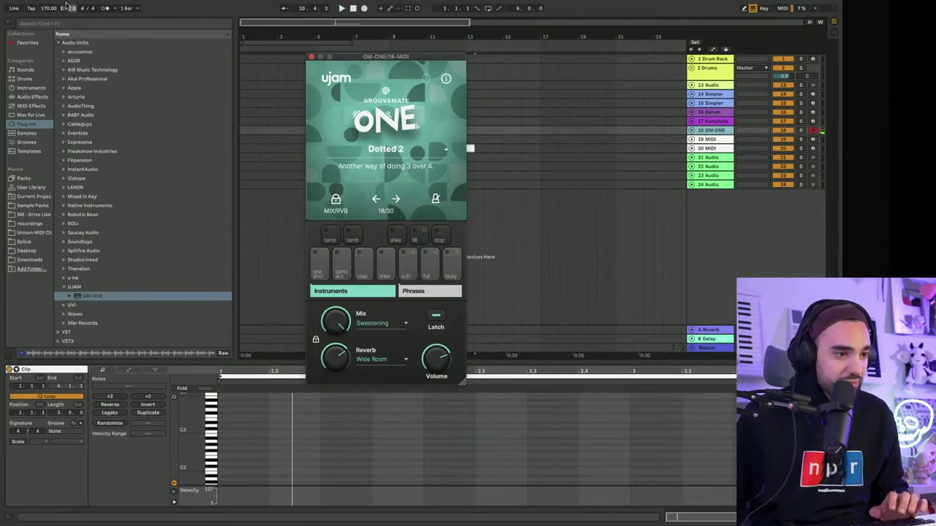
# Step: Set the project tempo to 126 BPM and play the soft phrase of the Dotted 2 preset
pyautogui.moveTo(48, 8)
pyautogui.mouseDown()
pyautogui.moveTo(49, 39)
pyautogui.moveTo(59, 16)
pyautogui.mouseUp()
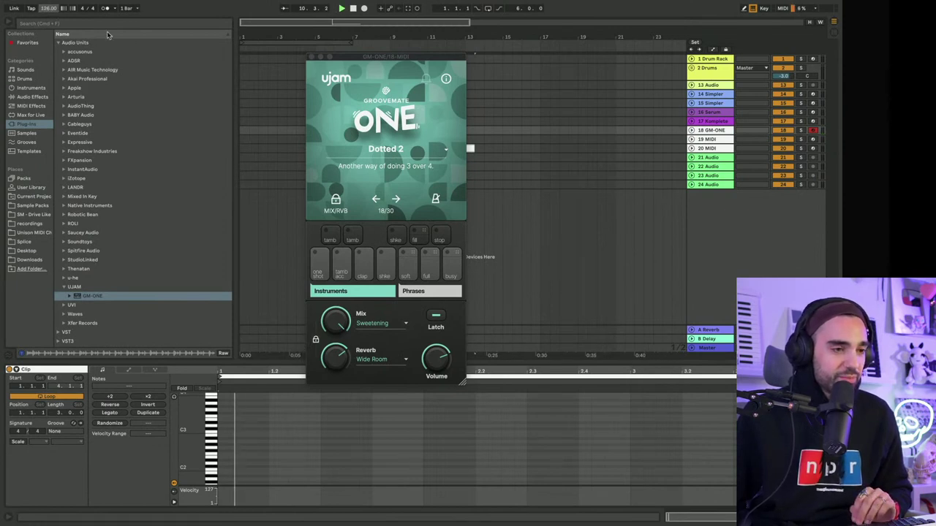
pyautogui.click(335, 260)
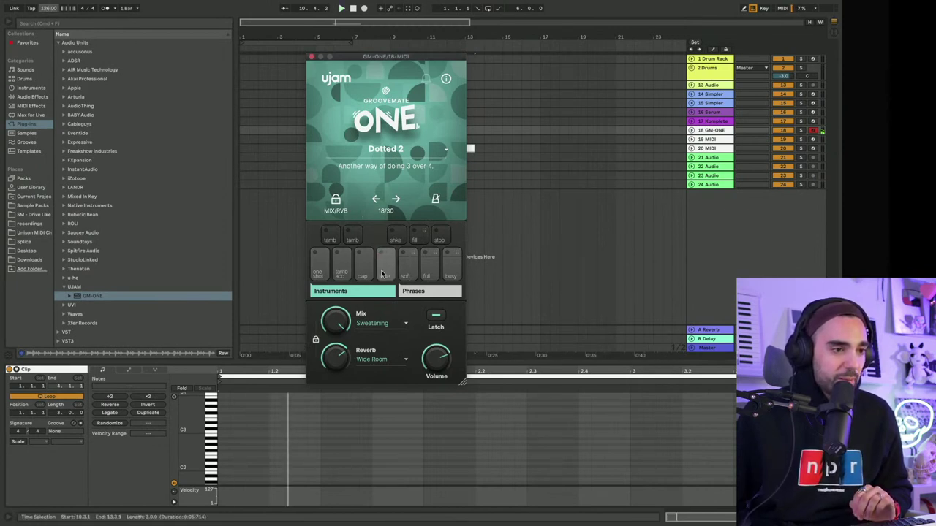
pyautogui.click(408, 263)
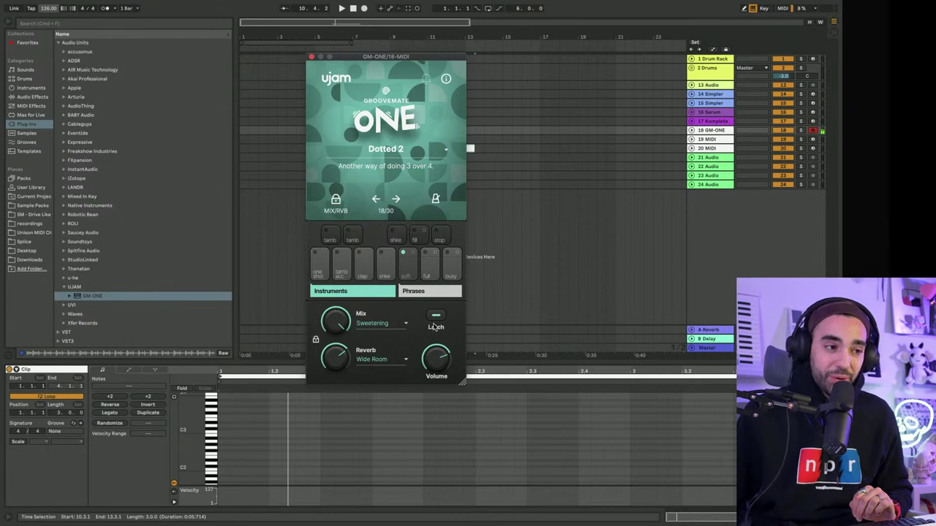
# Step: Listen through the presets Beach Boy, In Your Face and Not In Your Face, ending on Halftime
pyautogui.click(396, 203)
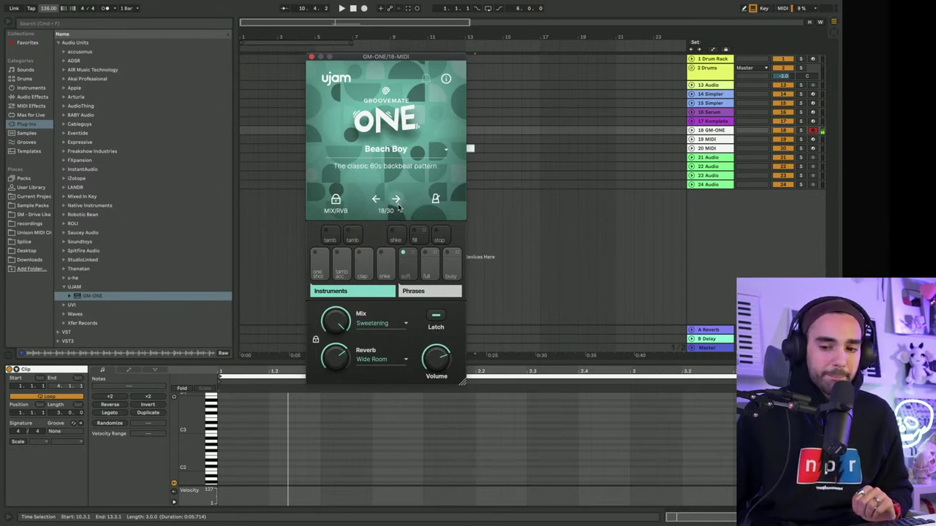
pyautogui.click(396, 200)
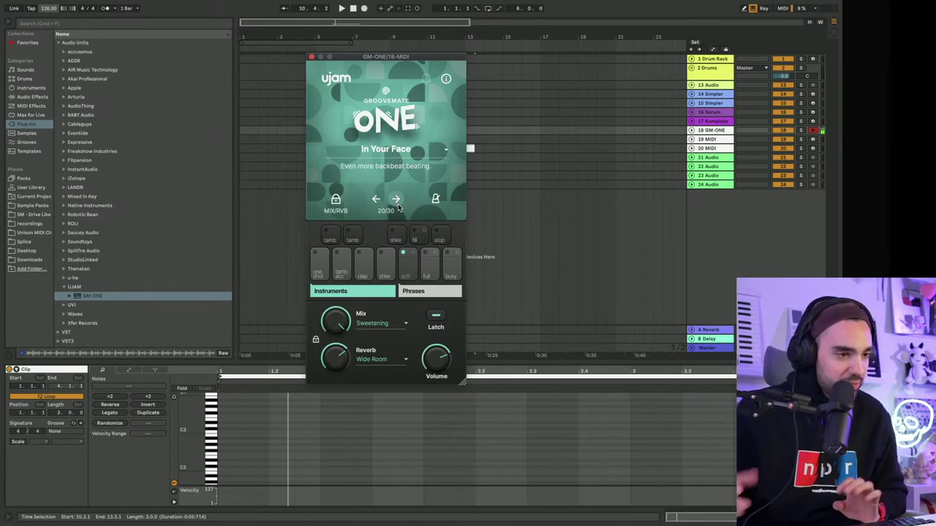
pyautogui.click(395, 199)
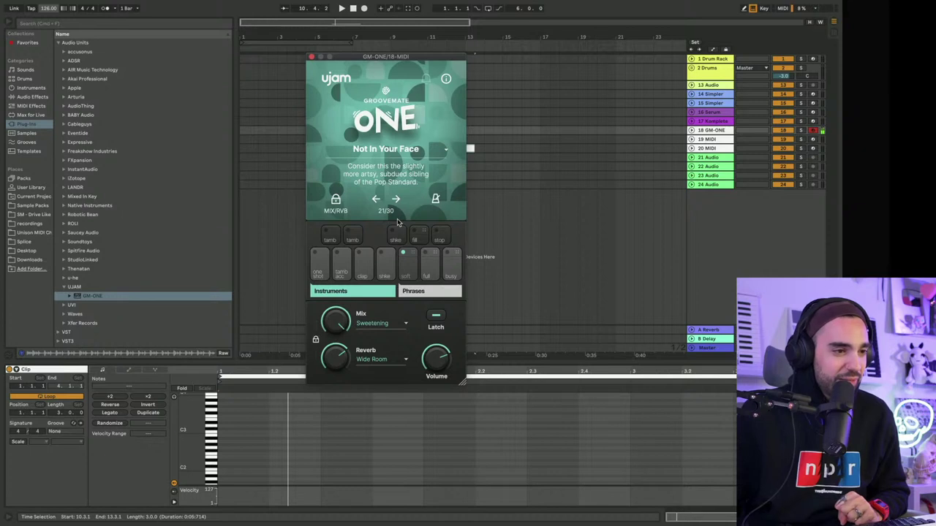
pyautogui.click(395, 199)
# Step: Audition the full phrase of the Halftime preset and turn Latch off
pyautogui.click(429, 271)
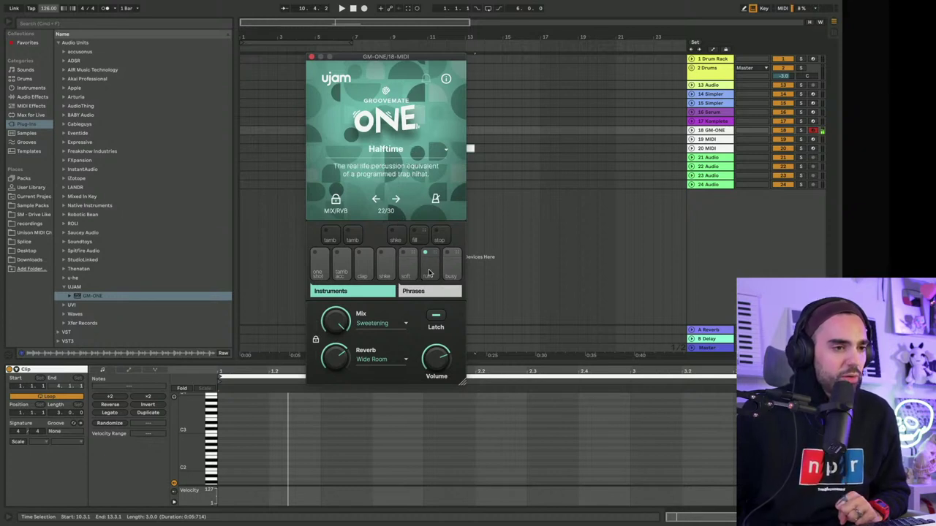
pyautogui.click(435, 319)
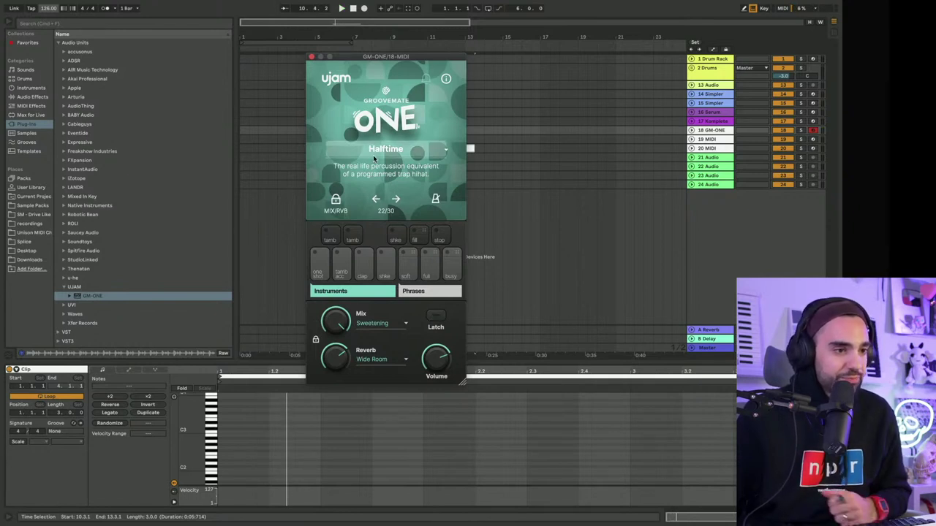
# Step: Show the Micro Timing settings and set Player Sync to 1/16
pyautogui.click(435, 201)
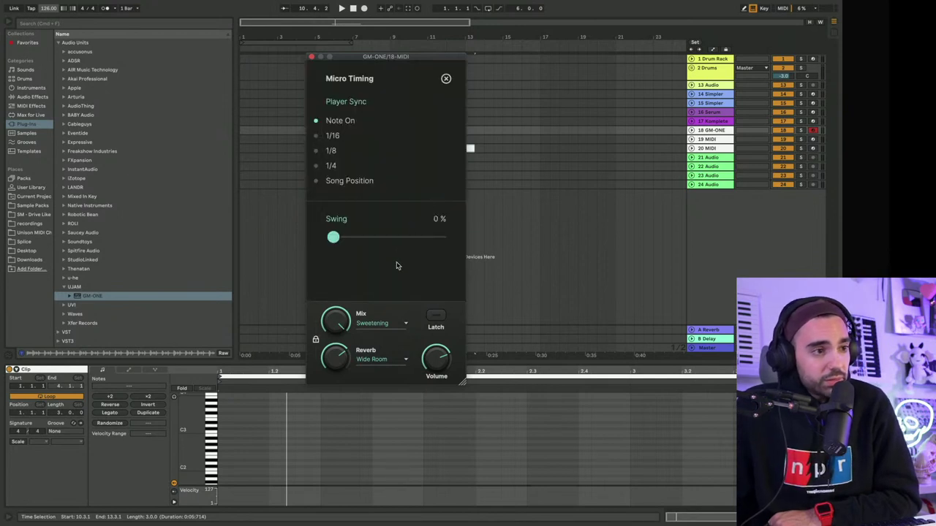
pyautogui.click(446, 78)
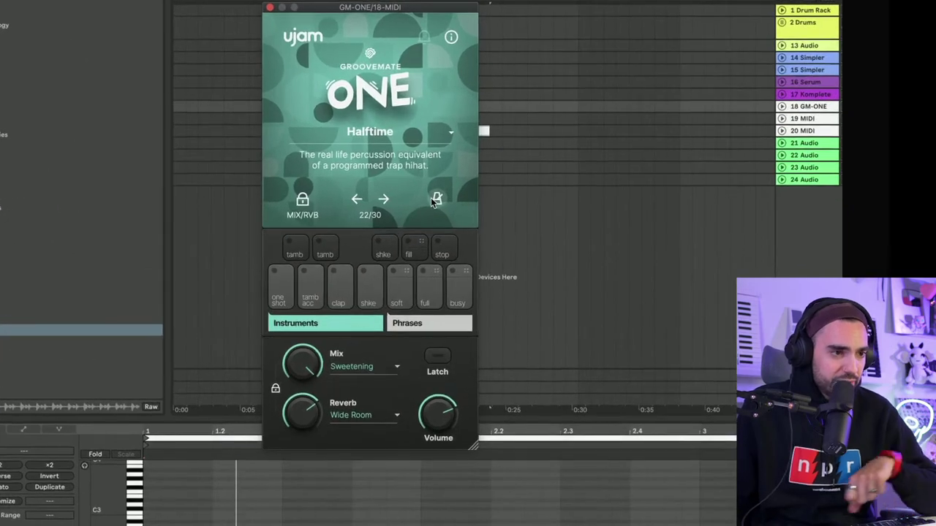
pyautogui.click(434, 200)
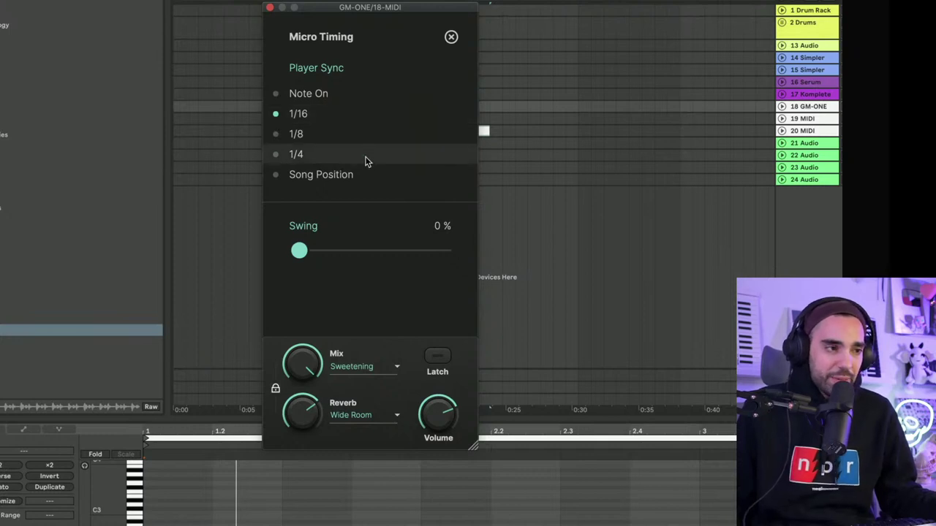
# Step: Play the arrangement from the start with the metronome on while trying Player Sync at 1/8 and 1/4
pyautogui.click(224, 142)
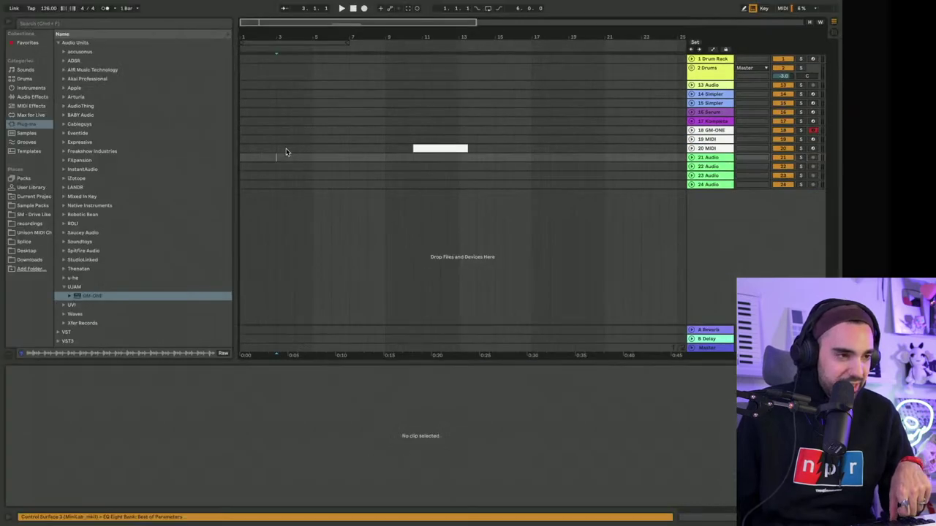
pyautogui.press('space')
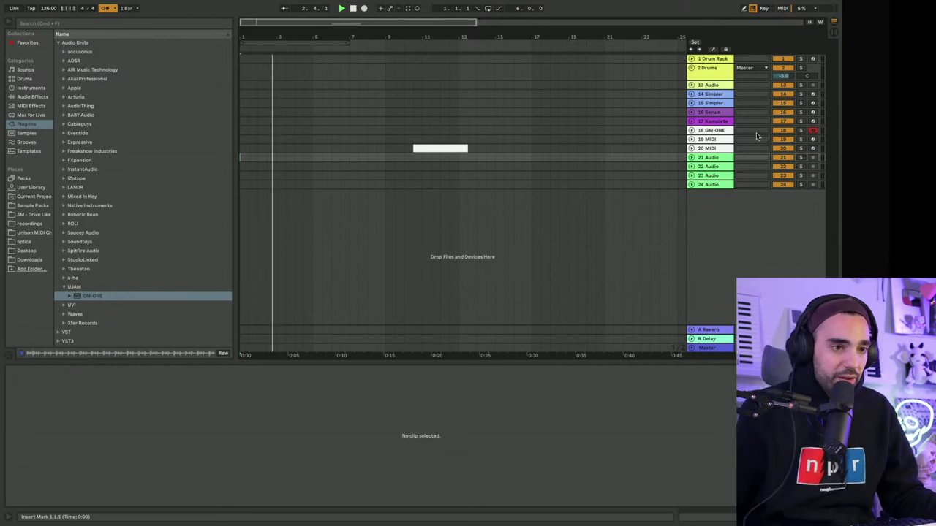
pyautogui.click(714, 132)
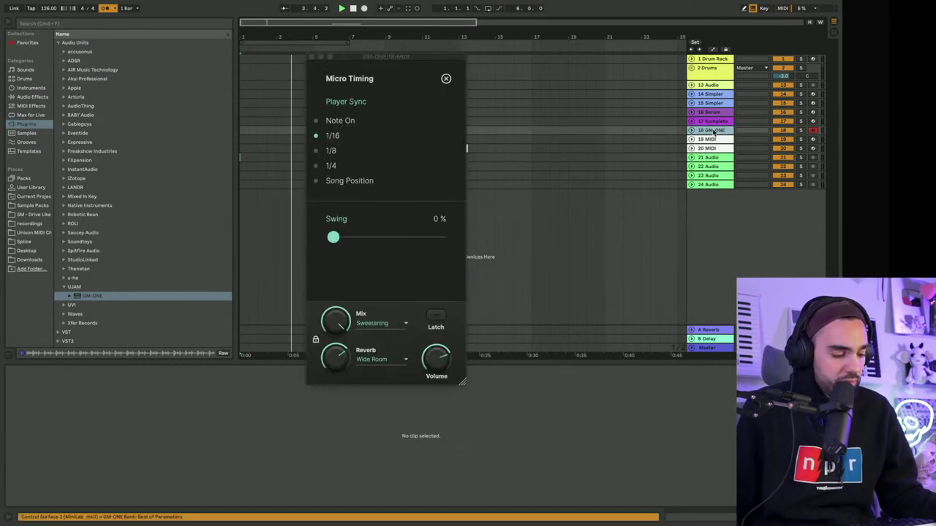
pyautogui.click(316, 156)
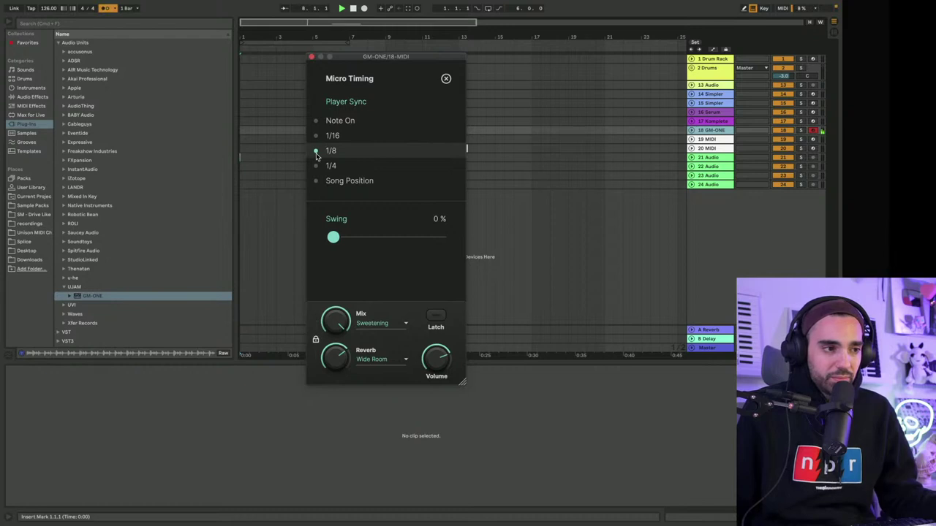
pyautogui.click(316, 166)
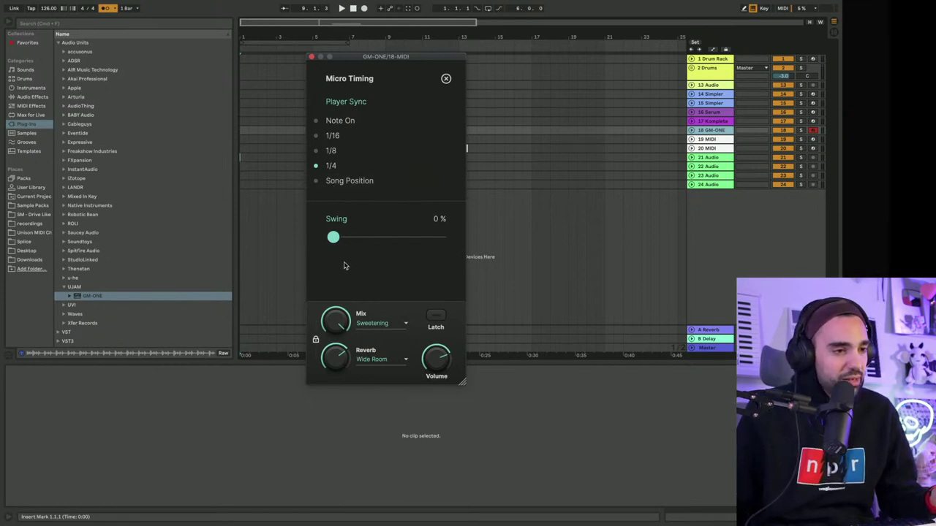
# Step: Set Player Sync to Song Position and play the arrangement with the Halftime preset
pyautogui.moveTo(333, 236); pyautogui.dragTo(261, 231)
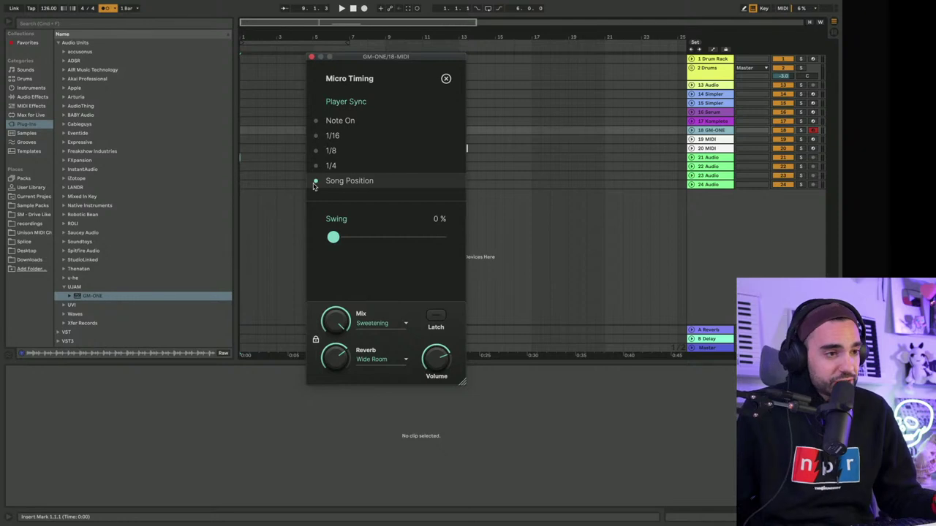
pyautogui.click(446, 78)
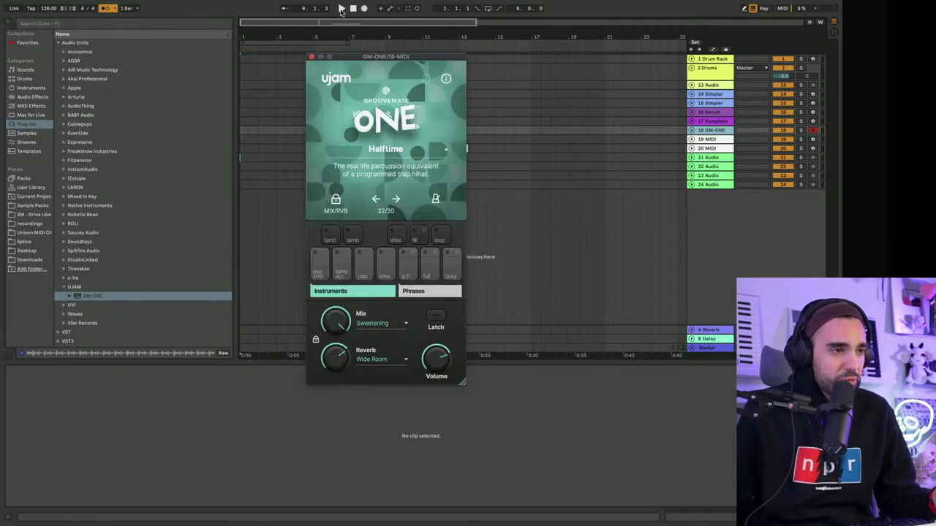
pyautogui.click(341, 10)
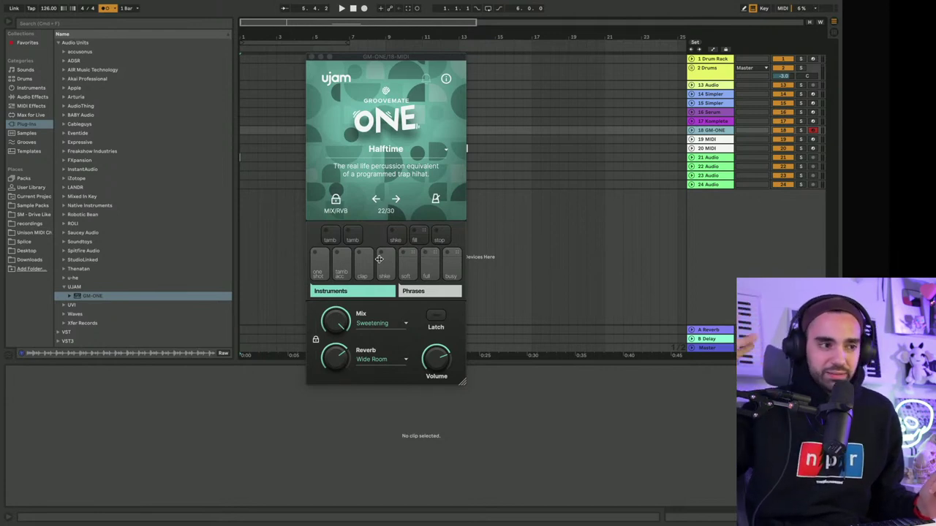
# Step: Review the Song Position option in the Micro Timing settings and audition Halftime's full phrase
pyautogui.click(435, 198)
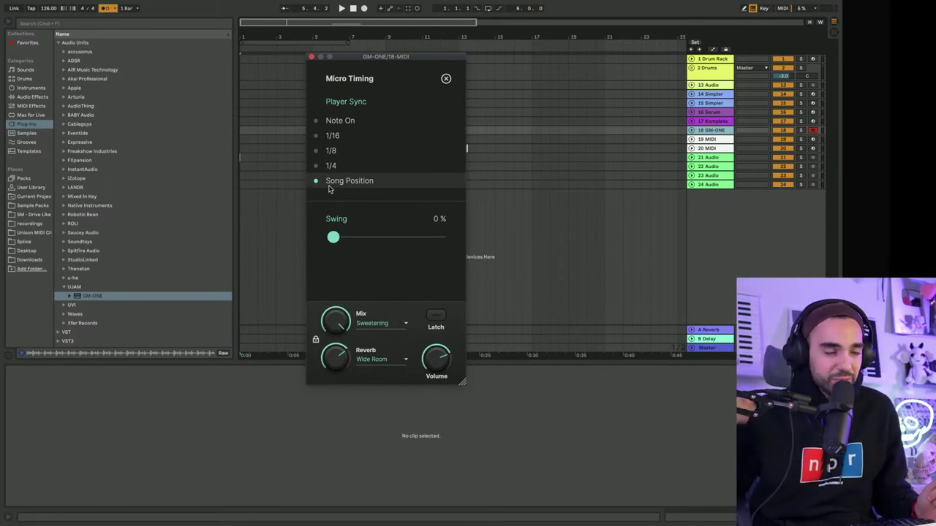
pyautogui.click(446, 78)
pyautogui.click(430, 274)
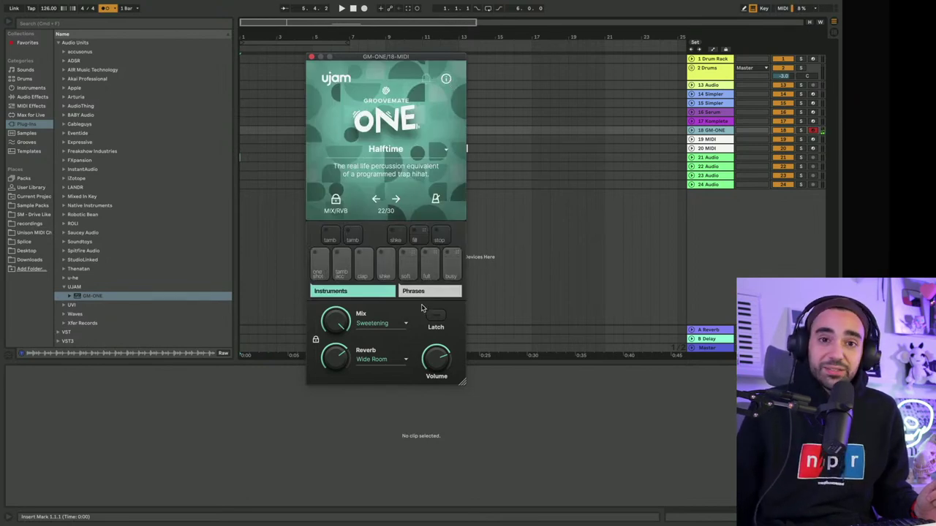
pyautogui.click(435, 197)
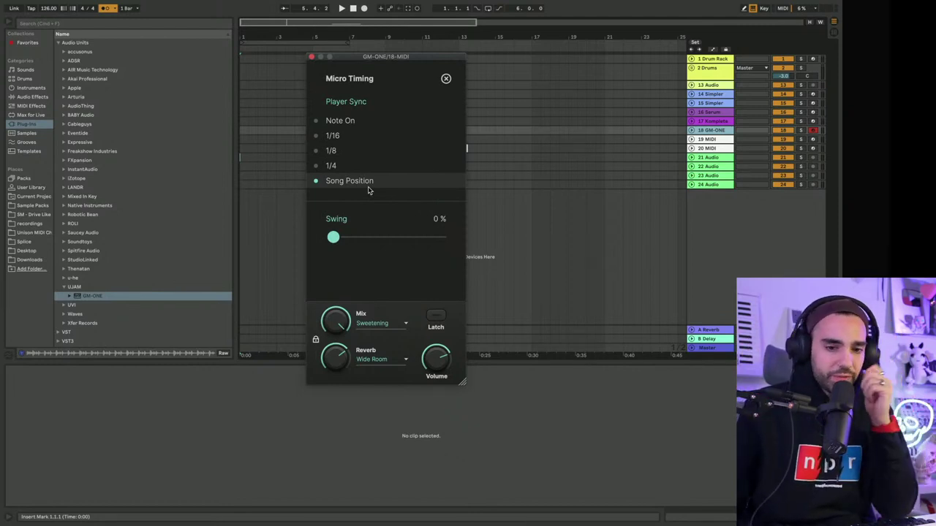
pyautogui.click(446, 79)
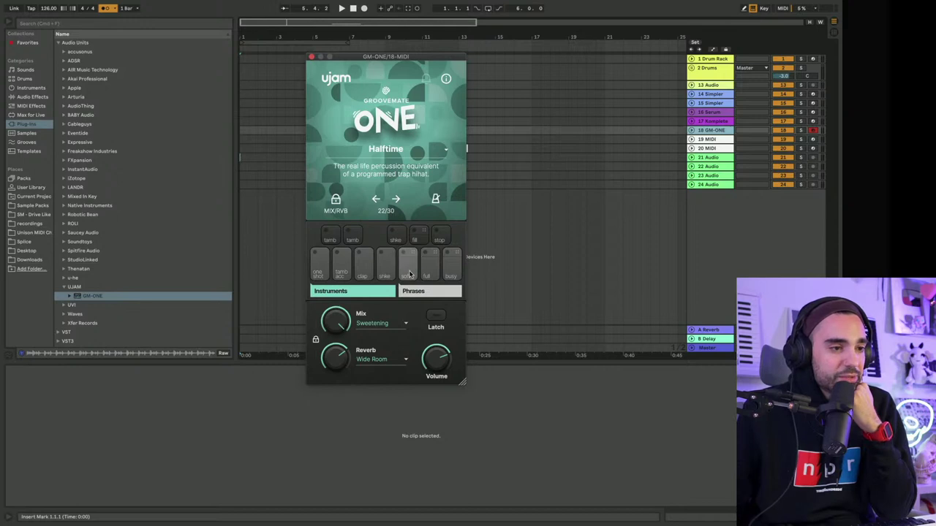
# Step: Turn Latch on and play the soft phrase of the Halftime preset
pyautogui.click(430, 323)
pyautogui.click(403, 276)
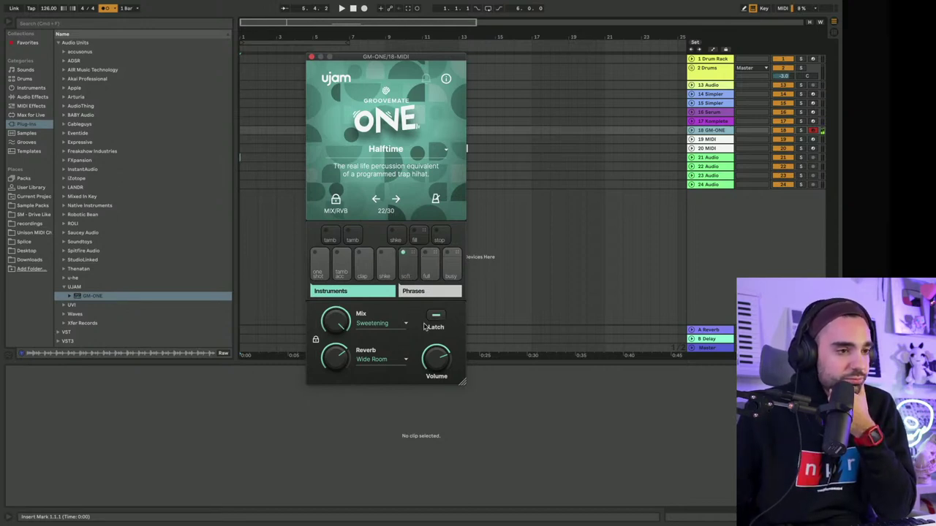
pyautogui.click(413, 251)
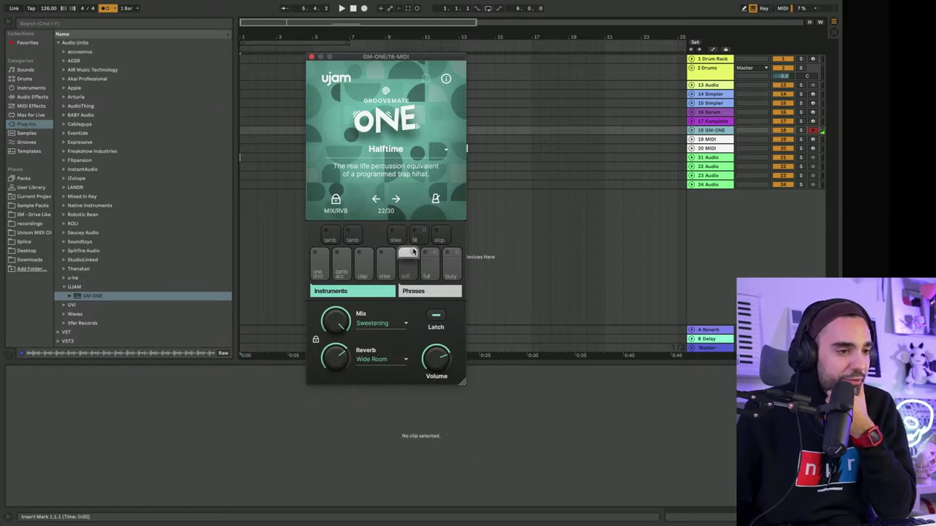
# Step: Move the plugin window aside and export the soft phrase as a MIDI clip onto the GM-ONE track at bar 1
pyautogui.moveTo(358, 59); pyautogui.dragTo(493, 38)
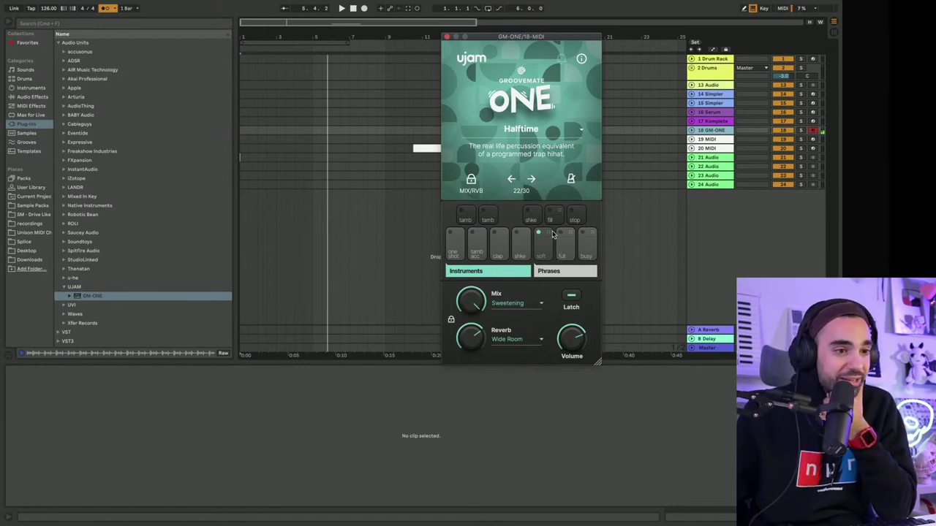
pyautogui.click(551, 234)
pyautogui.moveTo(551, 234); pyautogui.dragTo(243, 130)
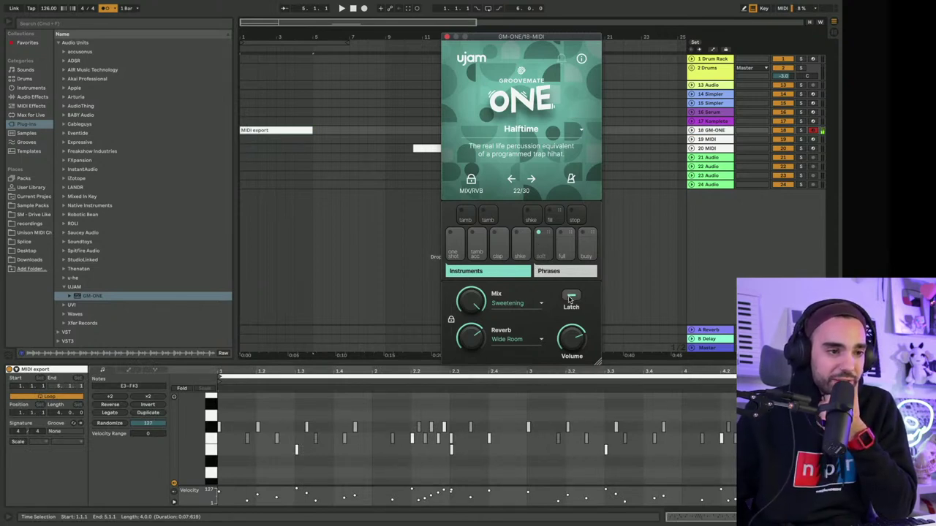
# Step: Unfold the GM-ONE track and enlarge the note editor to inspect the MIDI export clip's notes and velocities
pyautogui.click(447, 38)
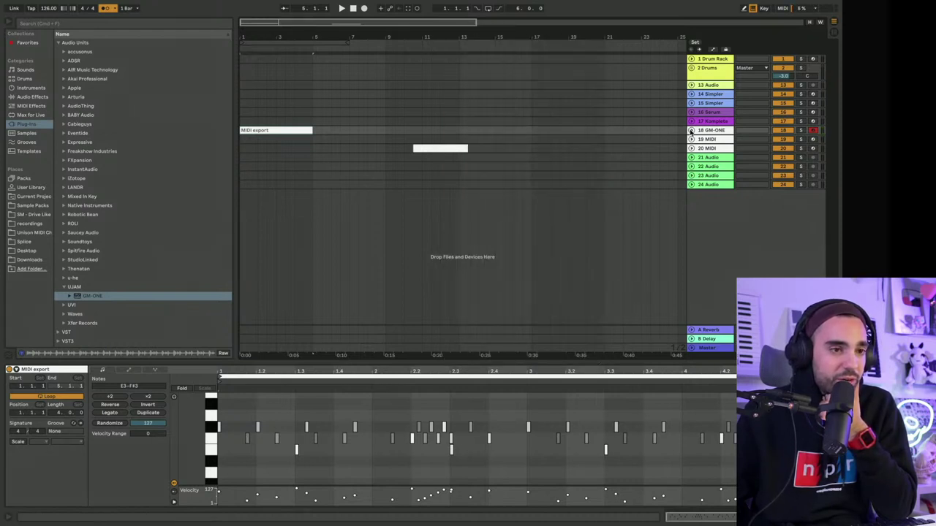
pyautogui.click(690, 130)
pyautogui.click(377, 375)
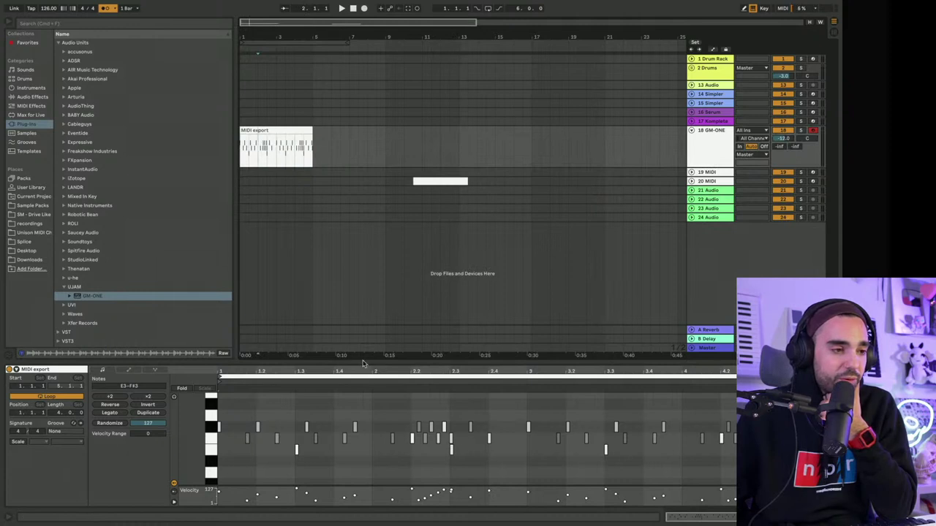
pyautogui.moveTo(367, 362); pyautogui.dragTo(366, 171)
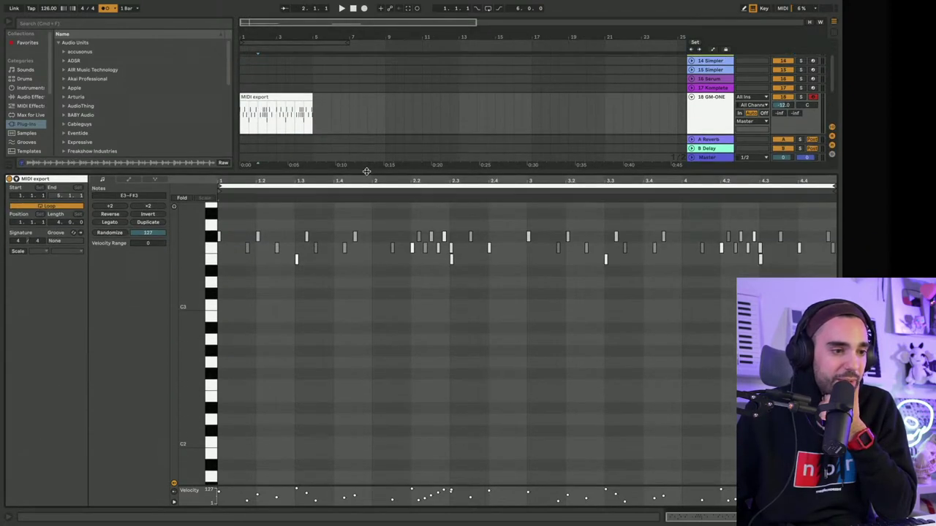
pyautogui.scroll(-3, 378, 467)
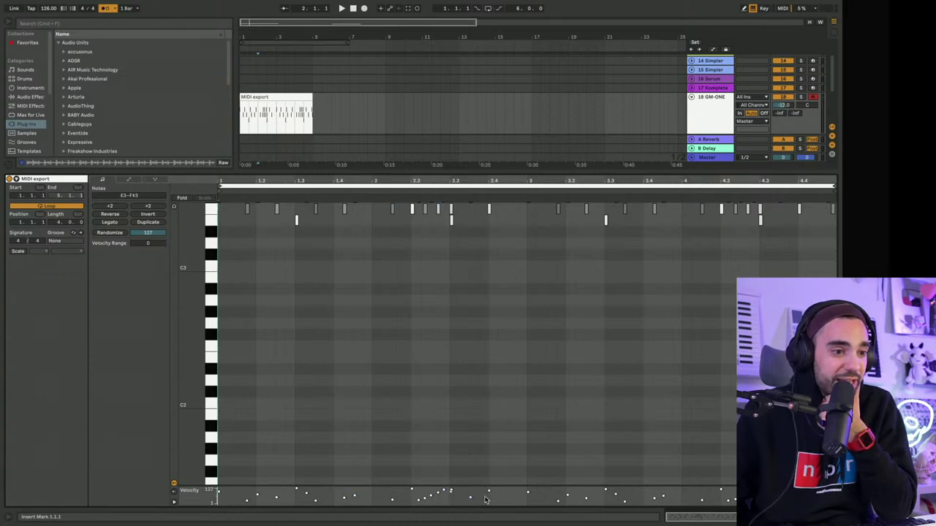
# Step: Examine the timing of the exported clip's notes up close around beat 2.3 and restore the smaller note editor
pyautogui.scroll(5, 394, 402)
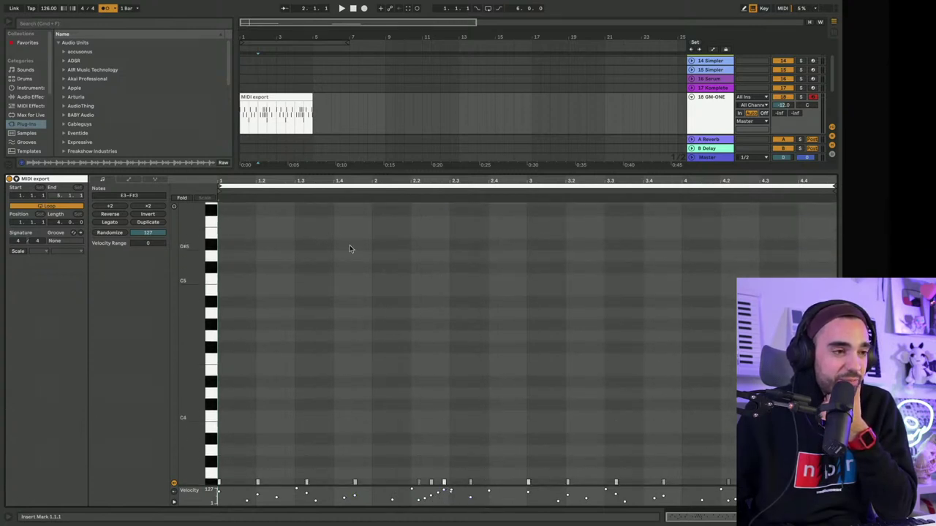
pyautogui.scroll(-4, 307, 215)
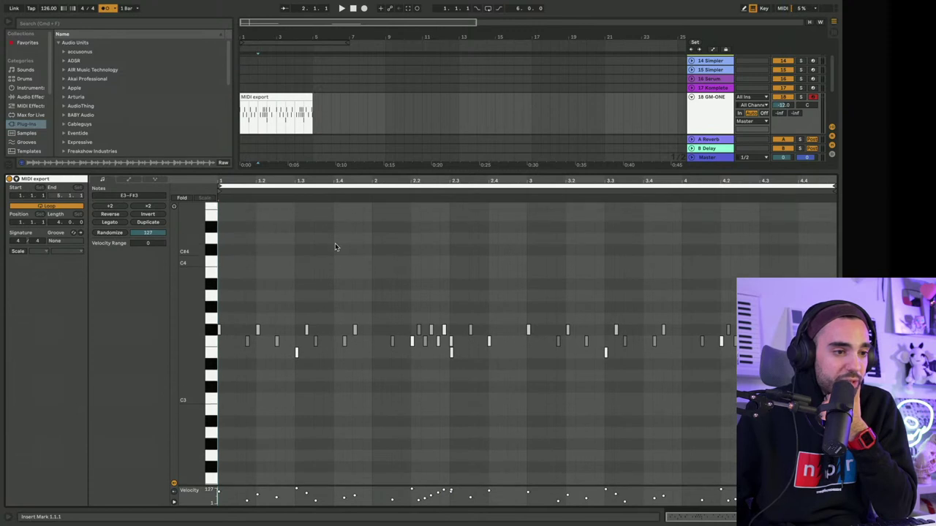
pyautogui.moveTo(359, 173); pyautogui.dragTo(358, 175)
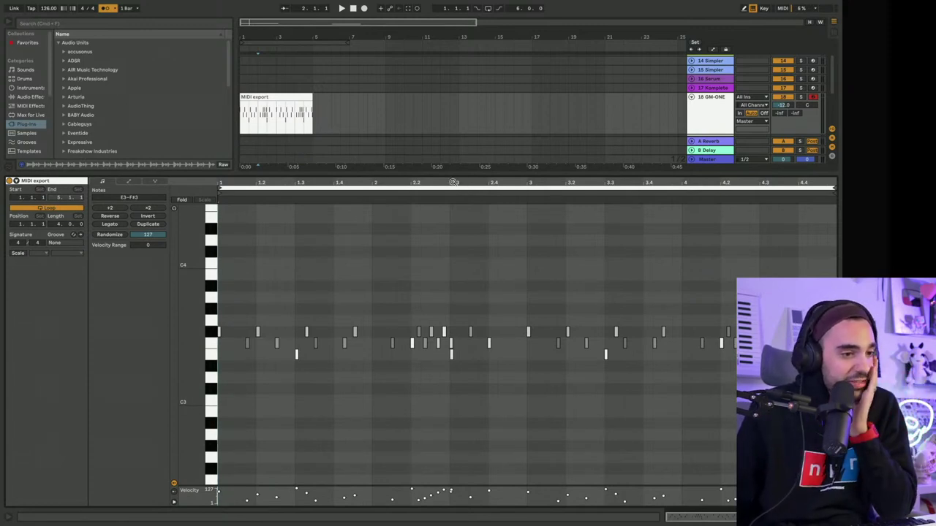
pyautogui.moveTo(453, 182); pyautogui.dragTo(454, 216)
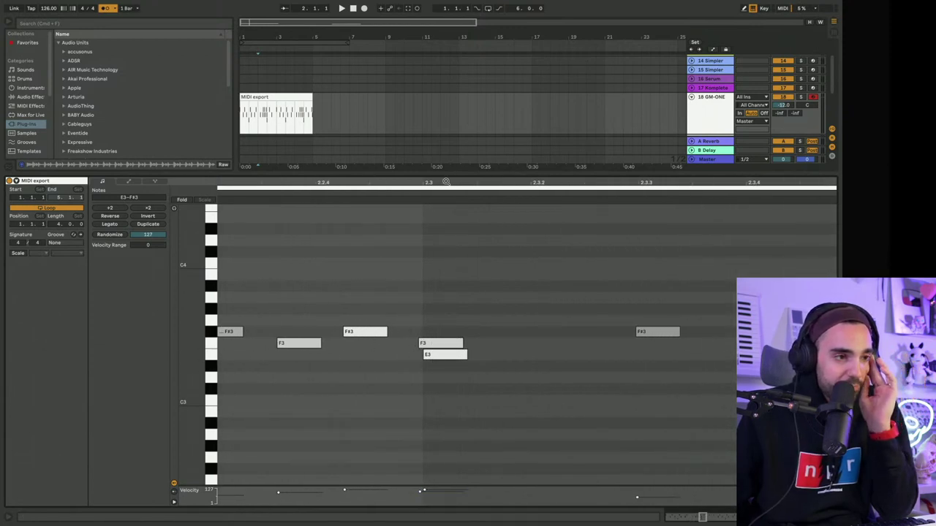
pyautogui.moveTo(445, 186); pyautogui.dragTo(453, 439)
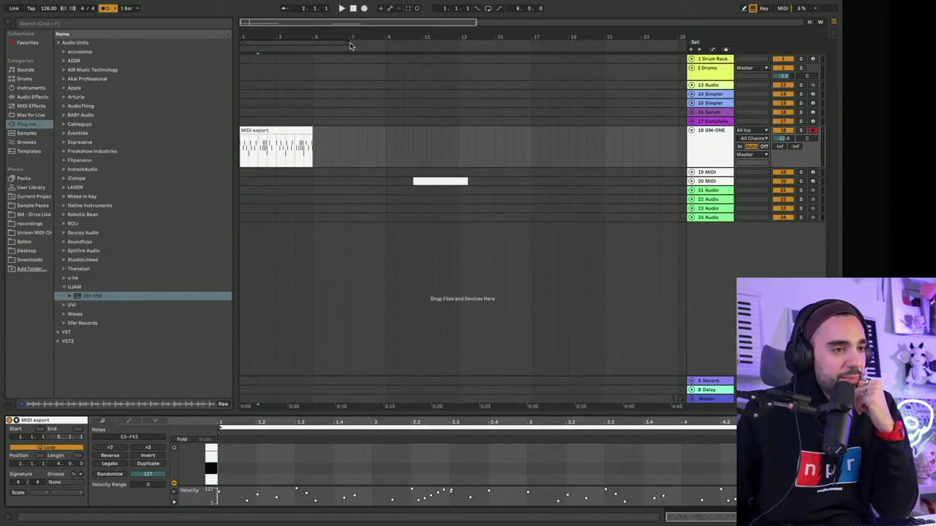
# Step: Set the arrangement loop to bars 1–5 around the MIDI export clip and play it
pyautogui.moveTo(349, 43); pyautogui.dragTo(313, 44)
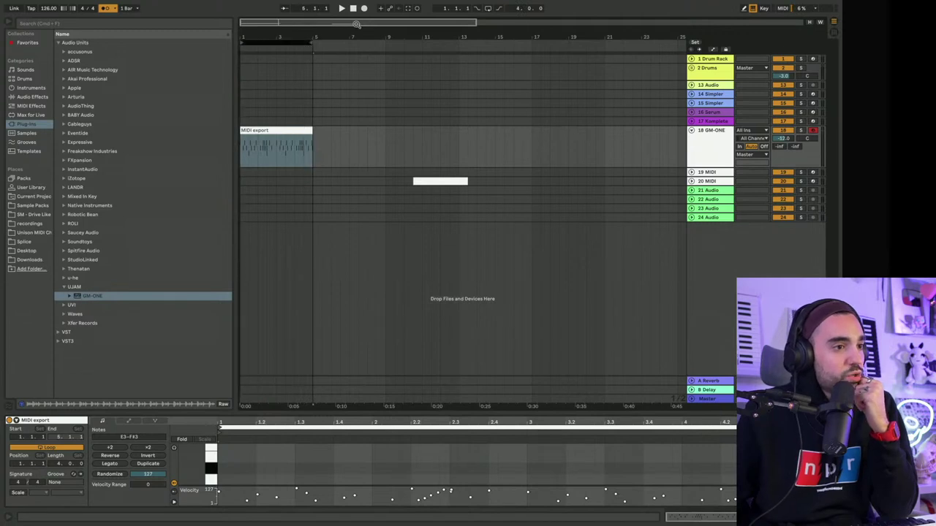
pyautogui.click(341, 8)
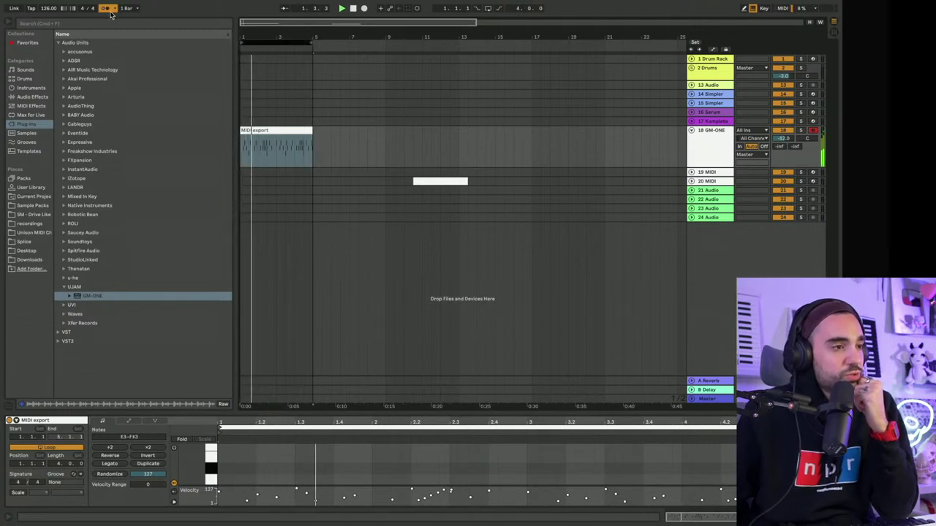
pyautogui.moveTo(249, 39); pyautogui.dragTo(250, 81)
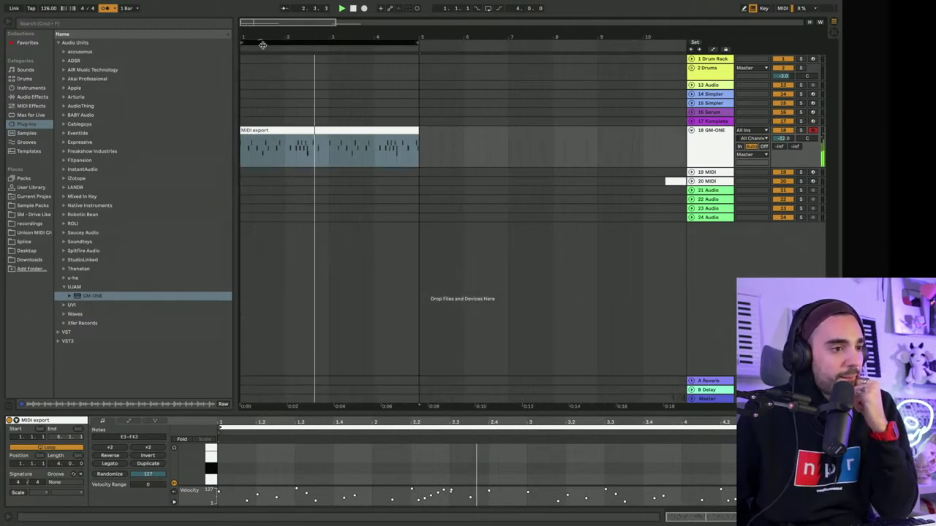
# Step: Export Halftime's full phrase from the plugin onto the GM-ONE track and place the clip at bar 5
pyautogui.click(707, 154)
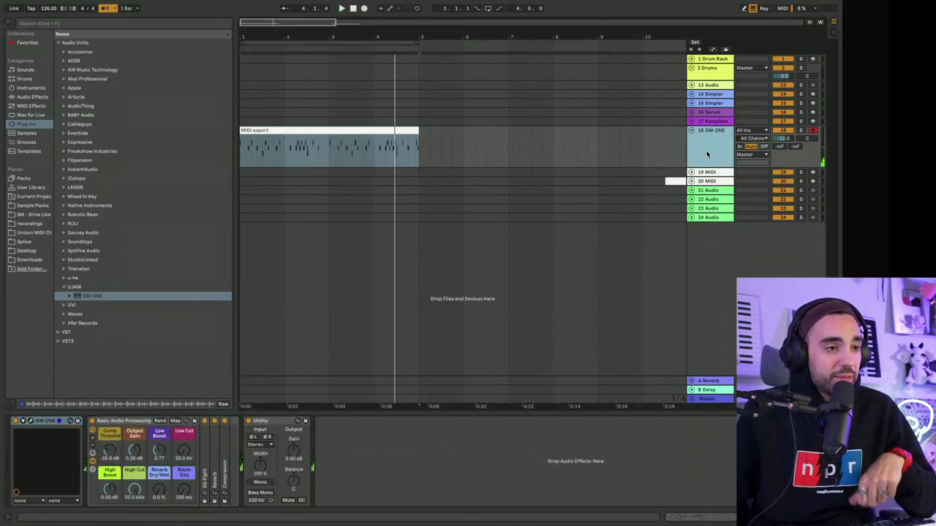
pyautogui.click(36, 421)
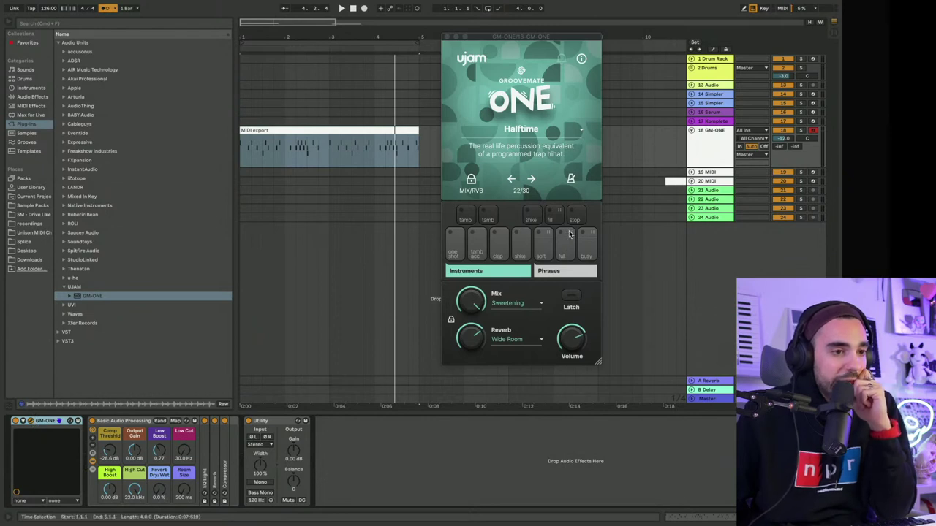
pyautogui.moveTo(570, 238); pyautogui.dragTo(631, 147)
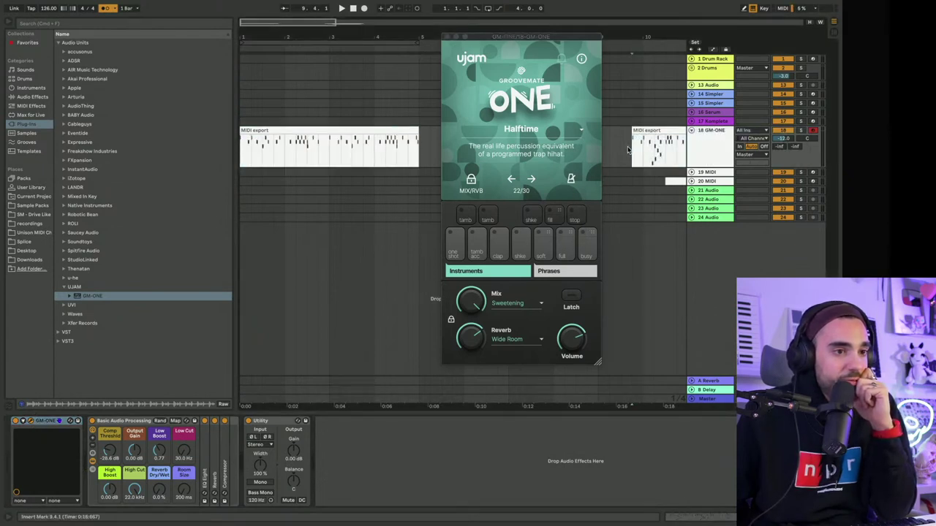
pyautogui.moveTo(476, 36); pyautogui.dragTo(461, 86)
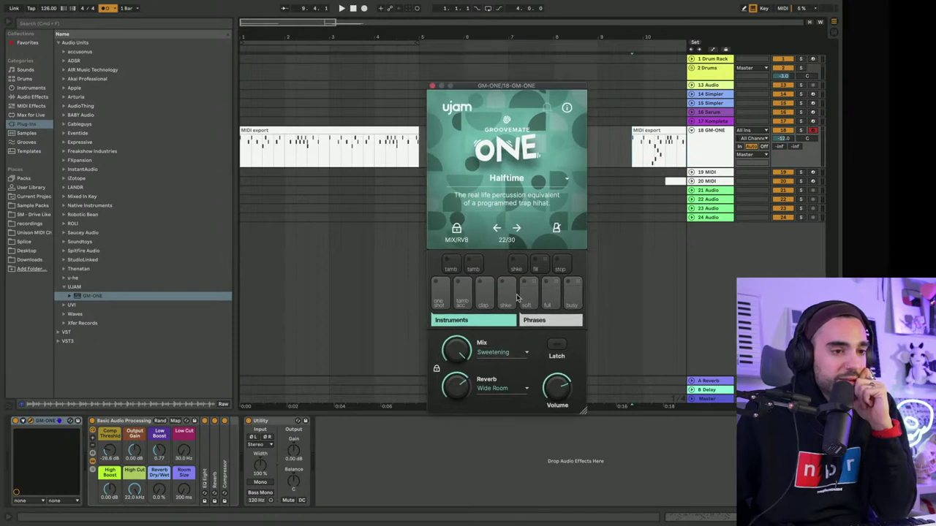
pyautogui.click(431, 86)
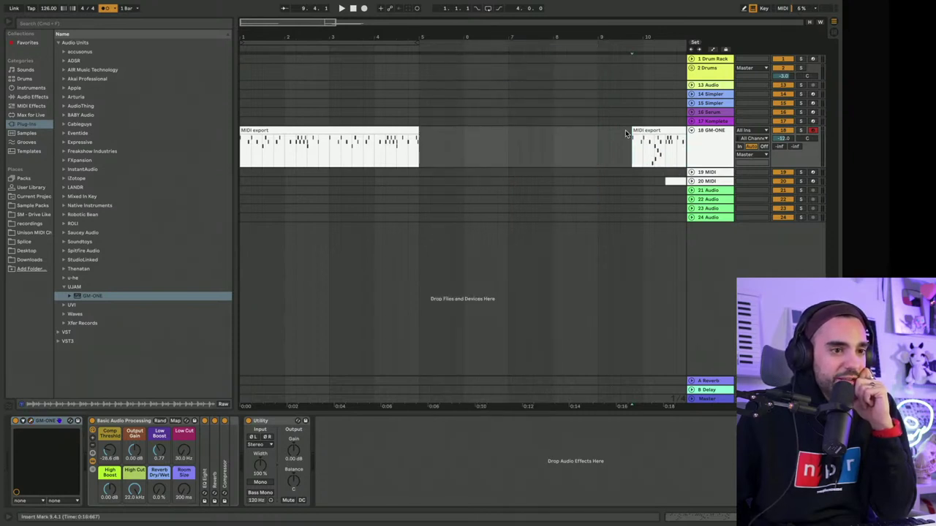
pyautogui.moveTo(625, 129); pyautogui.dragTo(438, 133)
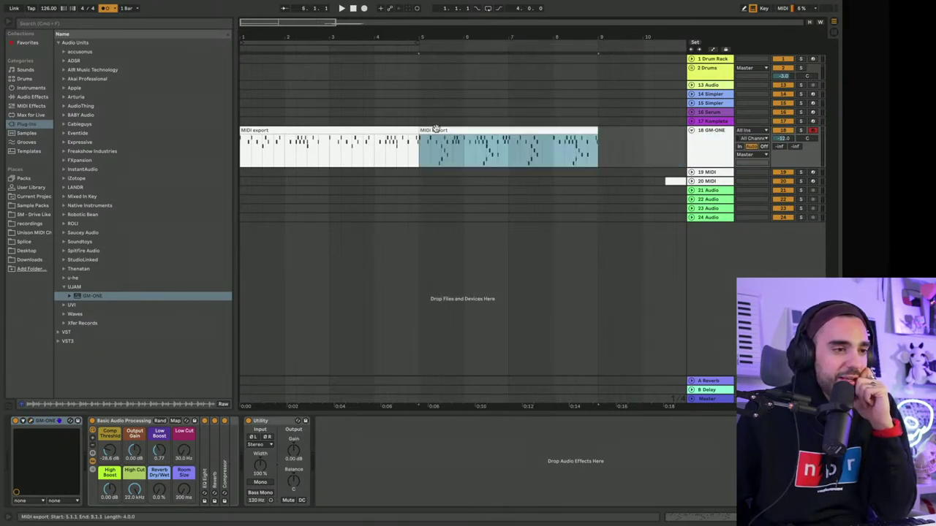
# Step: Loop and play the full phrase clip from bar 5, and extend the loop back to bar 1
pyautogui.click(292, 41)
pyautogui.moveTo(374, 35); pyautogui.dragTo(475, 30)
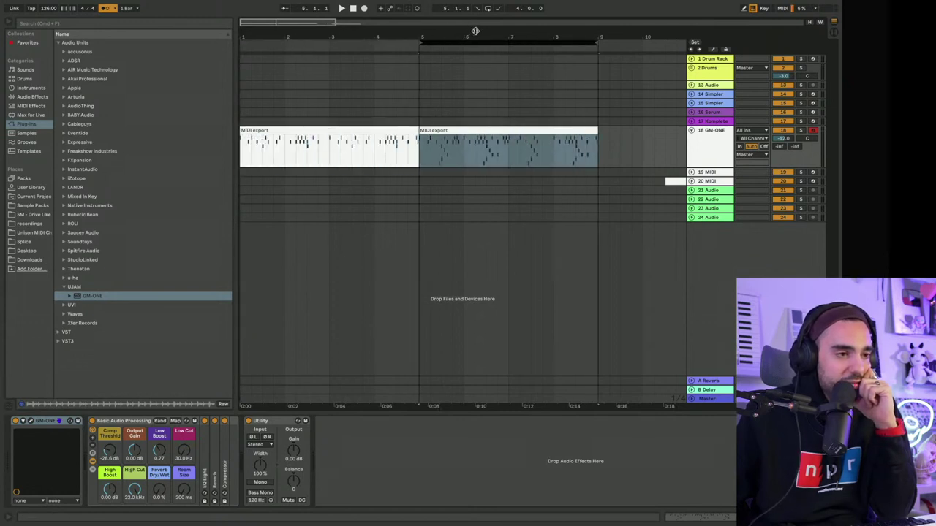
pyautogui.press('space')
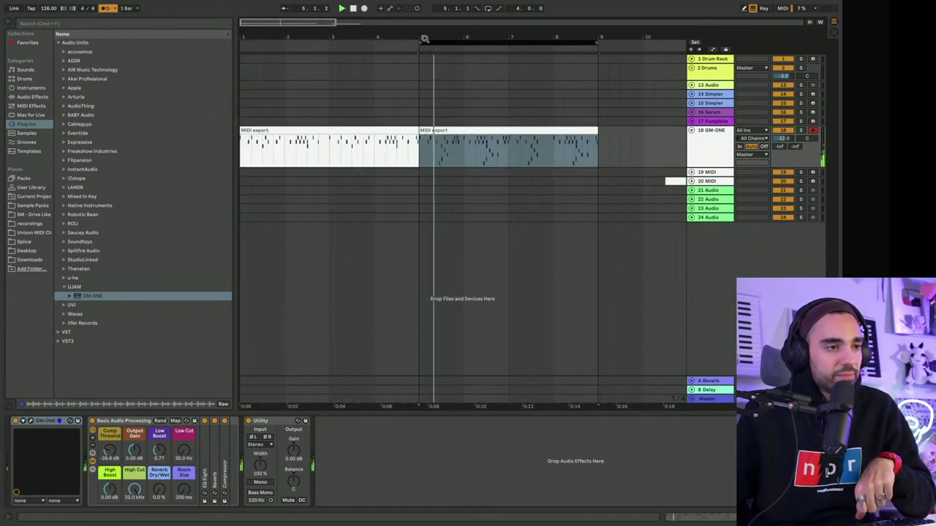
pyautogui.moveTo(419, 42); pyautogui.dragTo(241, 42)
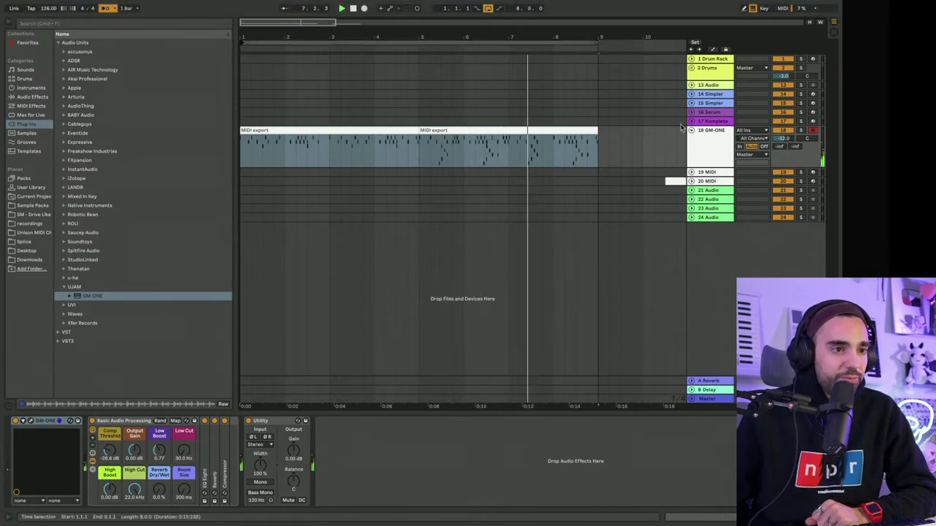
# Step: Reopen the plugin, export the fill phrase as a MIDI clip at bar 9 of the GM-ONE track, and hide the plugin
pyautogui.press('super+alt+p')
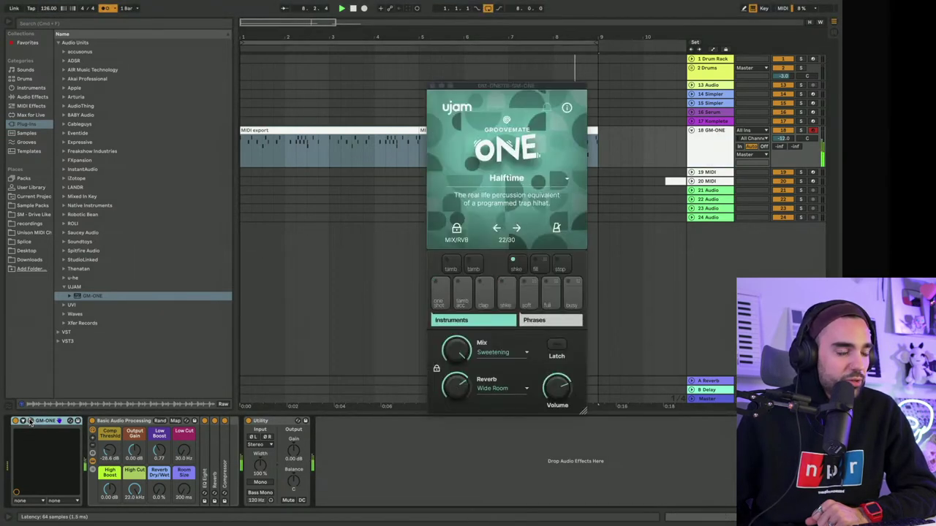
pyautogui.moveTo(547, 263); pyautogui.dragTo(605, 146)
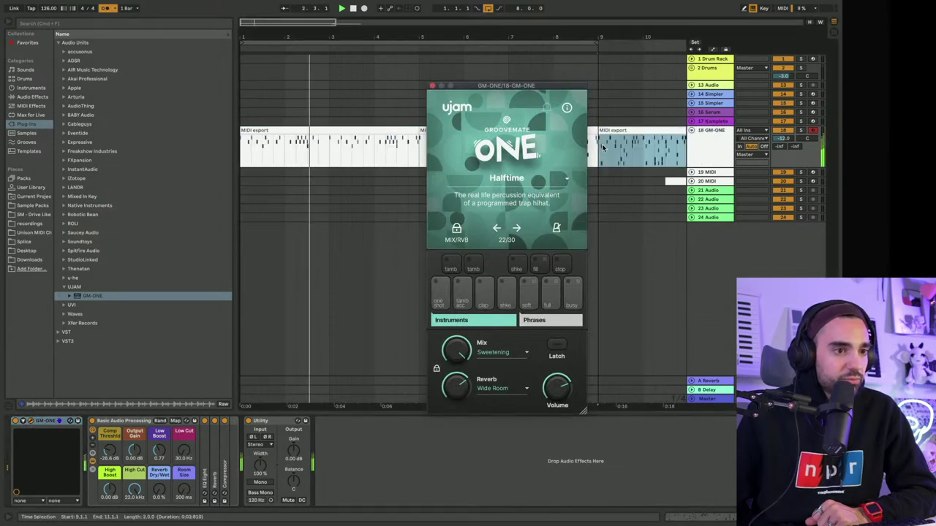
pyautogui.press('super+alt+p')
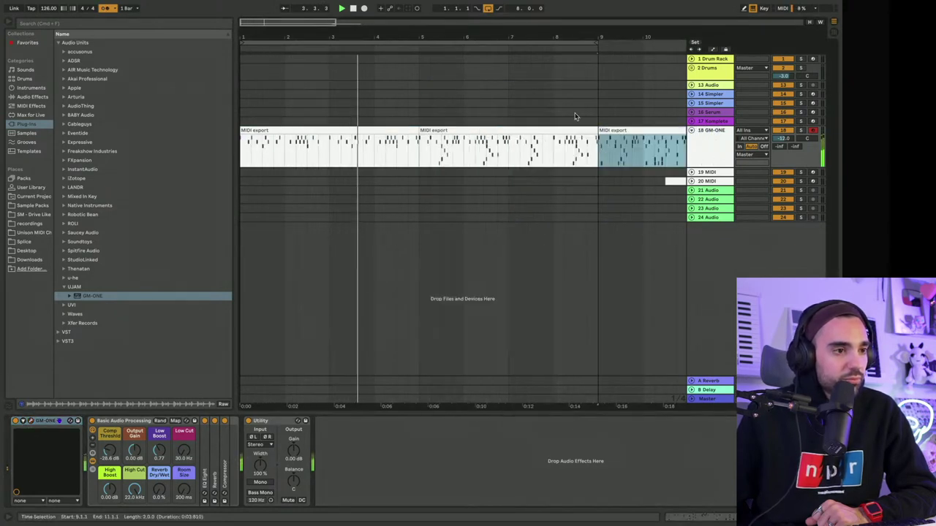
pyautogui.press('-')
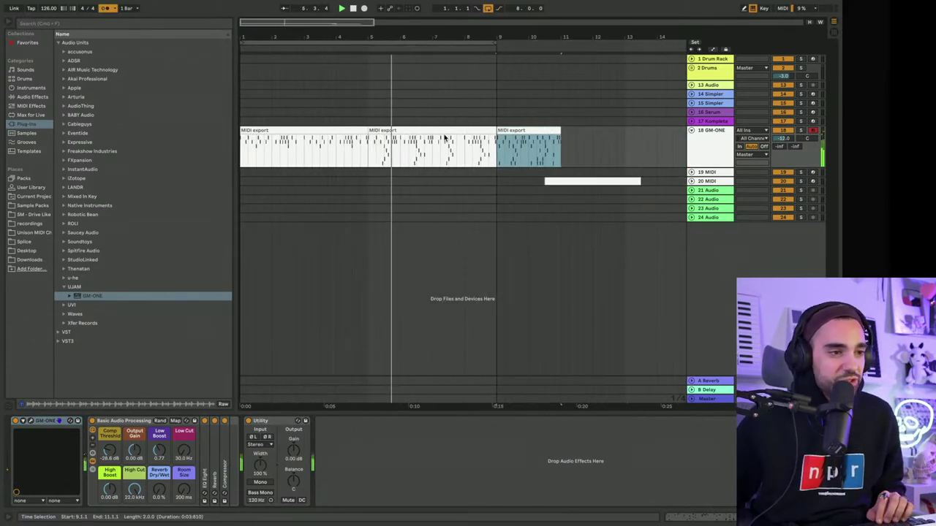
# Step: Split the full phrase clip at bar 6, extend the loop to bar 11, and copy the one-bar piece to bar 11
pyautogui.click(401, 154)
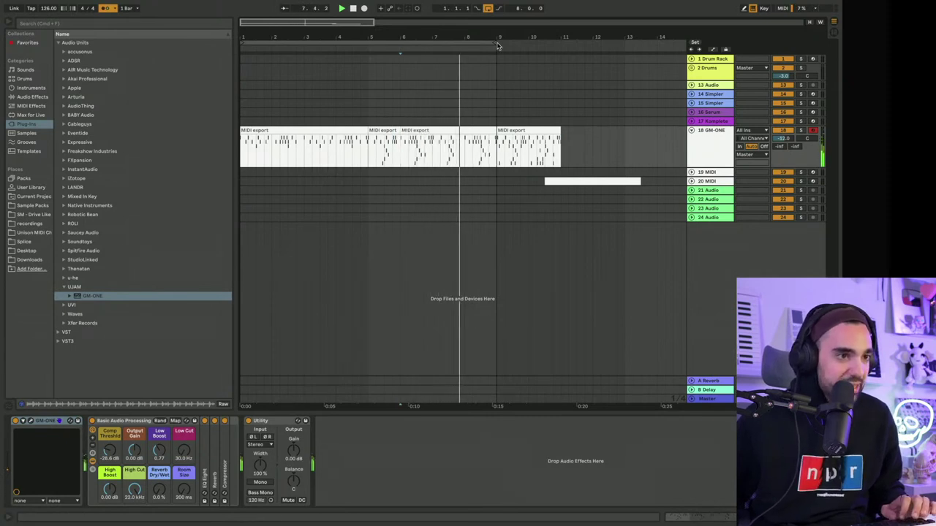
pyautogui.moveTo(497, 44); pyautogui.dragTo(561, 46)
pyautogui.click(385, 132)
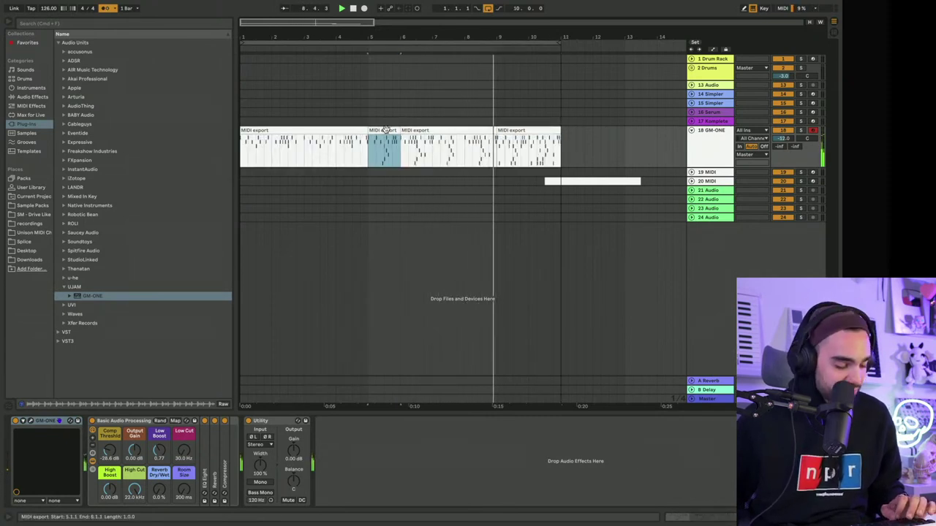
pyautogui.hotkey('ctrl', 'c')
pyautogui.click(563, 138)
pyautogui.hotkey('ctrl', 'v')
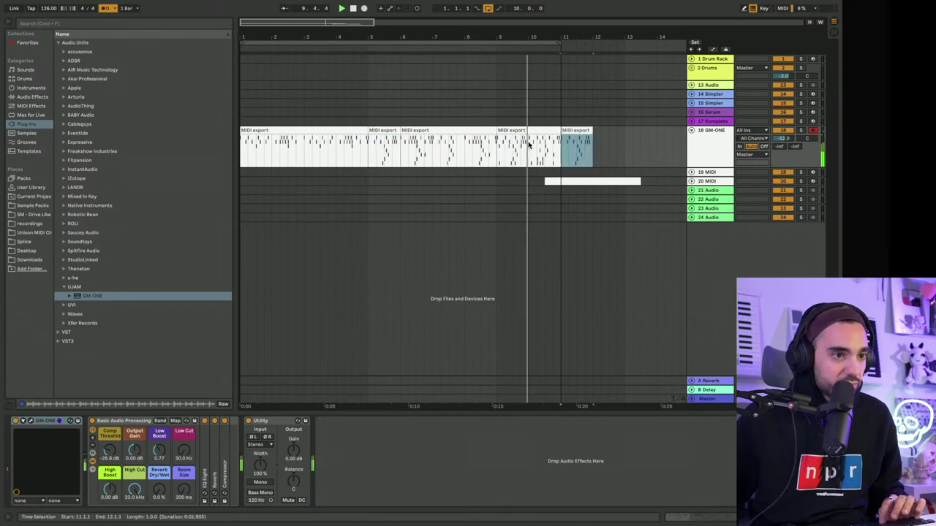
# Step: Split the soft phrase clip at bars 2 and 3 and copy the one-bar piece to bar 12
pyautogui.click(272, 154)
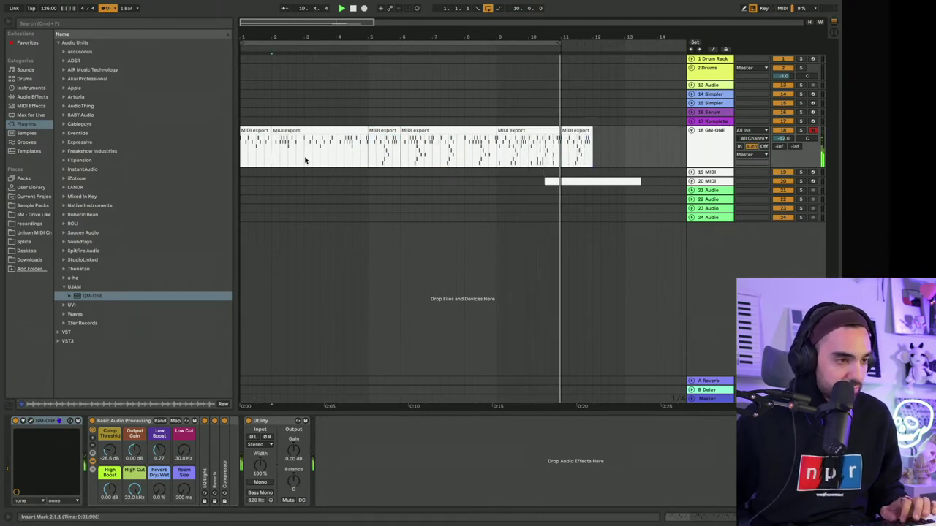
pyautogui.hotkey('shift', 'Right')
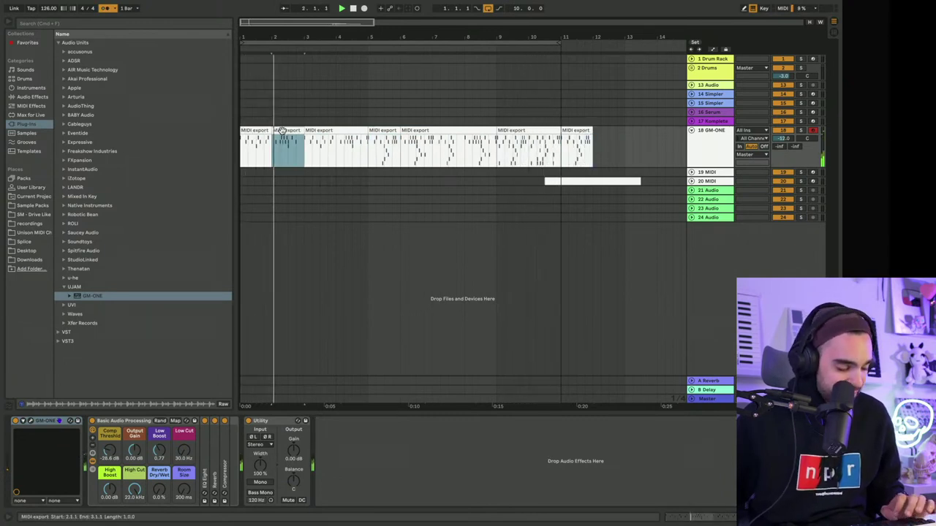
pyautogui.hotkey('ctrl', 'c')
pyautogui.click(596, 139)
pyautogui.hotkey('ctrl', 'v')
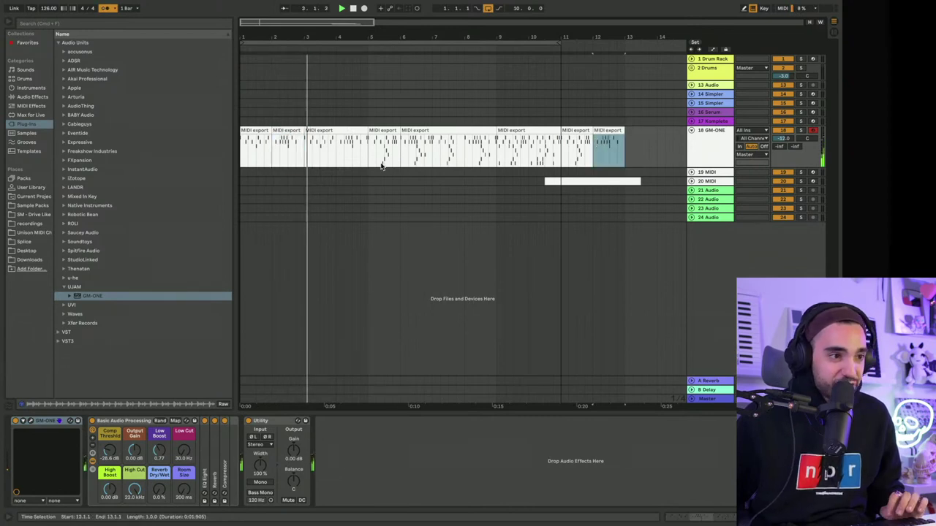
# Step: Copy the two-bar fill clip from bar 9 and paste it at bar 13 of the GM-ONE track
pyautogui.click(421, 131)
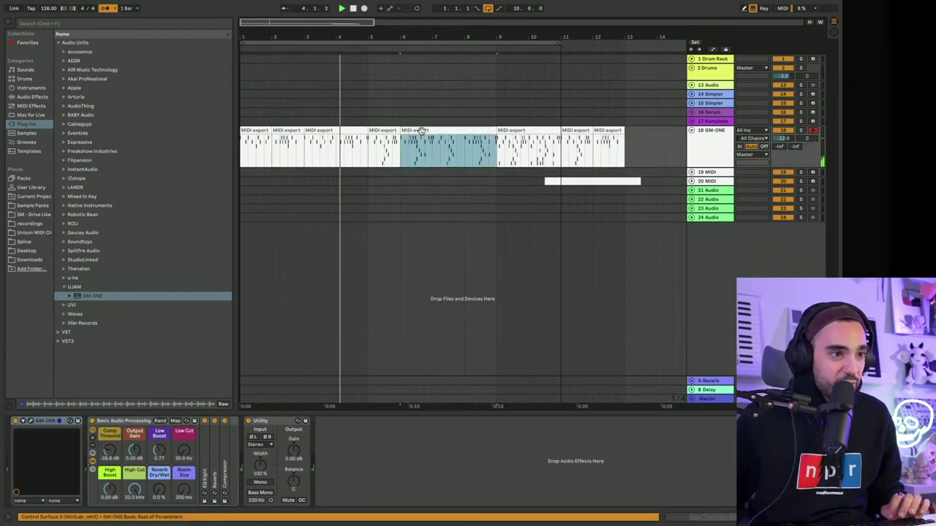
pyautogui.click(515, 130)
pyautogui.hotkey('ctrl', 'c')
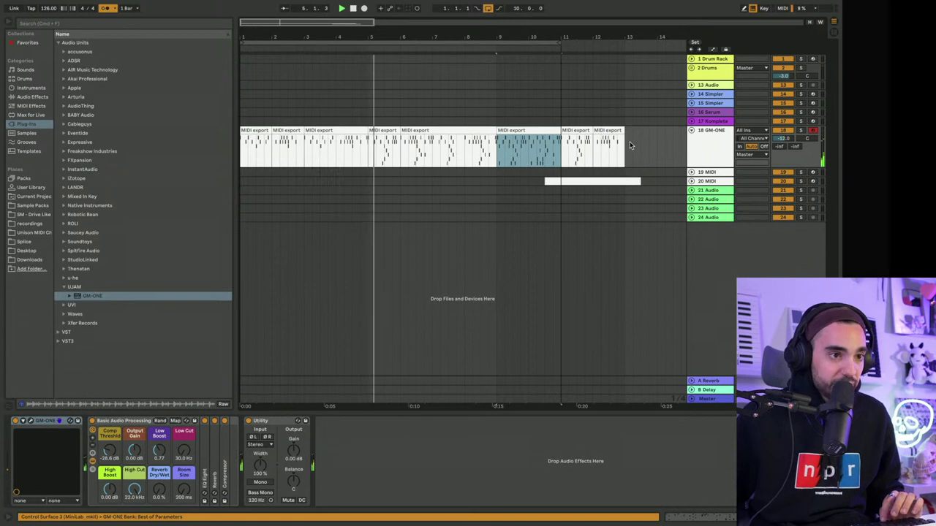
pyautogui.click(630, 141)
pyautogui.hotkey('ctrl', 'v')
pyautogui.moveTo(628, 147); pyautogui.dragTo(622, 146)
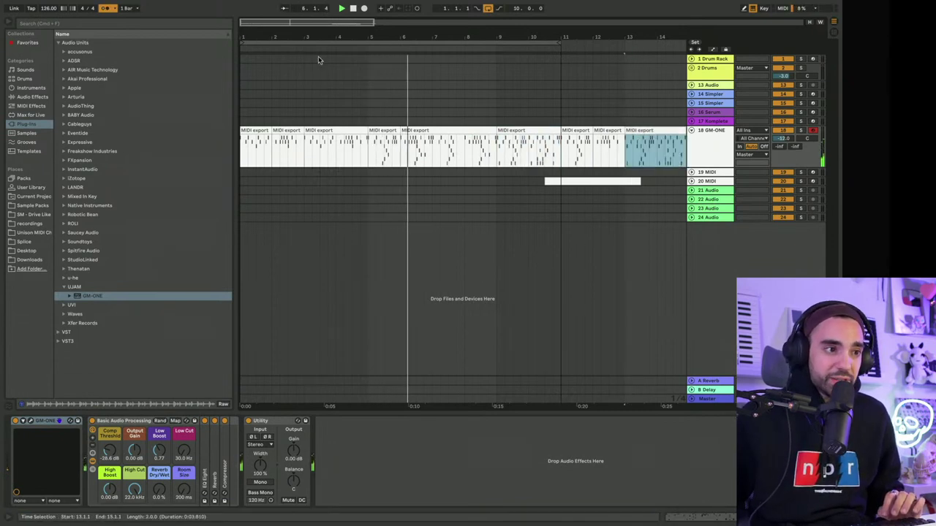
# Step: Move the loop start to bar 11 and shorten both the last fill clip and the loop to end at bar 14
pyautogui.moveTo(686, 42); pyautogui.dragTo(415, 36)
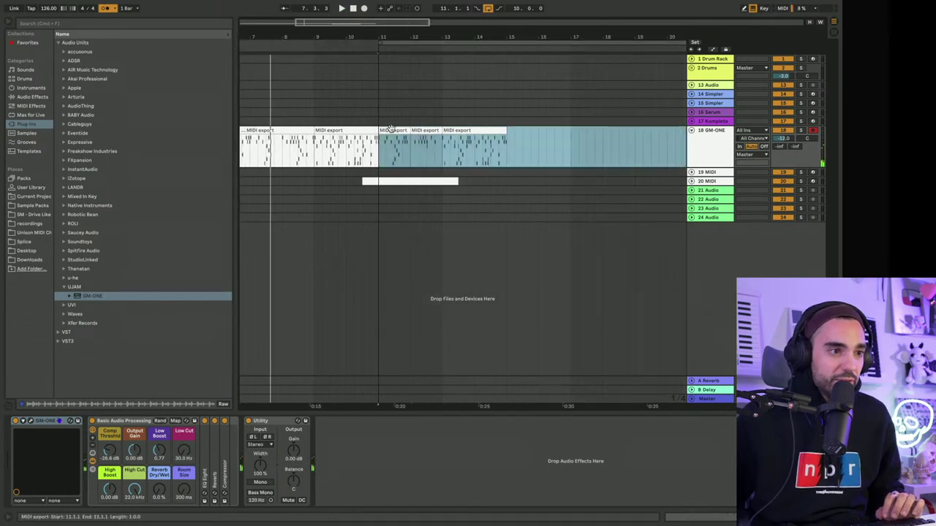
pyautogui.click(392, 130)
pyautogui.click(425, 130)
pyautogui.hotkey('ctrl', 'd')
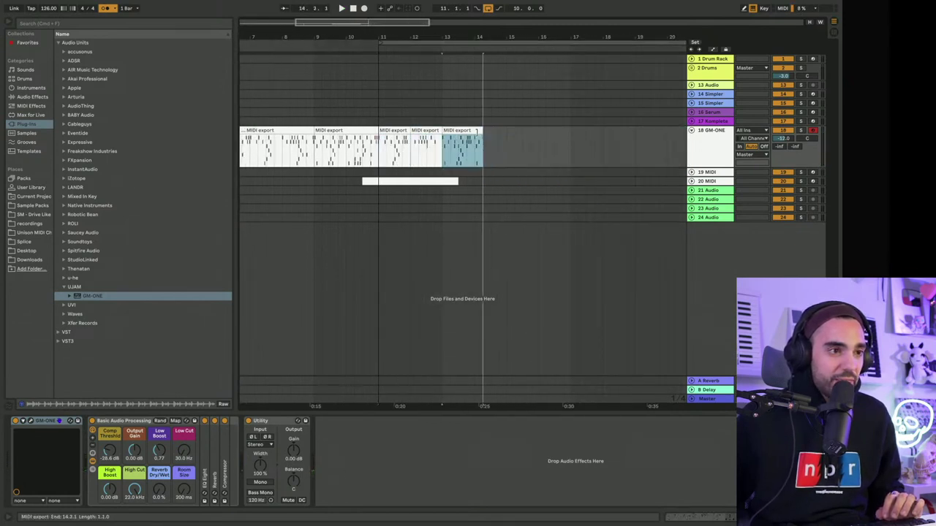
pyautogui.moveTo(682, 42); pyautogui.dragTo(476, 42)
pyautogui.click(450, 43)
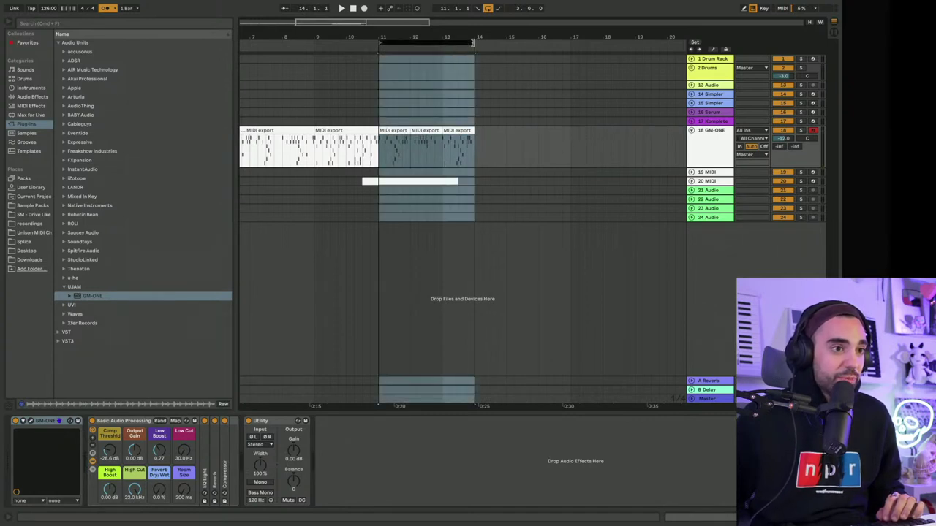
# Step: Extend the loop and the last fill clip to bar 15 and play the looped phrase combination from bar 11
pyautogui.moveTo(472, 42); pyautogui.dragTo(507, 41)
pyautogui.moveTo(473, 132); pyautogui.dragTo(507, 132)
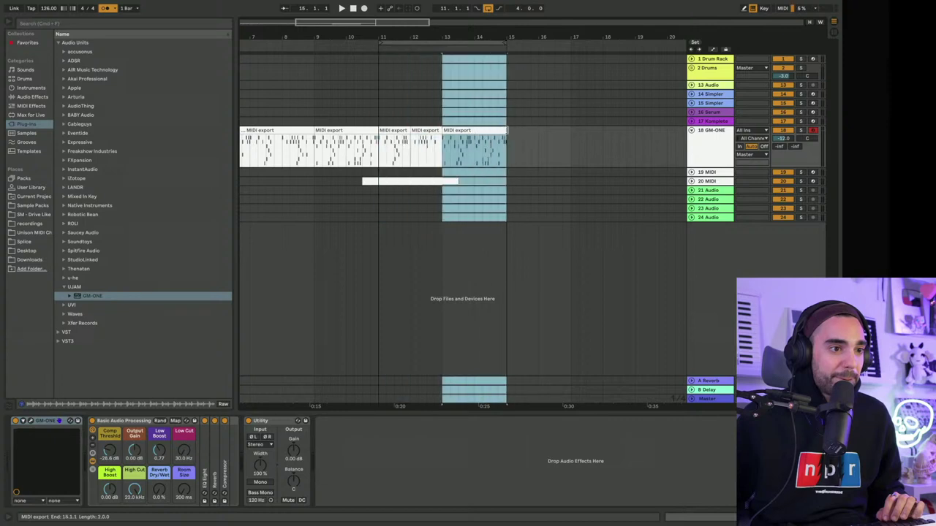
pyautogui.click(415, 42)
pyautogui.press('space')
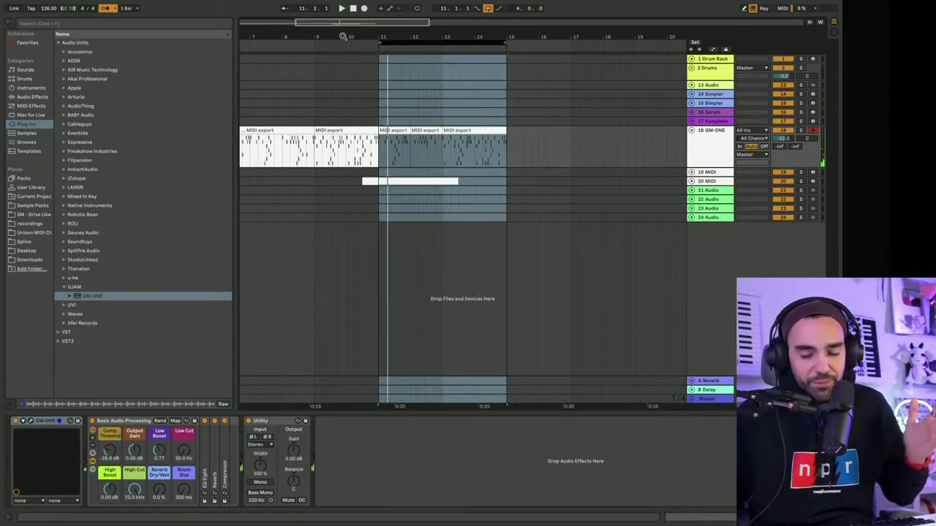
# Step: Stop playback and delete all the MIDI export clips from the GM-ONE track
pyautogui.press('space')
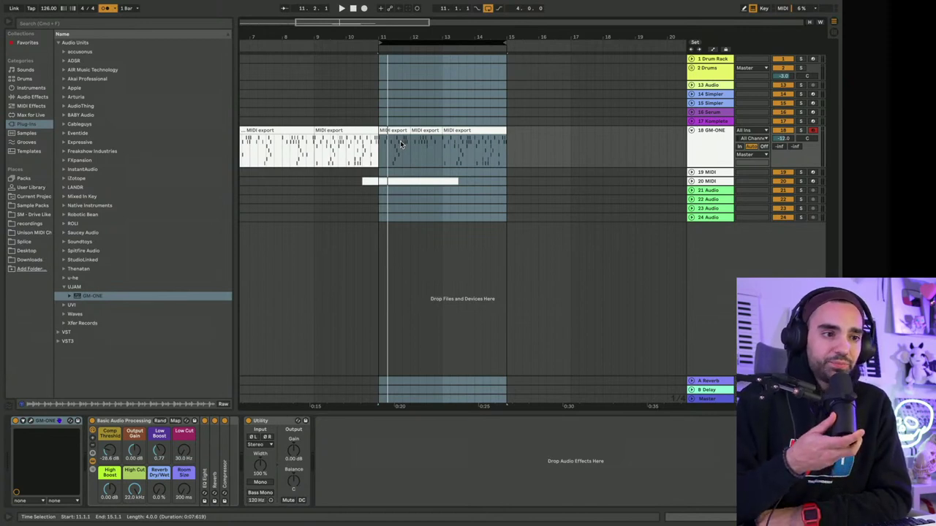
pyautogui.click(340, 131)
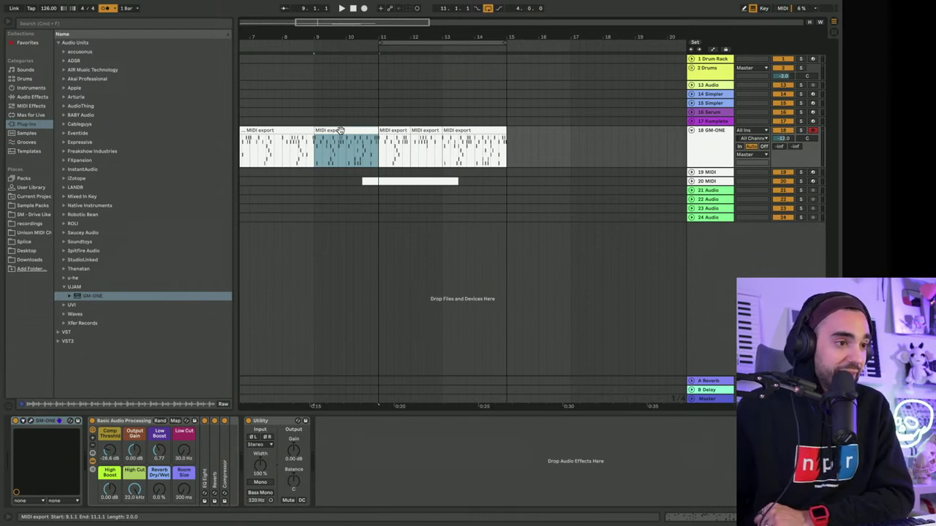
pyautogui.moveTo(340, 130); pyautogui.dragTo(465, 130)
pyautogui.click(280, 129)
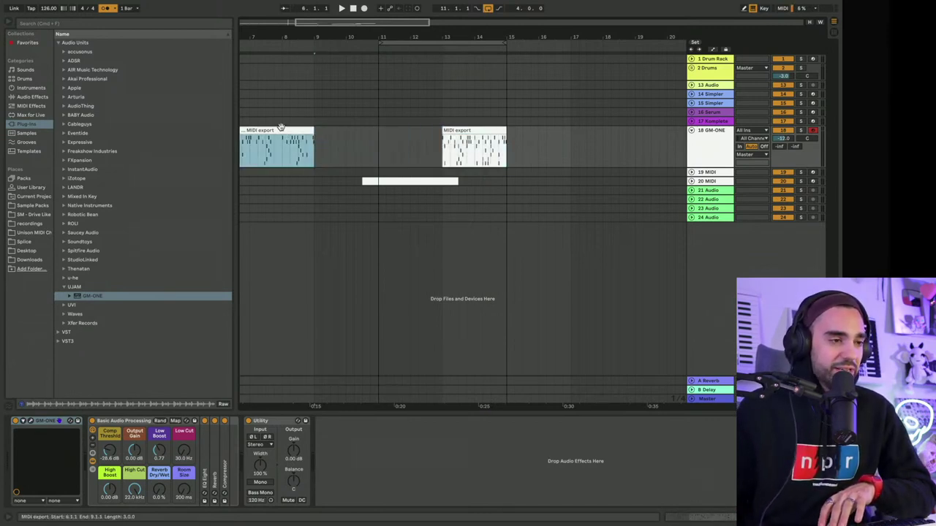
pyautogui.press('Delete')
pyautogui.click(704, 146)
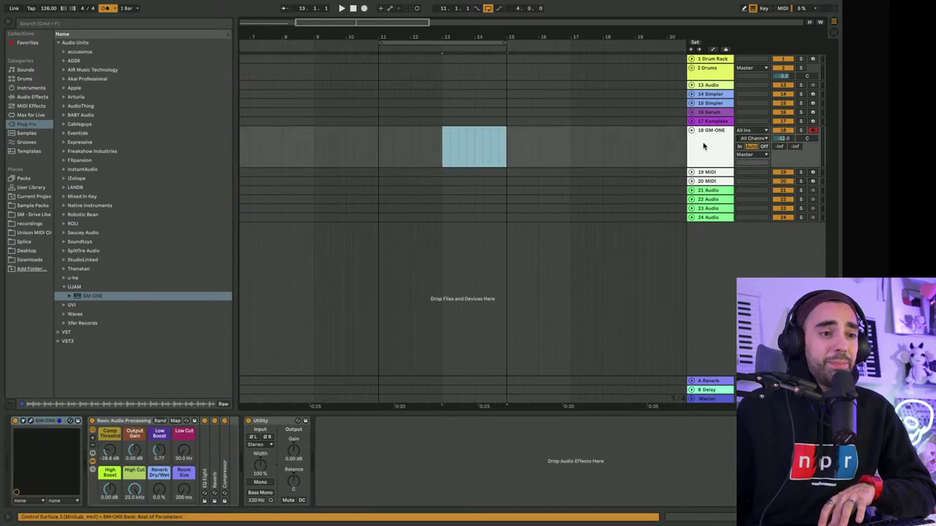
pyautogui.click(649, 158)
# Step: Open the GM-ONE plug-in window, move it higher over the arrangement and switch to the Beach Boy preset
pyautogui.click(32, 423)
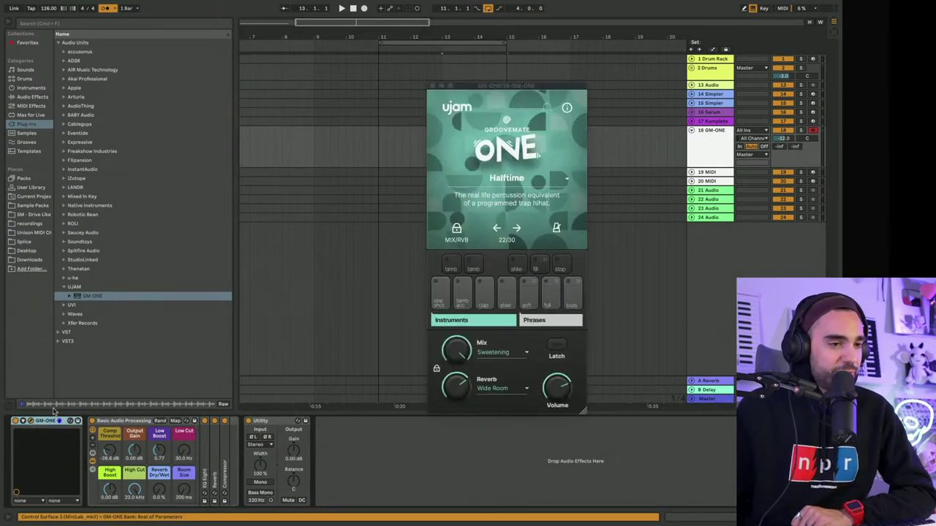
pyautogui.moveTo(484, 90); pyautogui.dragTo(436, 59)
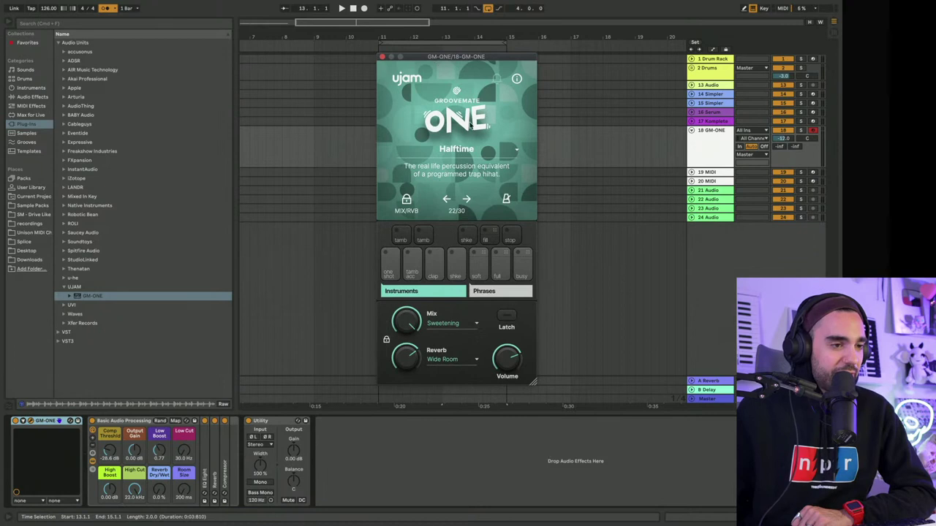
pyautogui.click(466, 199)
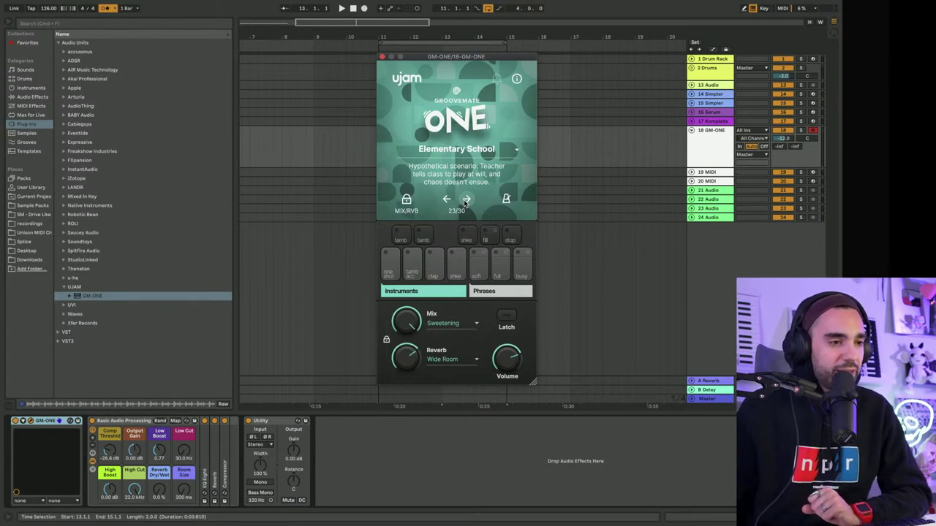
pyautogui.click(466, 200)
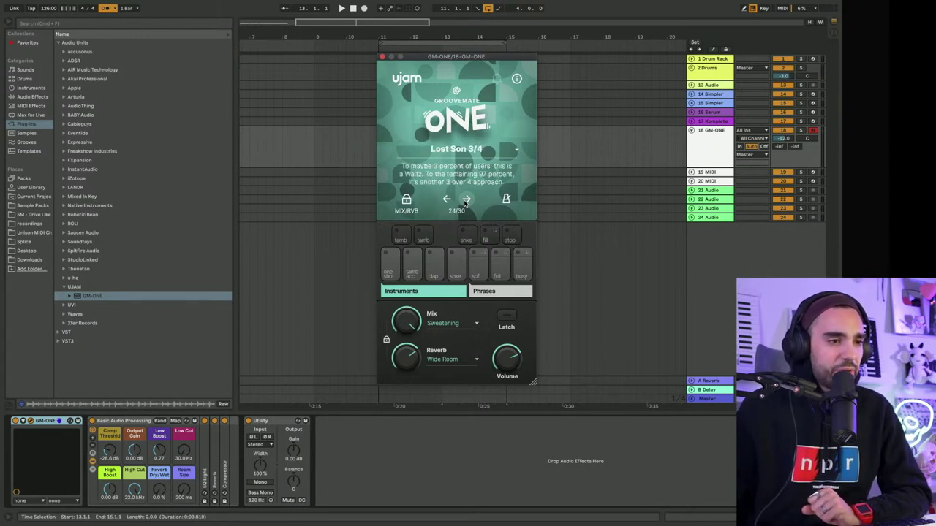
pyautogui.click(448, 200)
pyautogui.click(448, 199)
pyautogui.click(447, 199)
pyautogui.click(447, 199)
pyautogui.click(448, 200)
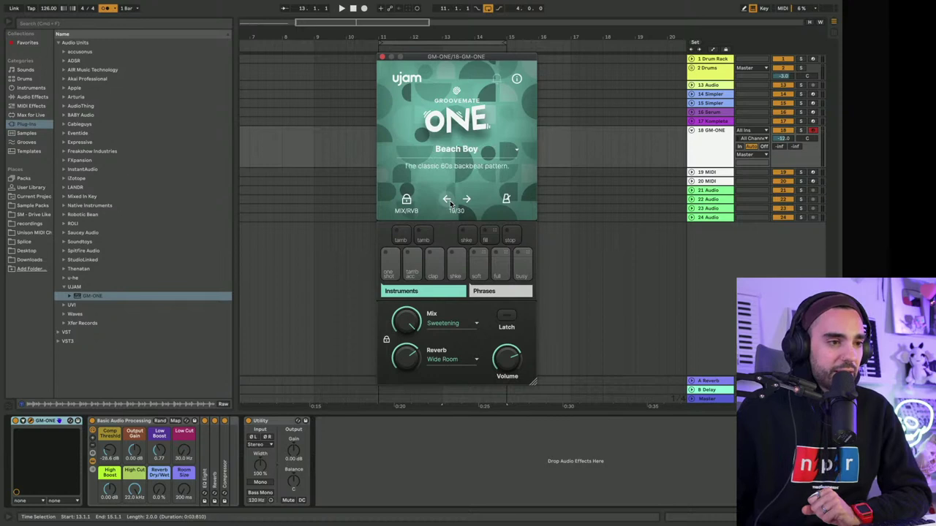
# Step: Tap in a faster song tempo, set it to 130.00 BPM and start playback
pyautogui.click(31, 8)
pyautogui.click(31, 8)
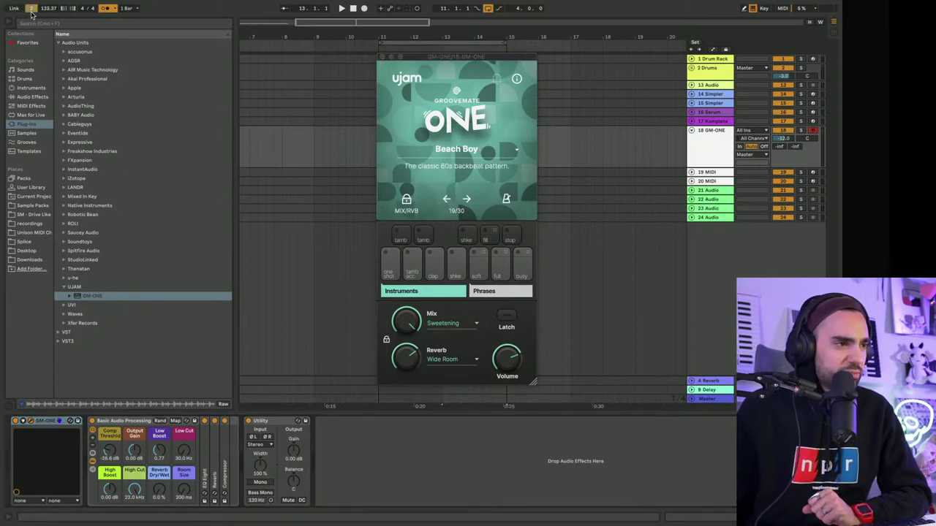
pyautogui.click(31, 8)
pyautogui.click(31, 8)
pyautogui.click(31, 8)
pyautogui.click(31, 8)
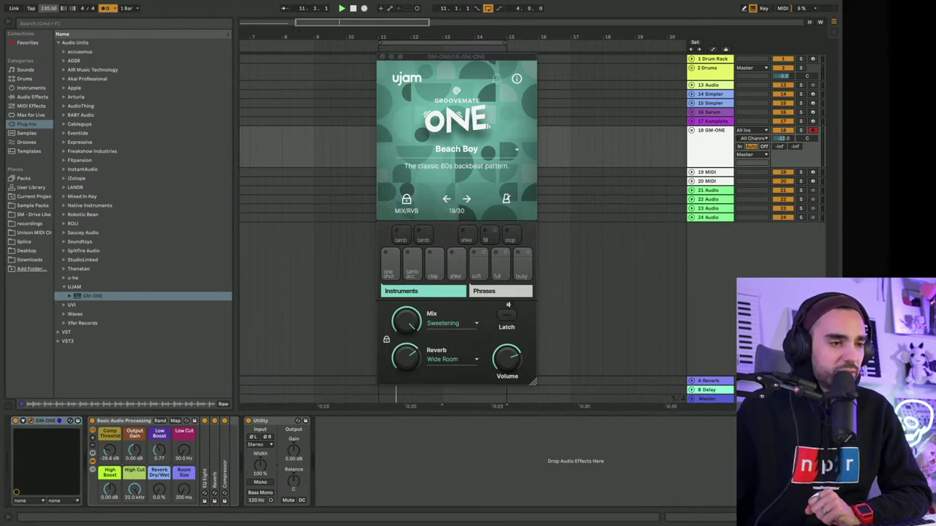
# Step: Turn on Latch and audition phrases of Beach Boy, In Your Face and Not In Your Face, finishing on the soft phrase
pyautogui.click(503, 318)
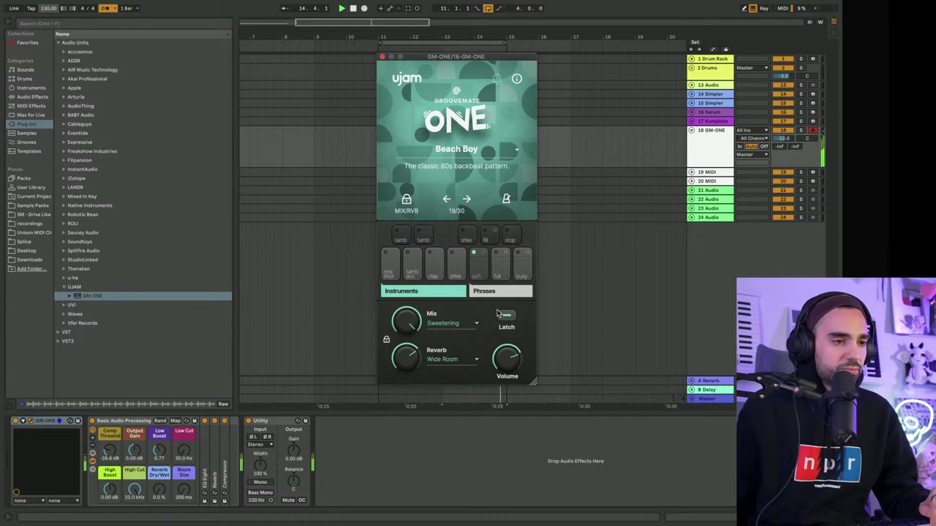
pyautogui.click(467, 200)
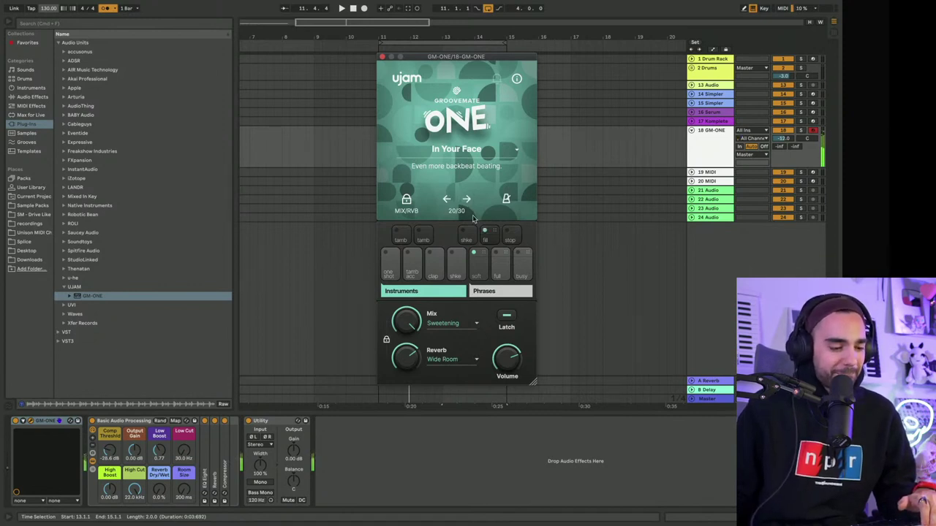
pyautogui.click(466, 200)
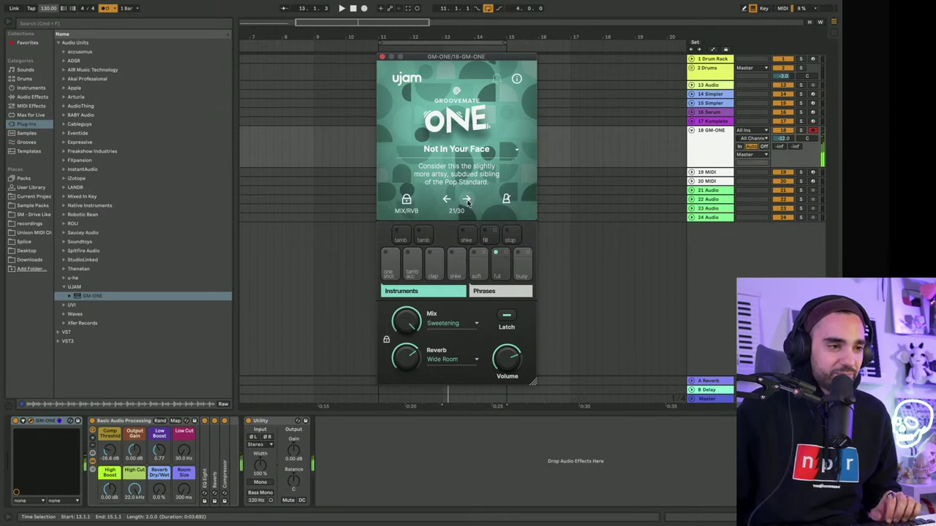
pyautogui.click(476, 266)
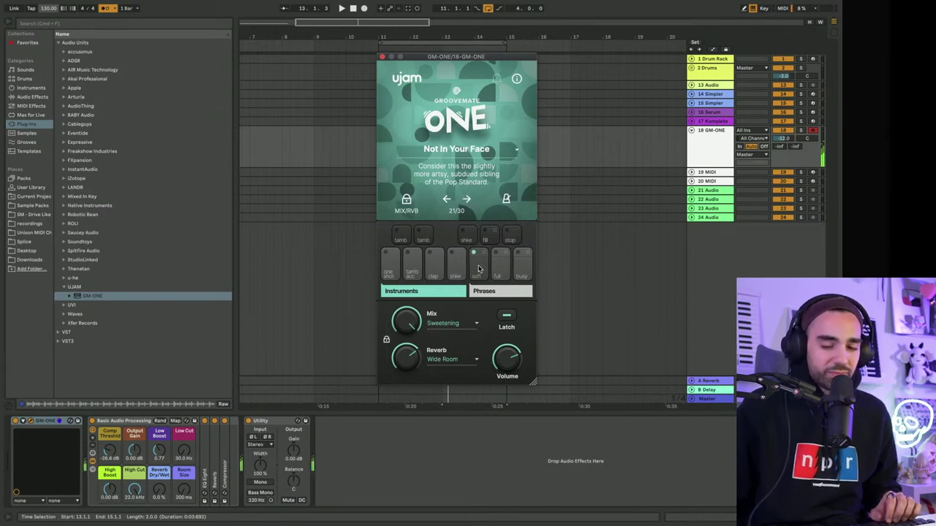
# Step: Audition the latched soft phrase through the presets from Halftime to Hold Your Breath
pyautogui.click(467, 200)
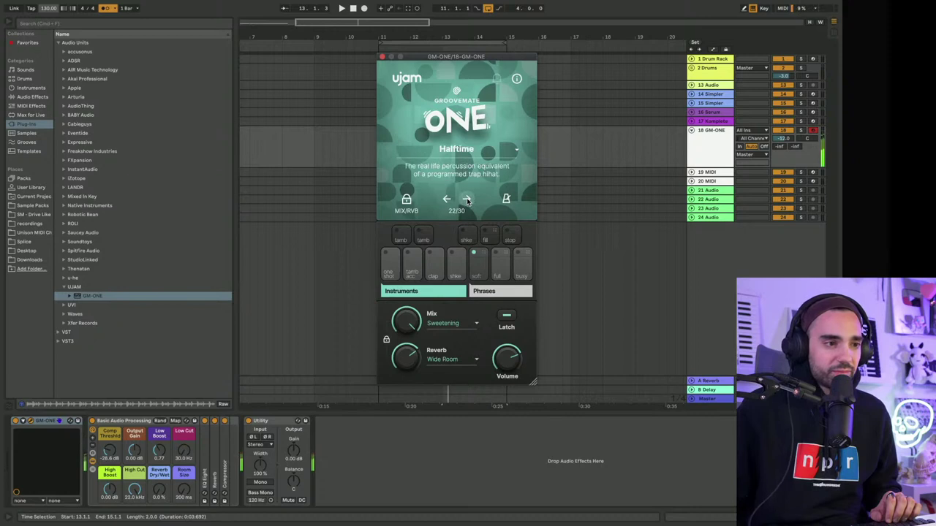
pyautogui.click(466, 199)
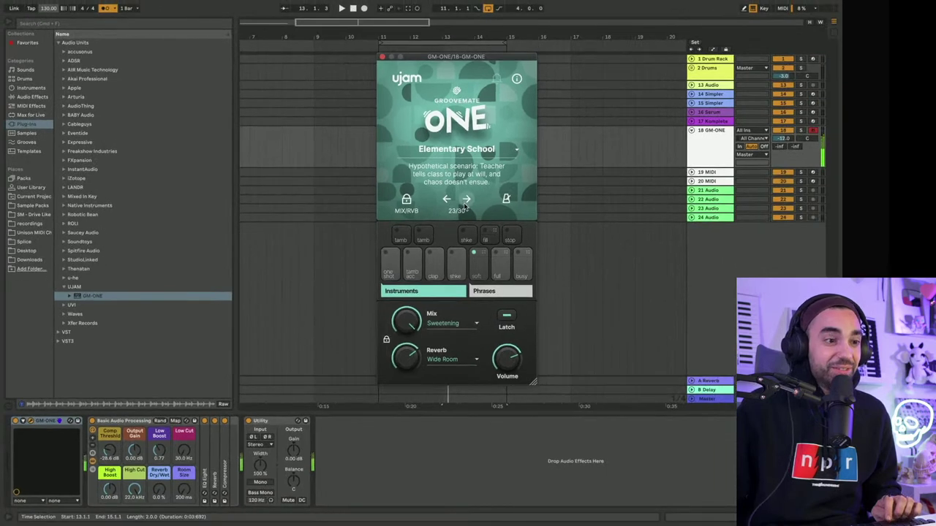
pyautogui.click(466, 200)
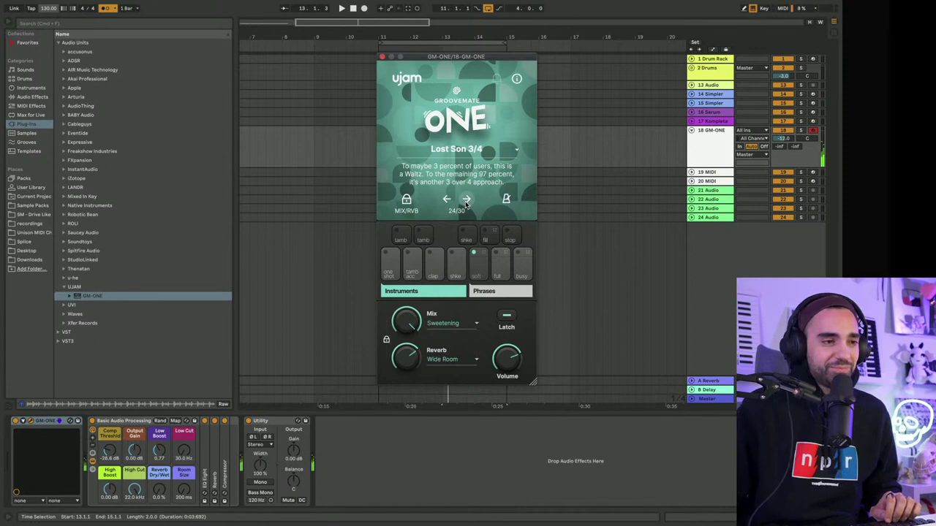
pyautogui.click(466, 199)
pyautogui.click(466, 200)
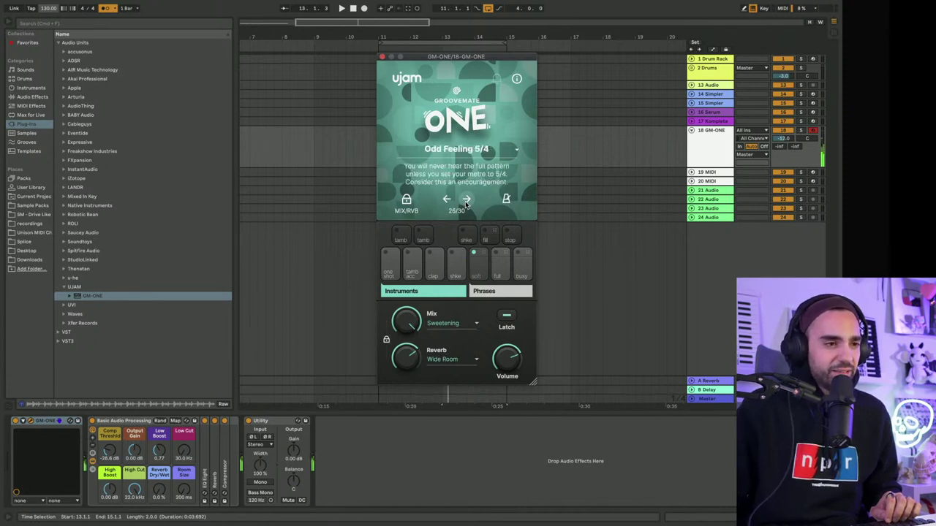
pyautogui.click(466, 199)
pyautogui.click(465, 200)
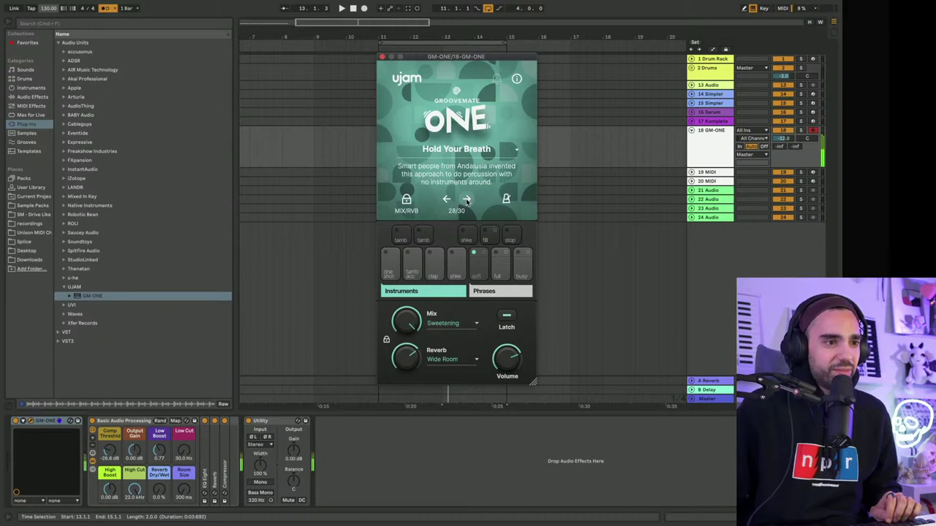
# Step: Switch to the full phrase on Hold Your Breath and advance through Dancing Boomer and Pop Standard to the Shaker Standard preset
pyautogui.click(498, 266)
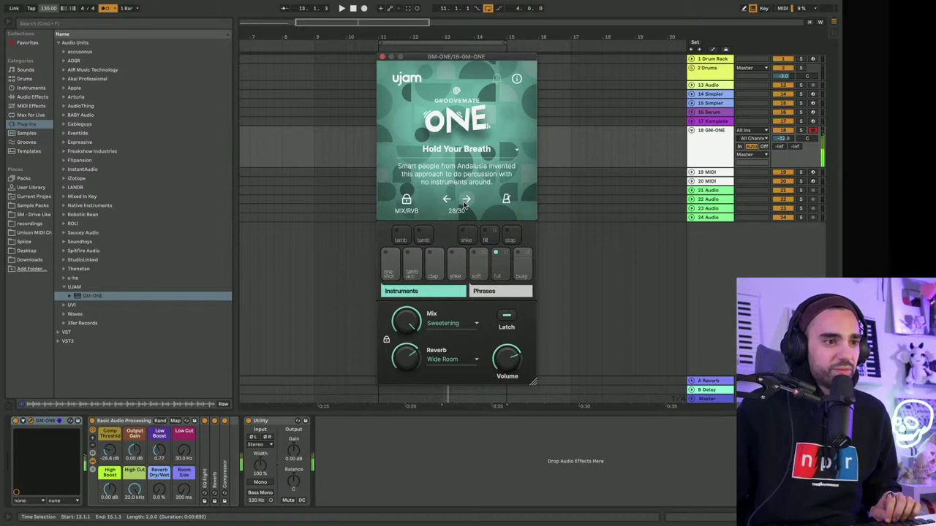
pyautogui.click(464, 205)
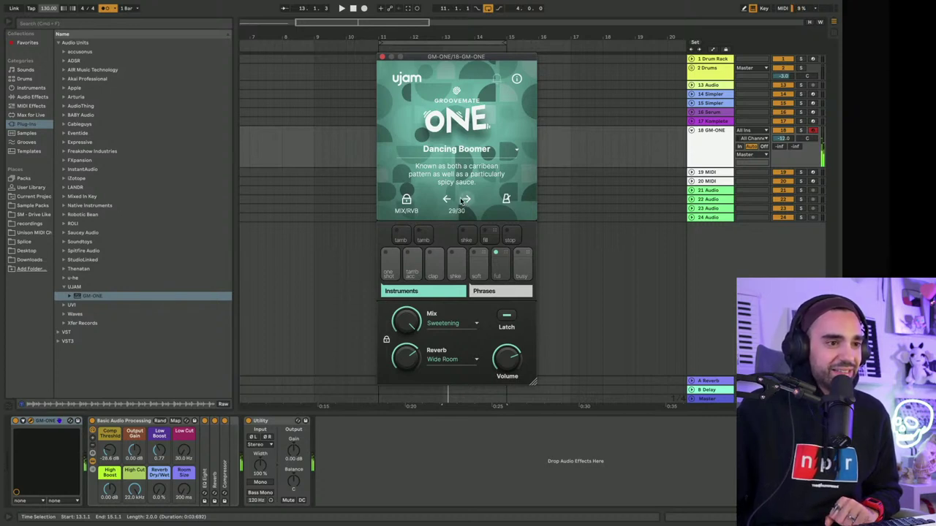
pyautogui.click(464, 200)
pyautogui.click(464, 200)
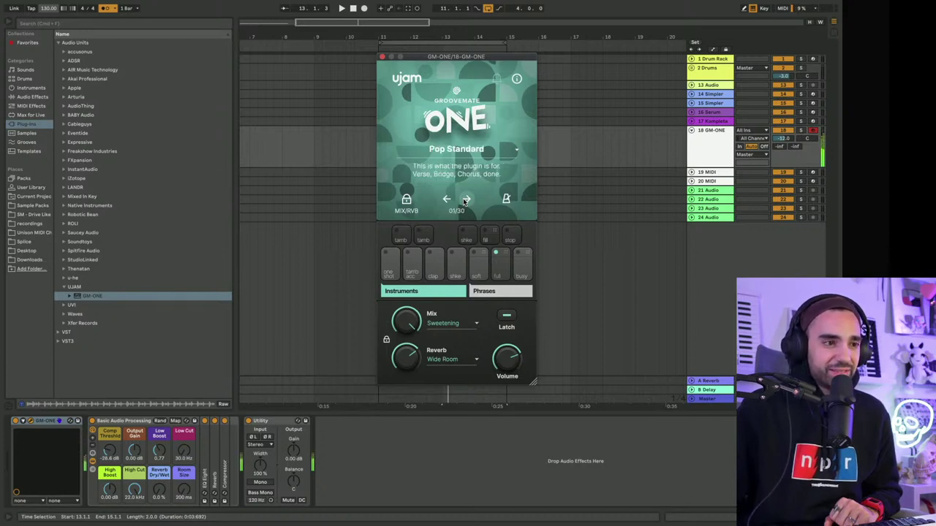
pyautogui.click(463, 200)
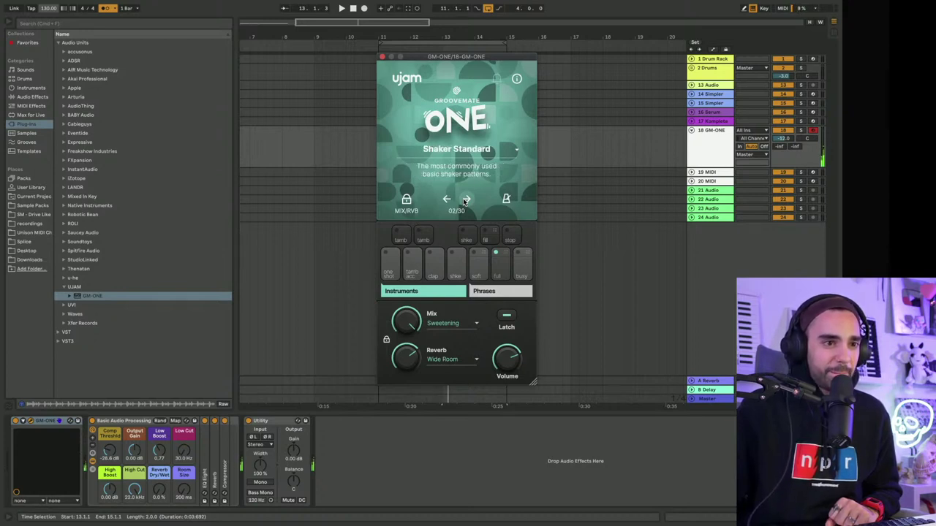
# Step: Compare the busy, full and soft phrases of the Shaker Standard preset, returning to the full phrase
pyautogui.click(522, 270)
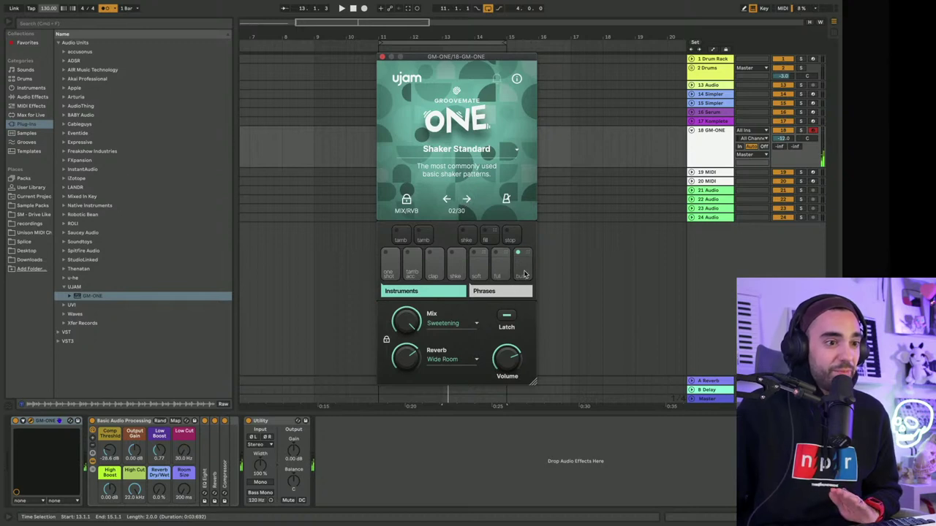
pyautogui.click(500, 272)
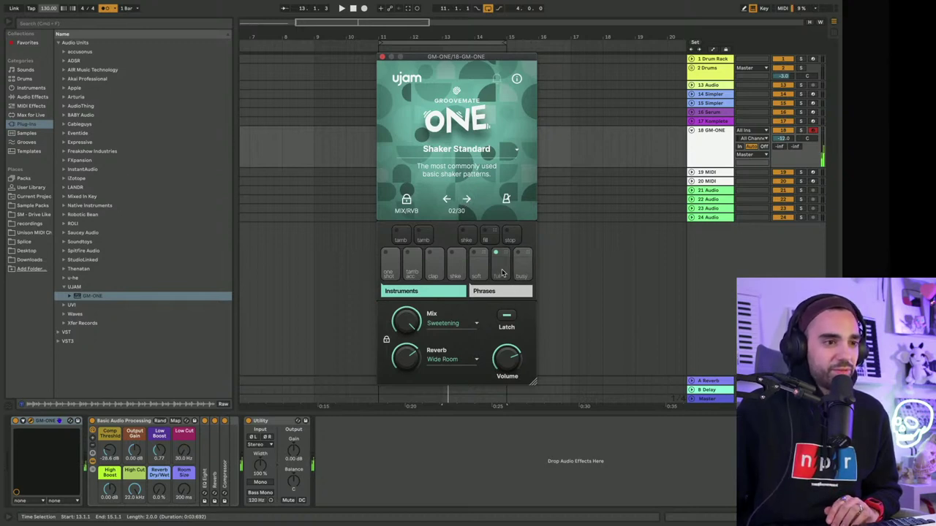
pyautogui.click(476, 273)
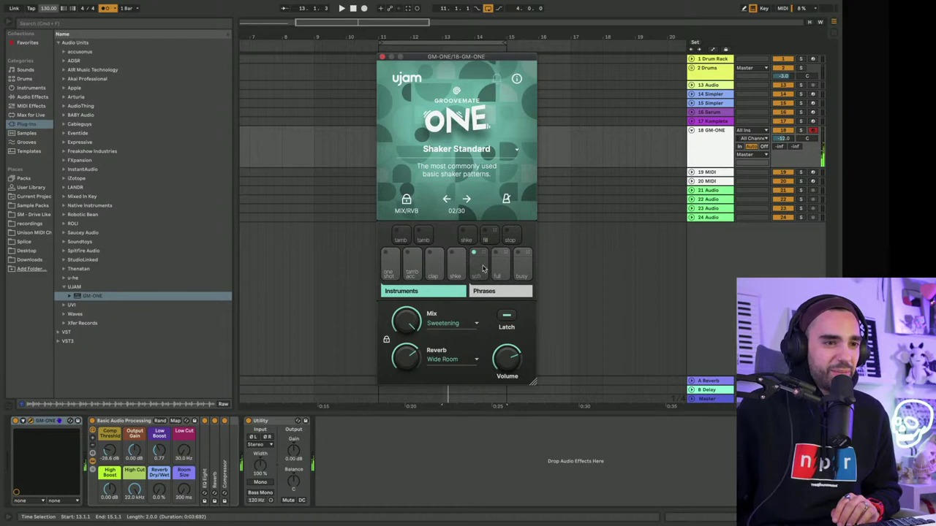
pyautogui.click(497, 272)
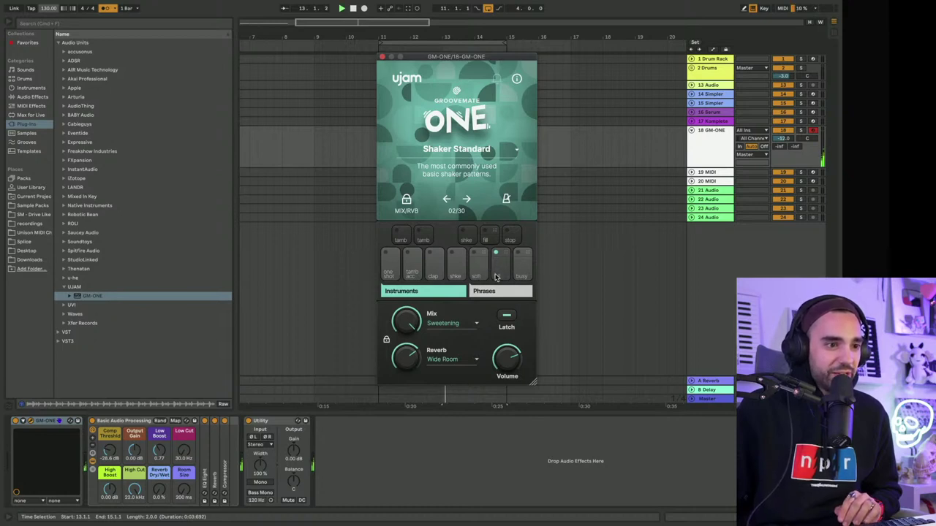
# Step: Export the soft, full and busy Shaker Standard phrases as MIDI clips on the GM-ONE track, moving the busy clip to start at 13.4.1
pyautogui.moveTo(476, 252); pyautogui.dragTo(242, 133)
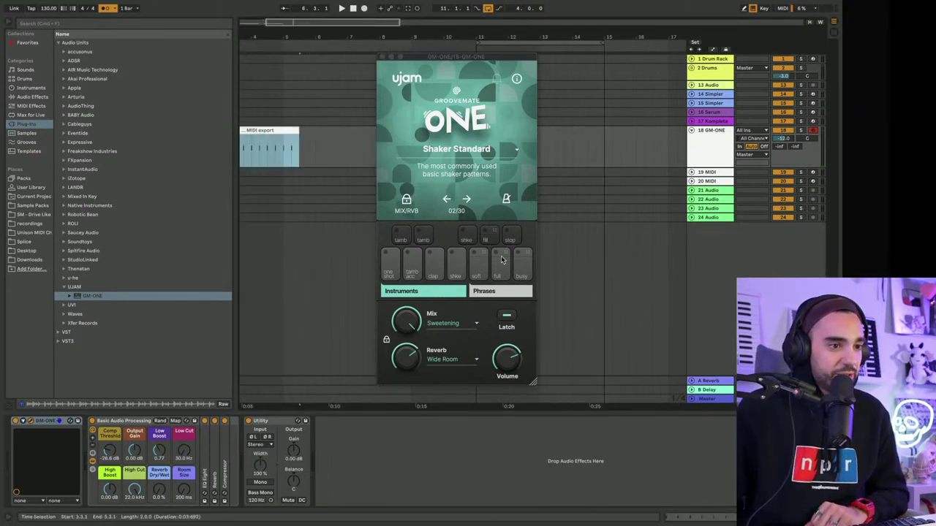
pyautogui.moveTo(502, 257); pyautogui.dragTo(302, 150)
pyautogui.moveTo(524, 260); pyautogui.dragTo(571, 144)
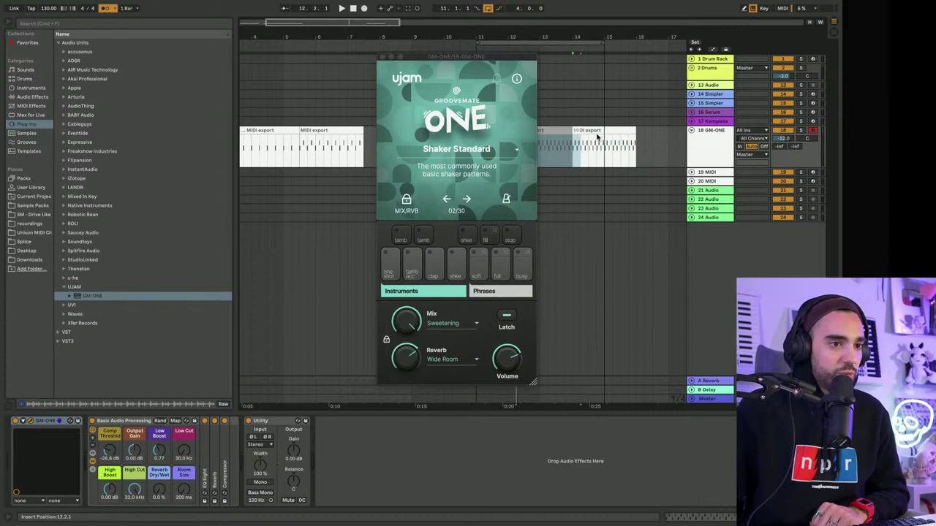
pyautogui.moveTo(596, 136); pyautogui.dragTo(567, 137)
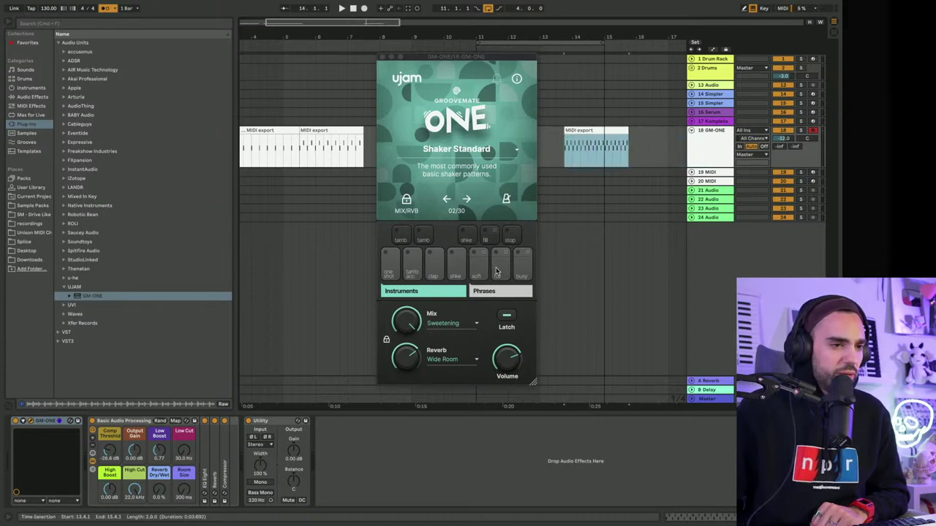
# Step: Play the full phrase and audition it in the Tambourine Standard, One Shot Standard and Claps Standard presets
pyautogui.click(496, 270)
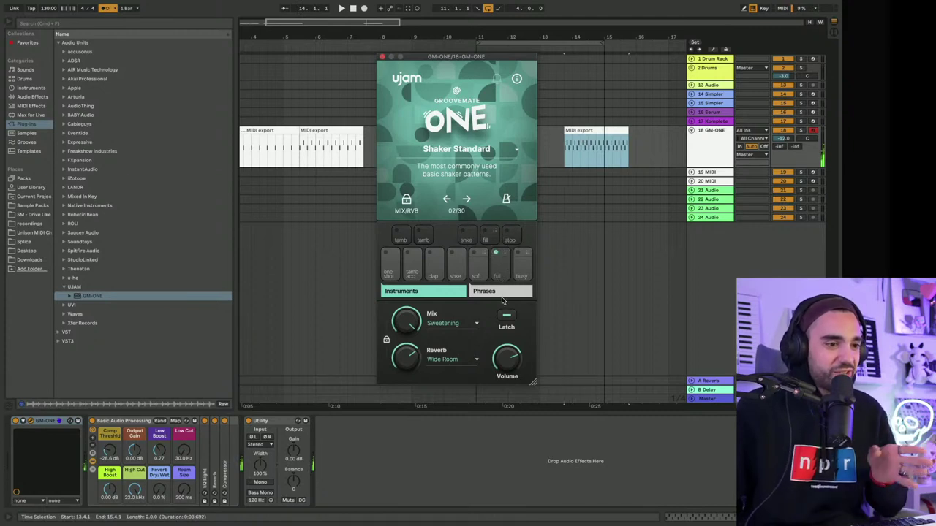
pyautogui.click(466, 200)
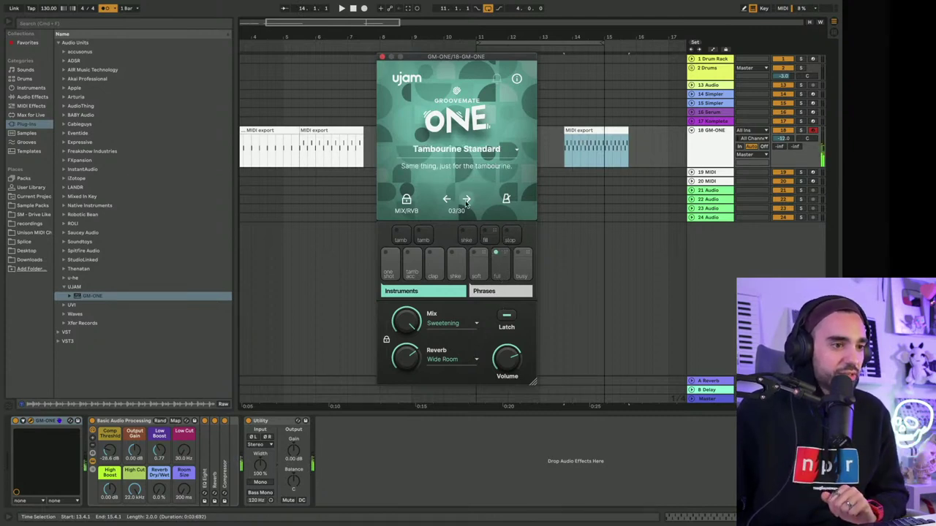
pyautogui.click(466, 200)
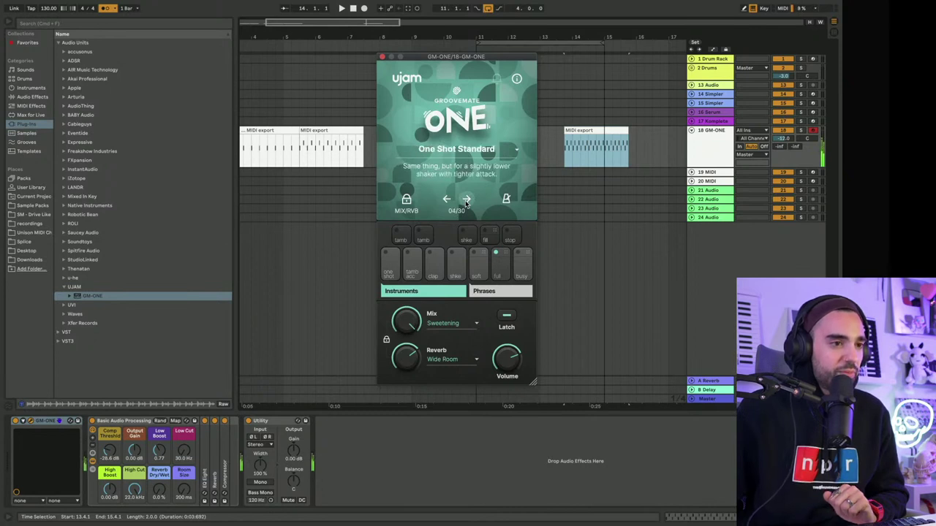
pyautogui.click(467, 199)
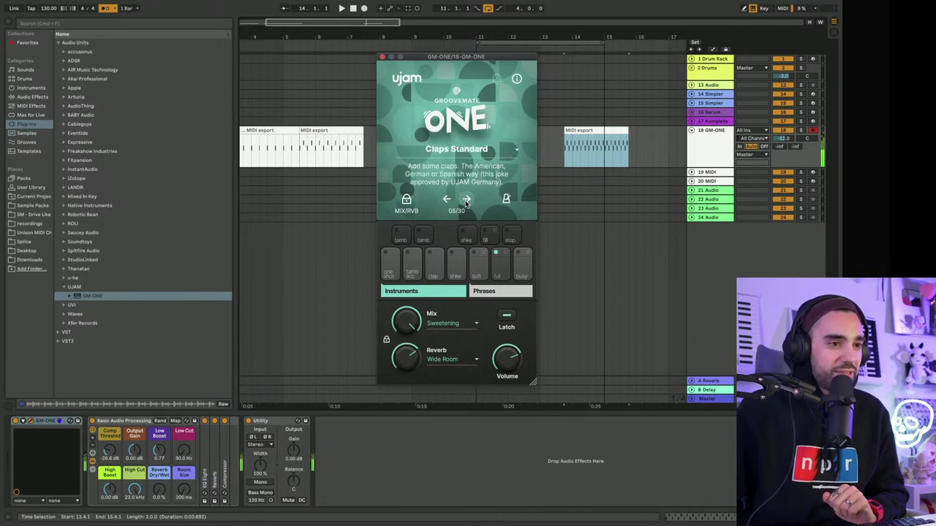
# Step: Audition the soft and fill phrases of the Claps Standard preset
pyautogui.click(466, 199)
pyautogui.click(446, 199)
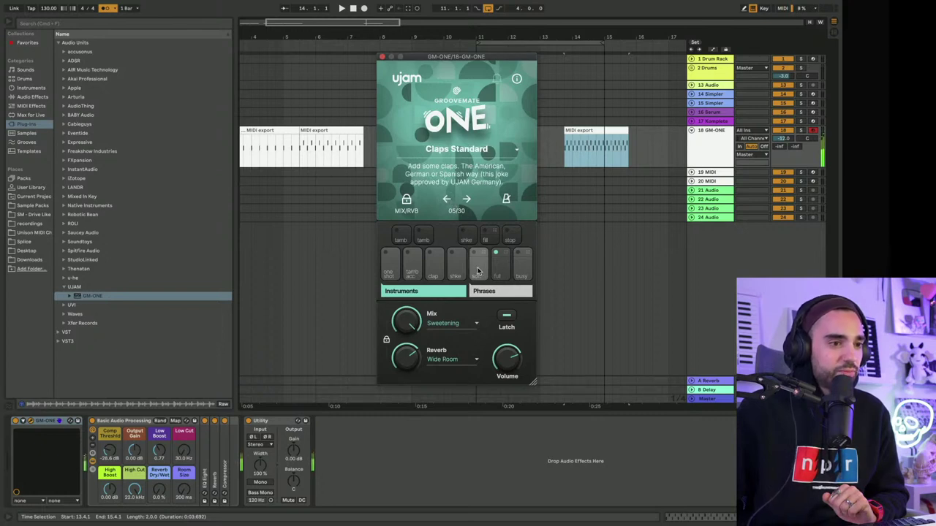
pyautogui.click(478, 269)
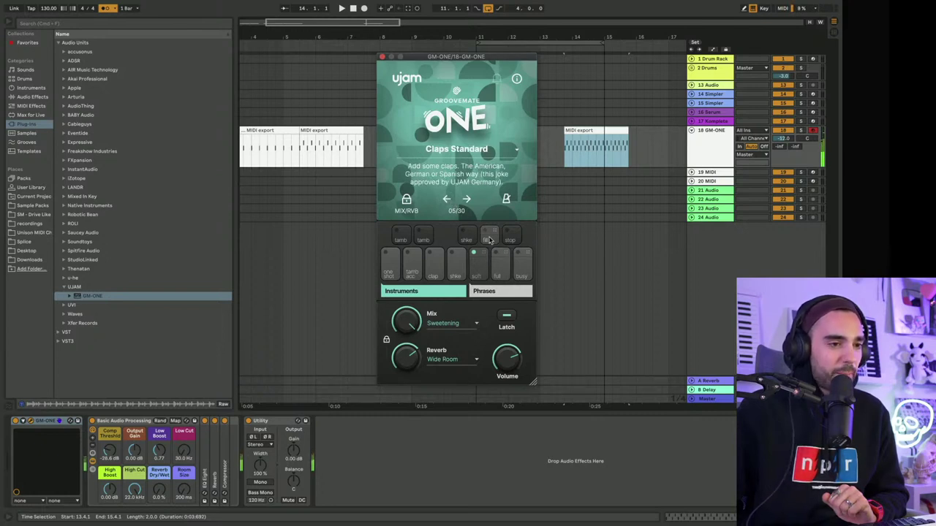
pyautogui.click(491, 237)
pyautogui.click(492, 236)
# Step: Export the Claps Standard fill and soft phrases as MIDI clips on the GM-ONE track, placed at 16.2.1 and 17.4.1
pyautogui.click(483, 253)
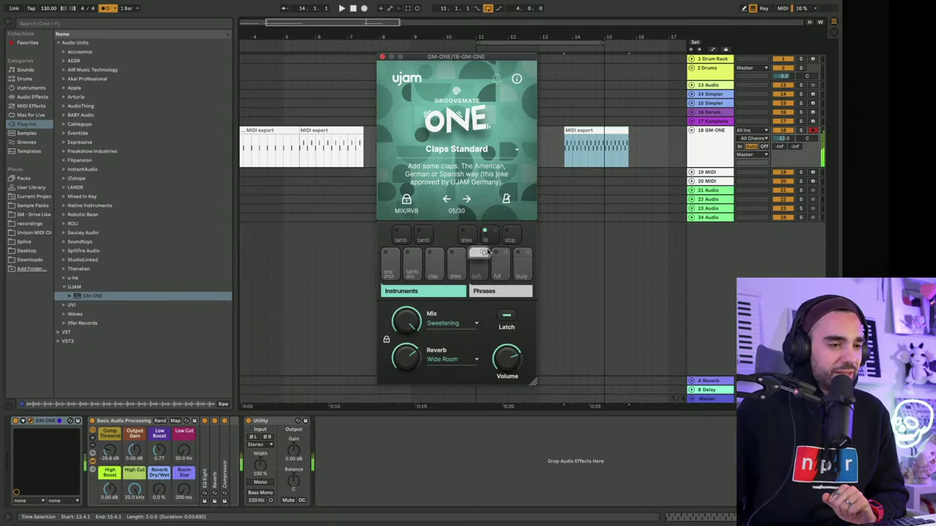
pyautogui.click(492, 235)
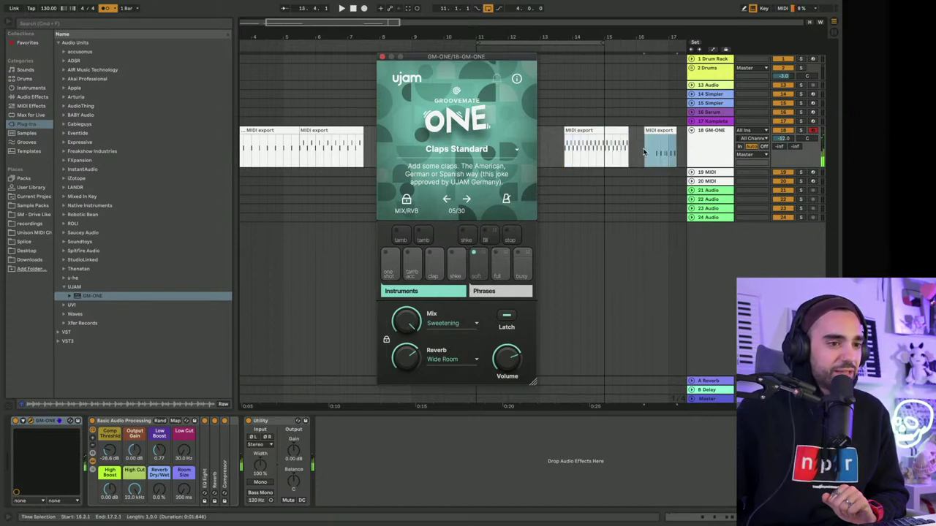
pyautogui.click(496, 257)
pyautogui.click(481, 256)
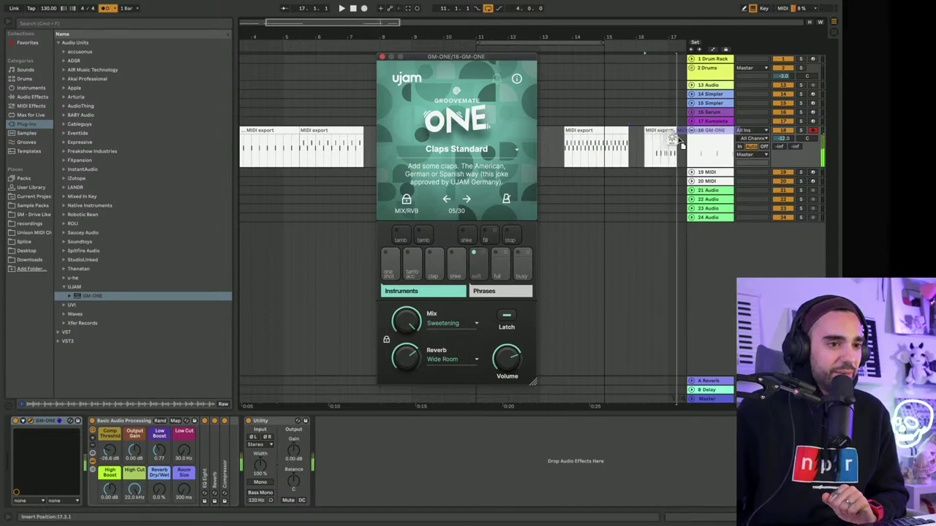
pyautogui.moveTo(667, 143); pyautogui.dragTo(648, 142)
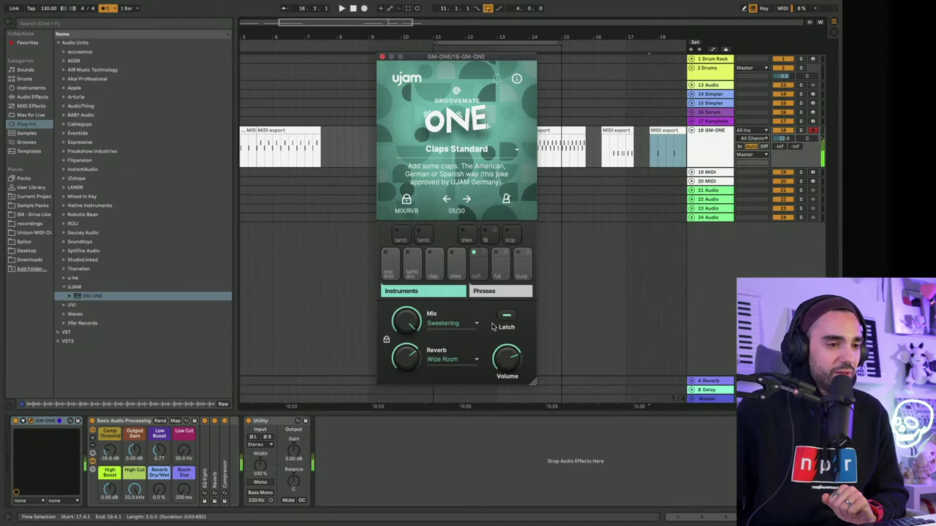
pyautogui.press('space')
pyautogui.click(383, 56)
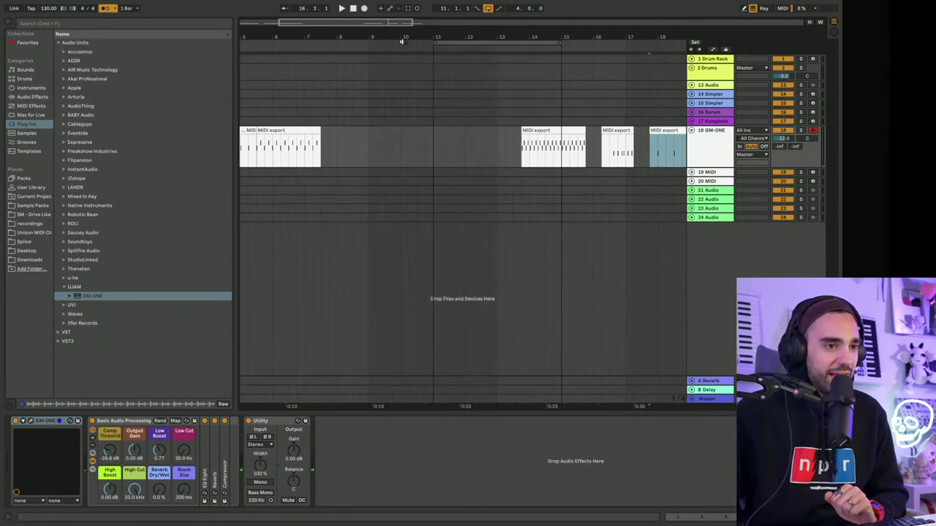
# Step: Play the exported clips from the start of the arrangement and move the loop to start at 8.1.1
pyautogui.click(353, 8)
pyautogui.press('space')
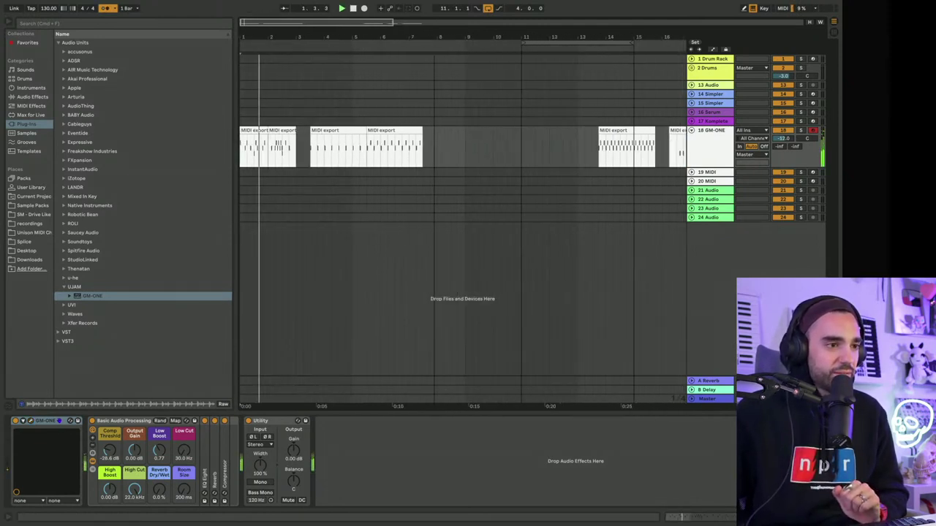
pyautogui.click(526, 41)
pyautogui.moveTo(527, 42); pyautogui.dragTo(453, 38)
pyautogui.press('space')
# Step: Rework the GM-ONE clips at 3.3.1 and 5.3.1 so that four one-bar clips fill bars 1 to 4
pyautogui.click(402, 132)
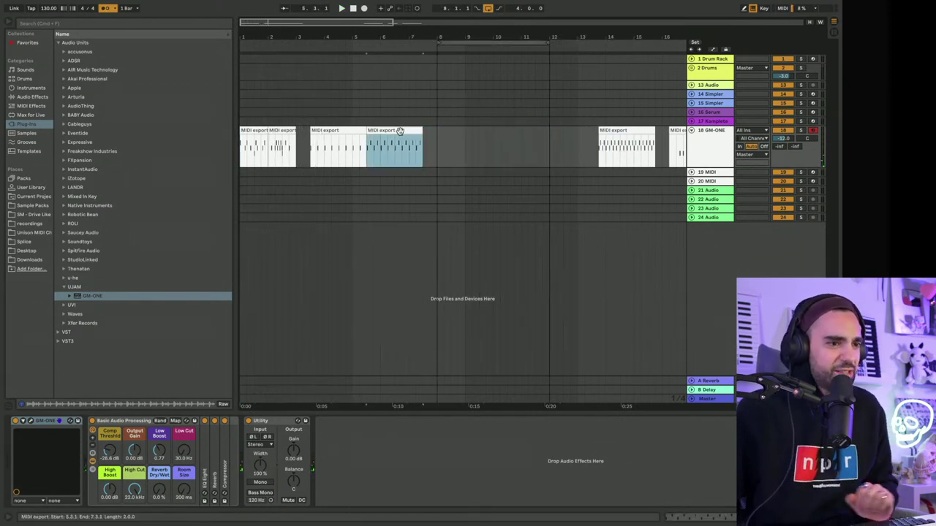
pyautogui.keyDown('shift'); pyautogui.click(349, 133); pyautogui.keyUp('shift')
pyautogui.moveTo(349, 133)
pyautogui.mouseDown()
pyautogui.moveTo(449, 131)
pyautogui.moveTo(318, 138)
pyautogui.moveTo(351, 130)
pyautogui.mouseUp()
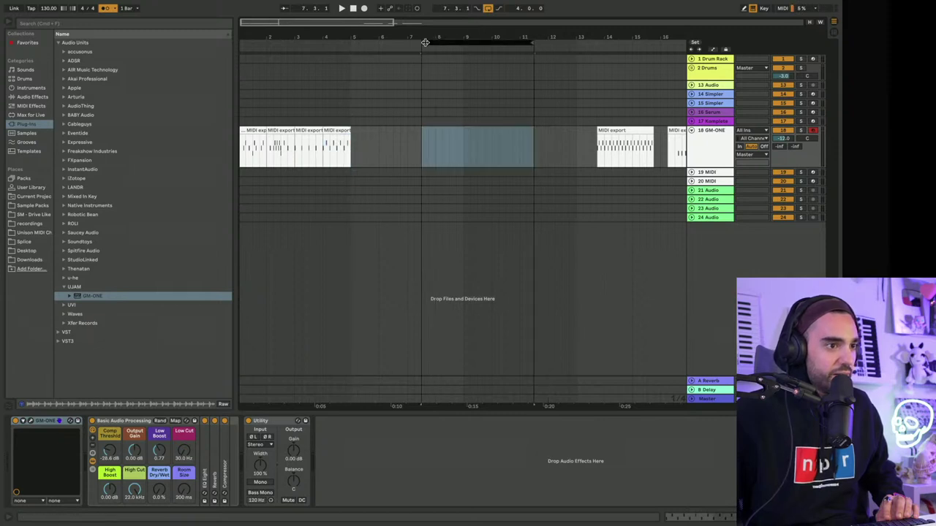
# Step: Loop the first four bars from 1.1.1, play them and turn off the metronome
pyautogui.moveTo(357, 40); pyautogui.dragTo(242, 30)
pyautogui.press('space')
pyautogui.click(105, 8)
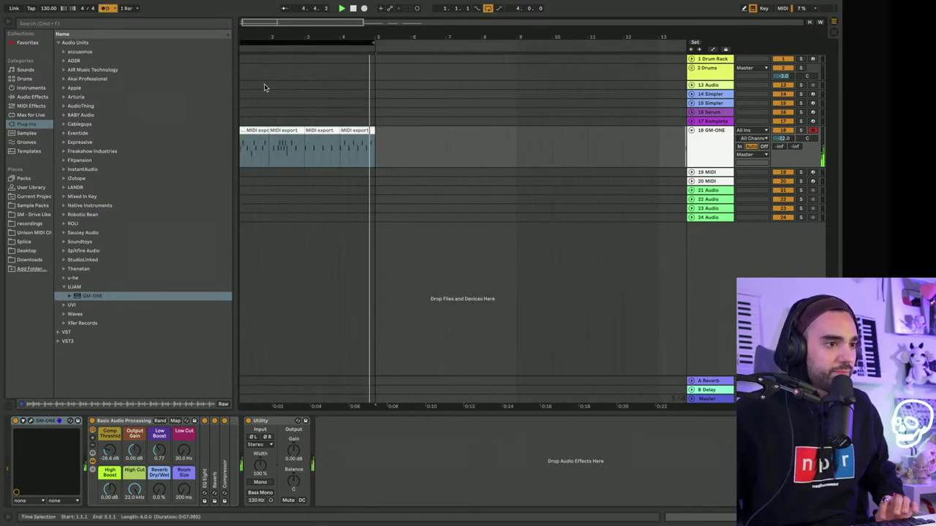
# Step: Replace the GM-ONE clip at bar 3 with a copy of the bar 1 clip and listen to the loop
pyautogui.click(258, 129)
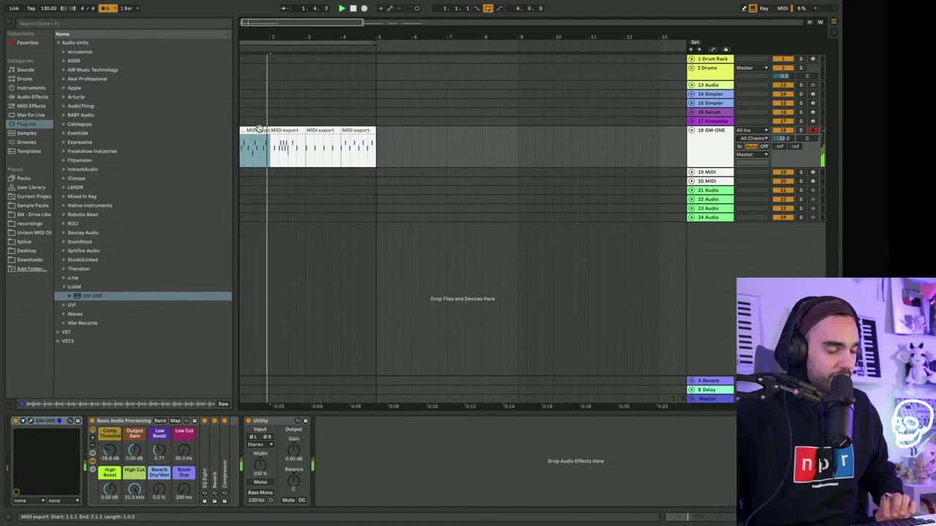
pyautogui.click(320, 130)
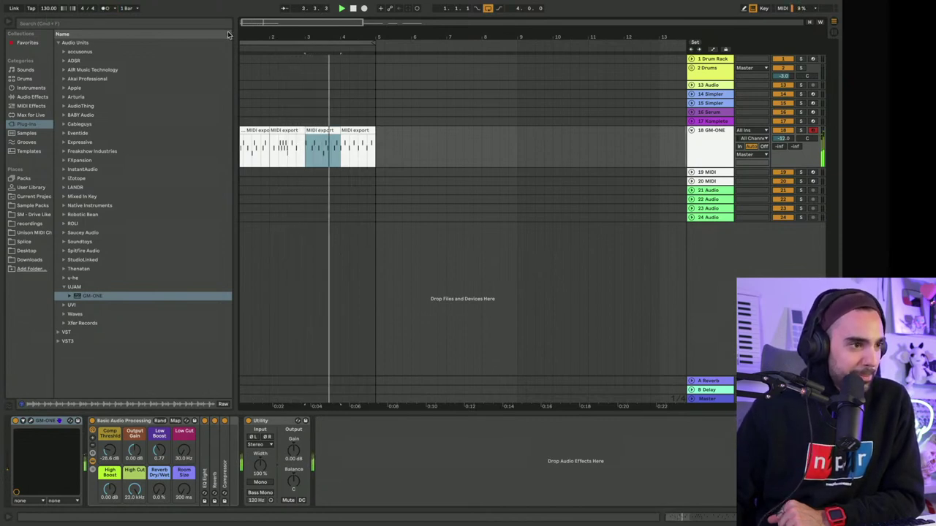
pyautogui.press('+')
pyautogui.press('+')
pyautogui.press('+')
pyautogui.press('+')
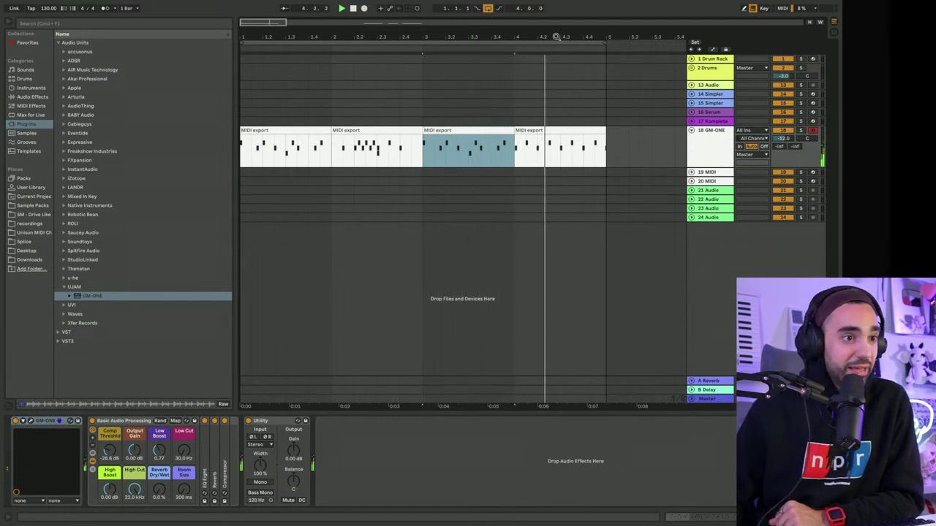
pyautogui.moveTo(557, 36); pyautogui.dragTo(558, 22)
pyautogui.moveTo(389, 33); pyautogui.dragTo(389, 43)
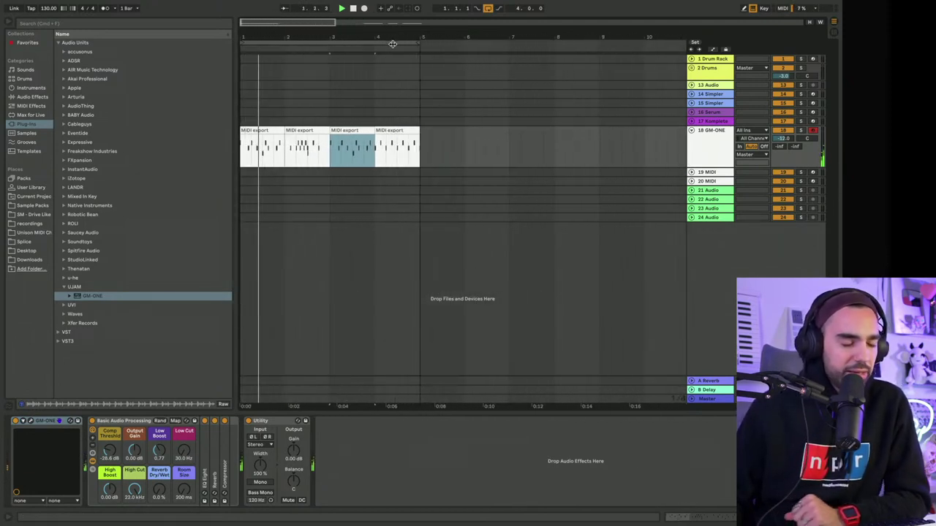
# Step: Load the Saucey Audio 808 plug-in onto track 19 MIDI and arm the track for recording
pyautogui.click(713, 174)
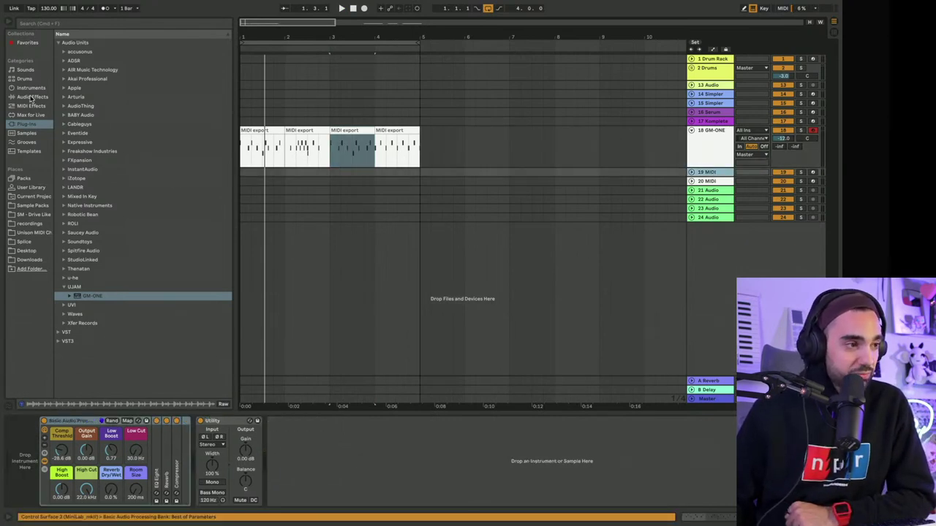
pyautogui.click(29, 125)
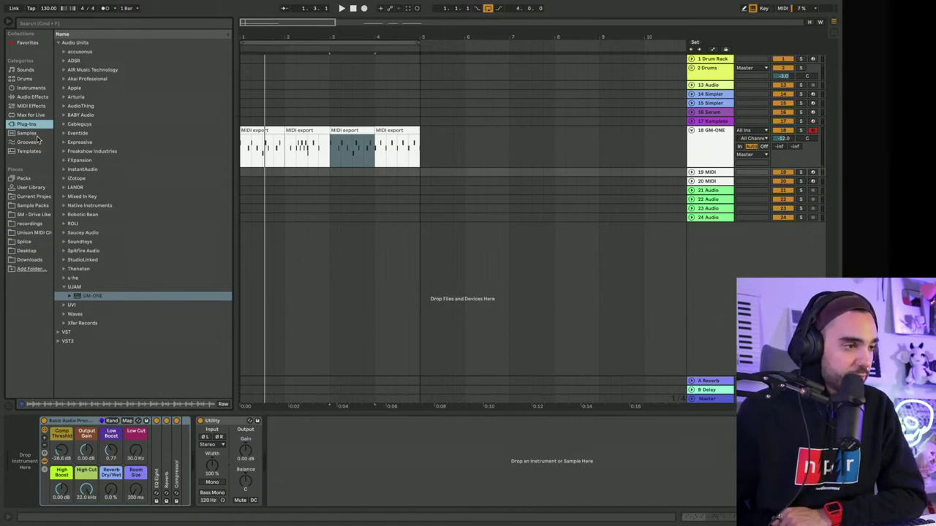
pyautogui.click(64, 232)
pyautogui.moveTo(77, 243); pyautogui.dragTo(114, 236)
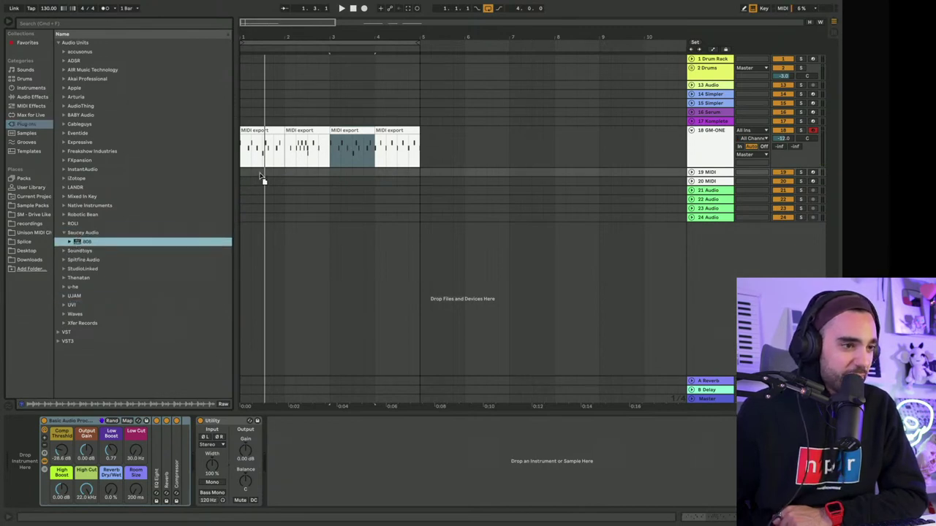
pyautogui.moveTo(259, 172); pyautogui.dragTo(260, 173)
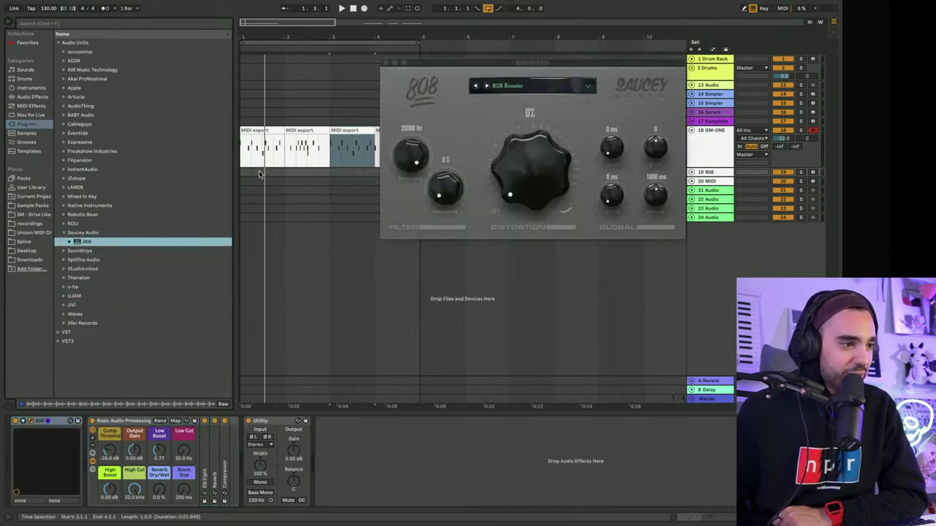
pyautogui.moveTo(445, 66); pyautogui.dragTo(259, 74)
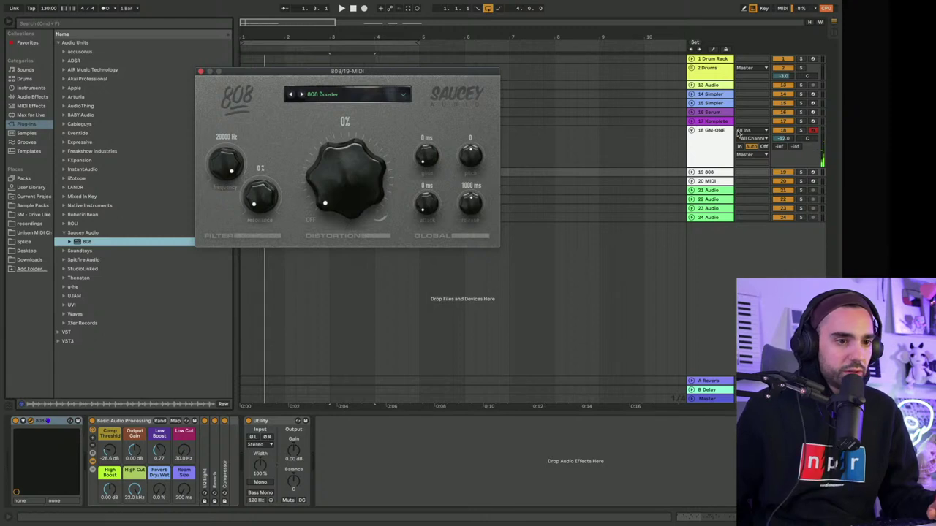
pyautogui.click(812, 172)
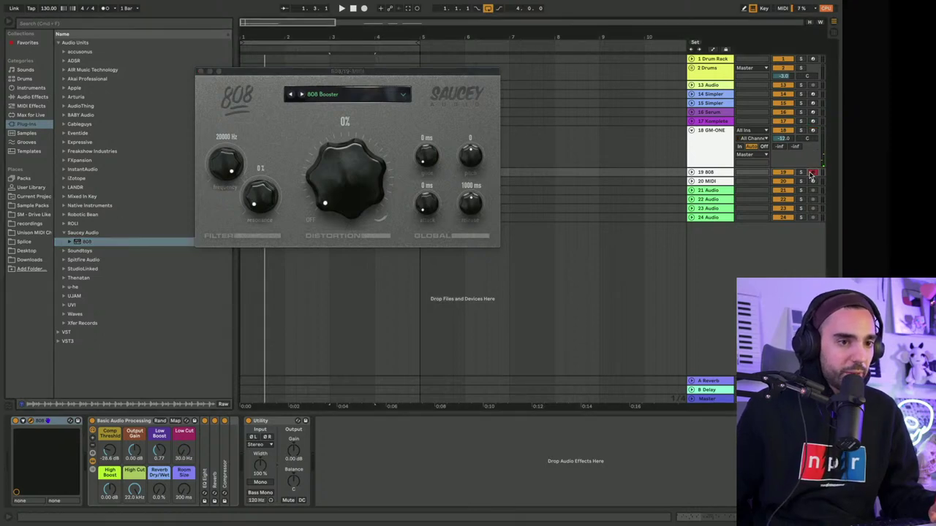
# Step: Audition the 808 Drones, 808 Destroy Your Speakers and 808 Fame presets in the 808 plug-in
pyautogui.click(302, 96)
pyautogui.click(405, 96)
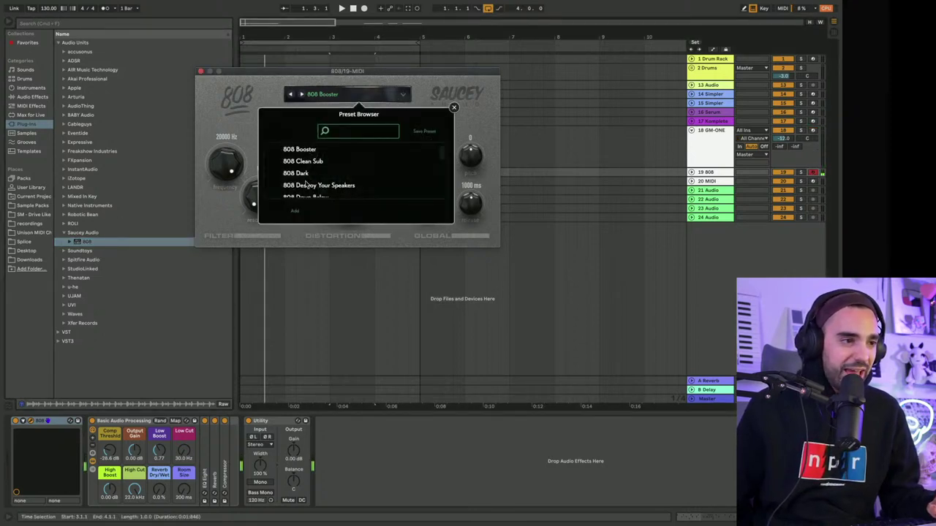
pyautogui.scroll(-3, 305, 185)
pyautogui.click(306, 175)
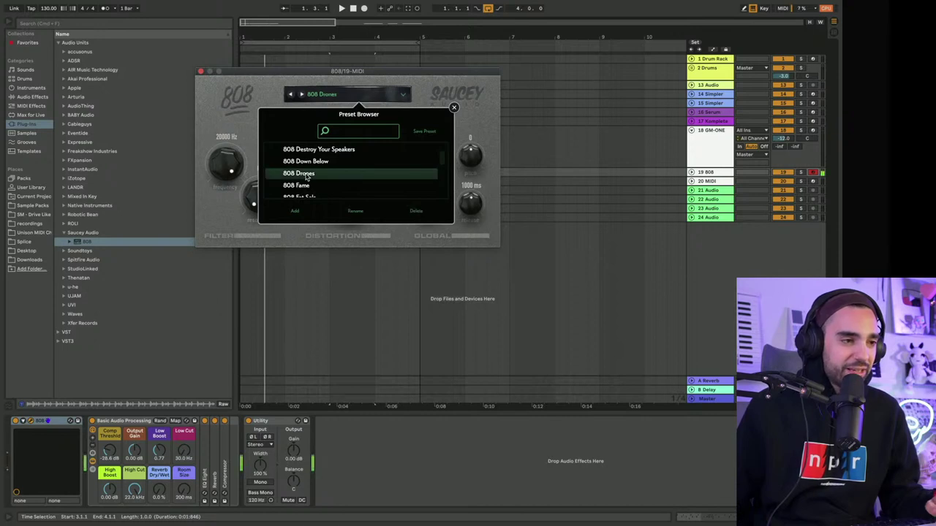
pyautogui.click(316, 151)
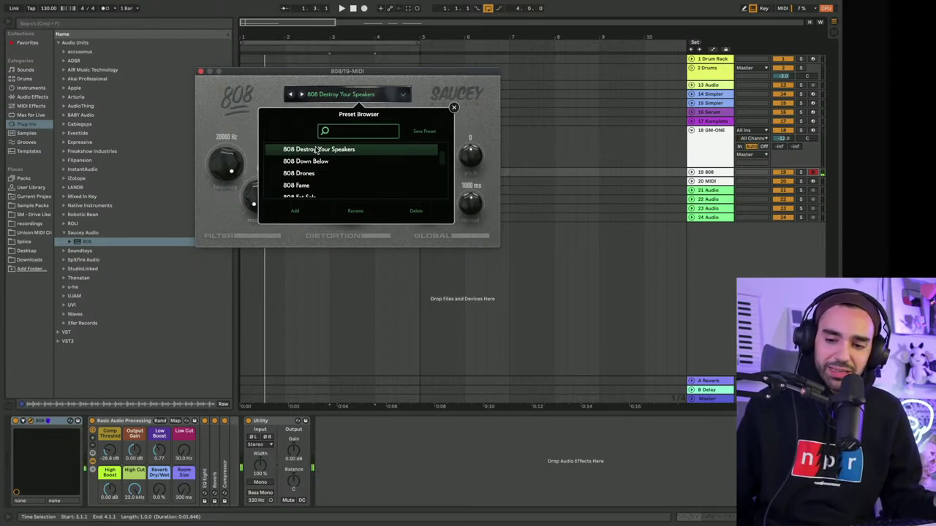
pyautogui.click(309, 174)
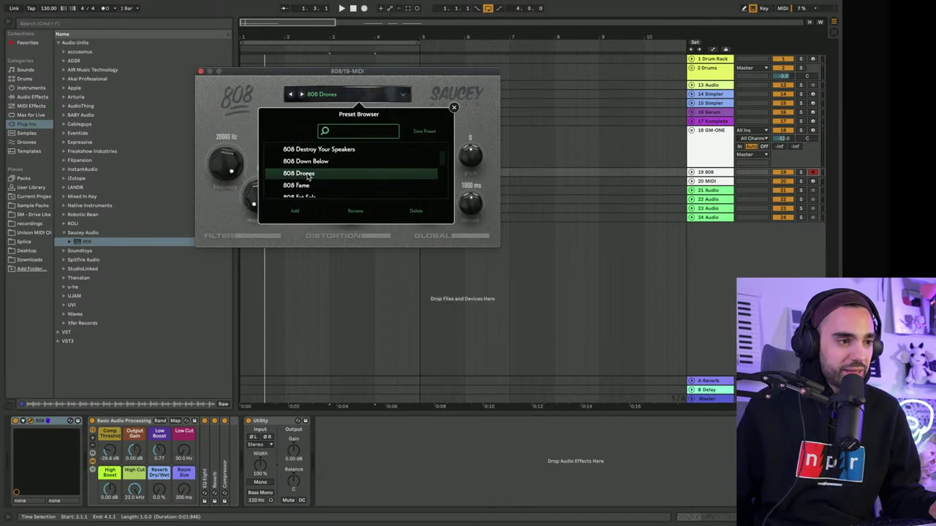
pyautogui.click(307, 186)
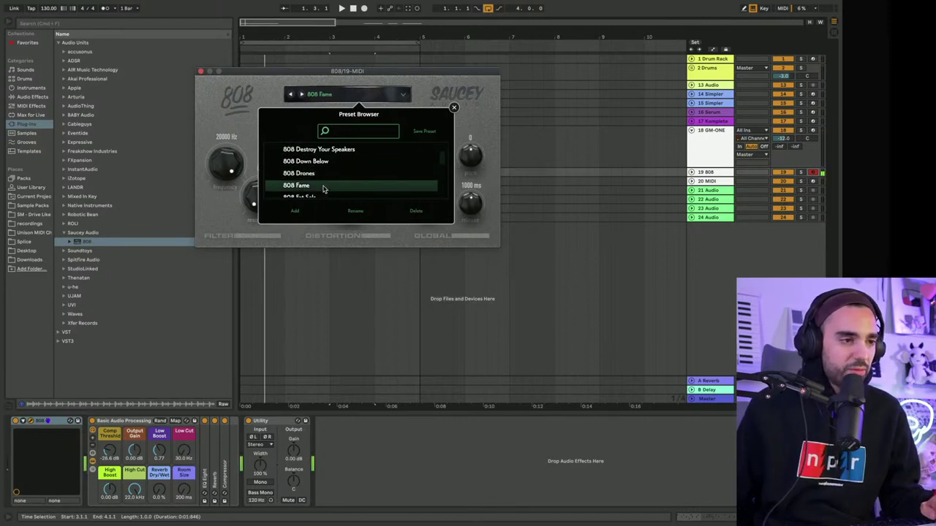
# Step: Try the 808 Grime Slime preset and load 808 Hillside as the 808 sound
pyautogui.scroll(-2, 323, 189)
pyautogui.click(316, 178)
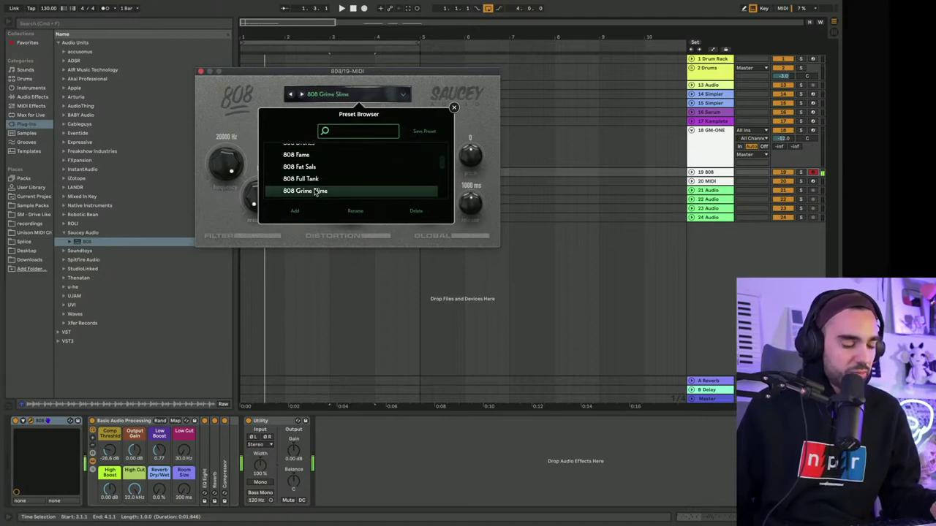
pyautogui.scroll(-2, 314, 192)
pyautogui.click(314, 174)
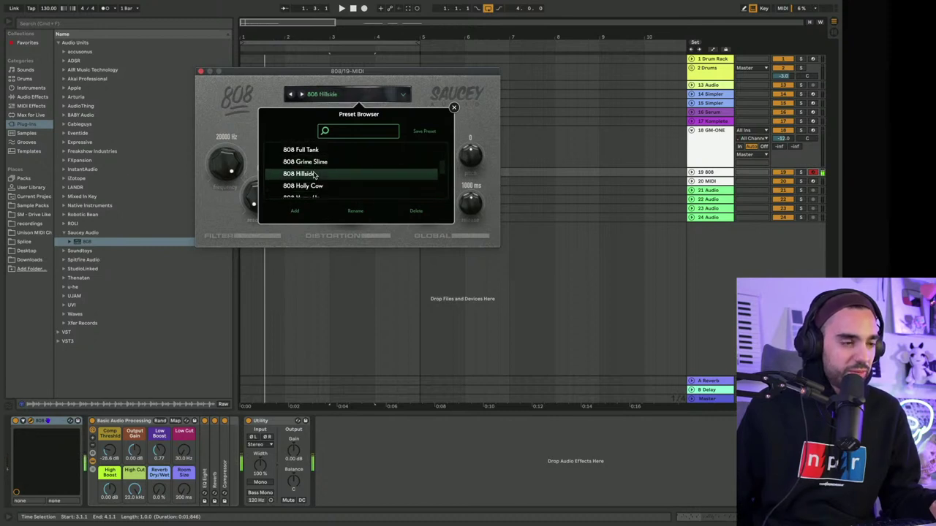
pyautogui.click(453, 108)
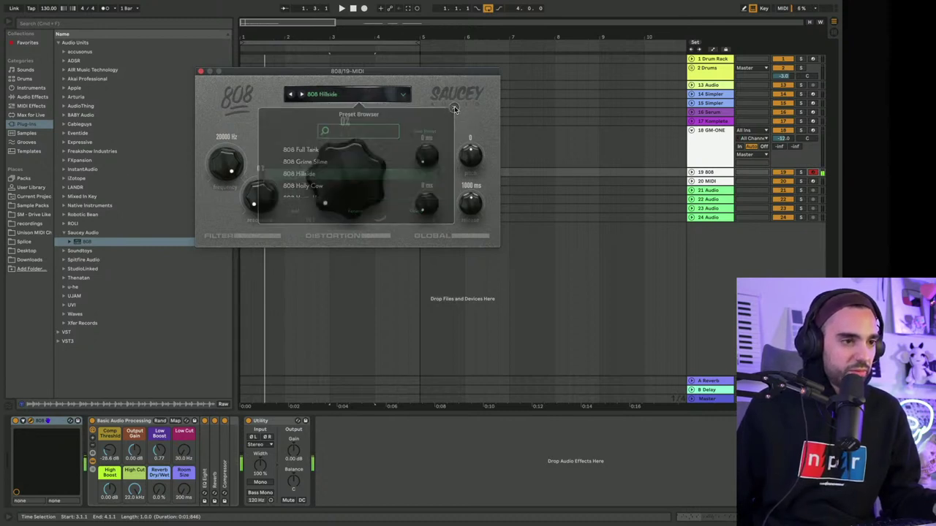
# Step: Set the 808's distortion to 68% and its upper Global time control to 151 ms, and play the loop from the start
pyautogui.moveTo(318, 152); pyautogui.dragTo(326, 112)
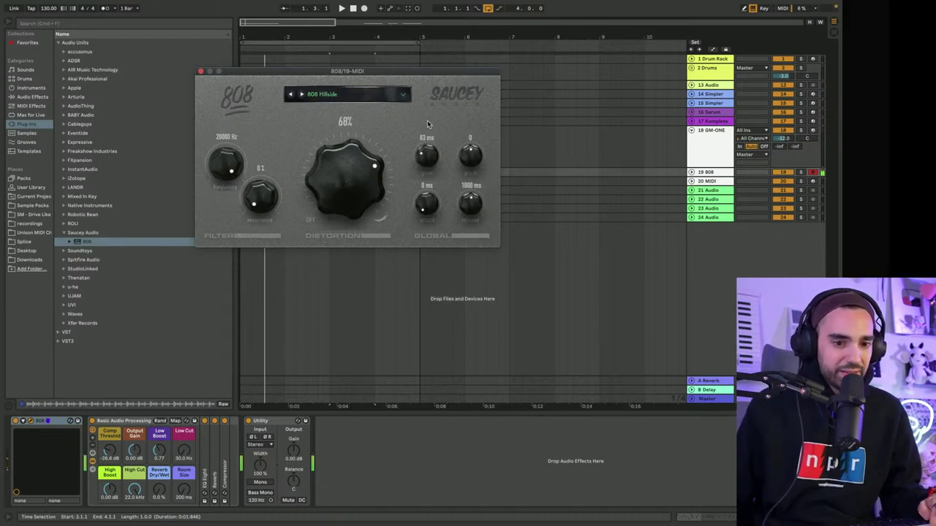
pyautogui.moveTo(429, 124)
pyautogui.mouseDown()
pyautogui.moveTo(428, 109)
pyautogui.moveTo(427, 130)
pyautogui.mouseUp()
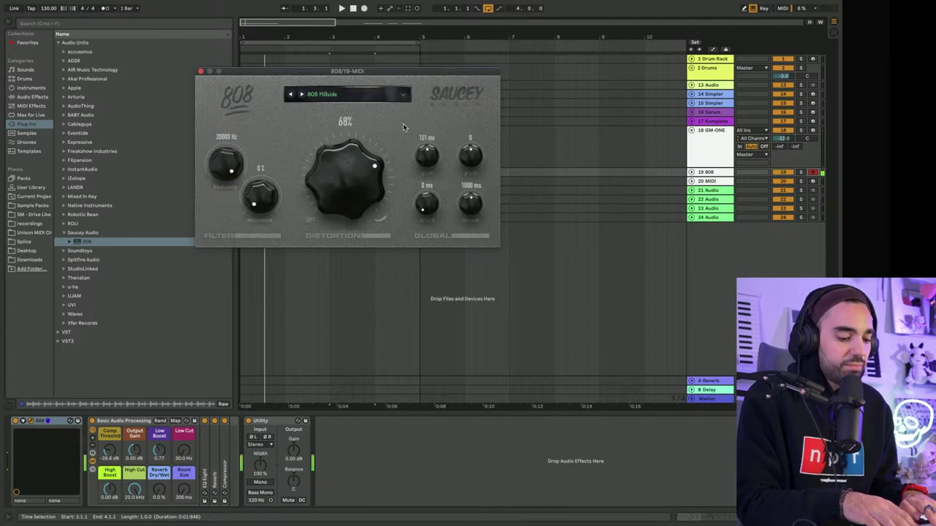
pyautogui.click(201, 72)
pyautogui.click(352, 8)
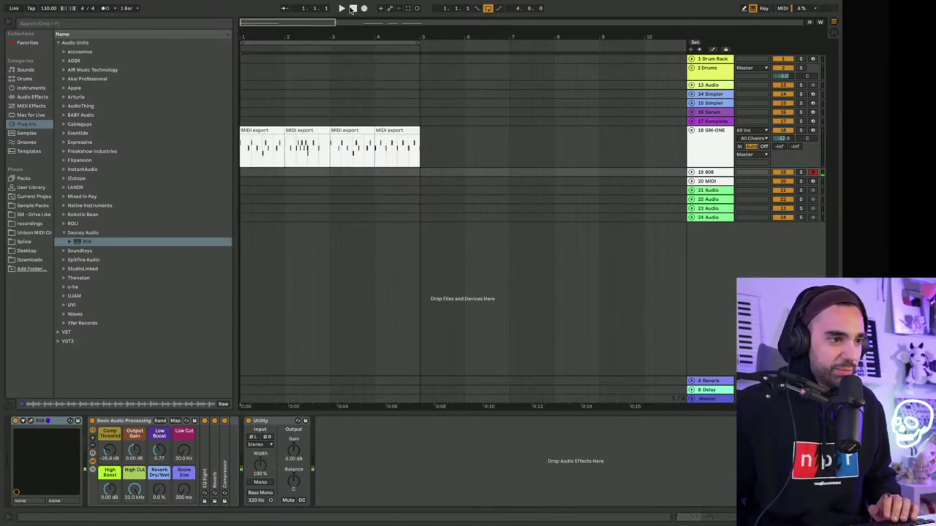
pyautogui.press('space')
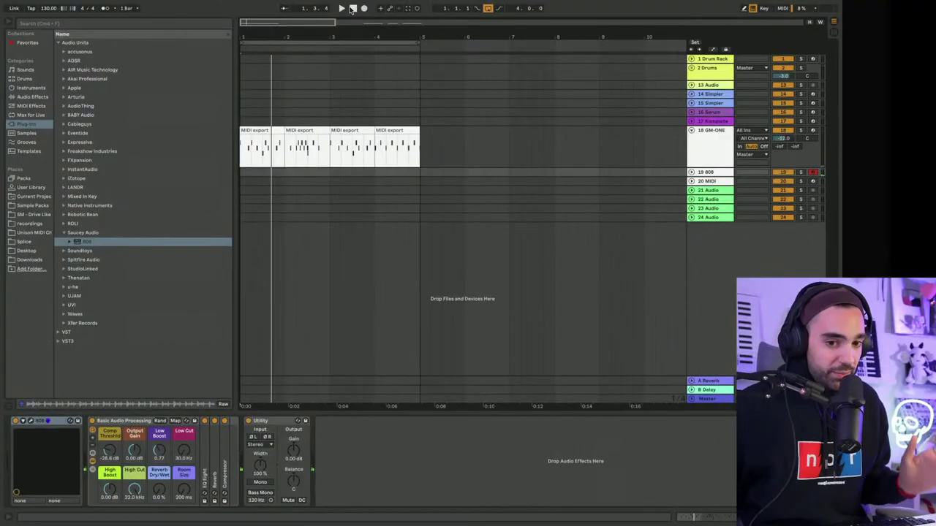
# Step: Duplicate the four GM-ONE clips in bars 1 to 4 so the copies fill bars 5 to 8
pyautogui.click(264, 130)
pyautogui.keyDown('shift'); pyautogui.click(383, 130); pyautogui.keyUp('shift')
pyautogui.press('super+d')
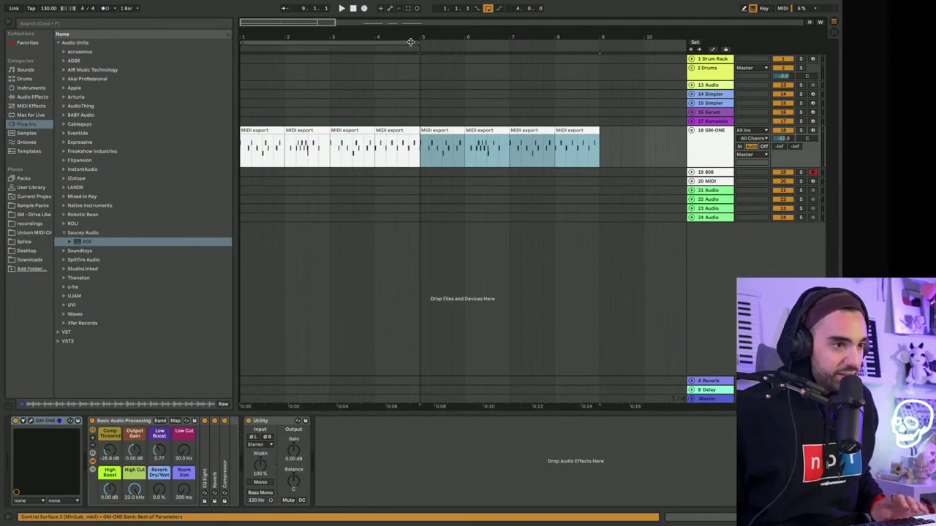
pyautogui.press('-')
pyautogui.press('-')
pyautogui.press('-')
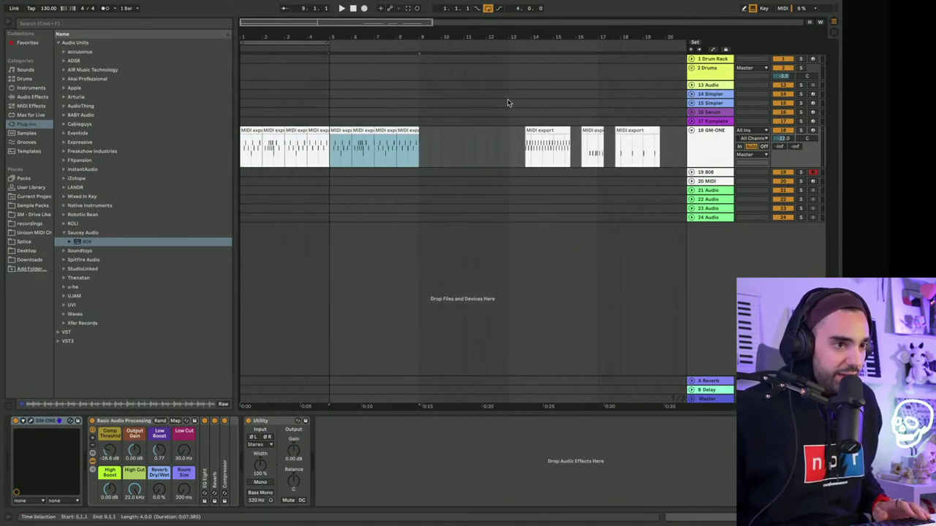
# Step: Move the one-bar GM-ONE clip from around bar 16 onto bar 8 and extend the playback loop to 8 bars
pyautogui.click(497, 140)
pyautogui.moveTo(588, 130); pyautogui.dragTo(402, 130)
pyautogui.click(379, 152)
pyautogui.press('space')
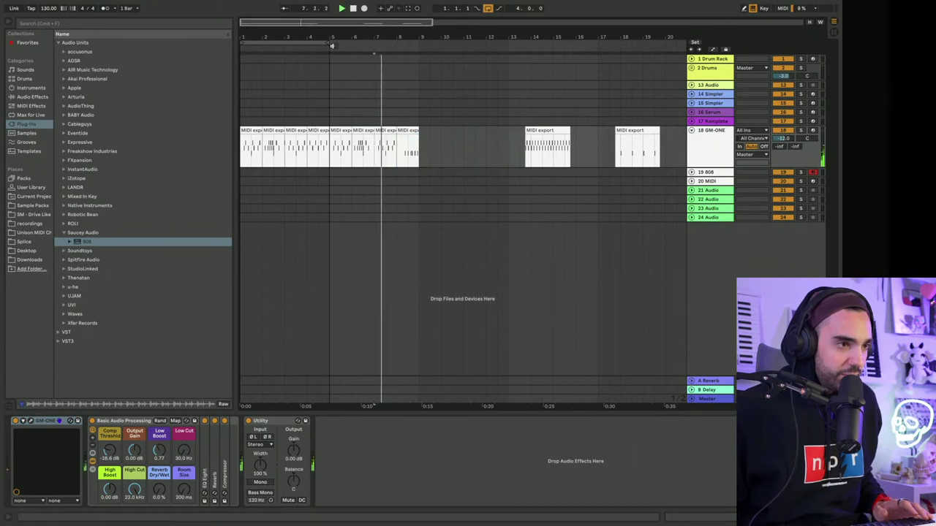
pyautogui.moveTo(330, 43); pyautogui.dragTo(419, 40)
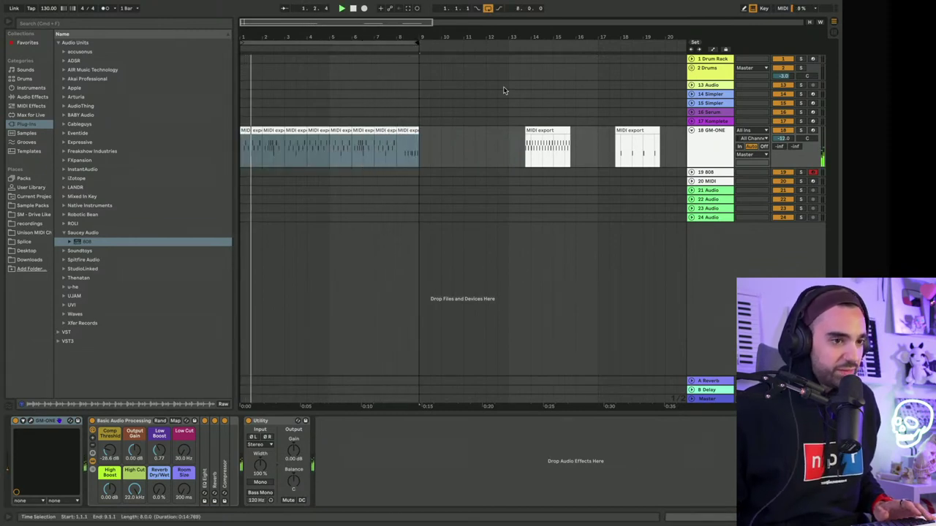
# Step: Extend the bar 7 GM-ONE clip by one beat so that it ends at 8.2.1
pyautogui.moveTo(306, 35); pyautogui.dragTo(307, 95)
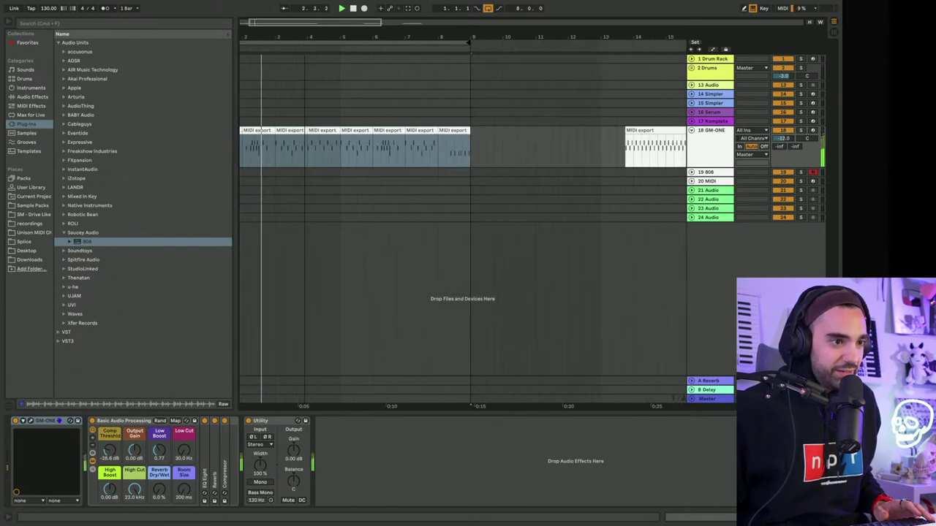
pyautogui.moveTo(438, 131); pyautogui.dragTo(444, 131)
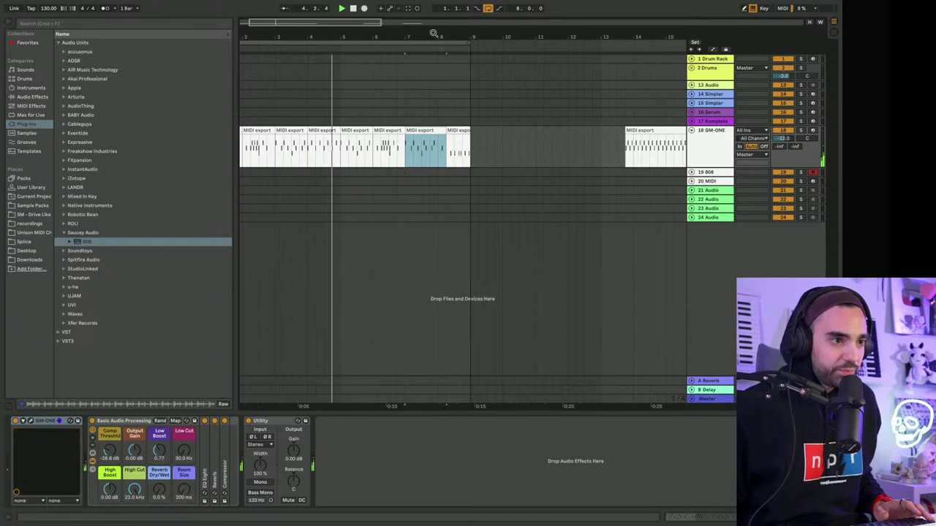
pyautogui.press('-')
pyautogui.press('-')
pyautogui.press('-')
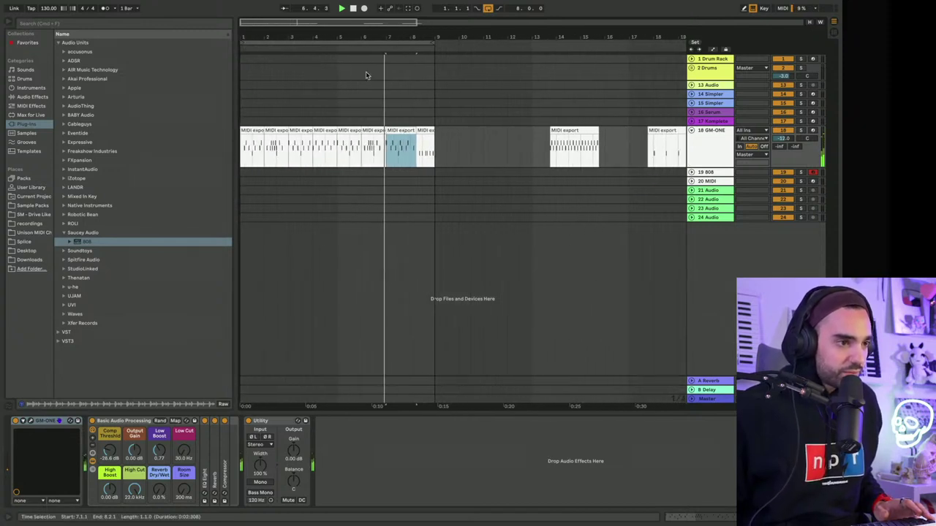
# Step: Examine the notes of the GM-ONE clips in bars 4 and 3 in an enlarged note editor and audition E3
pyautogui.click(330, 130)
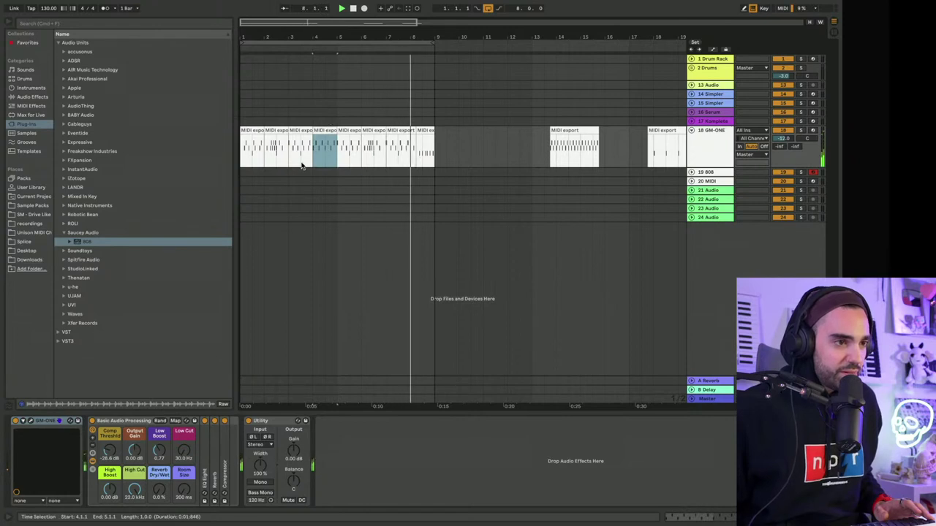
pyautogui.doubleClick(328, 129)
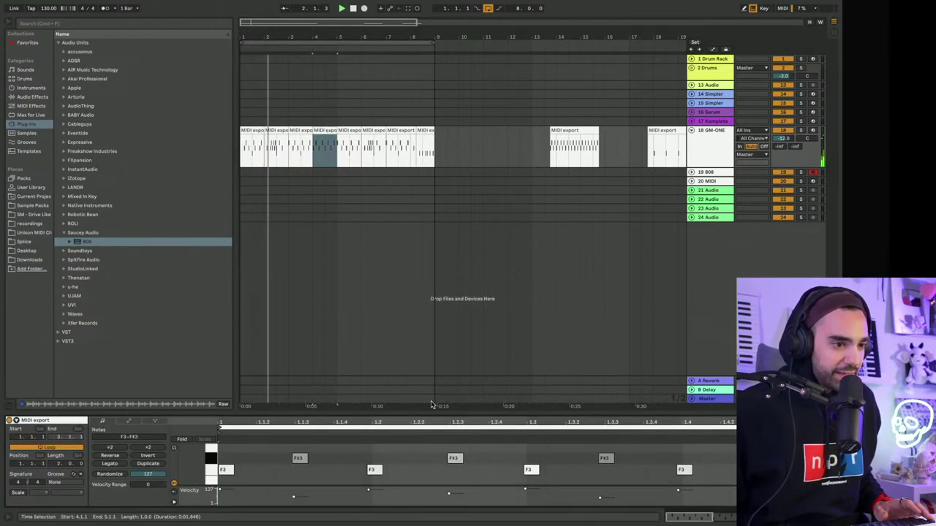
pyautogui.moveTo(439, 407); pyautogui.dragTo(436, 280)
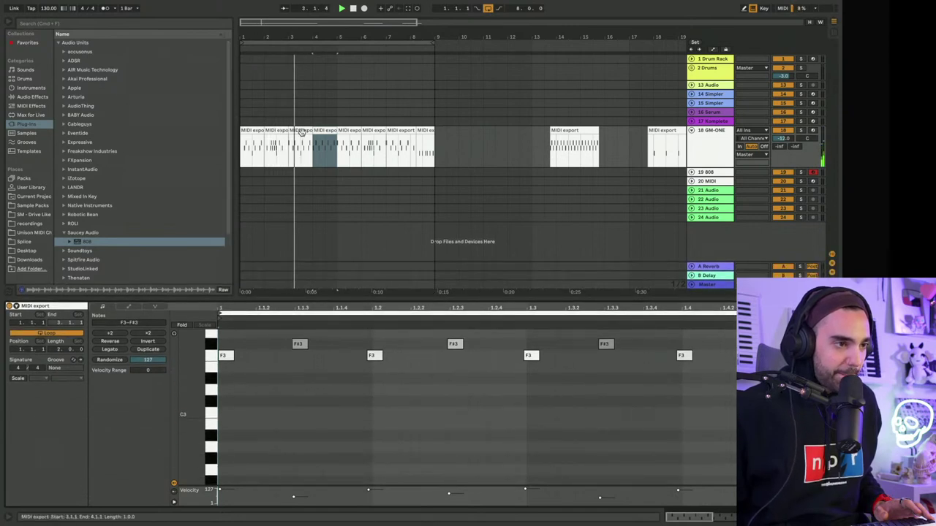
pyautogui.press('Left')
pyautogui.press('space')
pyautogui.scroll(-3, 343, 434)
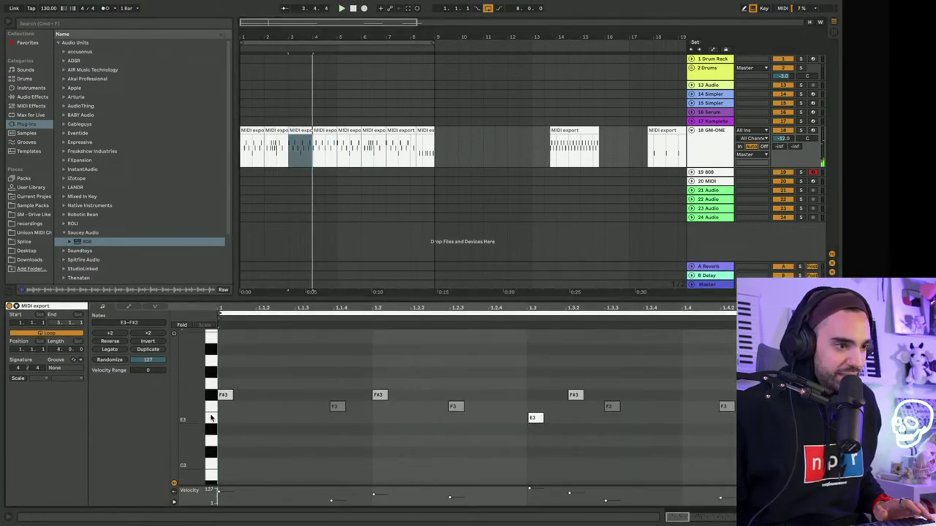
pyautogui.click(211, 418)
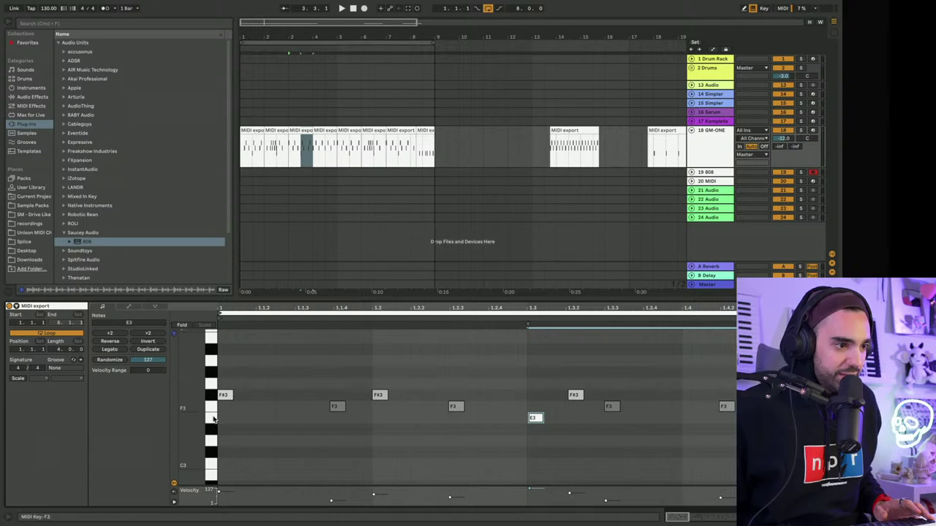
pyautogui.click(212, 418)
# Step: Add an E3 note on beat 3 of the bar 4 GM-ONE clip and play the result
pyautogui.click(317, 140)
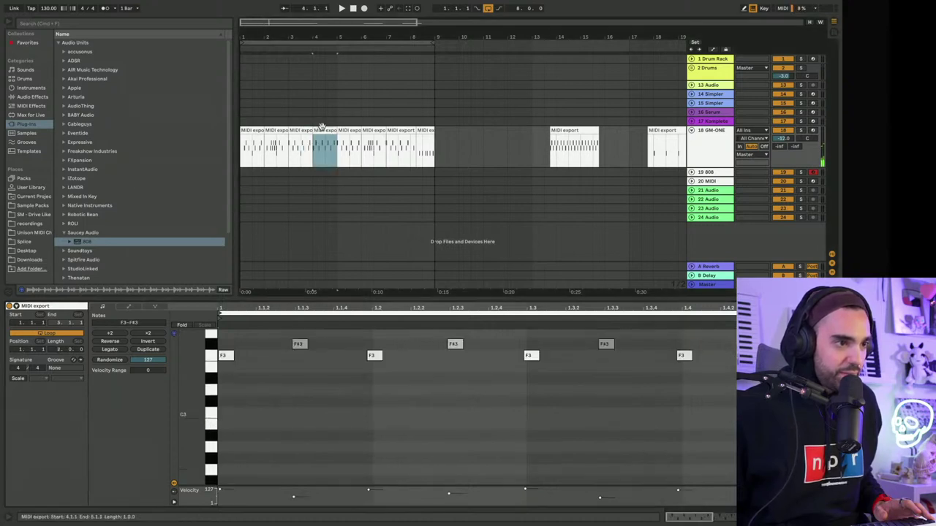
pyautogui.click(208, 370)
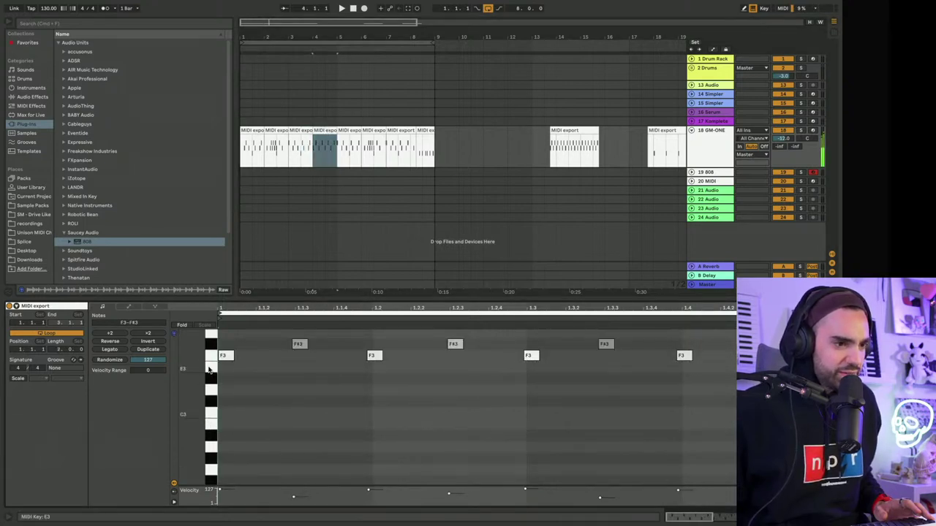
pyautogui.doubleClick(371, 370)
pyautogui.press('space')
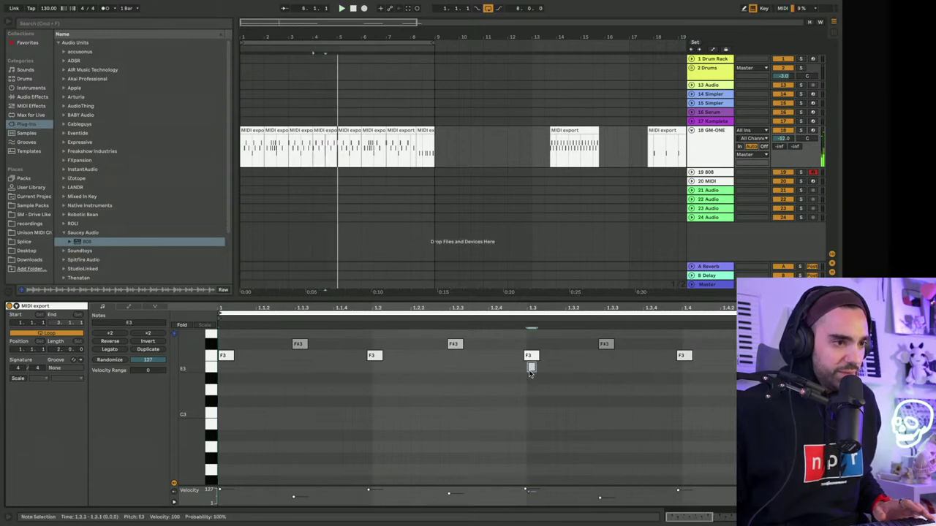
# Step: Check the GM-ONE clips in bars 2 and 3 while the loop plays, and turn the metronome on
pyautogui.click(282, 166)
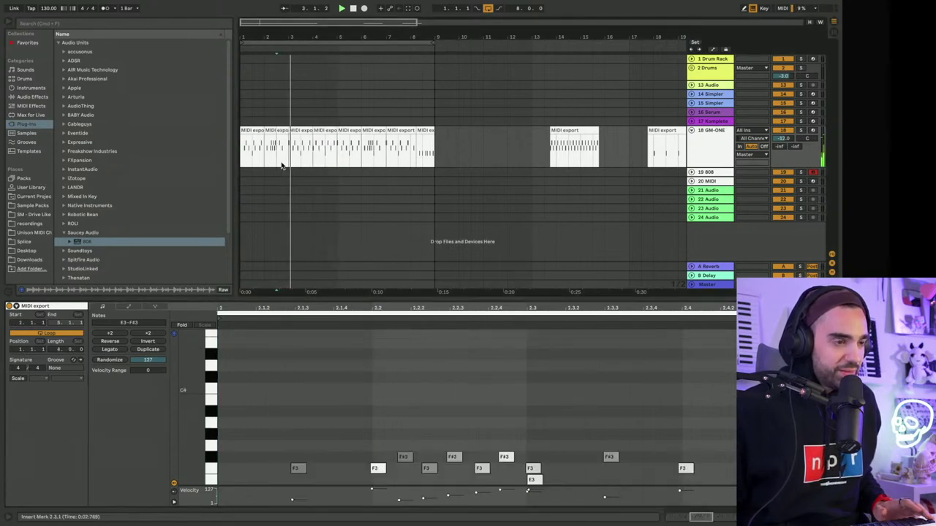
pyautogui.click(305, 129)
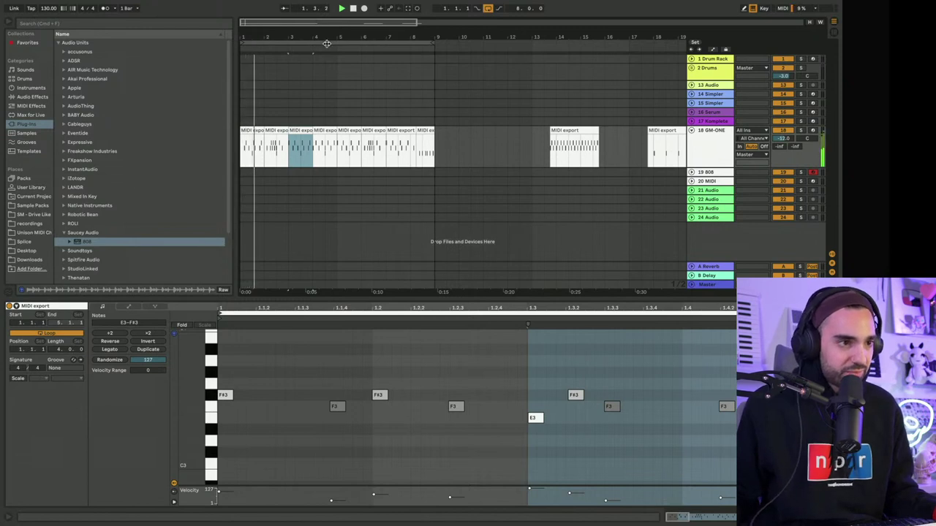
pyautogui.click(105, 9)
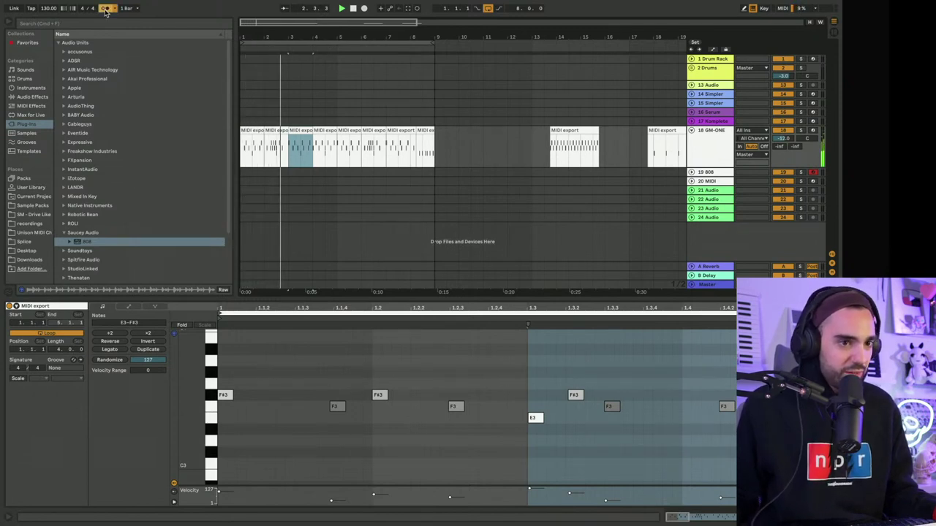
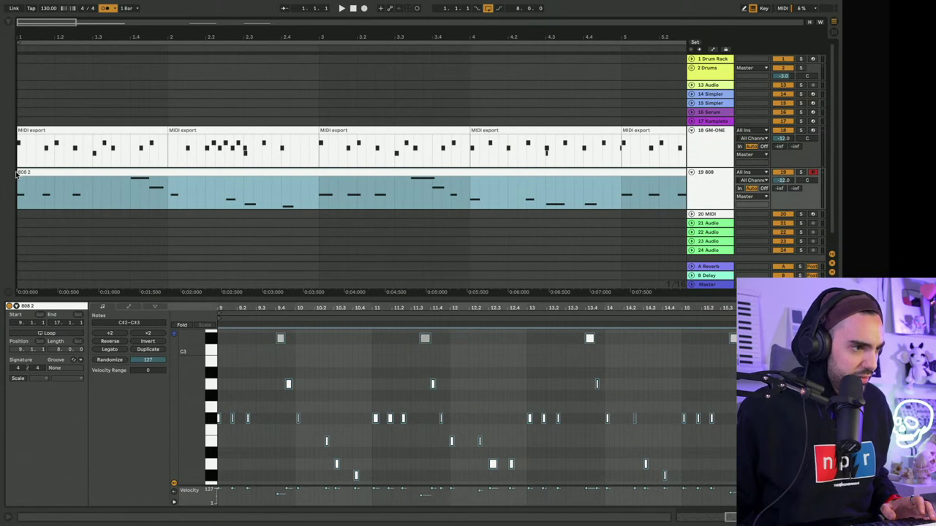
# Step: Quantize all note starts in the 808 clip to 1/16 + 1/16T at 100%, play it, and turn the metronome off
pyautogui.click(245, 383)
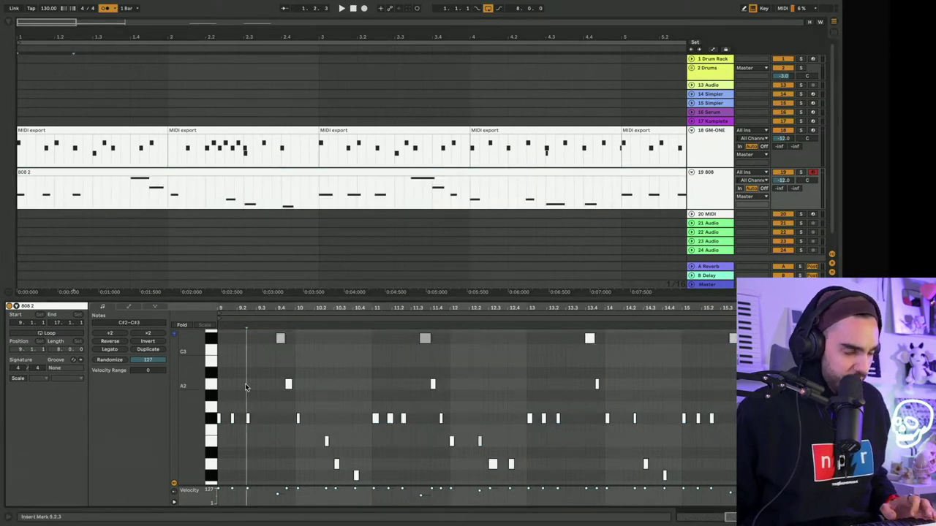
pyautogui.hotkey('ctrl', 'a')
pyautogui.hotkey('ctrl', 'shift', 'u')
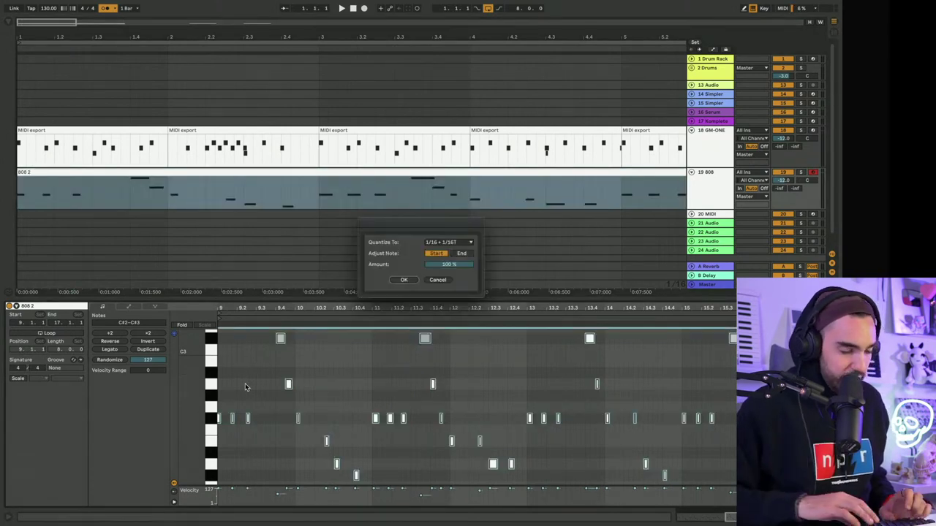
pyautogui.click(404, 280)
pyautogui.press('space')
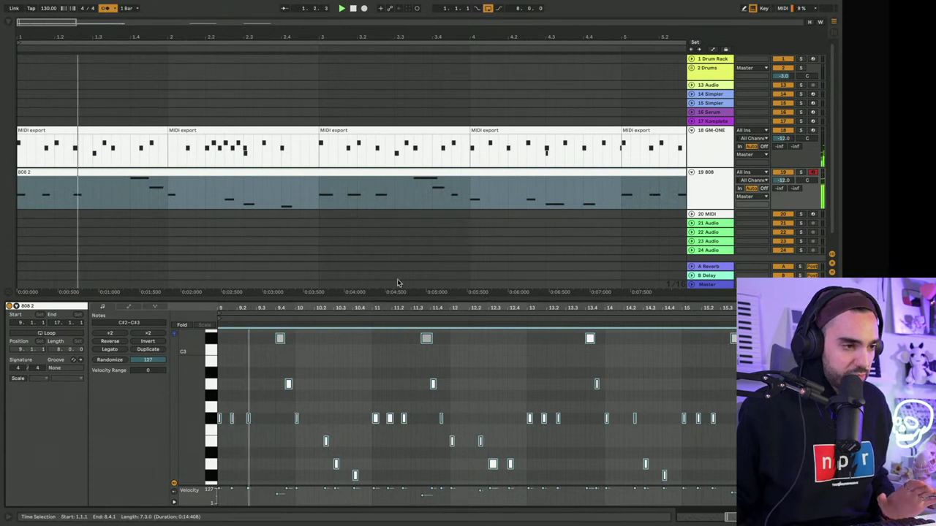
pyautogui.click(104, 8)
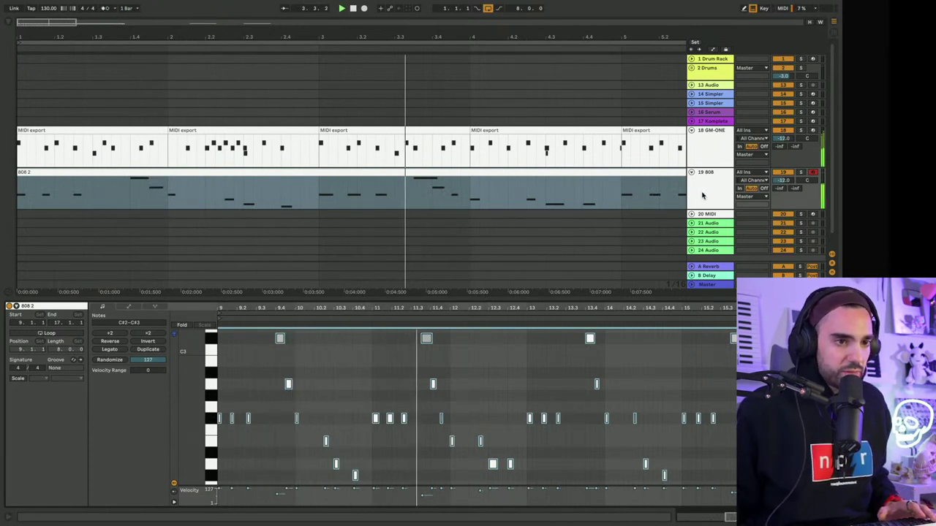
# Step: Set the 808 plug-in's distortion to 51%, lower its filter frequency, slightly lengthen its Global time, and close the plug-in
pyautogui.hotkey('shift', 'Tab')
pyautogui.click(30, 421)
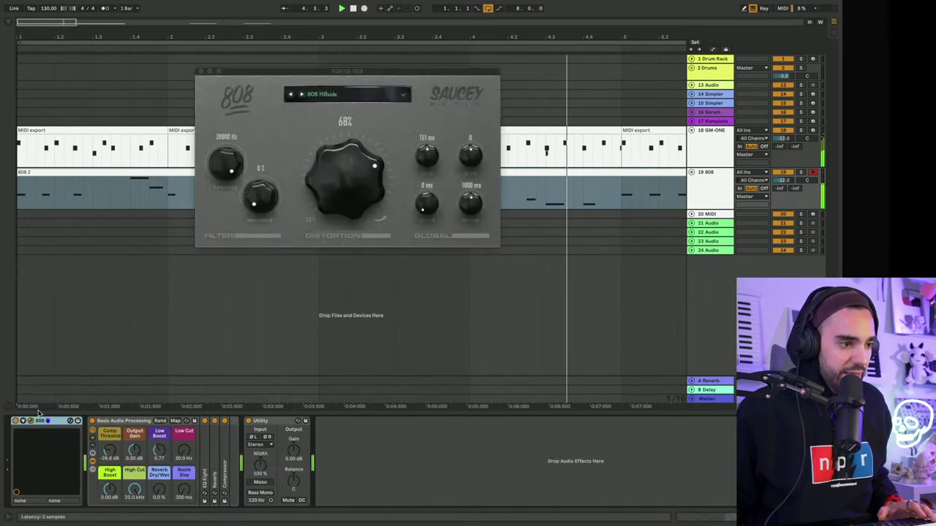
pyautogui.moveTo(376, 169); pyautogui.dragTo(357, 173)
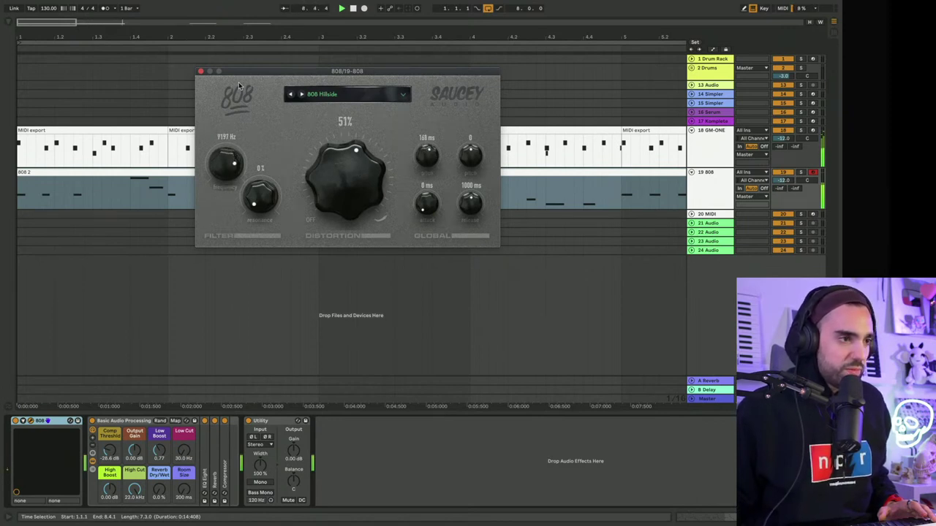
pyautogui.click(198, 71)
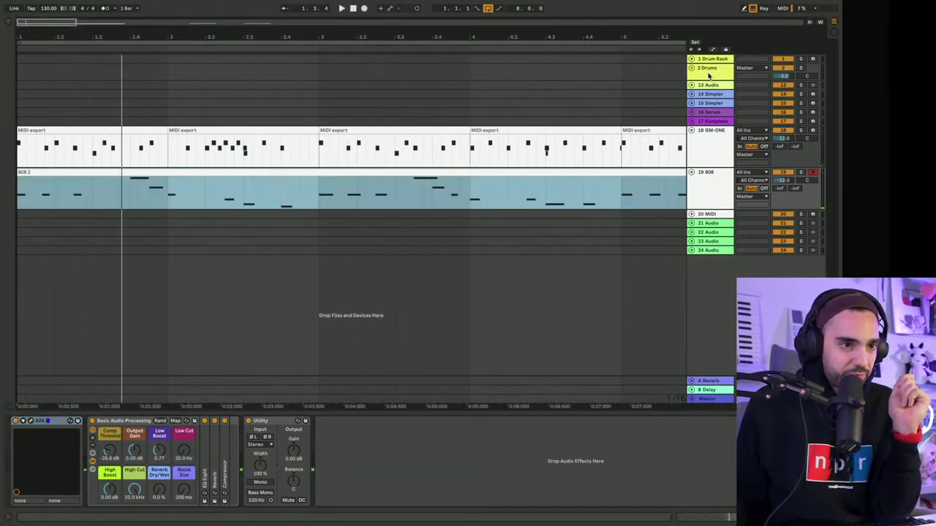
# Step: Unfold the Drums group and browse the Sample Packs to the kicks in the ADSR Sounds Nominated pack's One_Shots folder
pyautogui.click(691, 68)
pyautogui.click(7, 25)
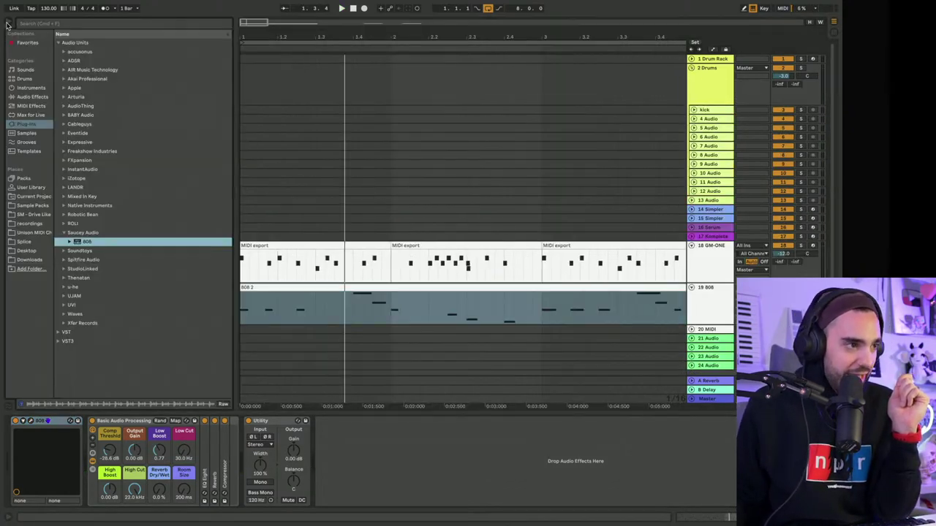
pyautogui.click(31, 187)
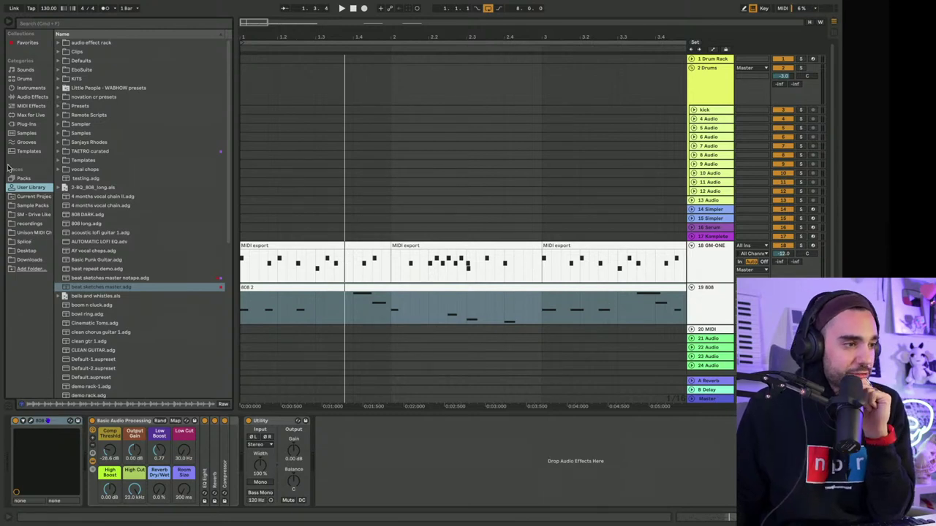
pyautogui.click(34, 206)
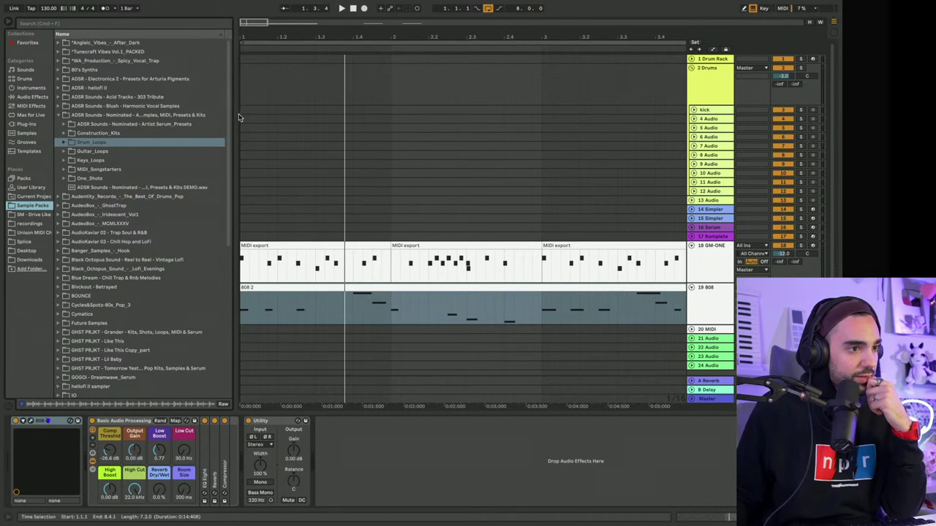
pyautogui.moveTo(236, 115)
pyautogui.mouseDown()
pyautogui.moveTo(307, 115)
pyautogui.moveTo(226, 115)
pyautogui.mouseUp()
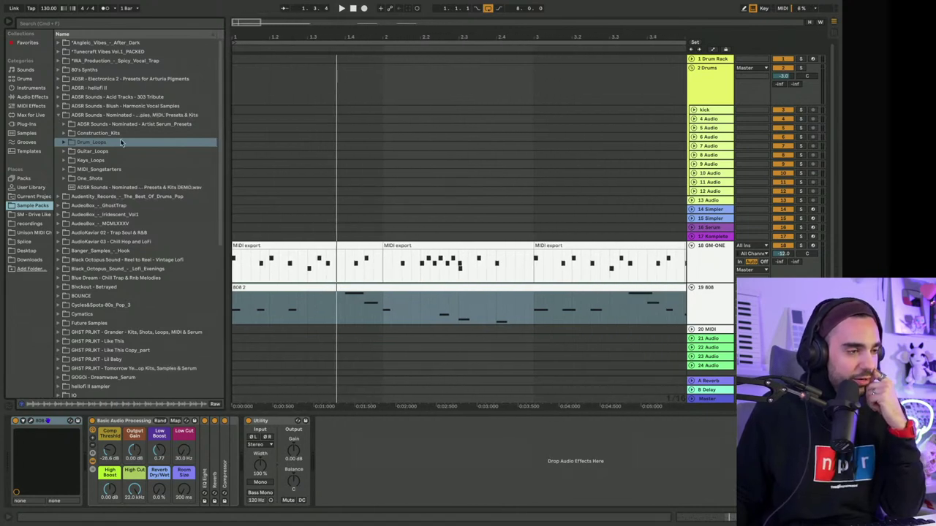
pyautogui.click(64, 178)
pyautogui.scroll(-15, 65, 186)
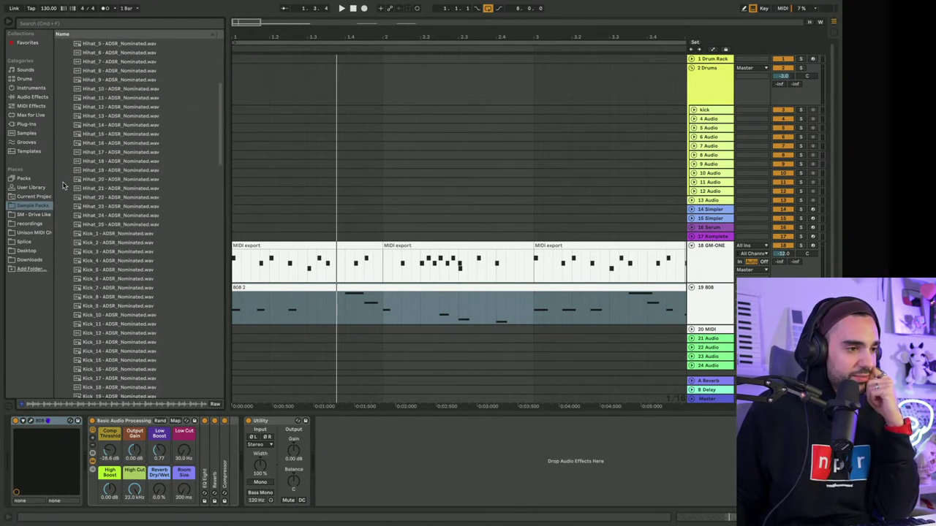
# Step: Audition the kick one-shots of the ADSR Nominated pack, including Kick_7, Kick_8, Kick_6 and Kick_4
pyautogui.click(116, 143)
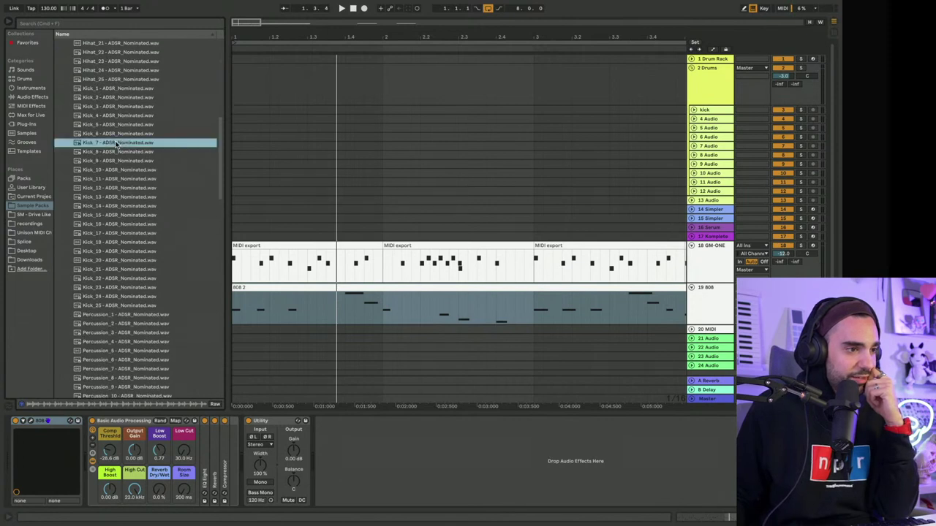
pyautogui.press('Down')
pyautogui.press('Down')
pyautogui.press('Down')
pyautogui.press('Down')
pyautogui.press('Down')
pyautogui.press('Down')
pyautogui.click(94, 154)
pyautogui.click(98, 136)
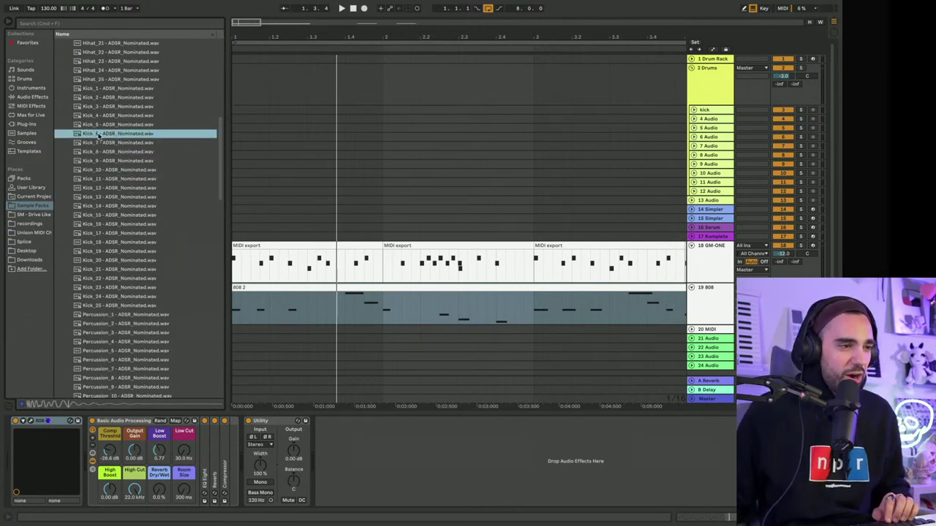
pyautogui.click(95, 115)
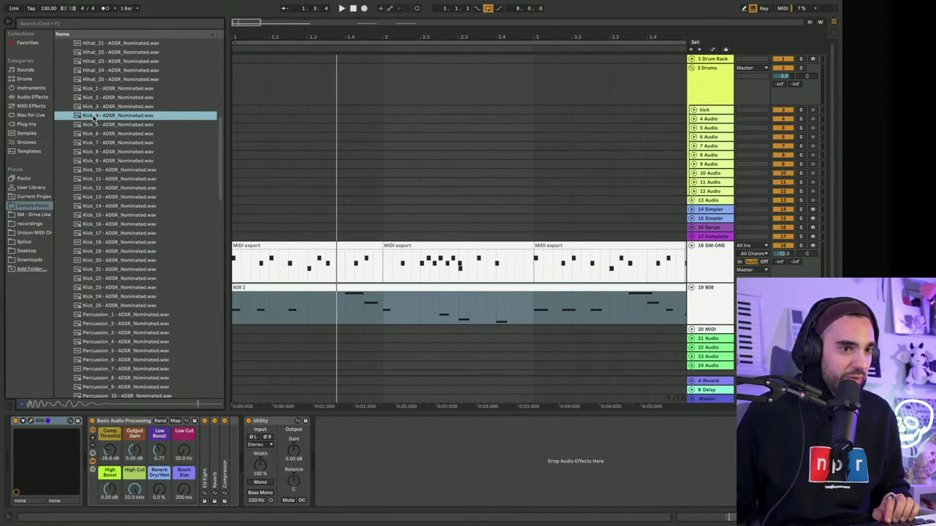
# Step: Place the Kick_4 sample at the start of bar 1 on the kick track and shorten the playback loop to 4 bars
pyautogui.moveTo(95, 116); pyautogui.dragTo(242, 111)
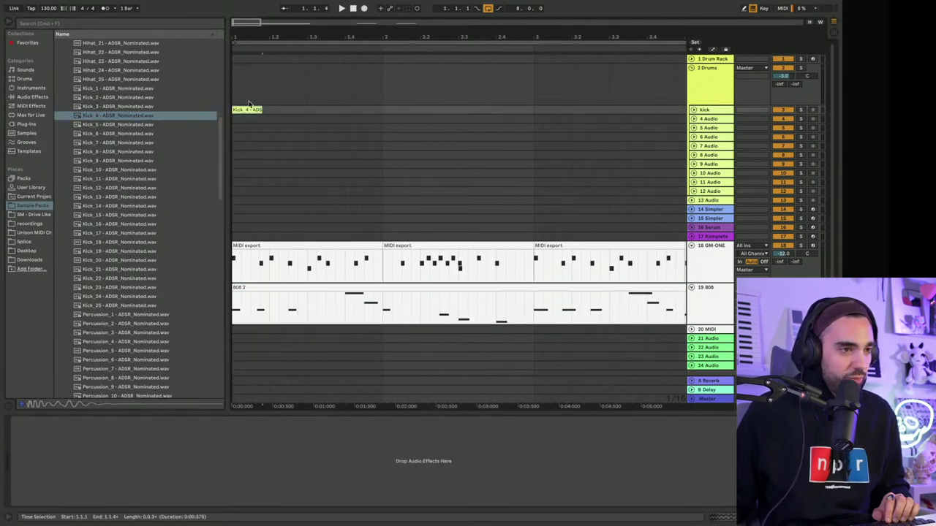
pyautogui.scroll(-5, 650, 40)
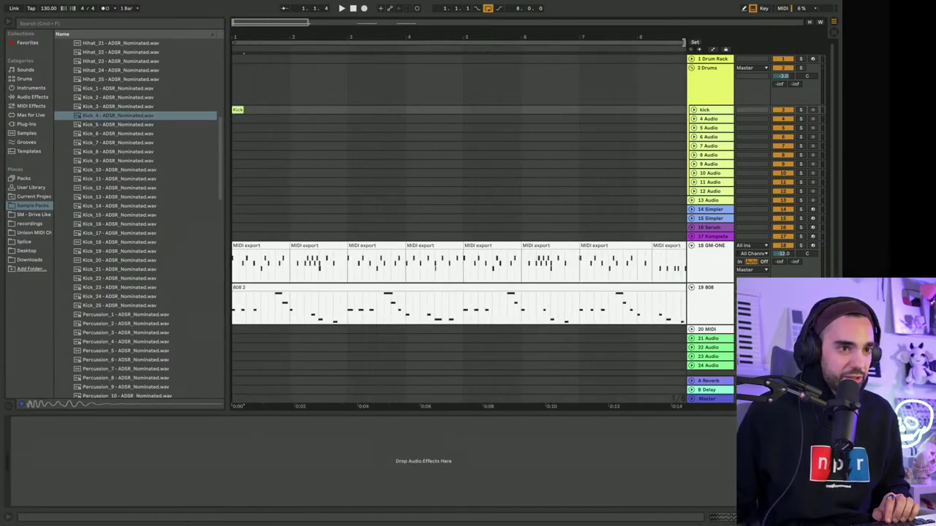
pyautogui.moveTo(684, 41); pyautogui.dragTo(468, 42)
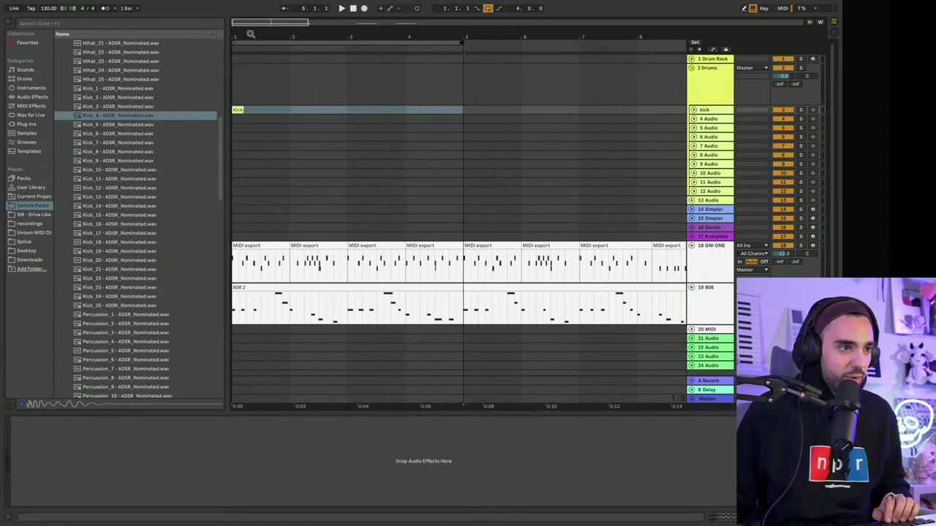
# Step: Expand the kick track and play the loop to hear the bar 1 kick with the 808 and groove parts
pyautogui.scroll(5, 256, 35)
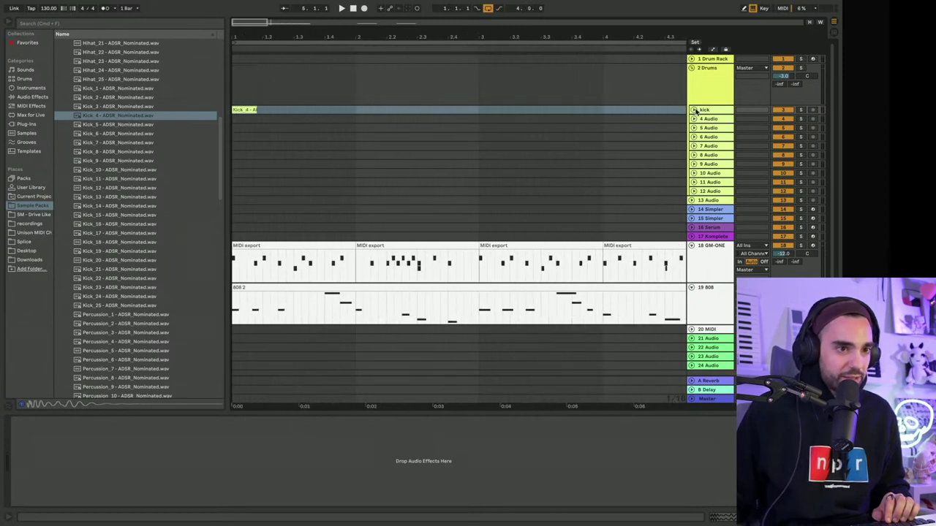
pyautogui.click(694, 110)
pyautogui.press('space')
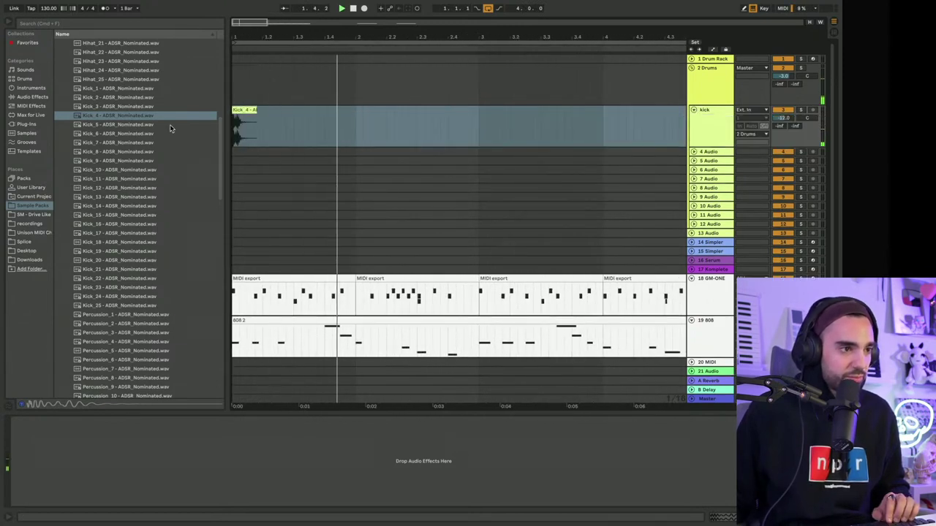
pyautogui.scroll(-10, 169, 128)
pyautogui.scroll(9, 170, 128)
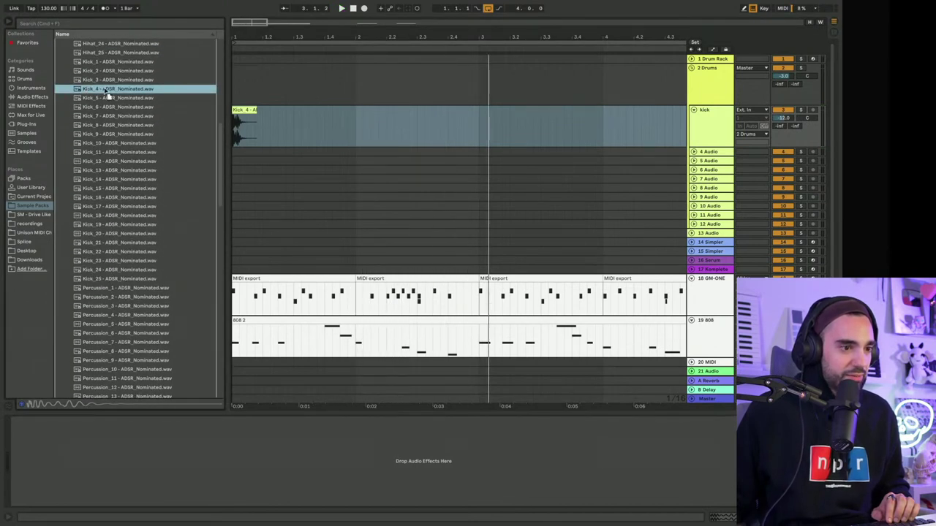
pyautogui.press('space')
# Step: Place Kick_4 samples on the kick track at 1.2.3, 1.4, 2.1, 2.4 and 3.1, and play back the loop
pyautogui.click(277, 102)
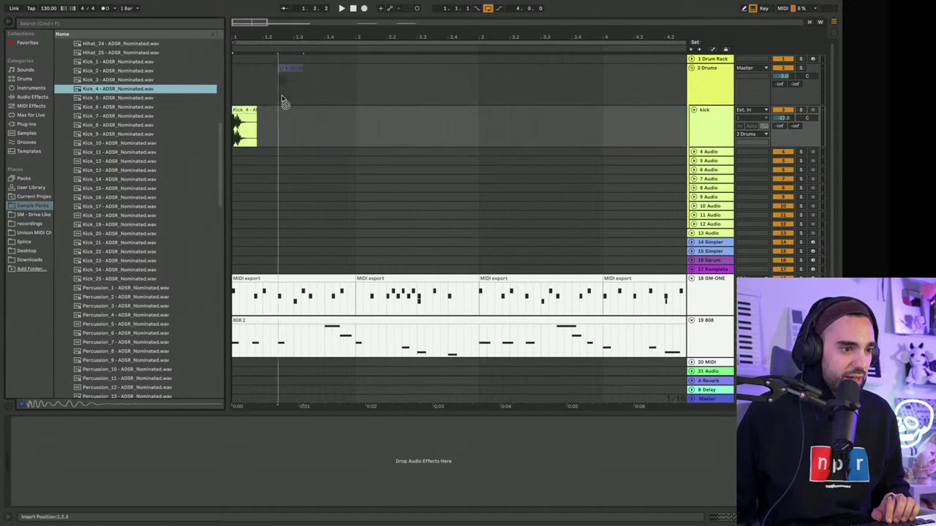
pyautogui.moveTo(278, 102); pyautogui.dragTo(281, 133)
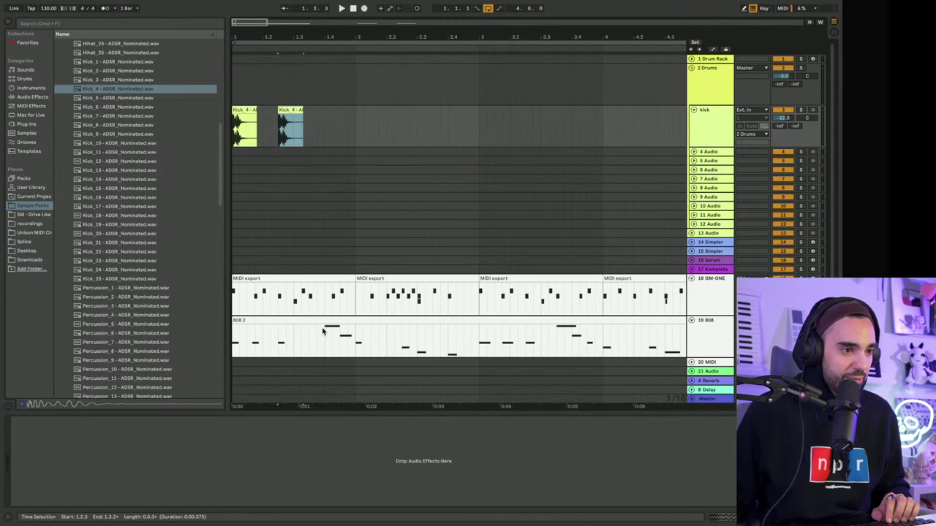
pyautogui.moveTo(147, 92); pyautogui.dragTo(355, 126)
pyautogui.moveTo(120, 95); pyautogui.dragTo(448, 126)
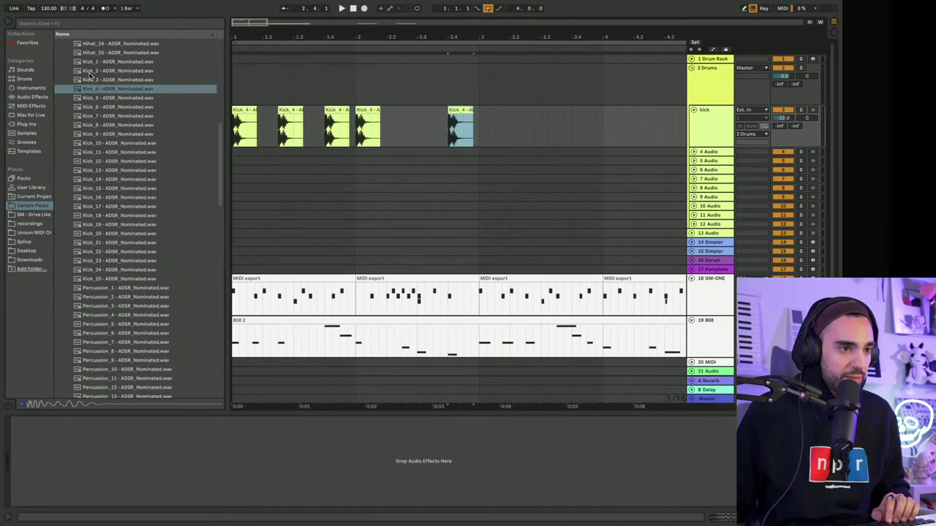
pyautogui.moveTo(80, 89); pyautogui.dragTo(481, 124)
pyautogui.press('space')
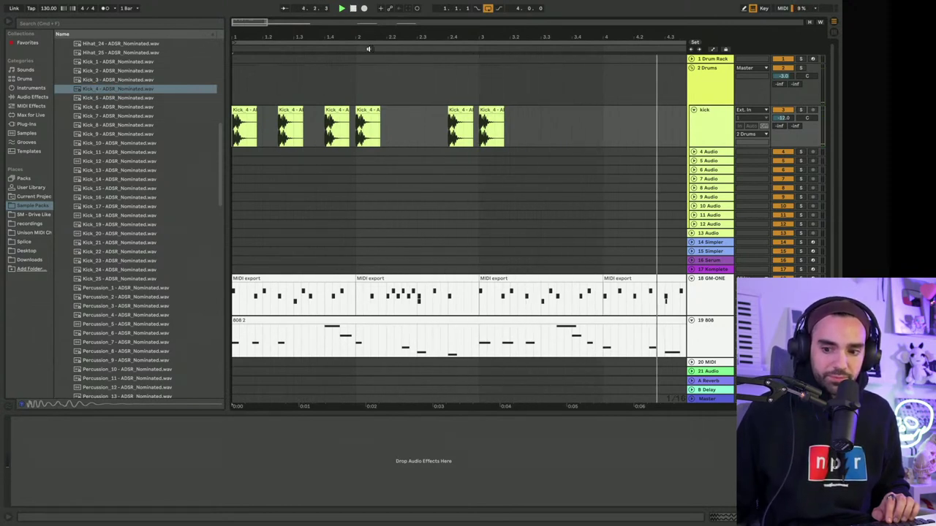
pyautogui.moveTo(369, 49); pyautogui.dragTo(357, 74)
pyautogui.scroll(-1, 391, 108)
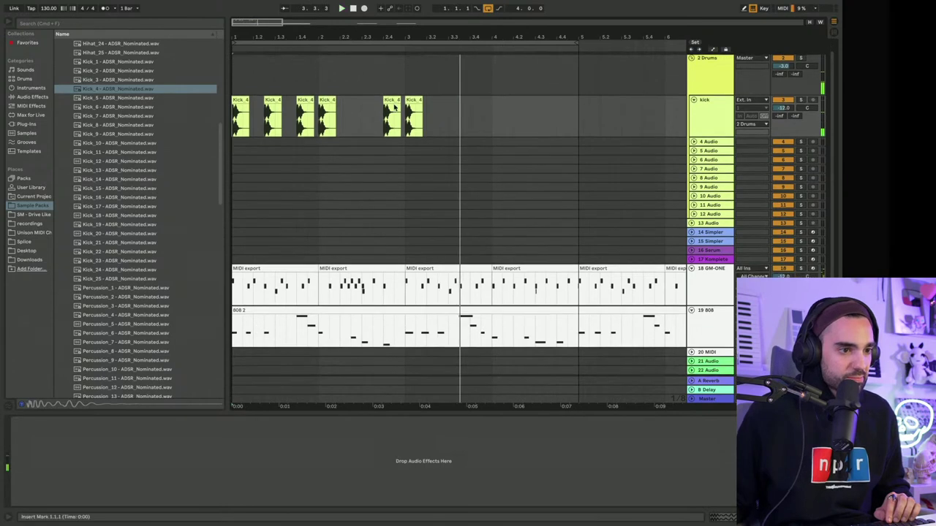
# Step: Duplicate the bar 3 kick and position the copies at 4.1, 4.3 and 4.4
pyautogui.click(411, 103)
pyautogui.press('space')
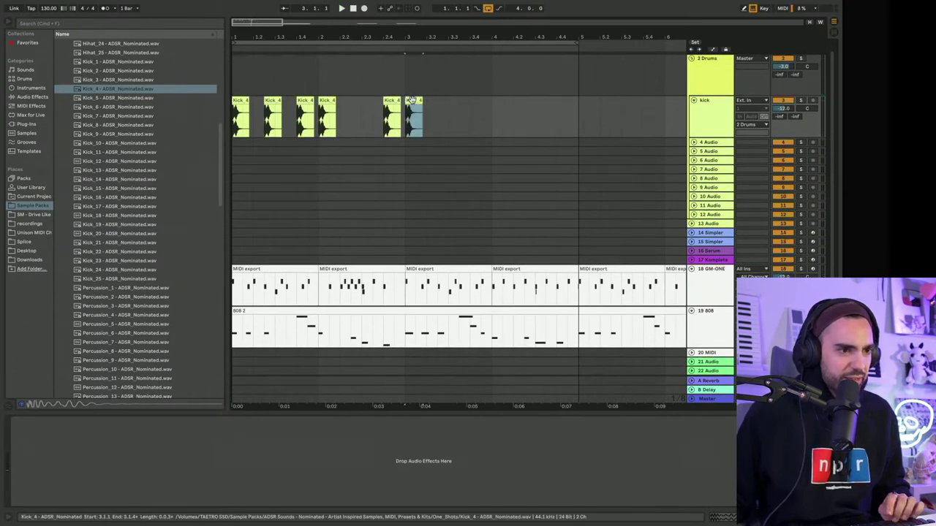
pyautogui.press('super+d')
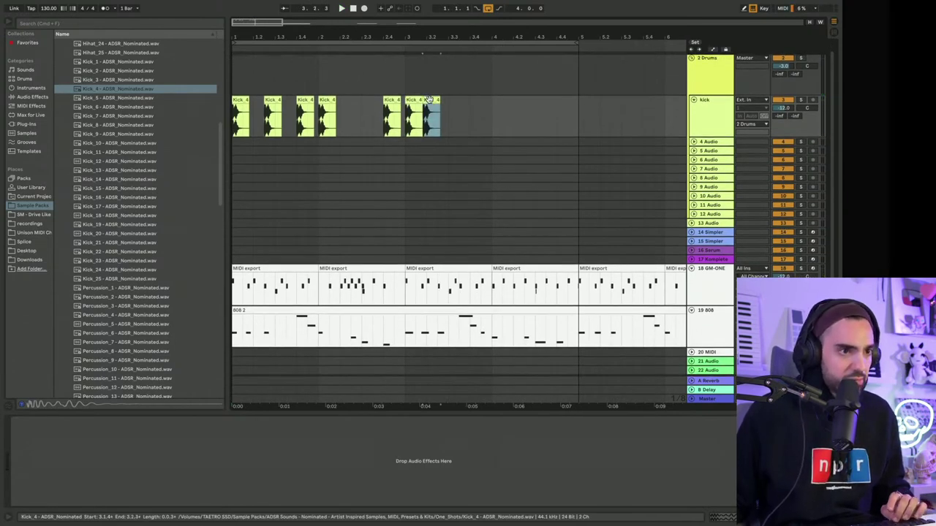
pyautogui.moveTo(430, 103); pyautogui.dragTo(497, 105)
pyautogui.press('super+d')
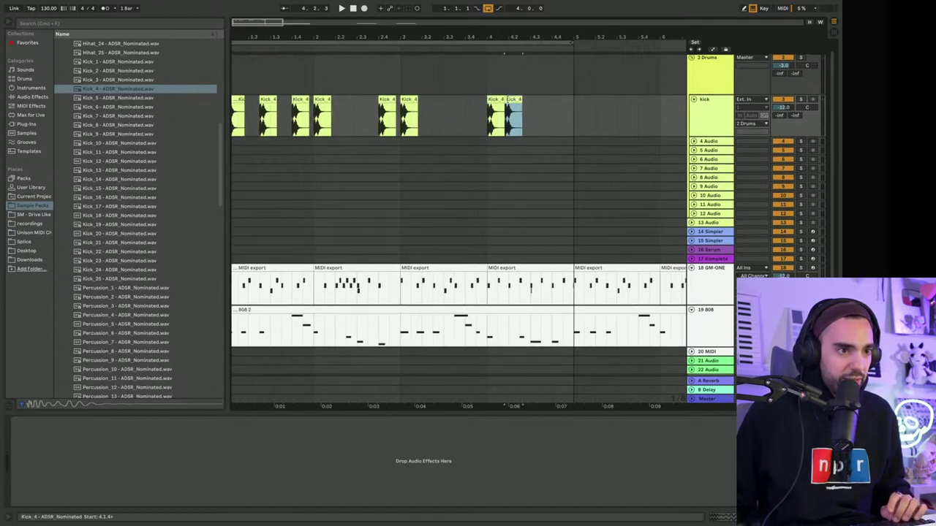
pyautogui.moveTo(512, 105); pyautogui.dragTo(556, 98)
pyautogui.press('super+d')
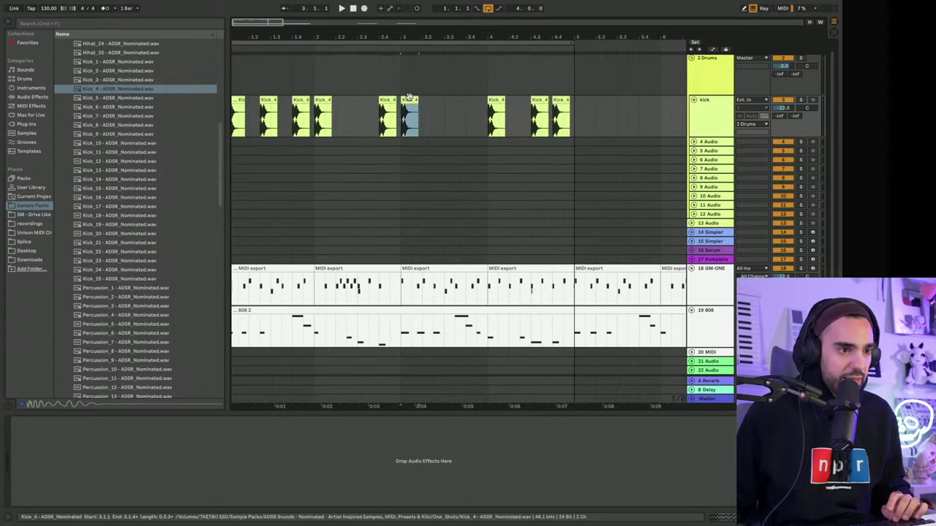
# Step: Add two more kick copies leading into bar 4, at 3.4.1 and 3.4.3
pyautogui.press('super+d')
pyautogui.moveTo(425, 103); pyautogui.dragTo(476, 104)
pyautogui.moveTo(478, 38); pyautogui.dragTo(484, 95)
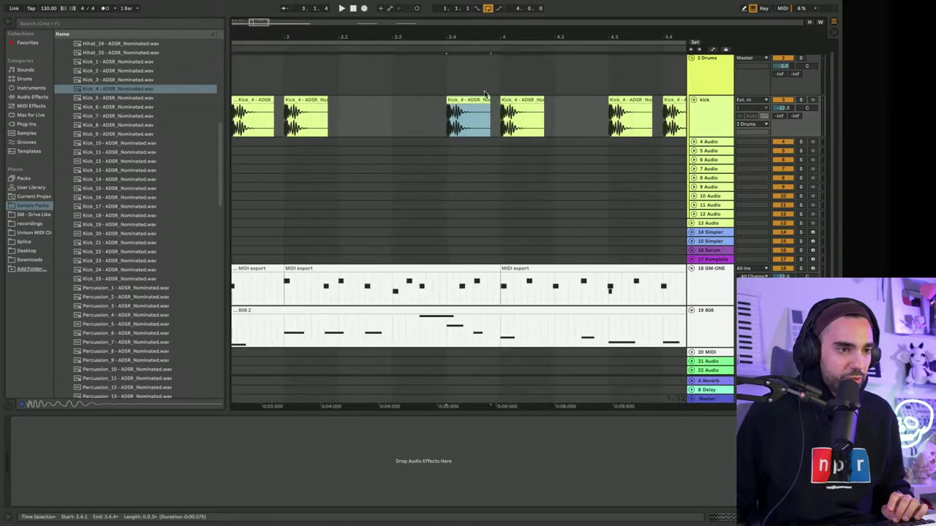
pyautogui.press('super+d')
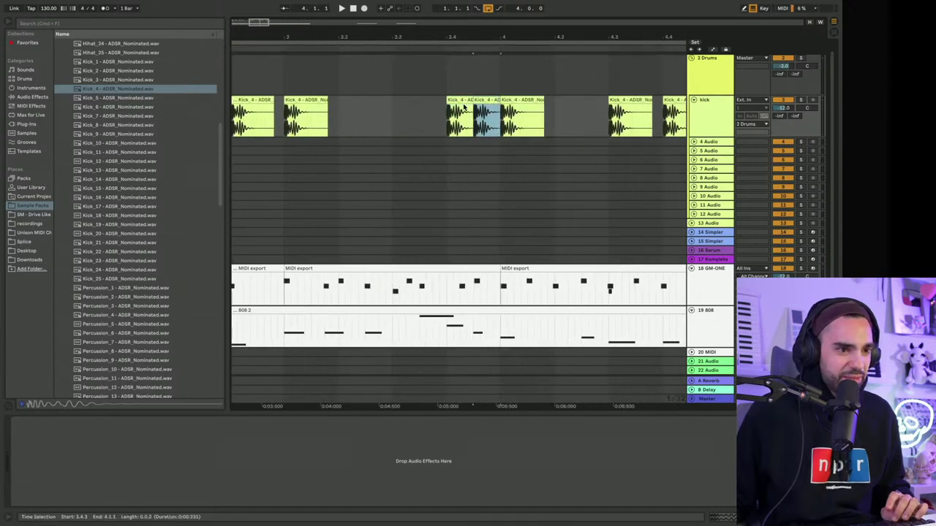
pyautogui.click(481, 108)
pyautogui.click(481, 108)
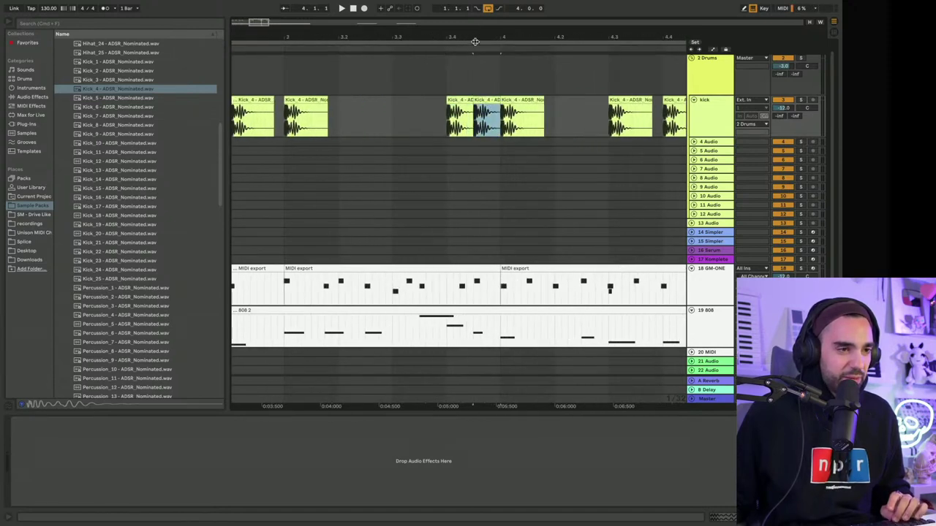
pyautogui.press('-')
pyautogui.press('-')
pyautogui.press('-')
# Step: View the Groovemate ONE plug-in on the GM-ONE track, close it, and play the loop from bar 1
pyautogui.click(718, 294)
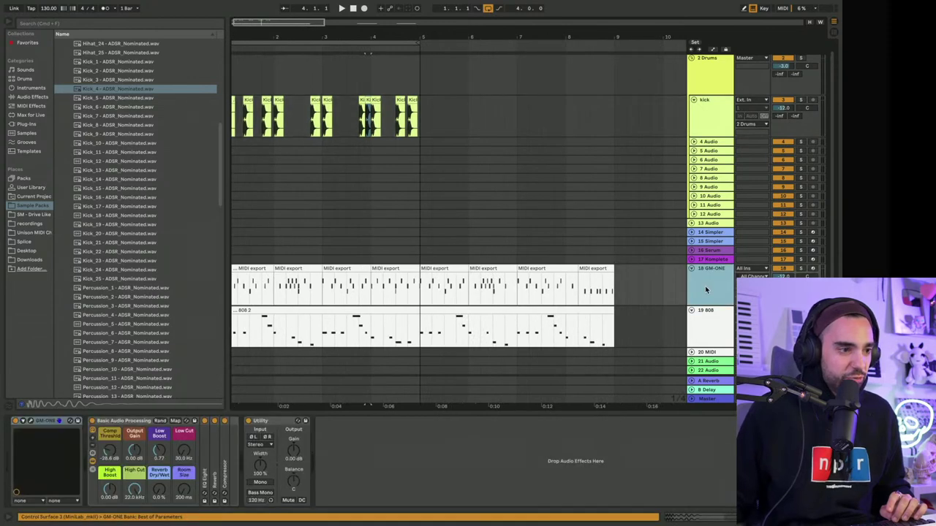
pyautogui.click(29, 422)
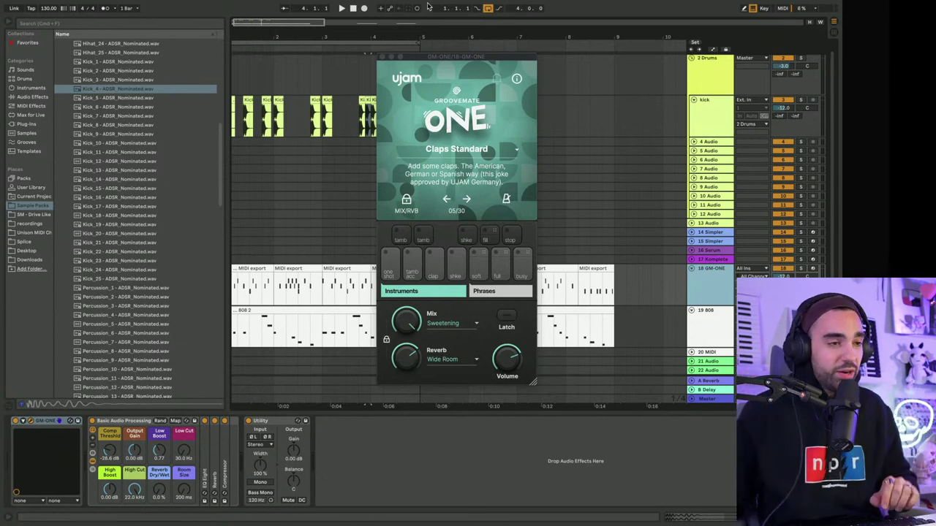
pyautogui.click(369, 58)
pyautogui.moveTo(246, 39); pyautogui.dragTo(246, 59)
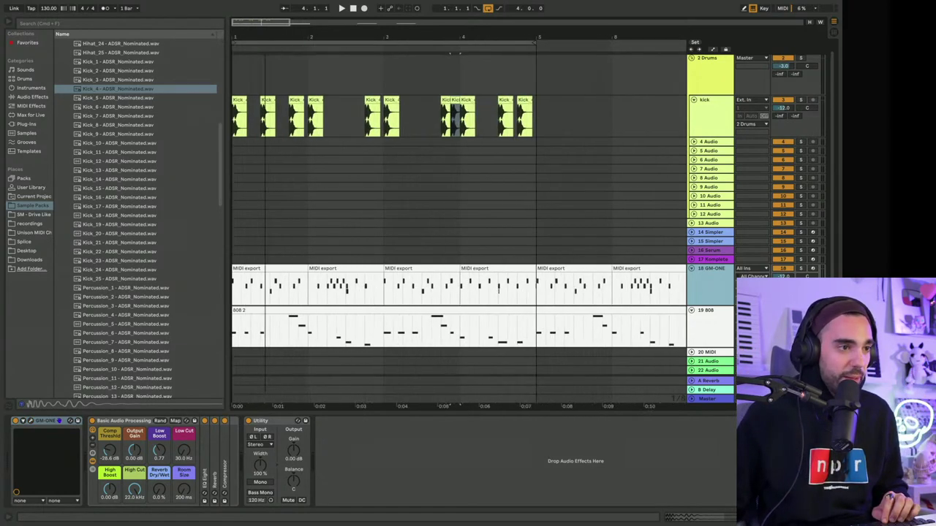
pyautogui.click(341, 8)
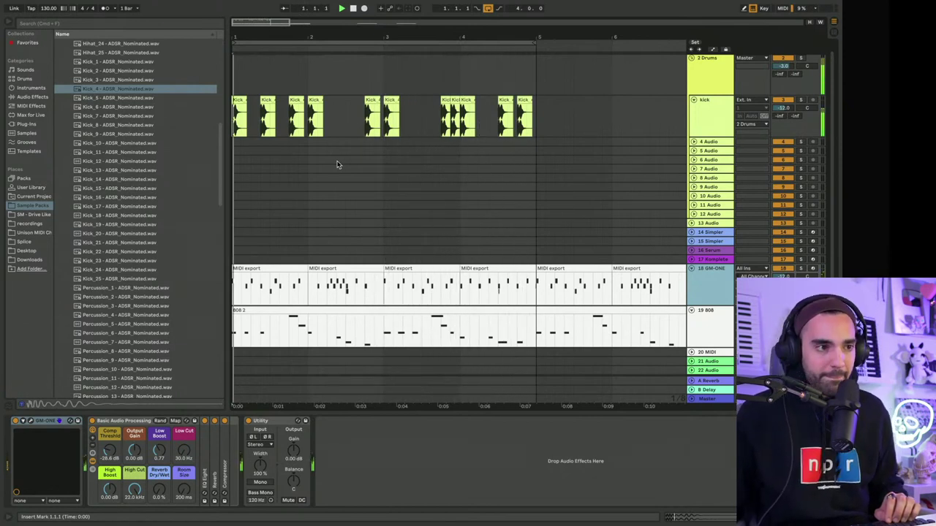
# Step: Browse the ADSR Nominated One_Shots folder to the snares and audition Snare_7
pyautogui.scroll(10, 148, 183)
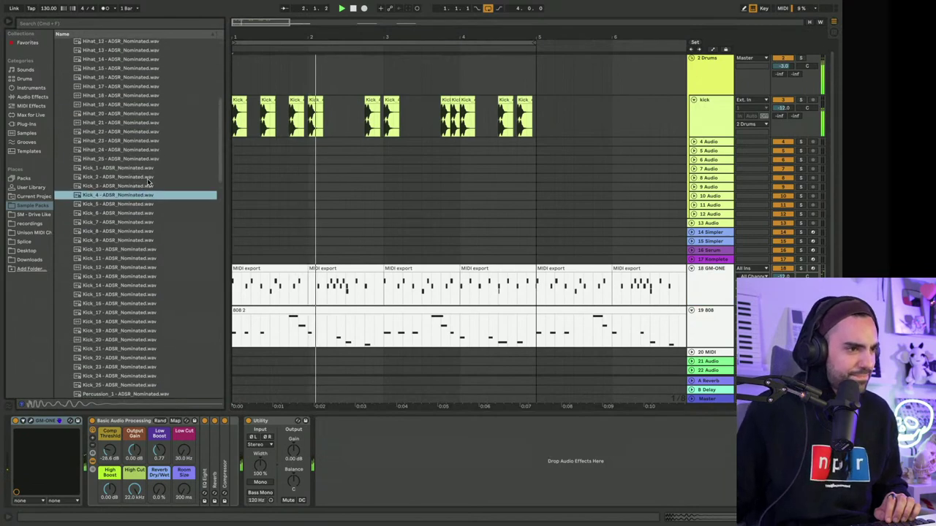
pyautogui.scroll(2, 147, 179)
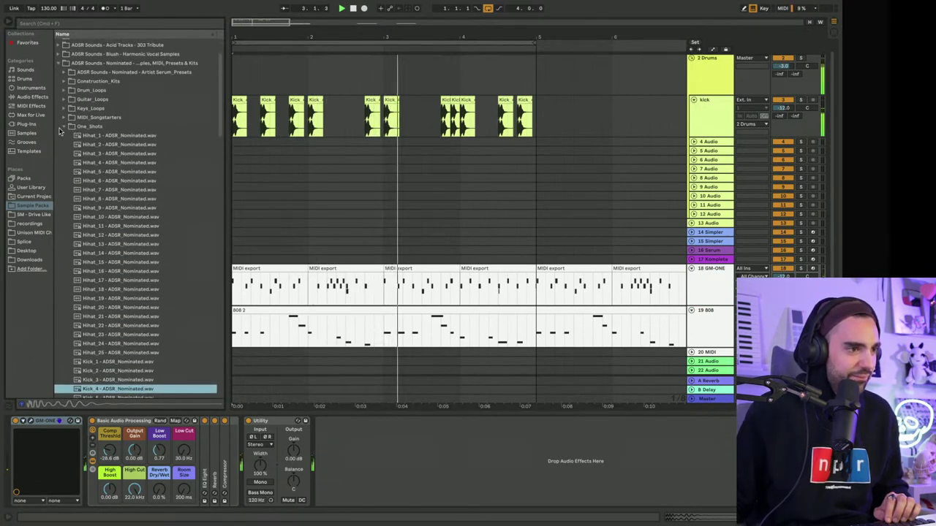
pyautogui.click(63, 128)
pyautogui.click(63, 127)
pyautogui.scroll(-10, 91, 221)
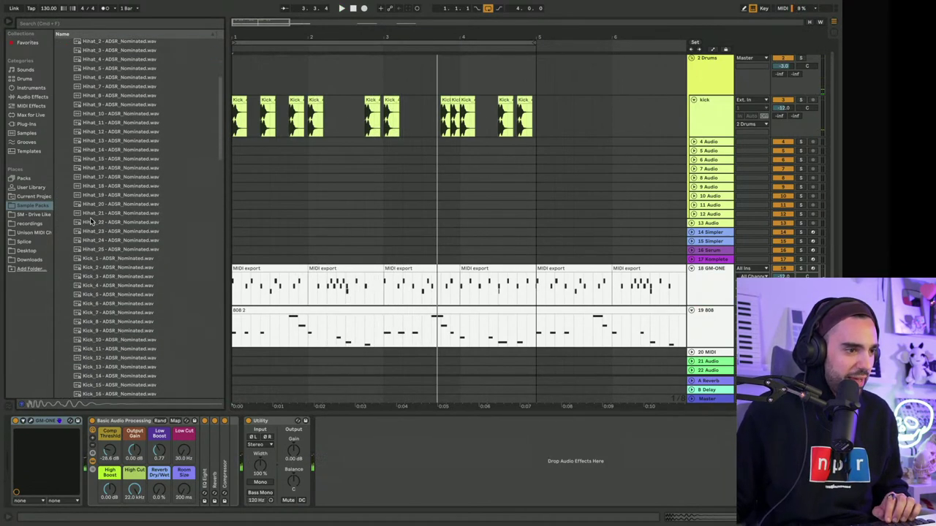
pyautogui.scroll(-3, 91, 221)
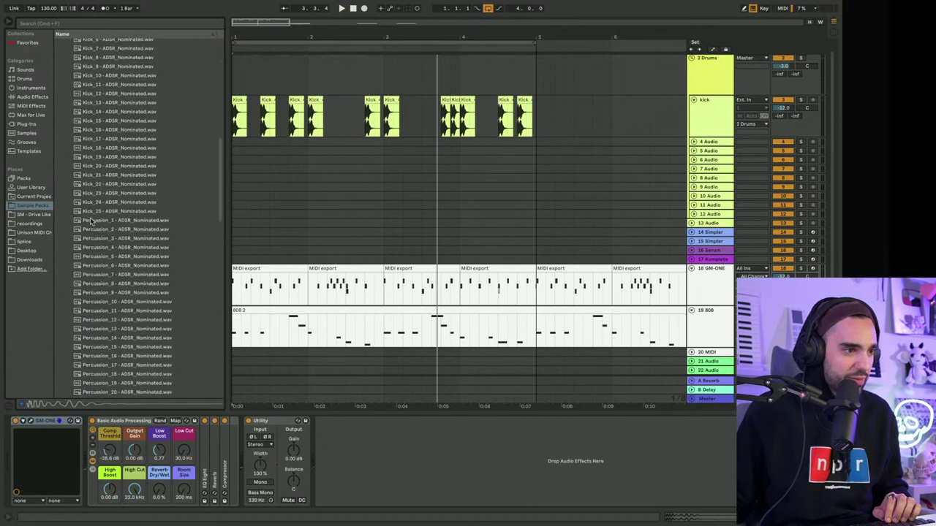
pyautogui.scroll(-8, 128, 276)
pyautogui.click(106, 282)
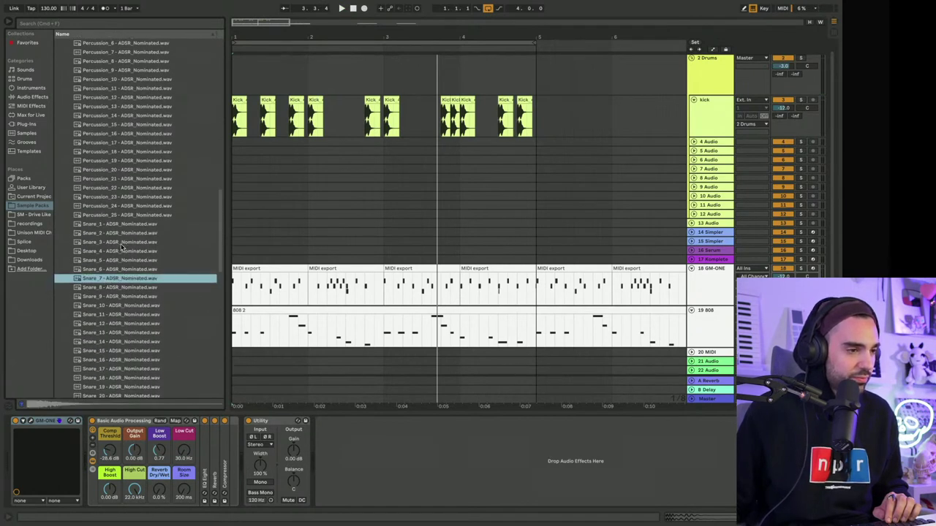
# Step: Place the Snare_7 sample on audio track 4 at beat 1.3.1
pyautogui.scroll(-1, 122, 248)
pyautogui.click(262, 142)
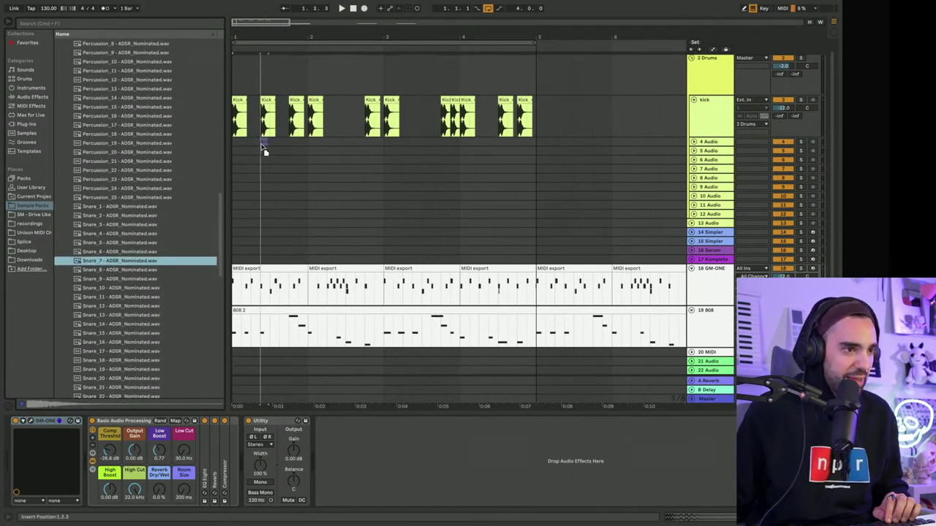
pyautogui.press('Return')
pyautogui.moveTo(244, 47)
pyautogui.mouseDown()
pyautogui.moveTo(252, 95)
pyautogui.moveTo(340, 149)
pyautogui.mouseUp()
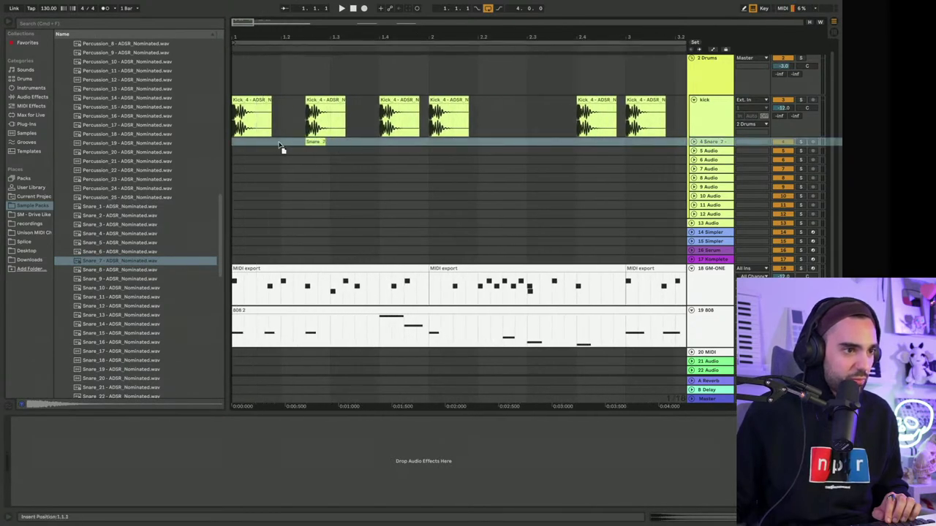
pyautogui.click(341, 146)
pyautogui.moveTo(339, 149); pyautogui.dragTo(340, 148)
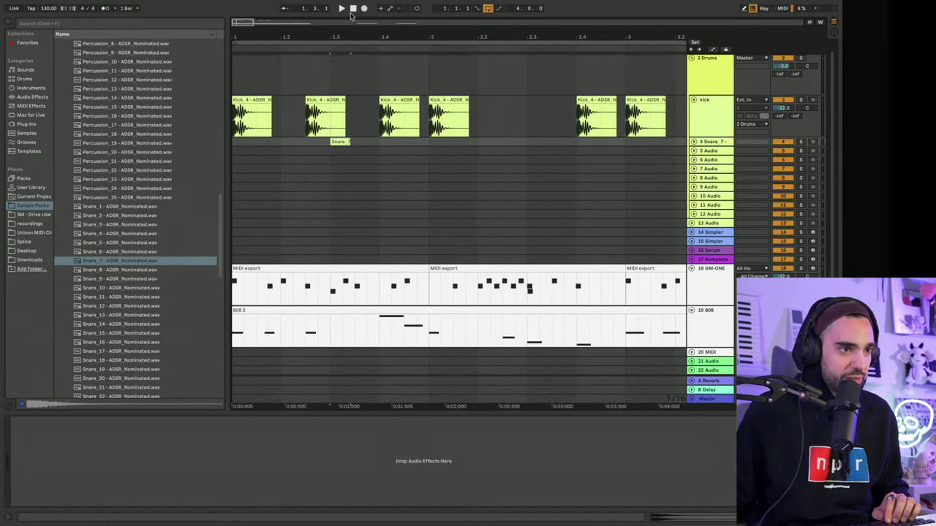
# Step: Play the loop to check the snare against the kicks and expand the Snare_7 track
pyautogui.click(342, 8)
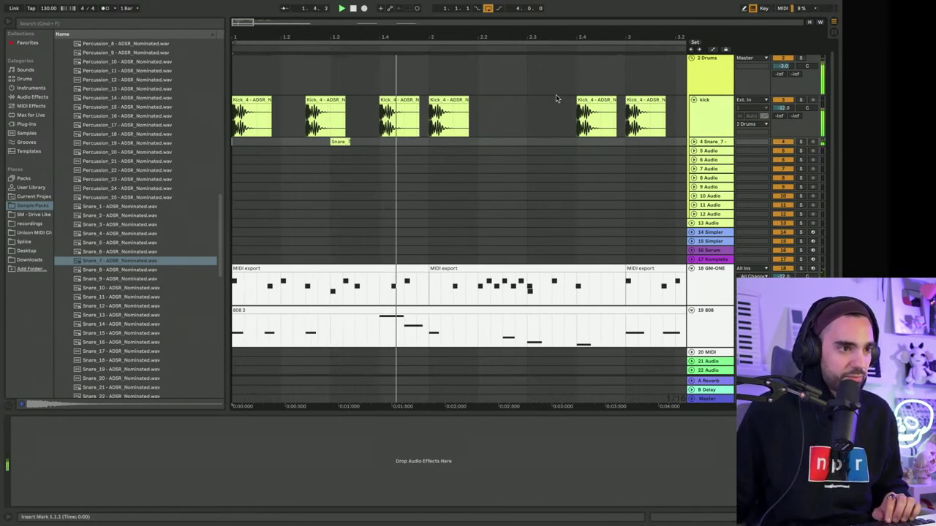
pyautogui.press('Right')
pyautogui.moveTo(292, 28); pyautogui.dragTo(292, 18)
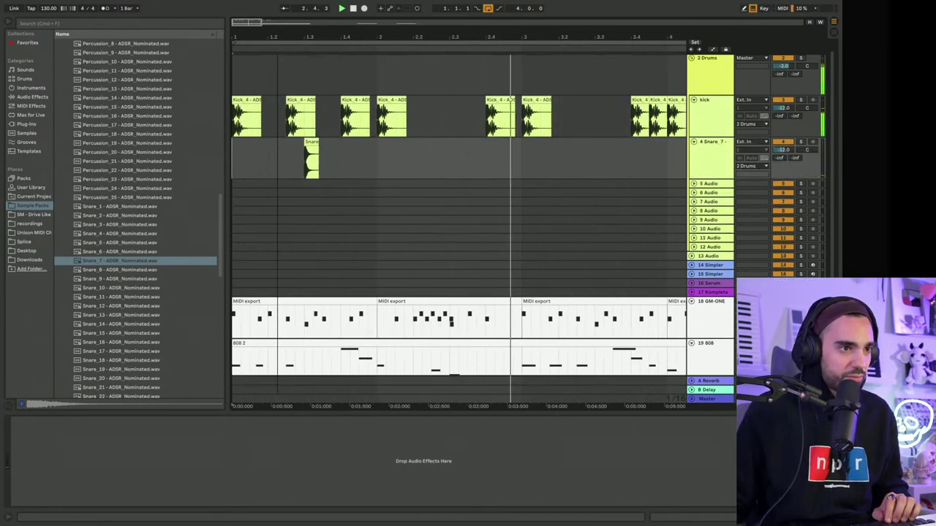
pyautogui.press('space')
# Step: Duplicate bar 1 of the snare track three times to fill bars 2 to 4, and play the loop from bar 1
pyautogui.moveTo(387, 146); pyautogui.dragTo(232, 144)
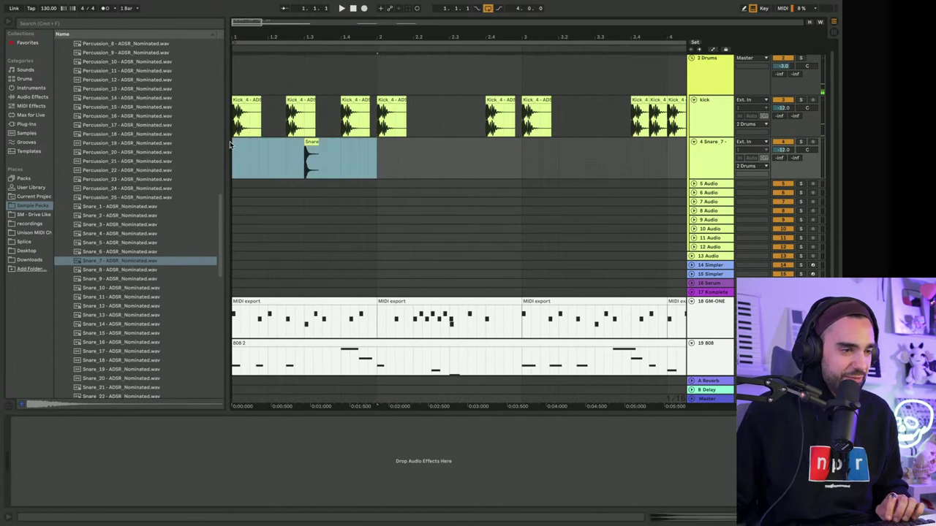
pyautogui.hotkey('ctrl', 'd')
pyautogui.hotkey('ctrl', 'd')
pyautogui.hotkey('ctrl', 'd')
pyautogui.hscroll(-5, 316, 31)
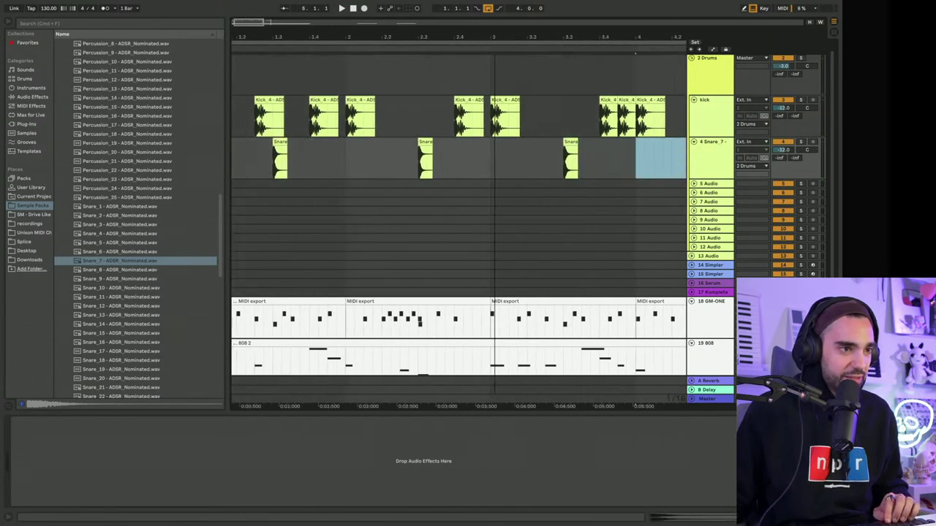
pyautogui.click(354, 9)
pyautogui.click(340, 8)
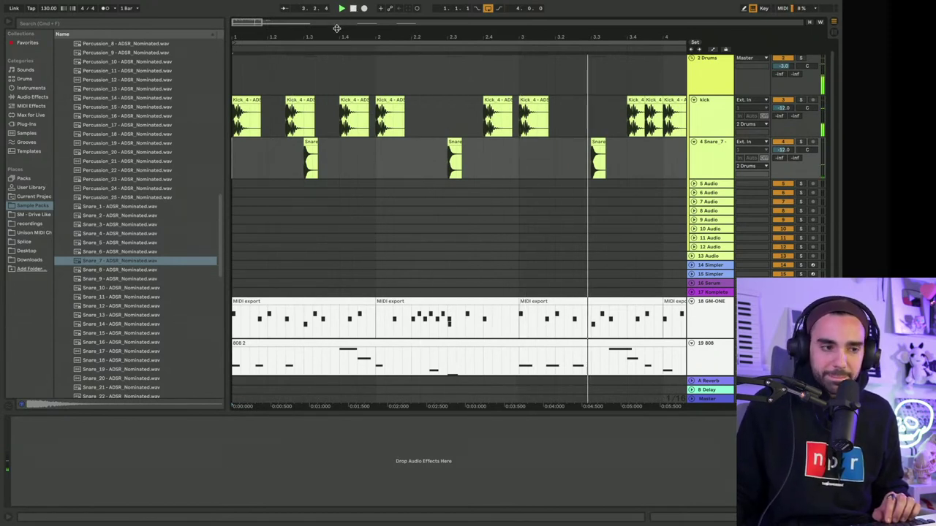
# Step: Move the kick at 4.3 slightly earlier to 4.2.4, just ahead of the bar 4 snare
pyautogui.press('-')
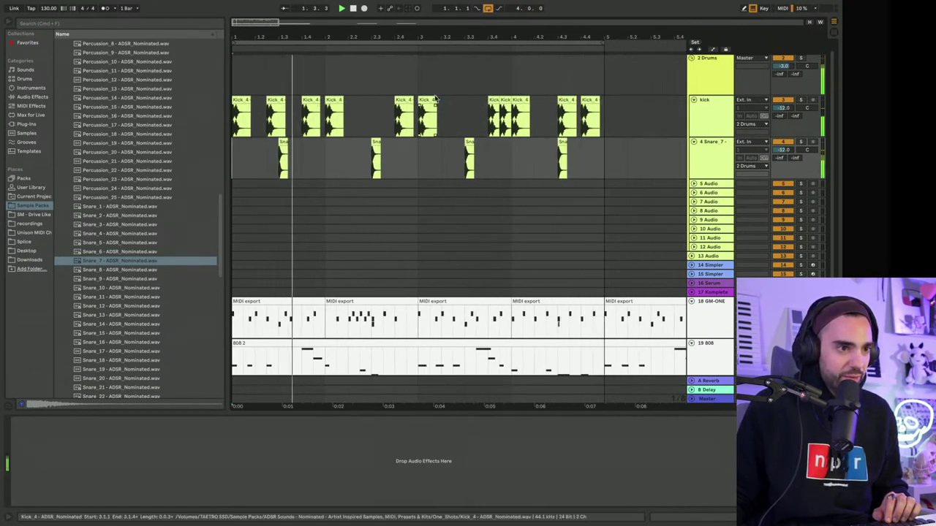
pyautogui.moveTo(568, 96); pyautogui.dragTo(554, 95)
pyautogui.press('+')
pyautogui.press('+')
pyautogui.press('+')
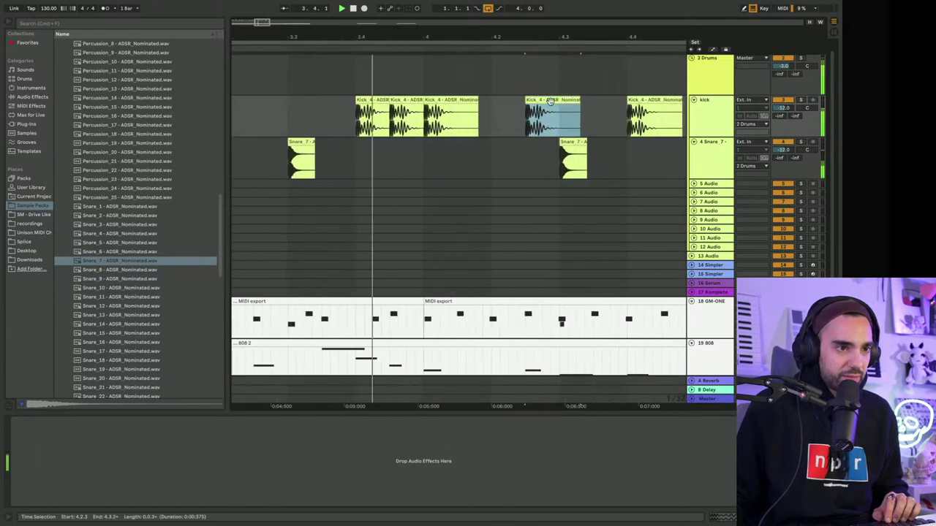
pyautogui.moveTo(548, 101); pyautogui.dragTo(563, 108)
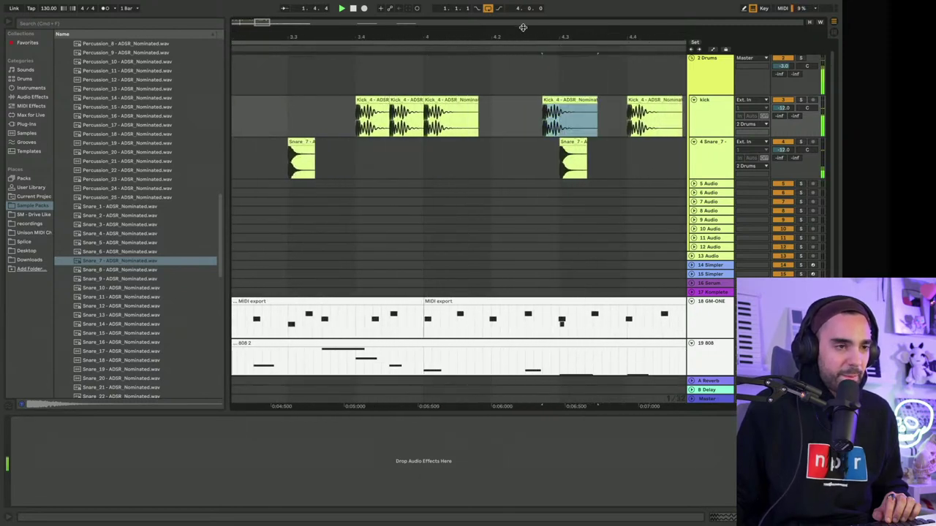
# Step: Audition more ADSR Nominated snare one-shots after Snare_7, from Snare_8 on to Snare_18, as a layer for the snare
pyautogui.scroll(-5, 438, 219)
pyautogui.press('Down')
pyautogui.press('Down')
pyautogui.press('Down')
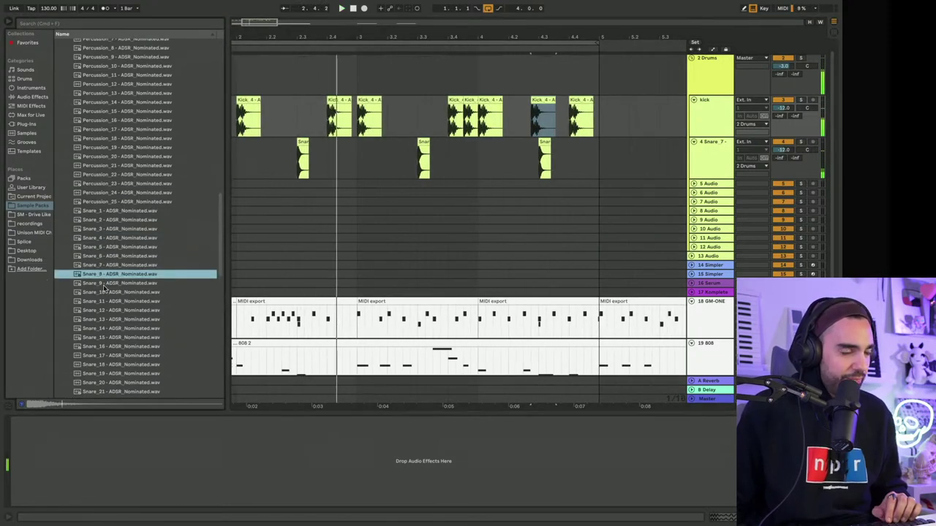
pyautogui.scroll(-5, 107, 285)
pyautogui.click(102, 224)
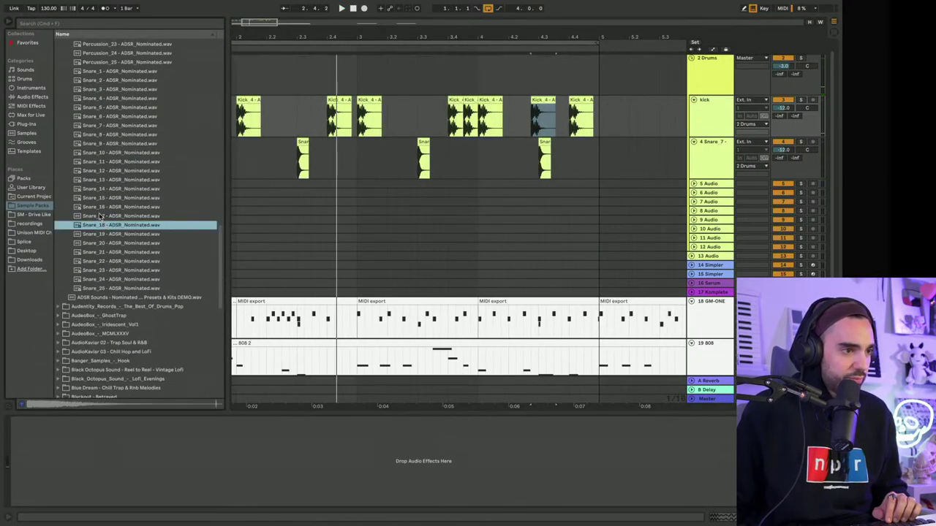
# Step: Compare the one-shots around Snare_18 to Snare_21 and place Snare_20 on audio track 5 at beat 2.3.1
pyautogui.click(111, 253)
pyautogui.click(103, 244)
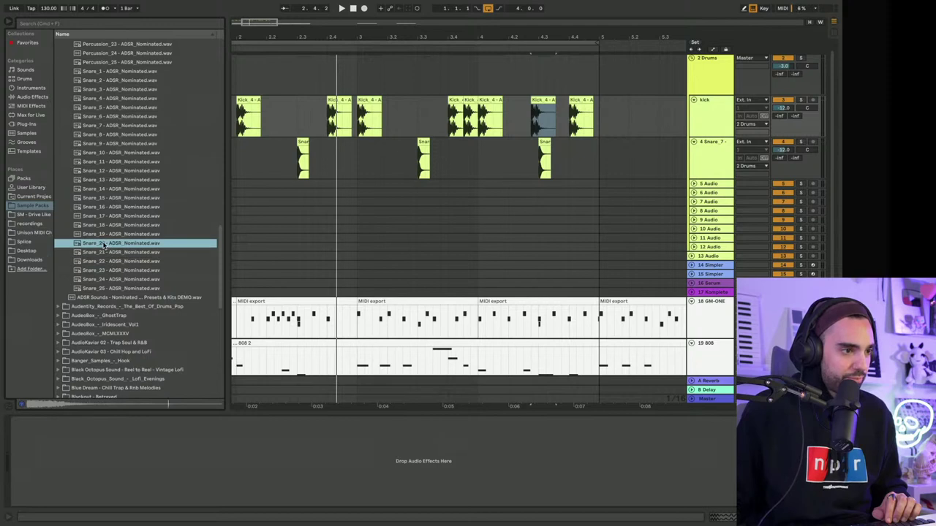
pyautogui.click(98, 235)
pyautogui.click(98, 226)
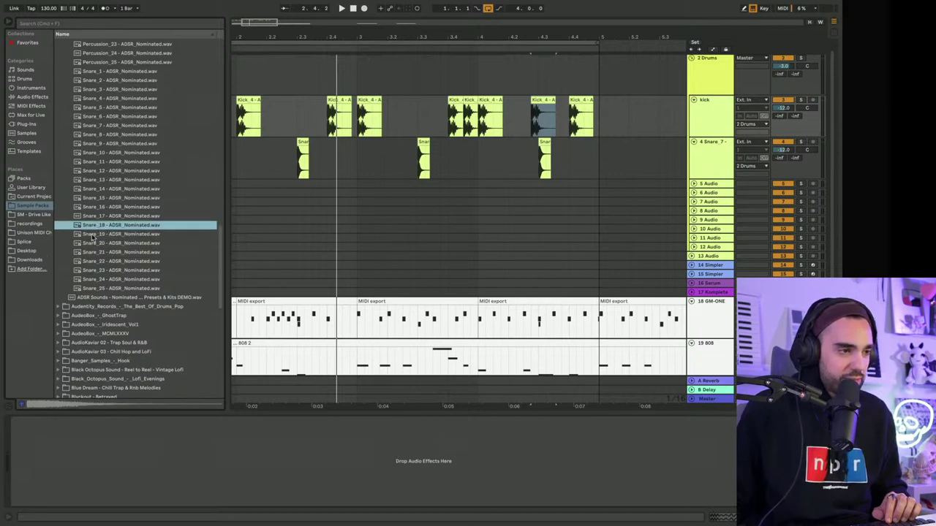
pyautogui.click(92, 235)
pyautogui.click(88, 244)
pyautogui.moveTo(88, 248); pyautogui.dragTo(300, 189)
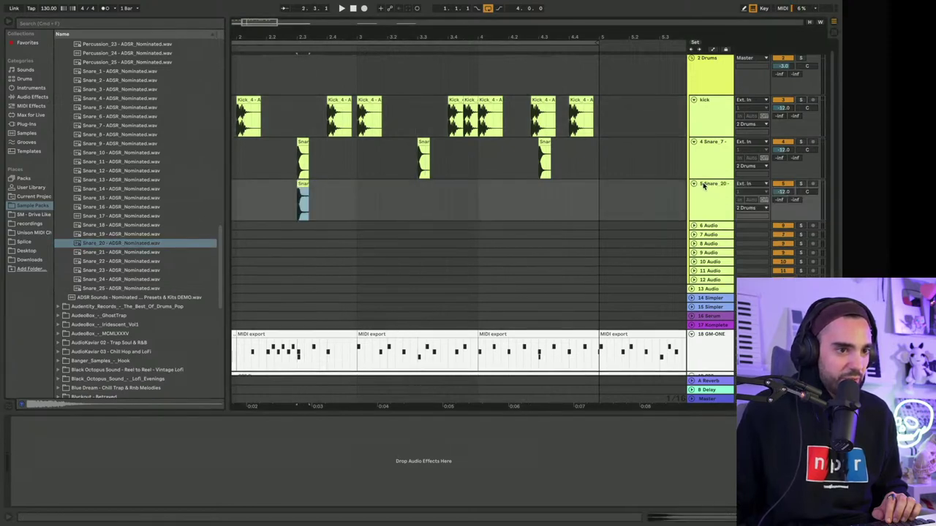
# Step: Add the Reverb effect to the Snare_20 track with a decay time of 6.53 s and play it
pyautogui.click(32, 97)
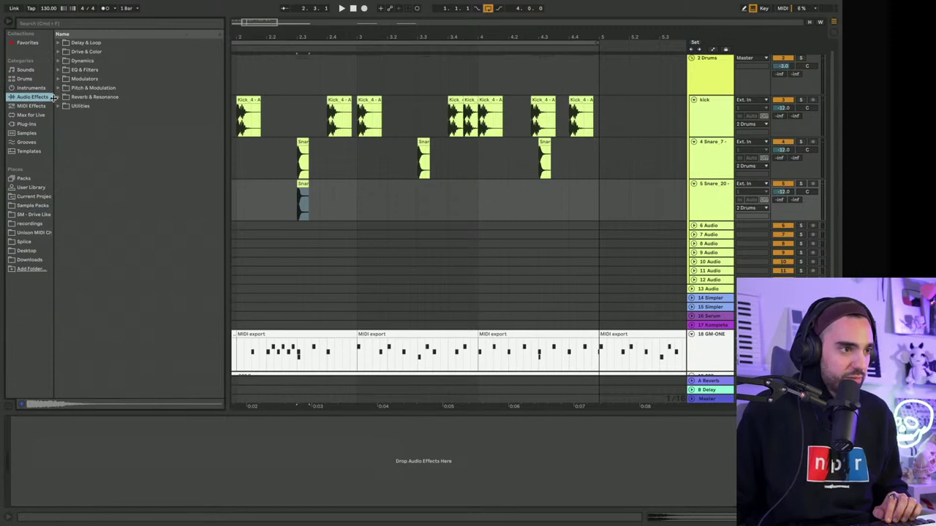
pyautogui.click(57, 97)
pyautogui.click(84, 135)
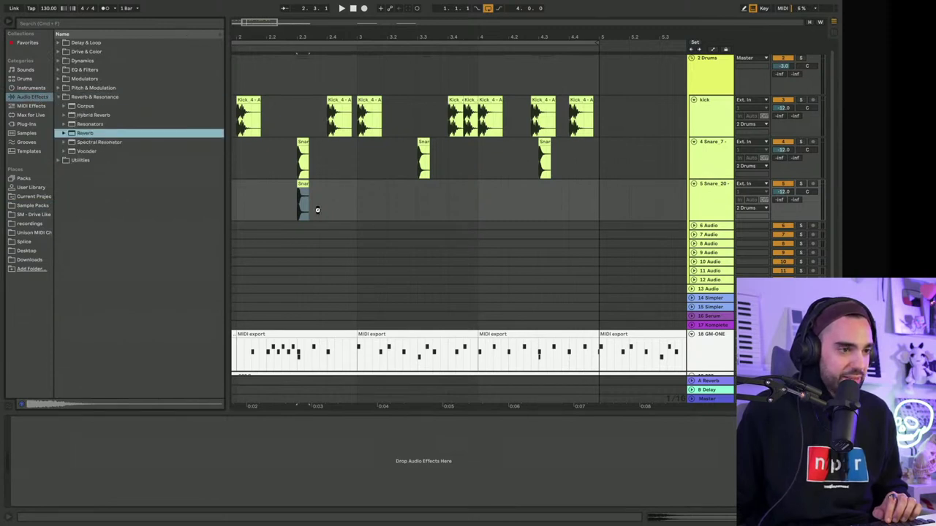
pyautogui.moveTo(318, 210); pyautogui.dragTo(203, 497)
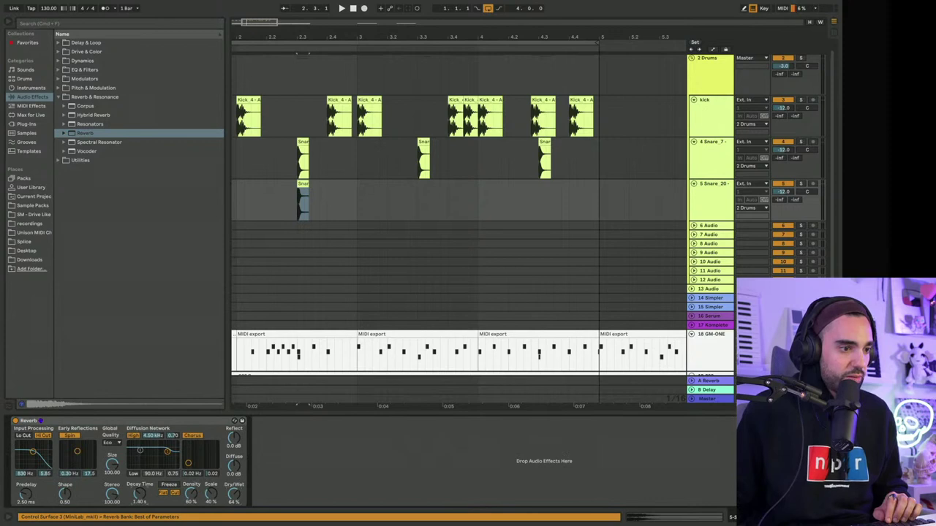
pyautogui.press('space')
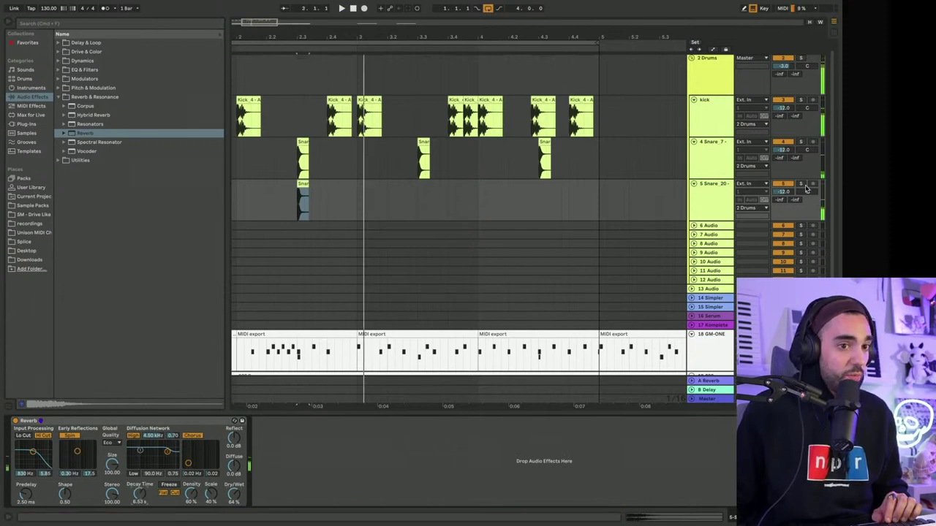
# Step: Hide the browser, play the loop from bar 1, lower the Snare_20 track to -28.8 dB and pan it slightly right
pyautogui.scroll(1, 483, 212)
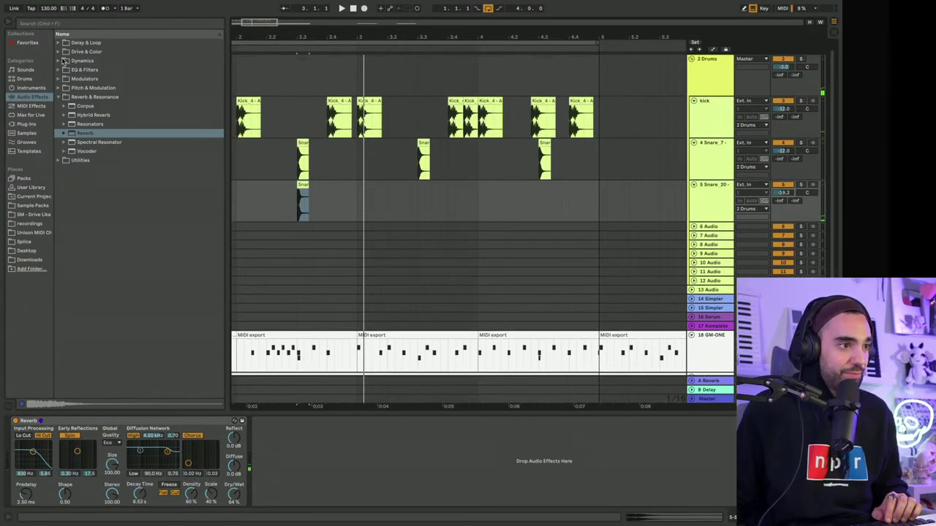
pyautogui.click(6, 21)
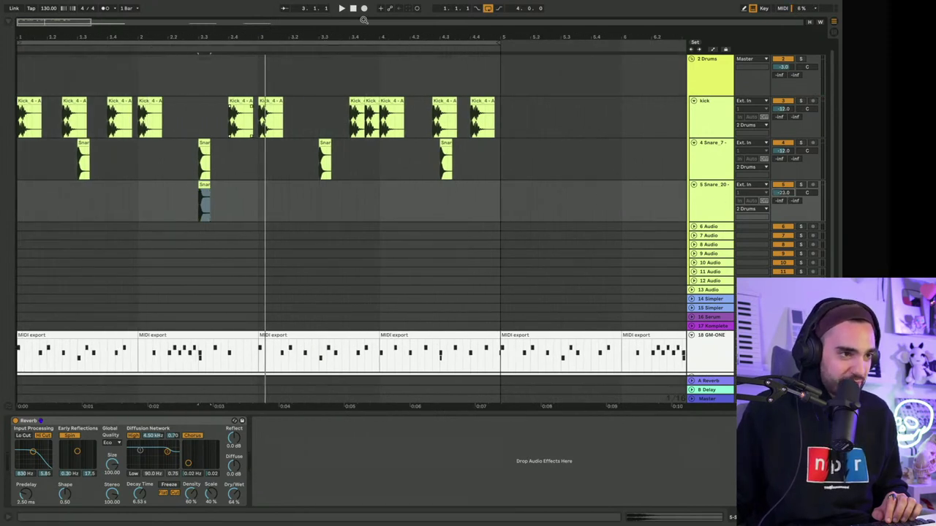
pyautogui.click(353, 8)
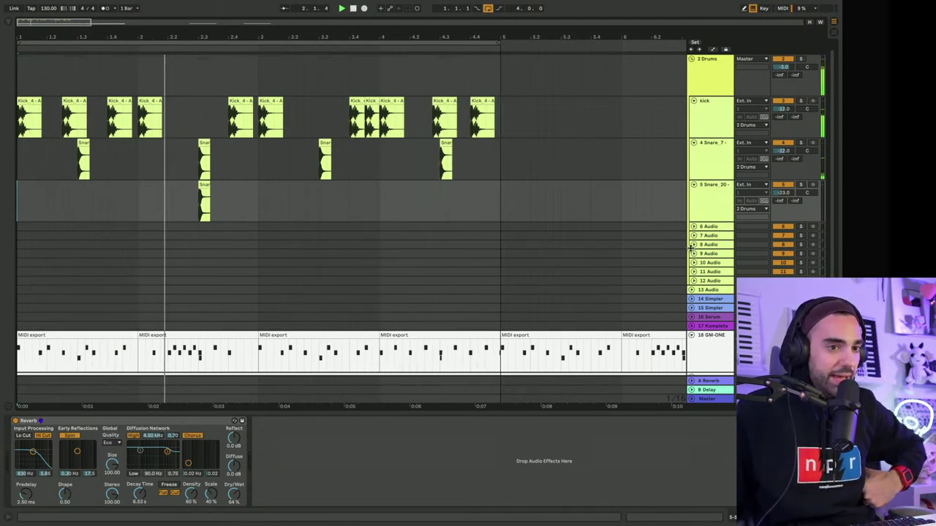
pyautogui.moveTo(784, 192); pyautogui.dragTo(787, 199)
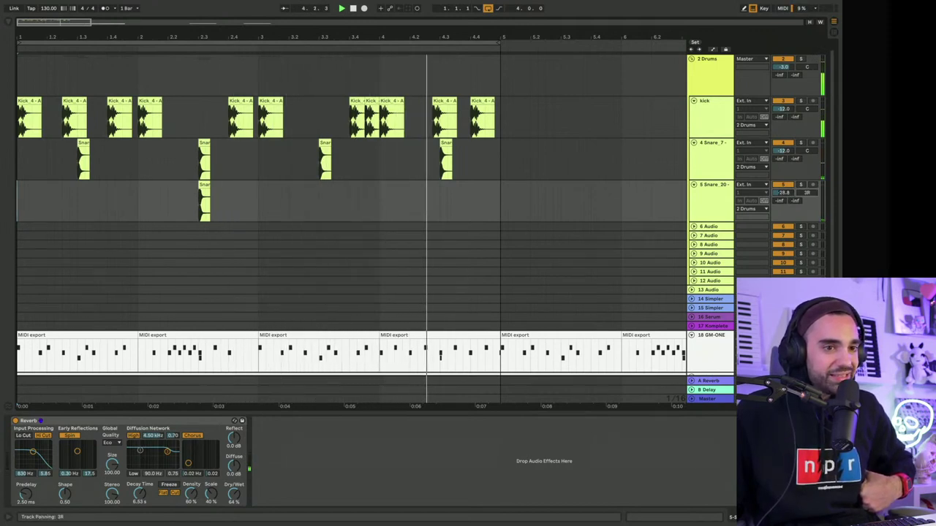
# Step: Pan the Snare_7 track to 12R and trim the Snare_20 track's volume to -29.6 dB during playback
pyautogui.moveTo(807, 152); pyautogui.dragTo(810, 154)
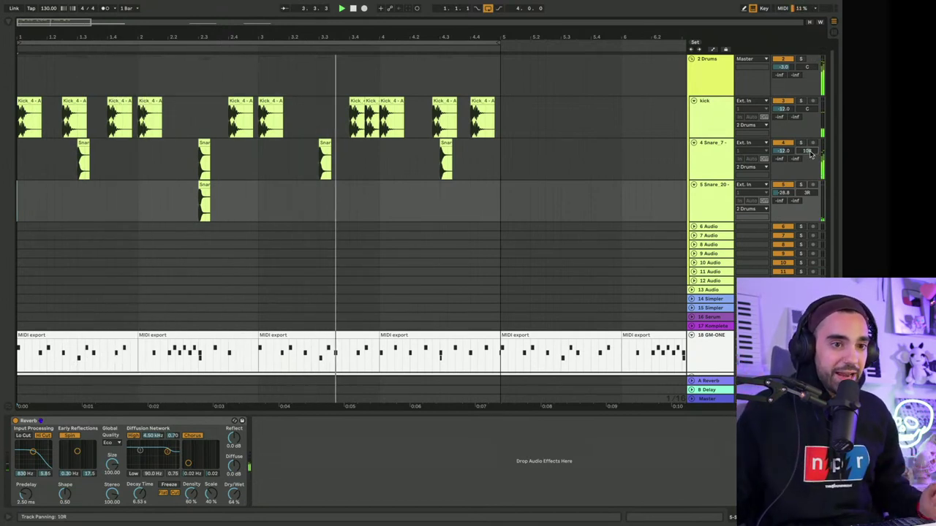
pyautogui.moveTo(810, 154); pyautogui.dragTo(810, 155)
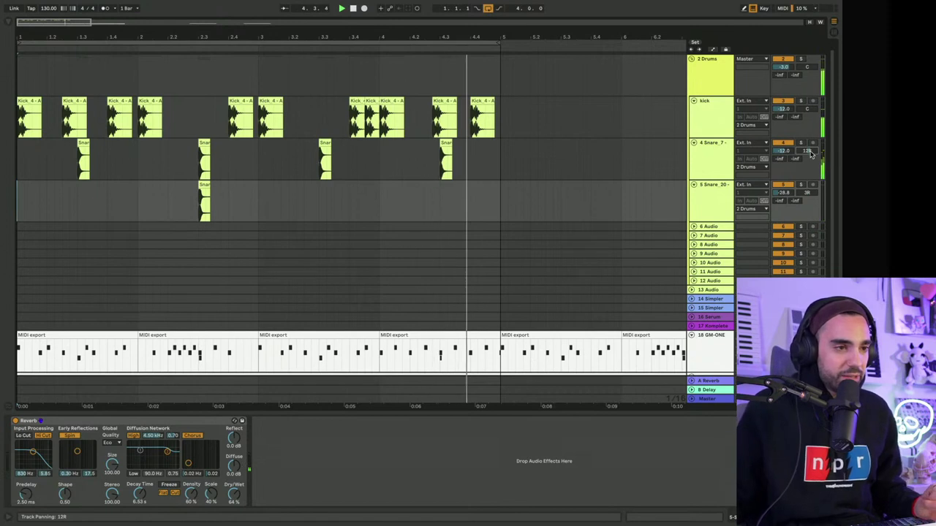
pyautogui.scroll(-1, 674, 165)
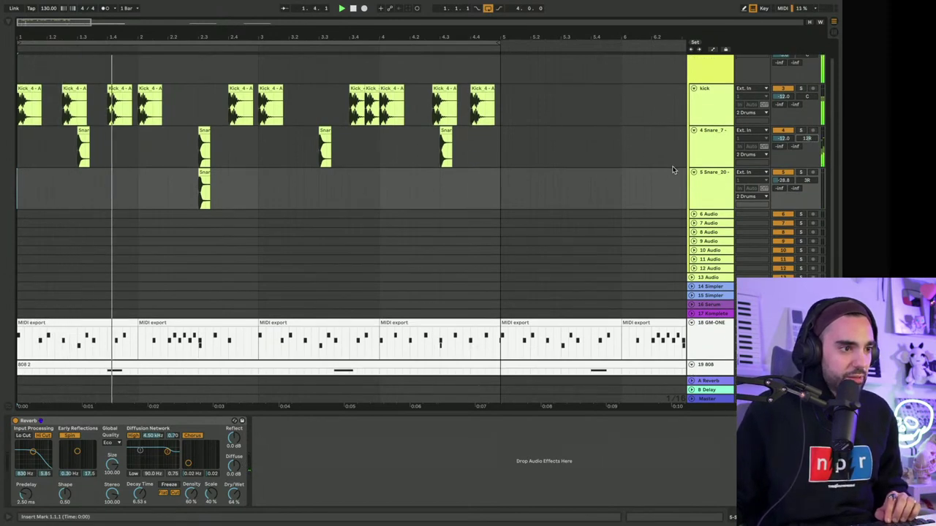
pyautogui.moveTo(784, 183); pyautogui.dragTo(784, 184)
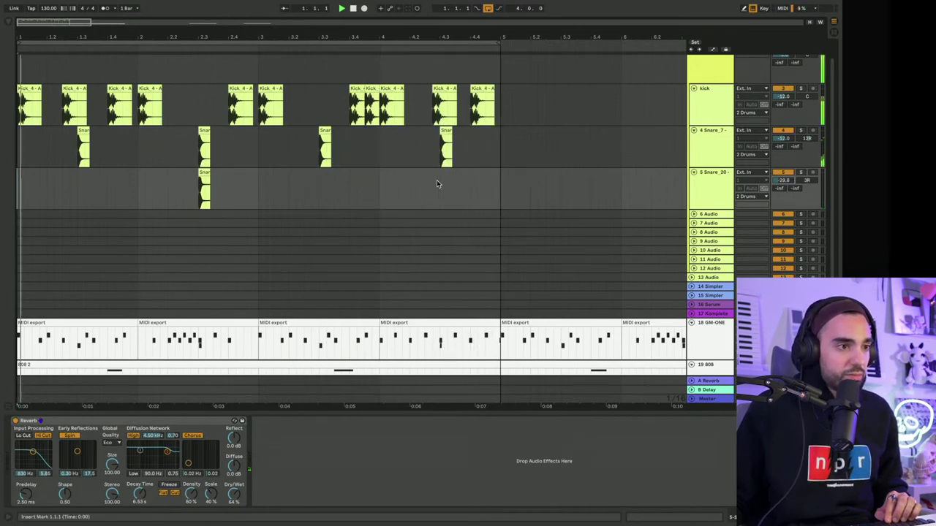
pyautogui.scroll(2, 436, 180)
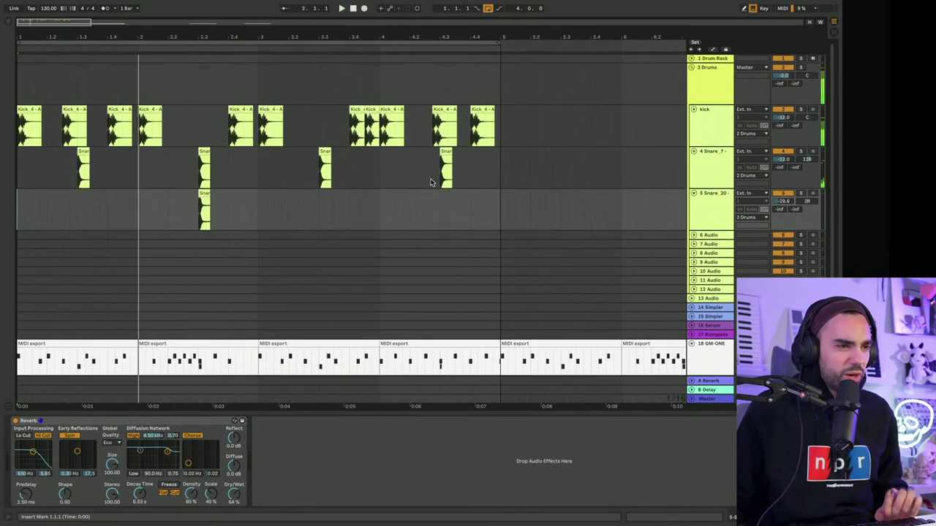
# Step: Expand audio track 6 and audition percussion one-shots such as Percussion_23 from the ADSR Nominated sample pack
pyautogui.click(693, 236)
pyautogui.click(9, 24)
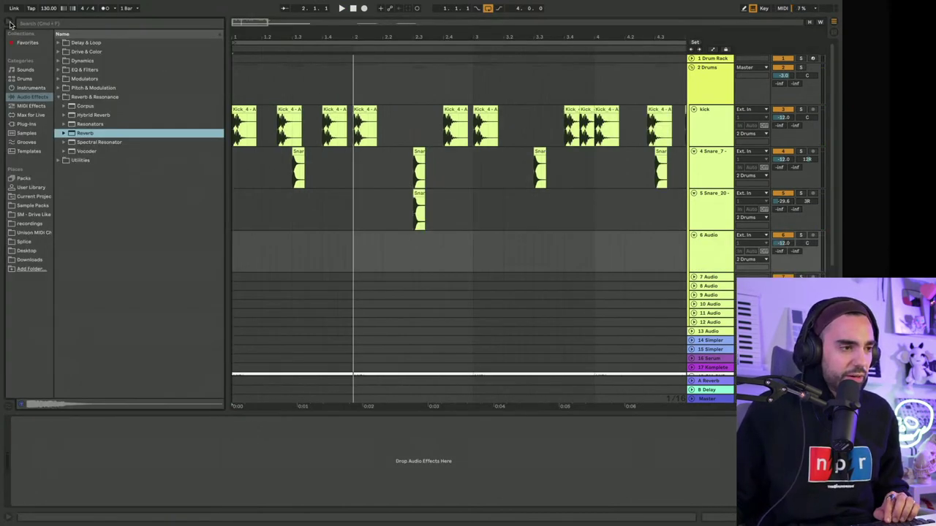
pyautogui.click(33, 206)
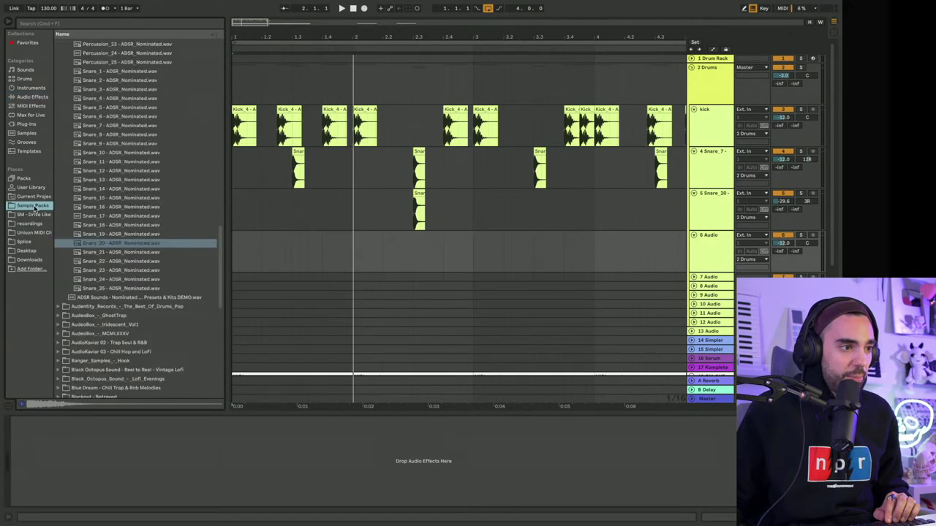
pyautogui.scroll(3, 66, 220)
pyautogui.click(109, 202)
pyautogui.click(110, 136)
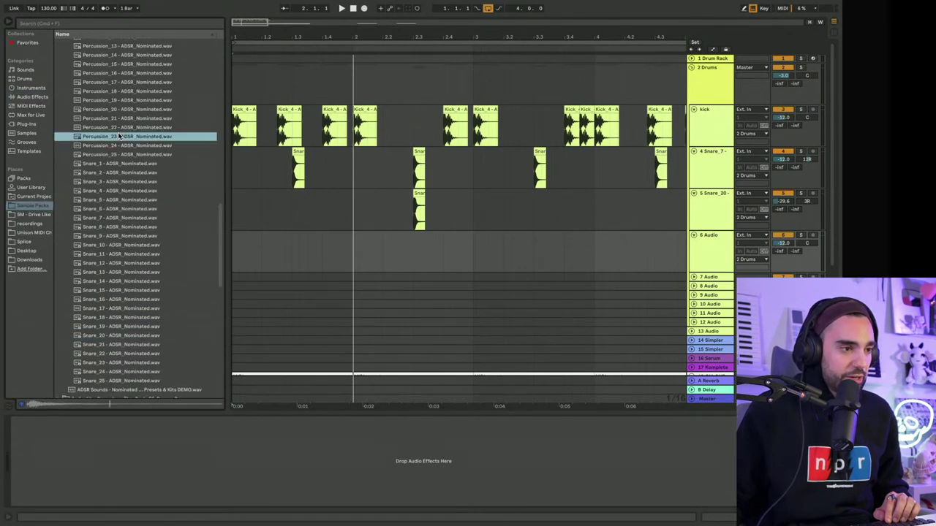
# Step: Audition the first ADSR Nominated hi-hat one-shots and place Hihat_3 on audio track 6 at 1.1.1
pyautogui.scroll(5, 108, 156)
pyautogui.scroll(15, 107, 153)
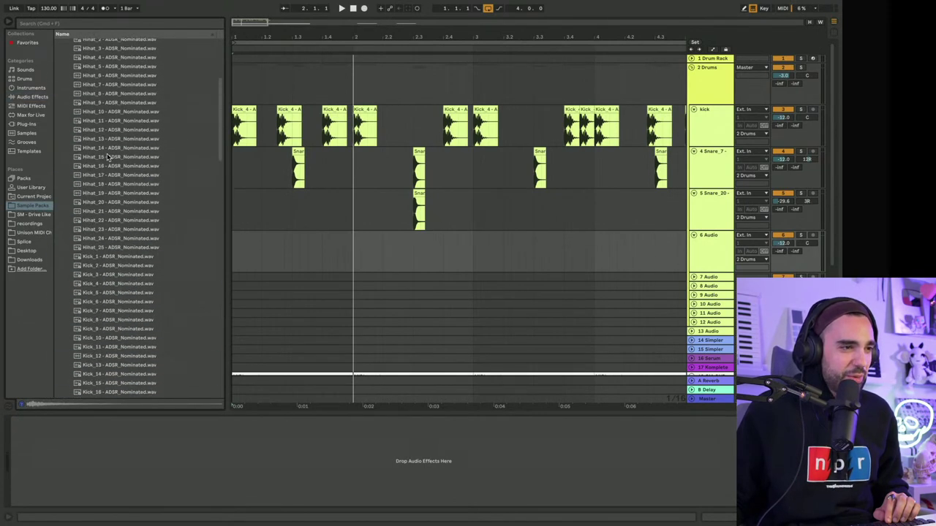
pyautogui.click(107, 156)
pyautogui.click(92, 146)
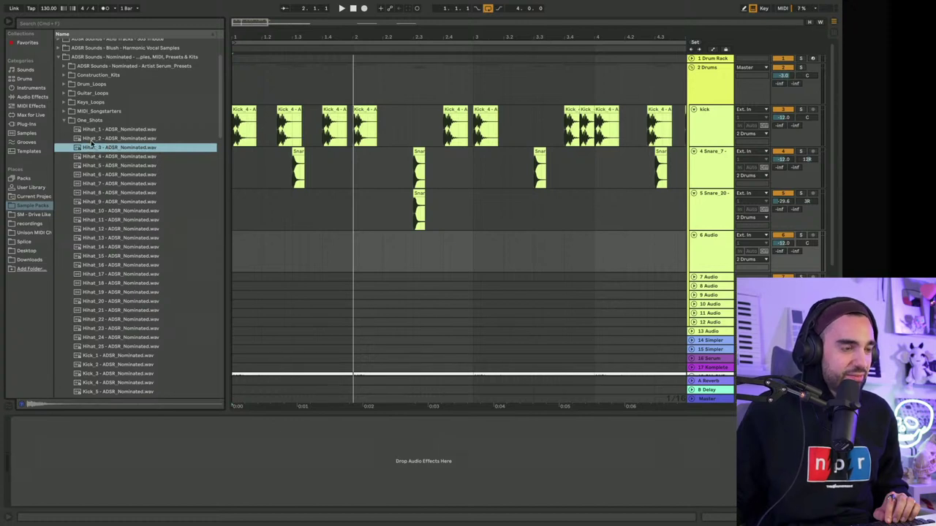
pyautogui.press('Up')
pyautogui.press('Up')
pyautogui.press('Down')
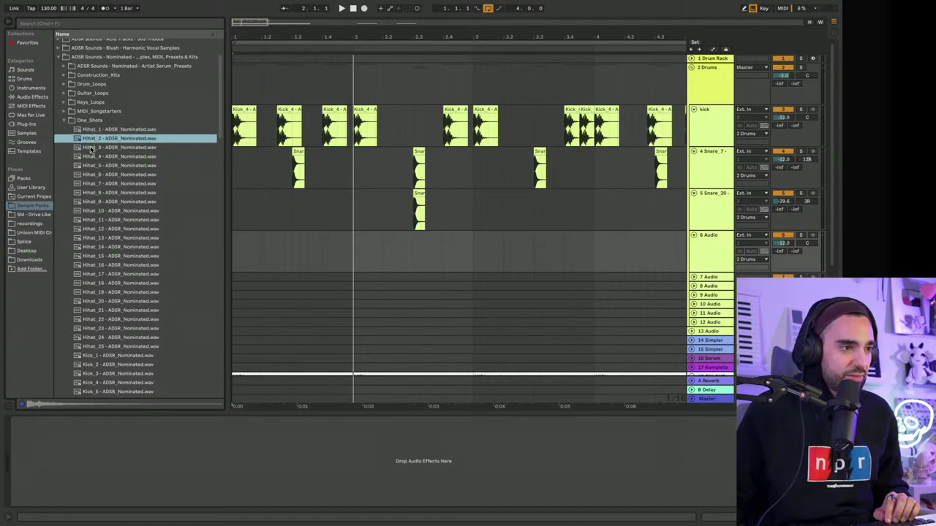
pyautogui.press('Down')
pyautogui.moveTo(90, 149); pyautogui.dragTo(235, 242)
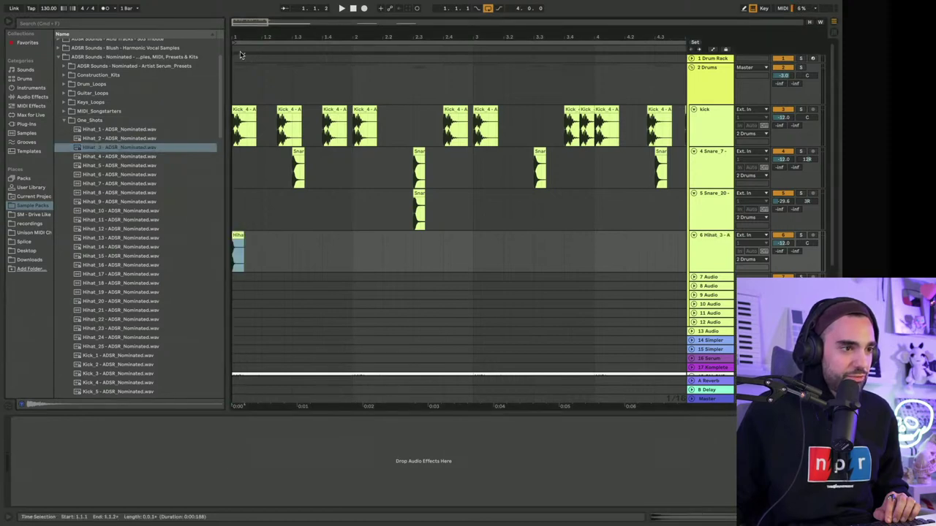
# Step: Shorten the Hihat_3 clip to one sixteenth, ending at 1.1.2, and duplicate it once
pyautogui.scroll(5, 251, 271)
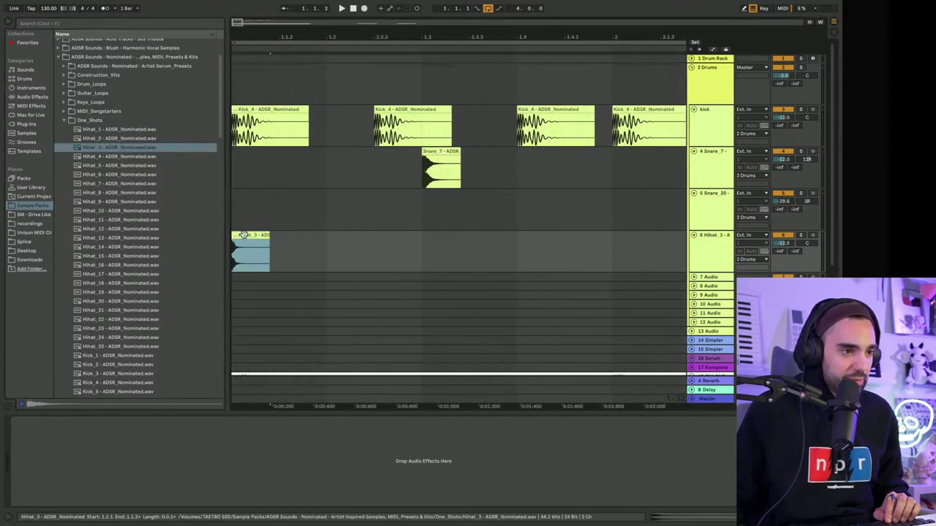
pyautogui.moveTo(257, 236); pyautogui.dragTo(254, 237)
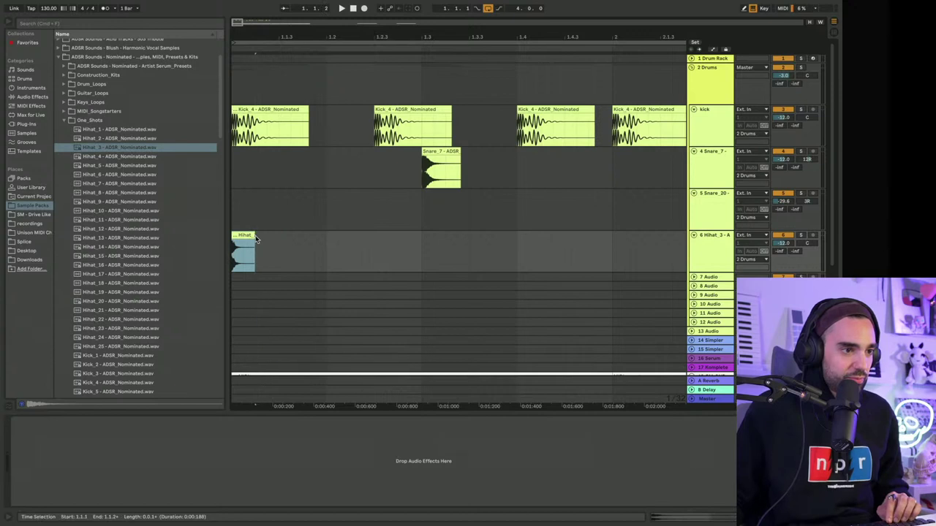
pyautogui.click(253, 238)
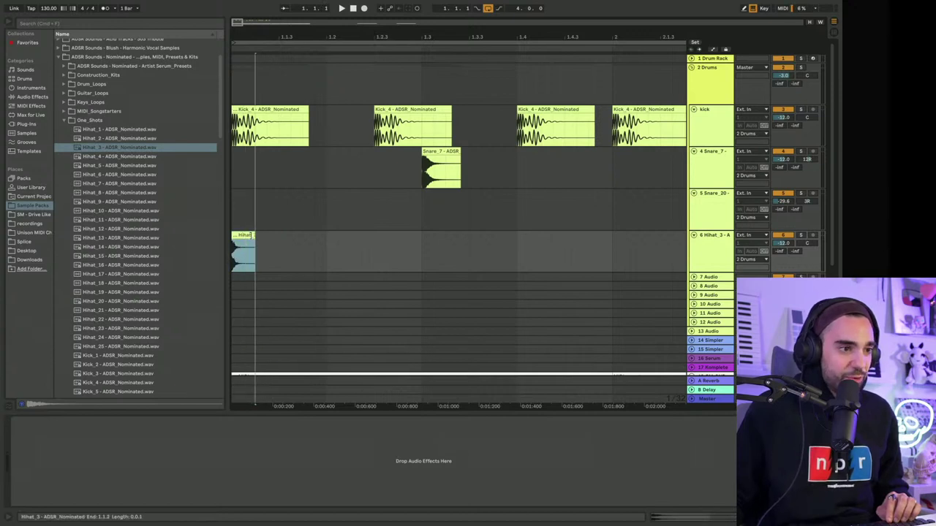
pyautogui.click(245, 236)
pyautogui.press('super+d')
# Step: Play the loop from bar 1 and duplicate the Hihat_3 clip twice more to fill the first beat with sixteenths
pyautogui.click(354, 9)
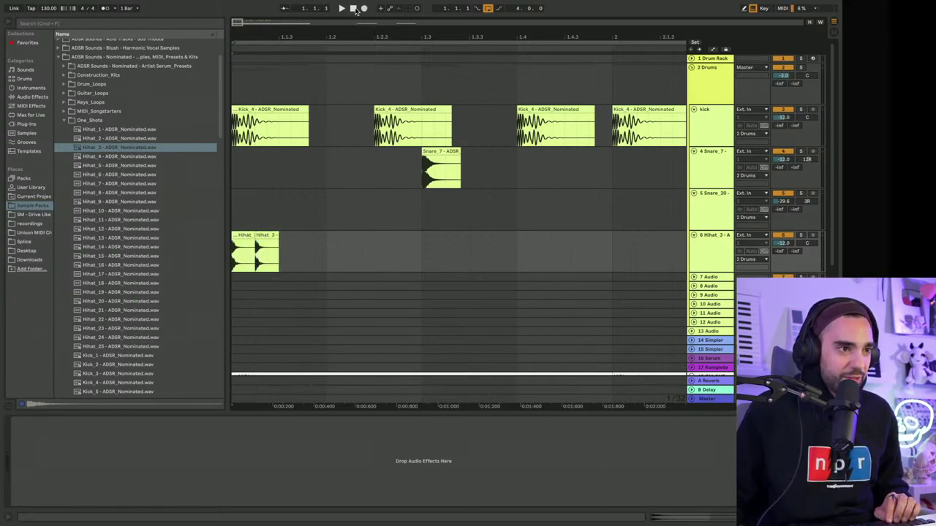
pyautogui.press('space')
pyautogui.click(269, 236)
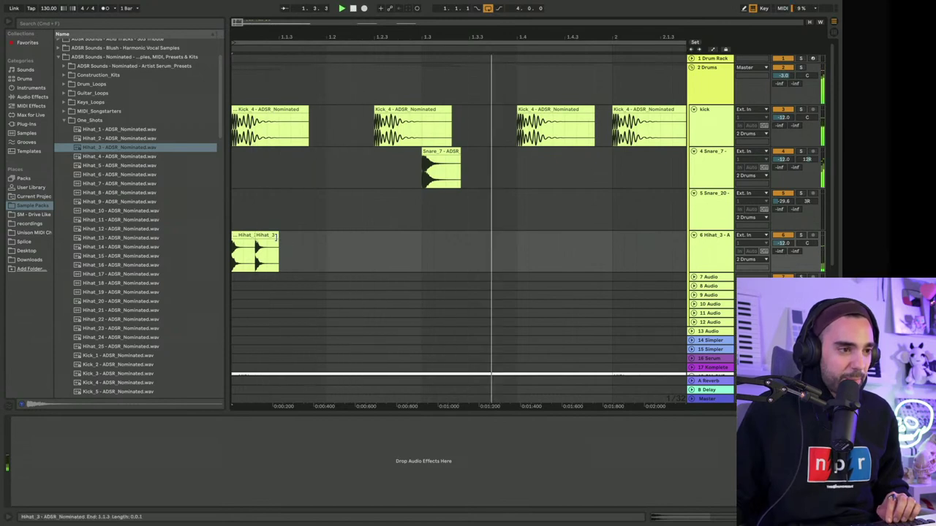
pyautogui.press('super+d')
pyautogui.press('super+d')
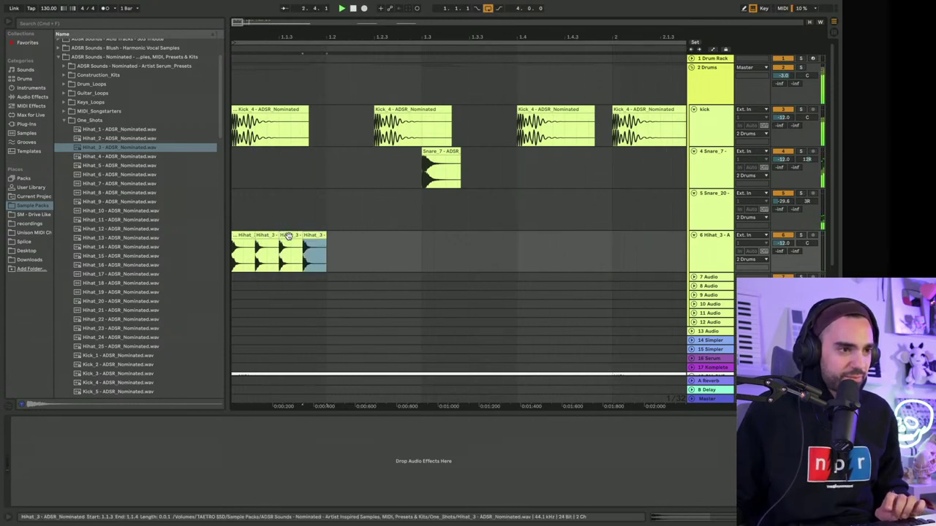
pyautogui.press('space')
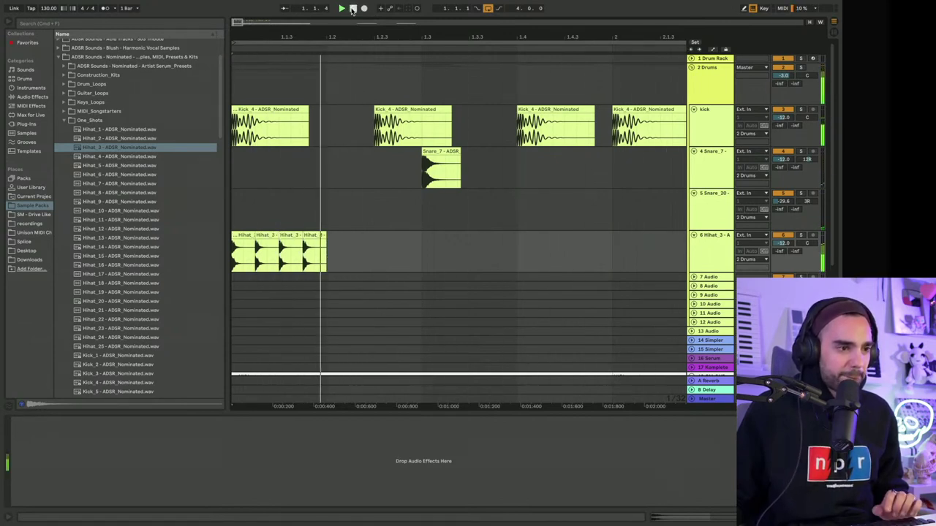
# Step: Replace the first hi-hat with a Hihat_4 clip trimmed to 1.1.2, and extend the following Hihat_3 clip's start back to 1.1.2
pyautogui.click(114, 160)
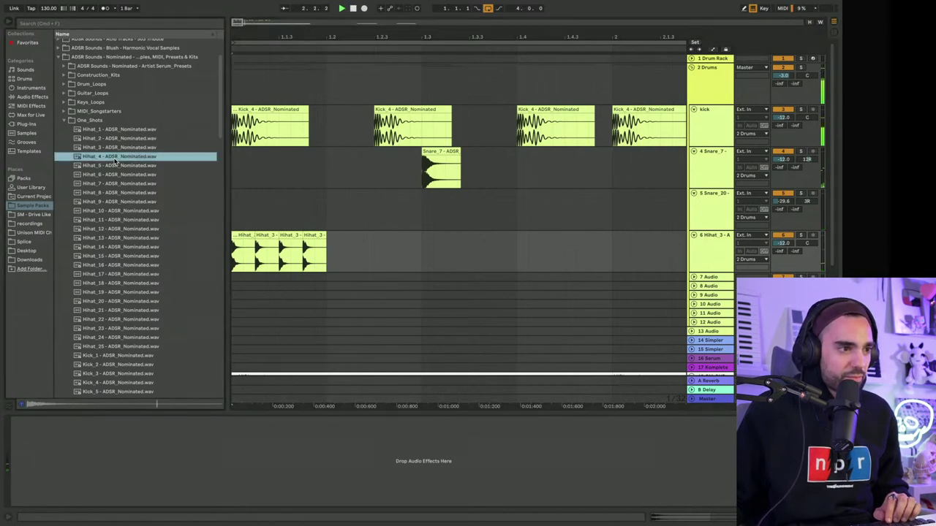
pyautogui.moveTo(112, 160); pyautogui.dragTo(249, 237)
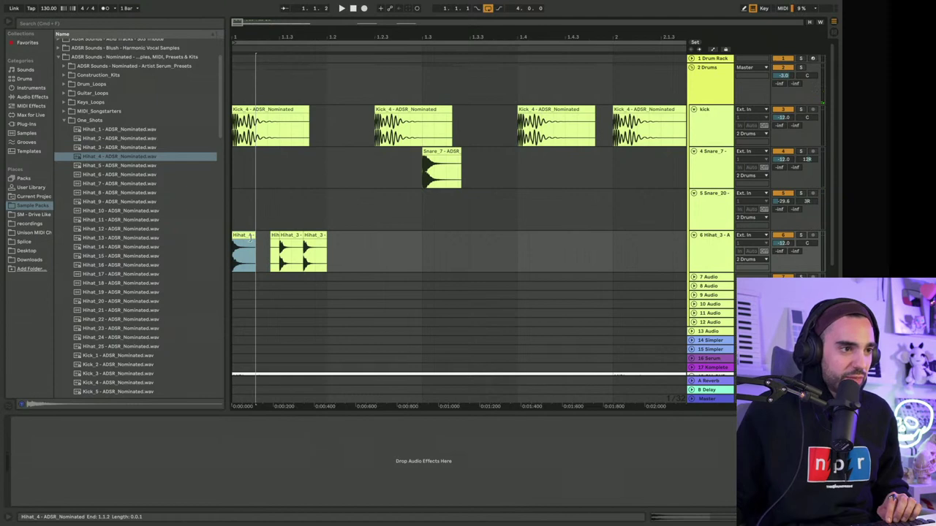
pyautogui.click(273, 238)
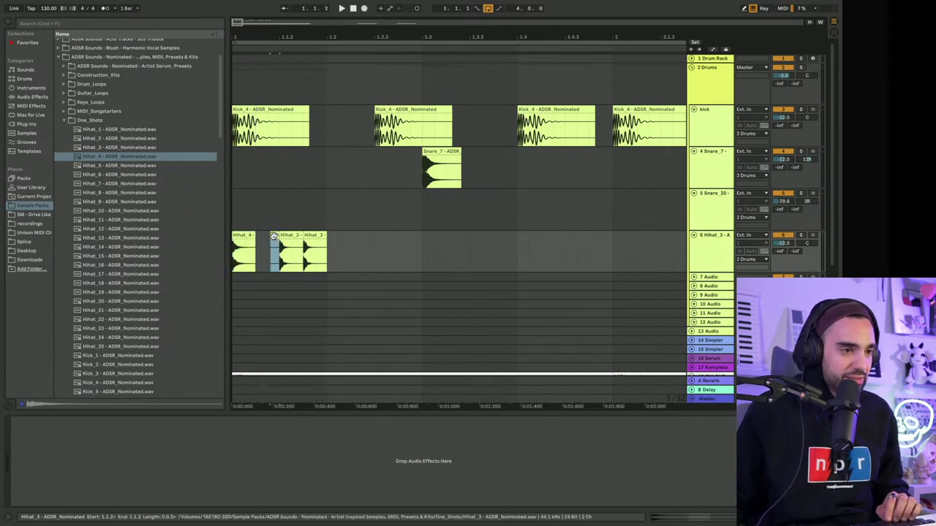
pyautogui.moveTo(270, 238); pyautogui.dragTo(251, 237)
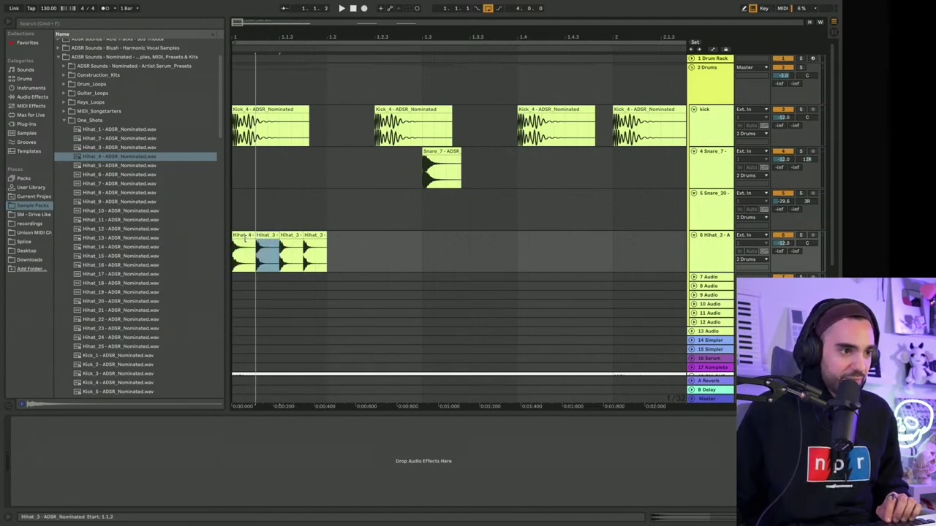
pyautogui.press('space')
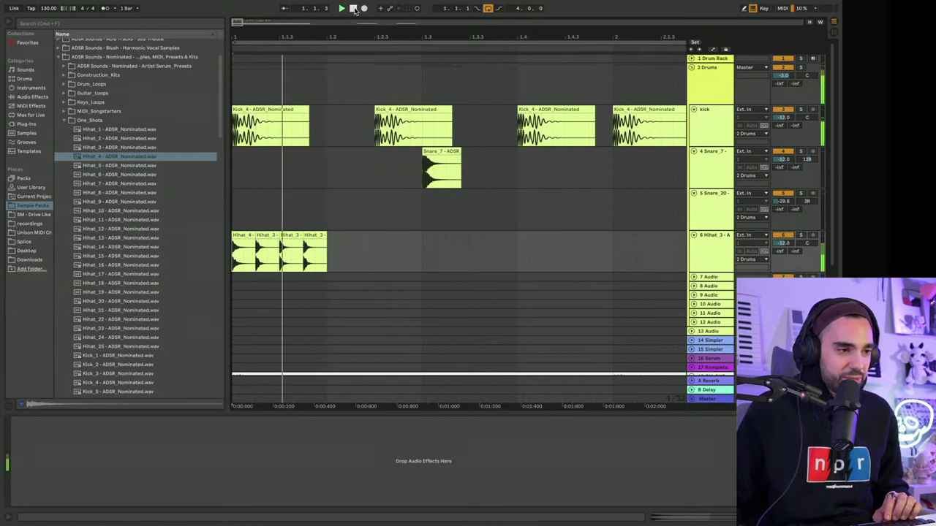
# Step: Audition Hihat_7 and Hihat_6, and replace the fourth sixteenth at 1.1.4 with Hihat_6, checking it in playback
pyautogui.click(290, 240)
pyautogui.click(98, 184)
pyautogui.click(102, 175)
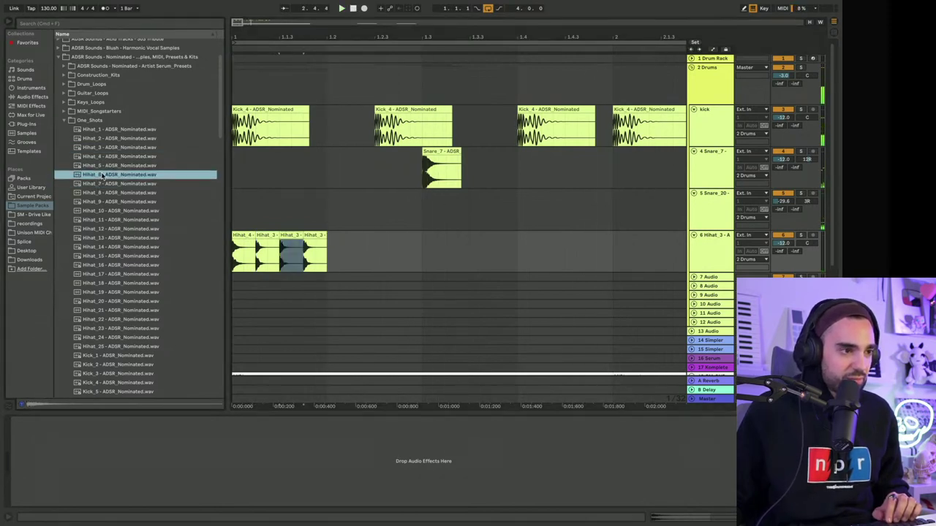
pyautogui.moveTo(102, 173); pyautogui.dragTo(334, 235)
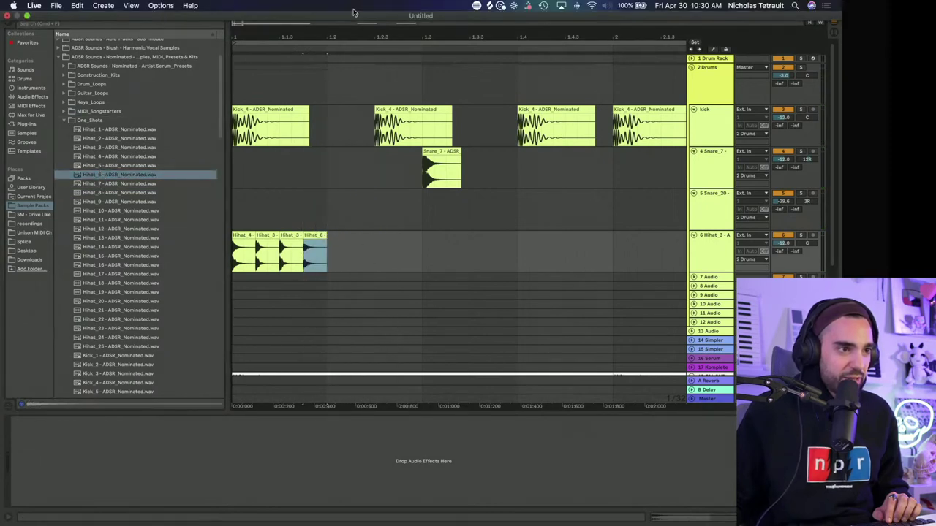
pyautogui.press('space')
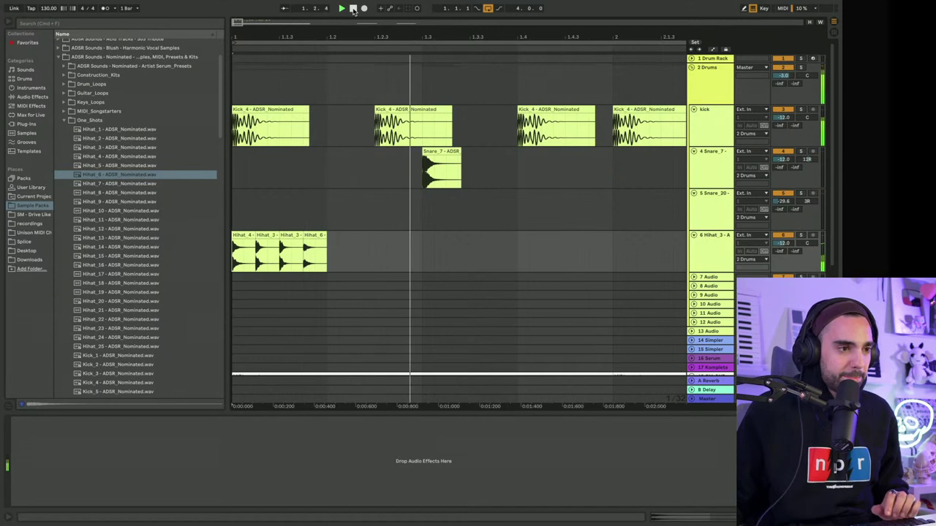
# Step: Copy the Hihat_3 clip at 1.1.2 and paste it four times to fill beat 1.2 with sixteenths
pyautogui.press('-')
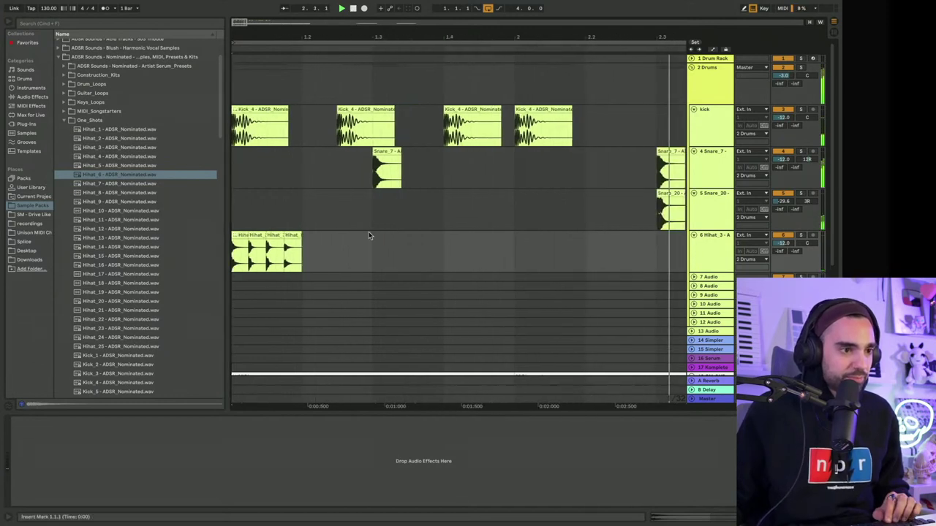
pyautogui.click(254, 234)
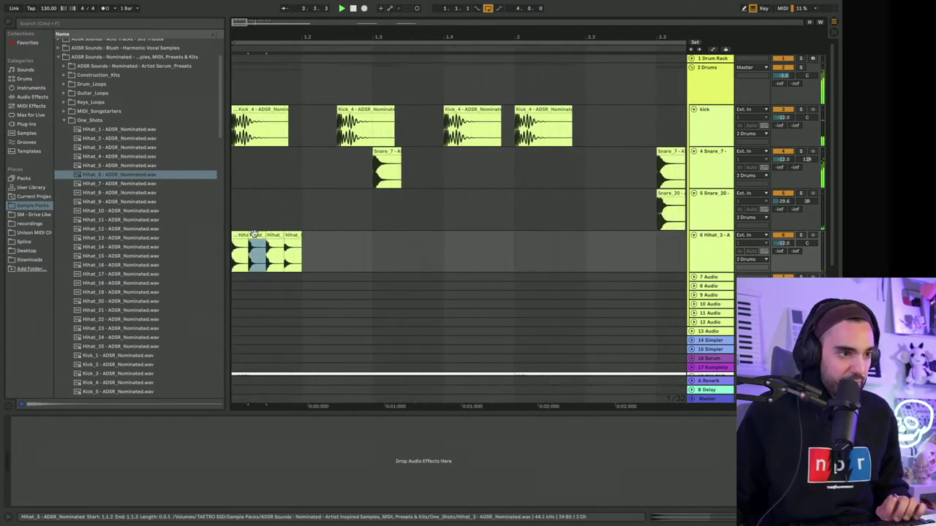
pyautogui.click(303, 236)
pyautogui.hotkey('ctrl', 'v')
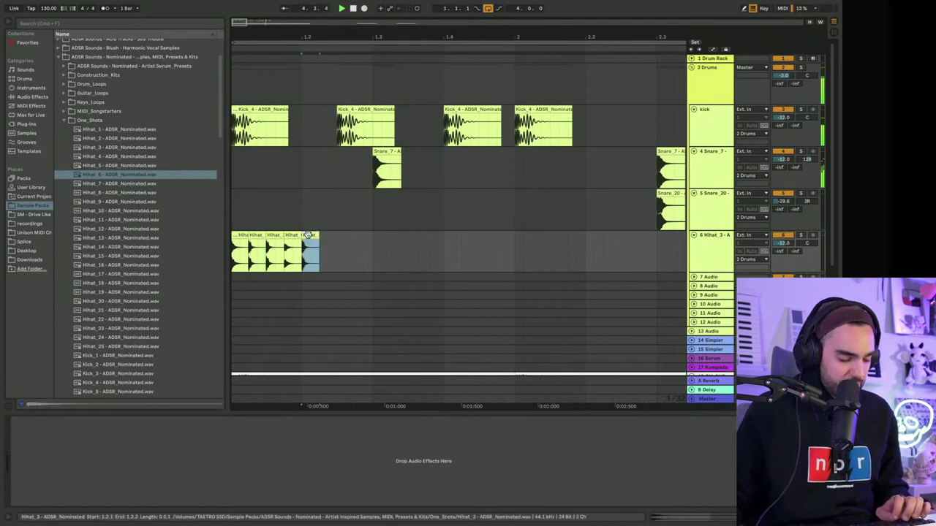
pyautogui.hotkey('ctrl', 'v')
pyautogui.hotkey('ctrl', 'v')
pyautogui.hotkey('ctrl', 'v')
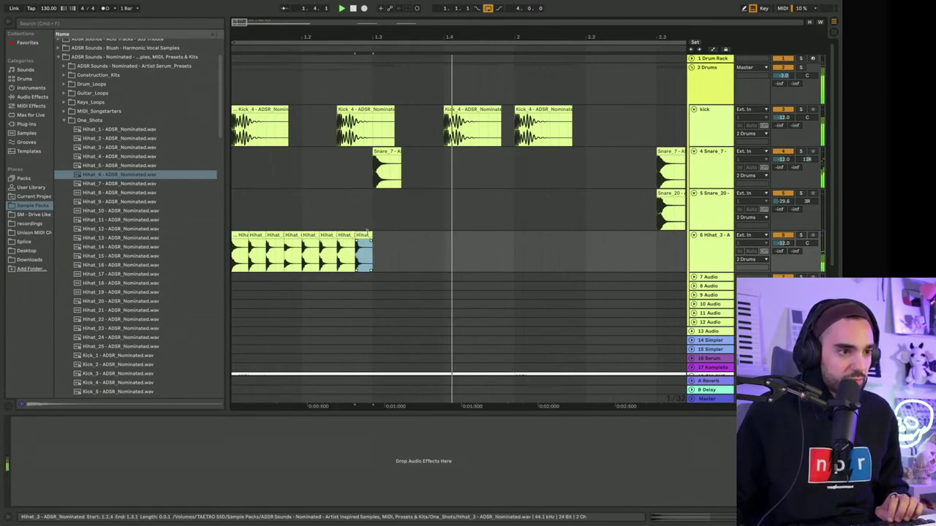
# Step: Duplicate the two-beat hi-hat pattern repeatedly until it fills all four bars up to bar 5
pyautogui.moveTo(367, 235); pyautogui.dragTo(233, 235)
pyautogui.hotkey('ctrl', 'd')
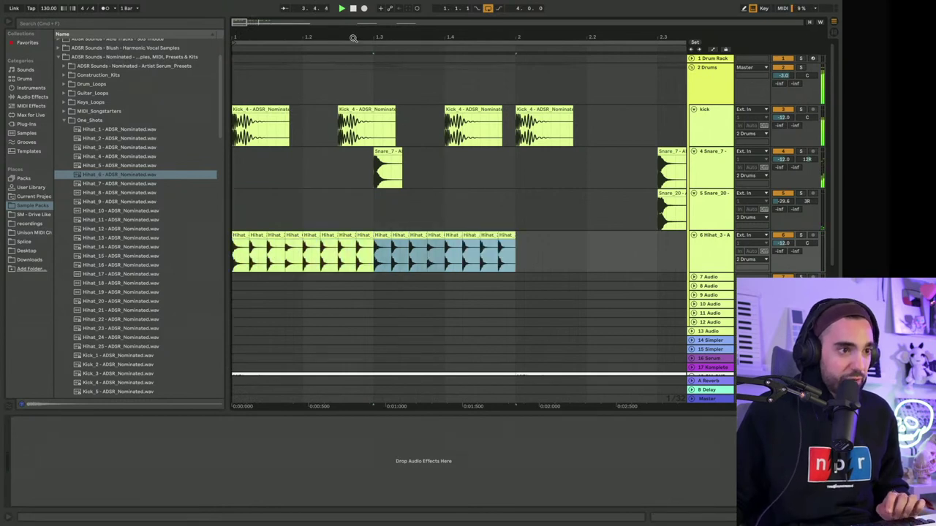
pyautogui.press('-')
pyautogui.hotkey('ctrl', 'd')
pyautogui.hotkey('ctrl', 'd')
pyautogui.hotkey('ctrl', 'd')
pyautogui.hotkey('ctrl', 'd')
pyautogui.hotkey('ctrl', 'd')
pyautogui.hotkey('ctrl', 'd')
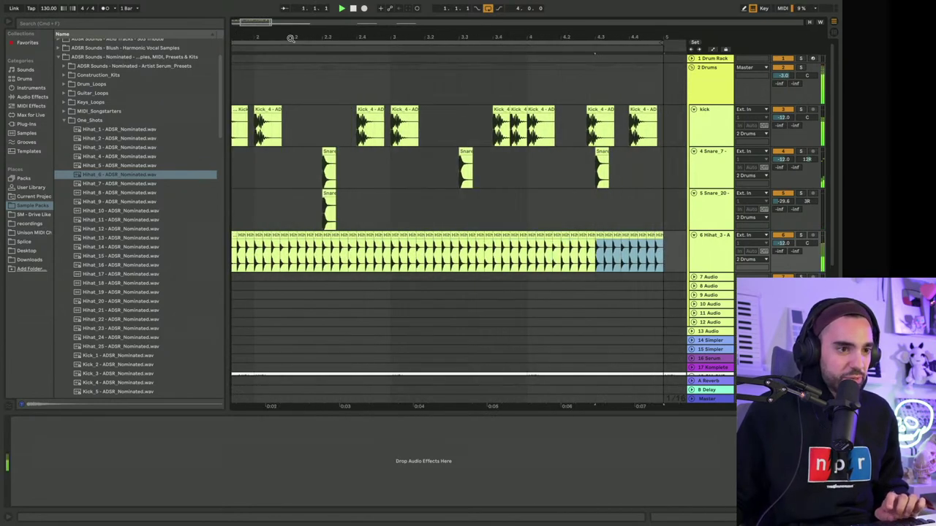
# Step: Lower the hi-hat track's volume to -21.7 dB and pan it to 4R
pyautogui.press('space')
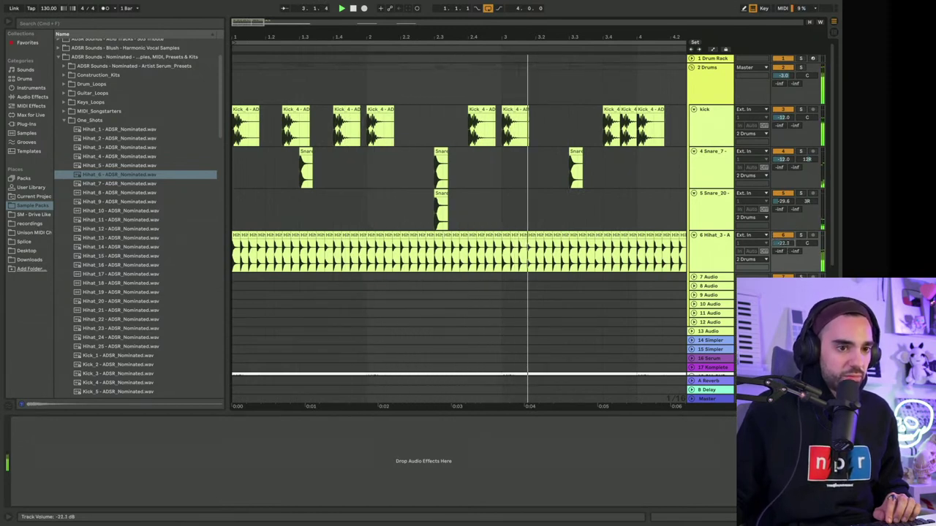
pyautogui.moveTo(807, 243); pyautogui.dragTo(807, 240)
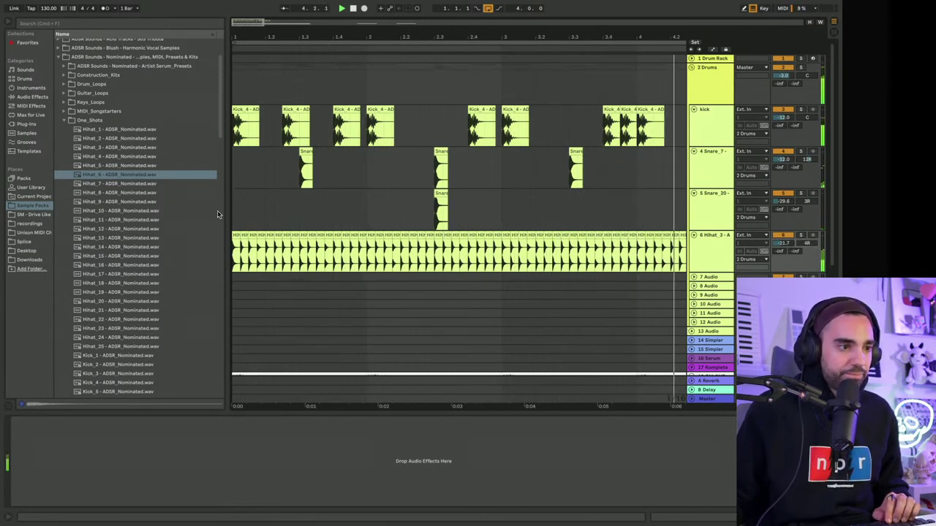
# Step: Audition Hihat_4, Hihat_3 and Hihat_1, and add a short Hihat_1 hit halfway between 1.2.2 and 1.2.3 on the hi-hat track
pyautogui.moveTo(245, 38); pyautogui.dragTo(392, 275)
pyautogui.press('space')
pyautogui.click(116, 156)
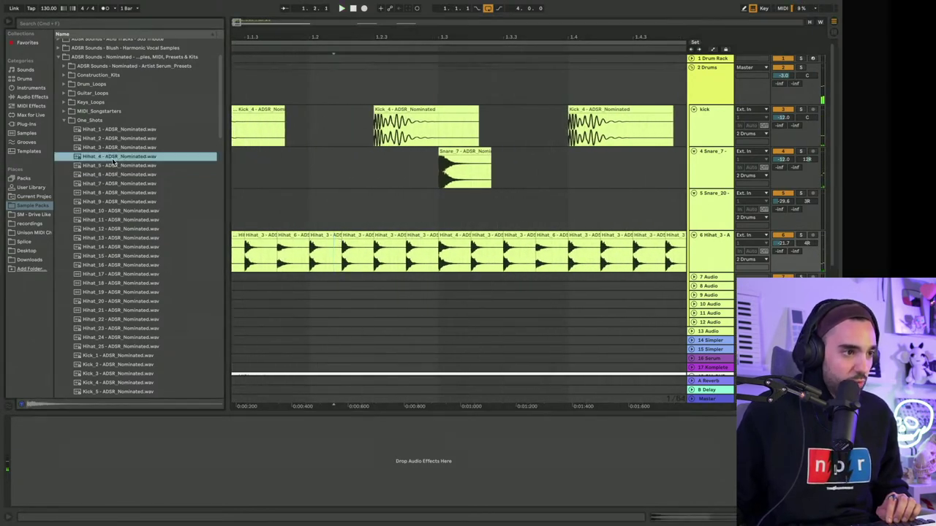
pyautogui.click(112, 147)
pyautogui.click(108, 130)
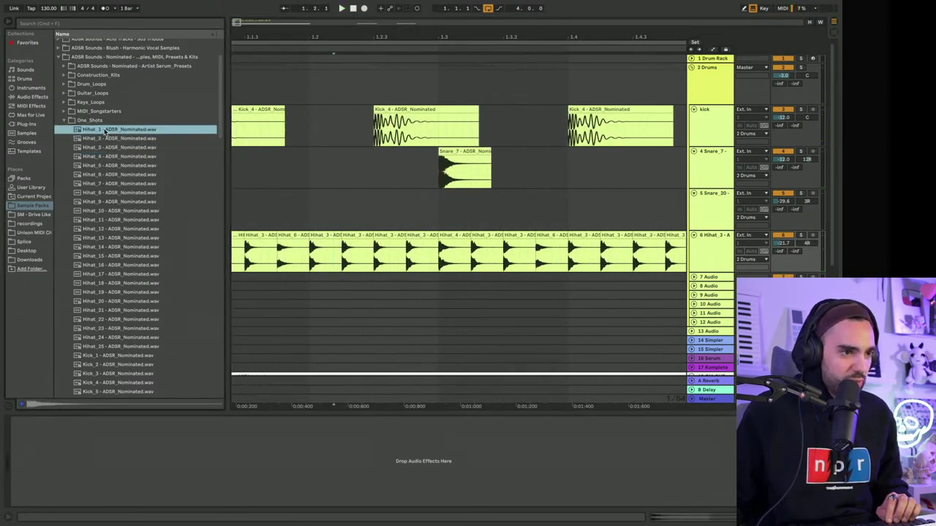
pyautogui.moveTo(99, 129)
pyautogui.mouseDown()
pyautogui.moveTo(352, 213)
pyautogui.moveTo(368, 193)
pyautogui.moveTo(361, 250)
pyautogui.mouseUp()
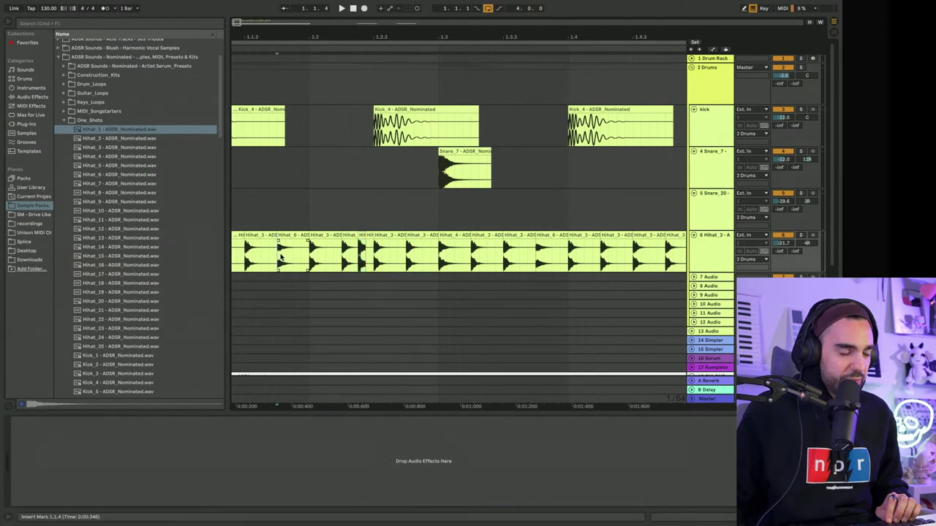
# Step: Play the loop to check the added Hihat_1 hit within the drum pattern
pyautogui.press('space')
pyautogui.press('+')
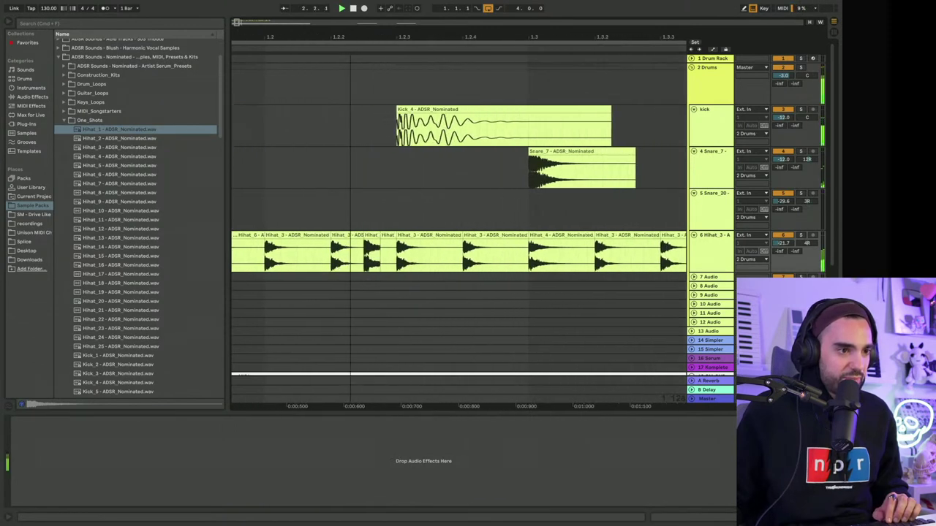
pyautogui.click(265, 252)
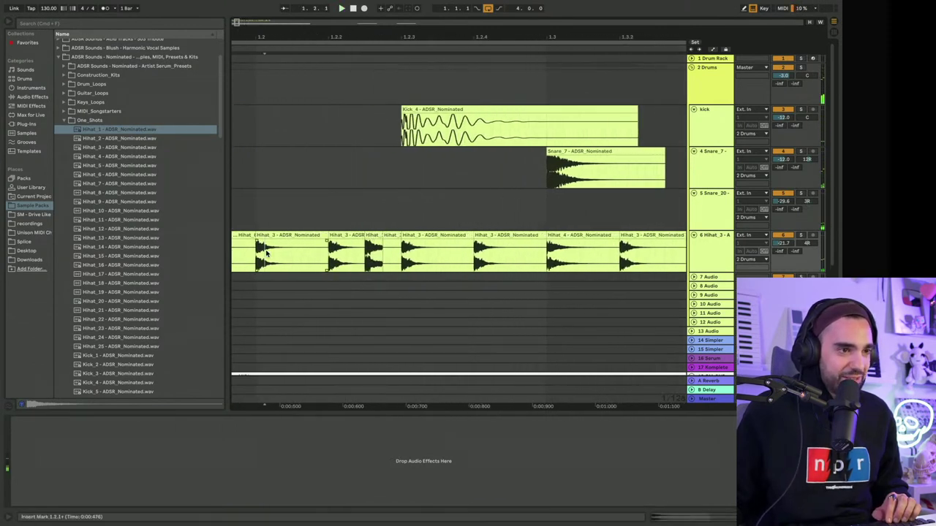
pyautogui.moveTo(387, 23); pyautogui.dragTo(366, 13)
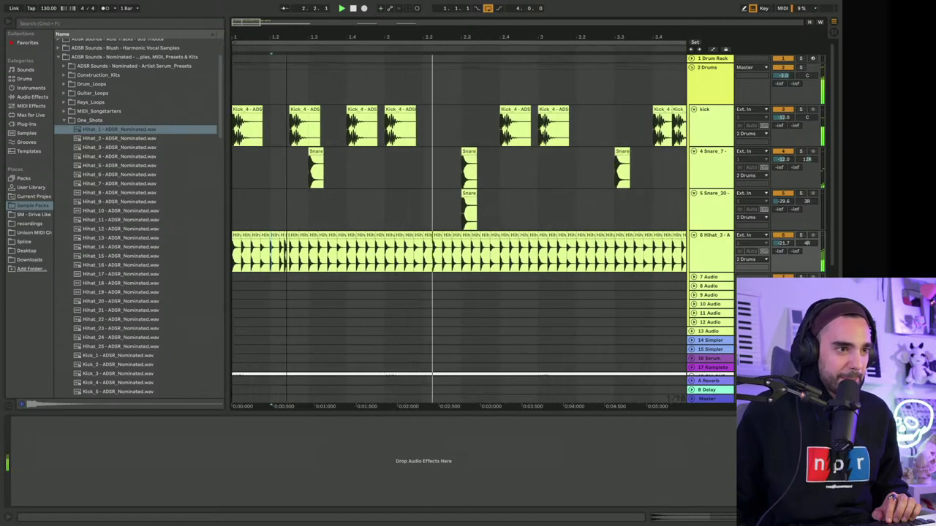
pyautogui.click(353, 8)
pyautogui.press('space')
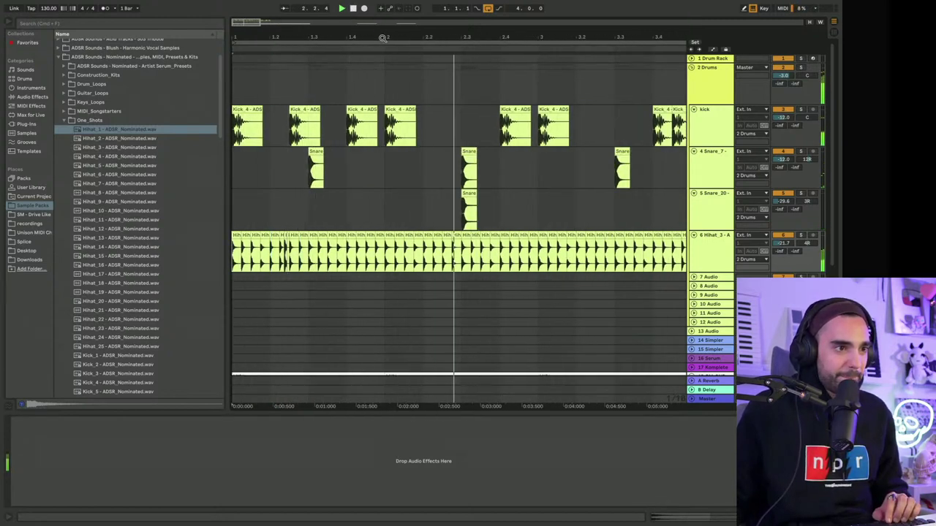
# Step: Audition further ADSR Nominated hi-hat one-shots, from Hihat_2 through Hihat_25 and back to Hihat_6, for an extra hit in bar 3
pyautogui.moveTo(281, 32); pyautogui.dragTo(212, 32)
pyautogui.scroll(2, 252, 170)
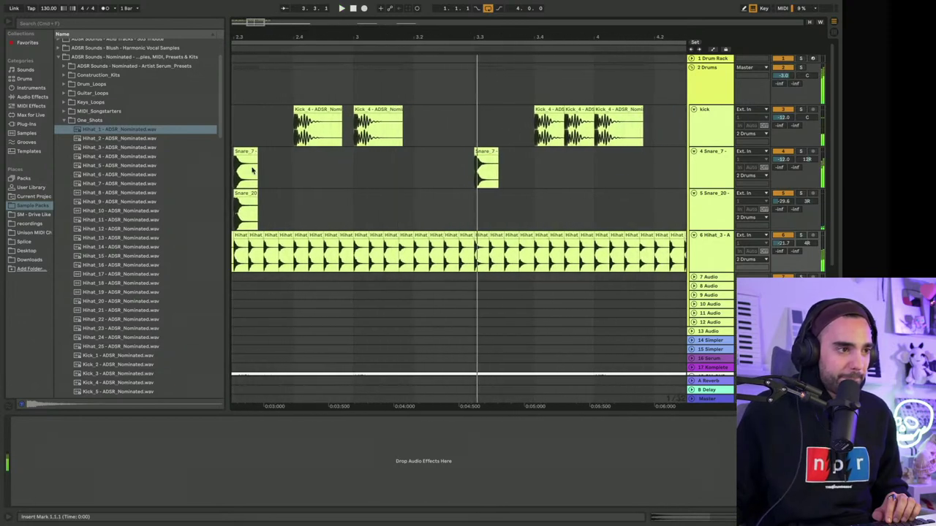
pyautogui.click(125, 139)
pyautogui.click(104, 157)
pyautogui.click(105, 211)
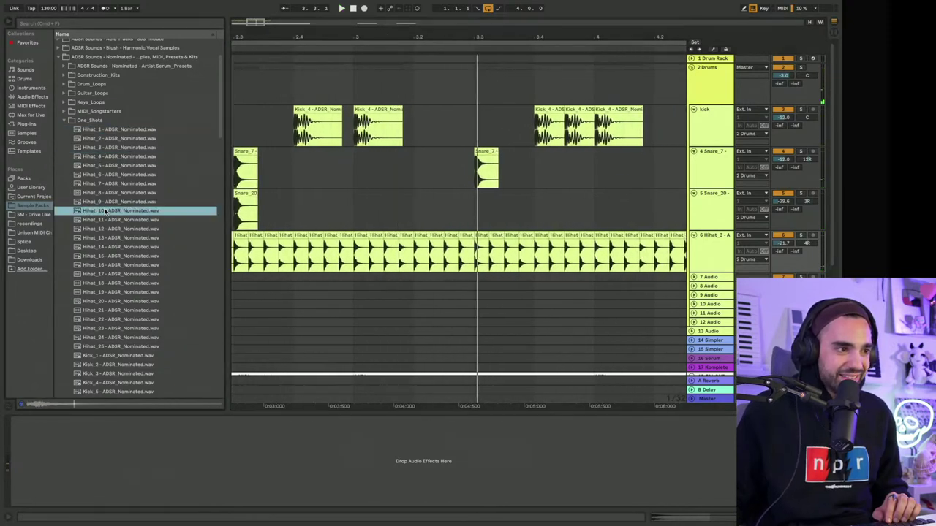
pyautogui.click(101, 220)
pyautogui.click(101, 237)
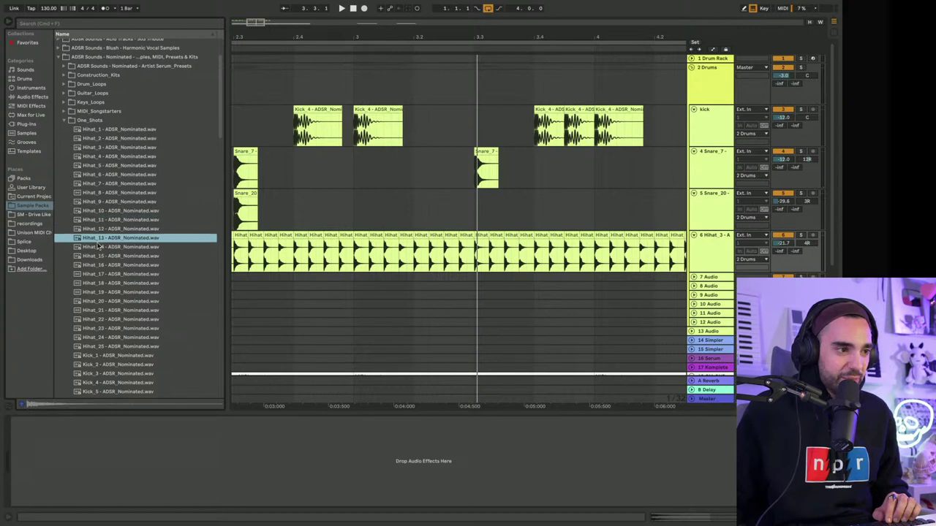
pyautogui.click(105, 283)
pyautogui.click(105, 320)
pyautogui.click(104, 338)
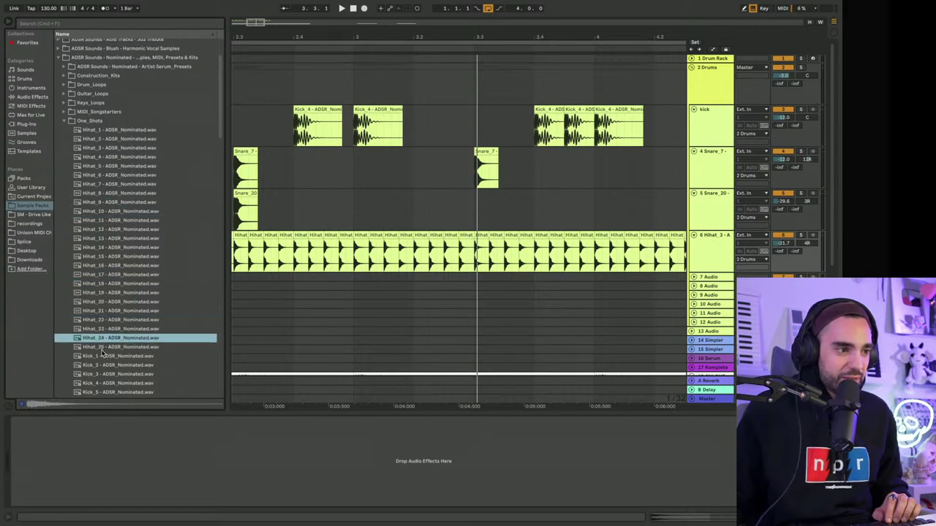
pyautogui.click(104, 346)
pyautogui.click(121, 209)
pyautogui.click(108, 193)
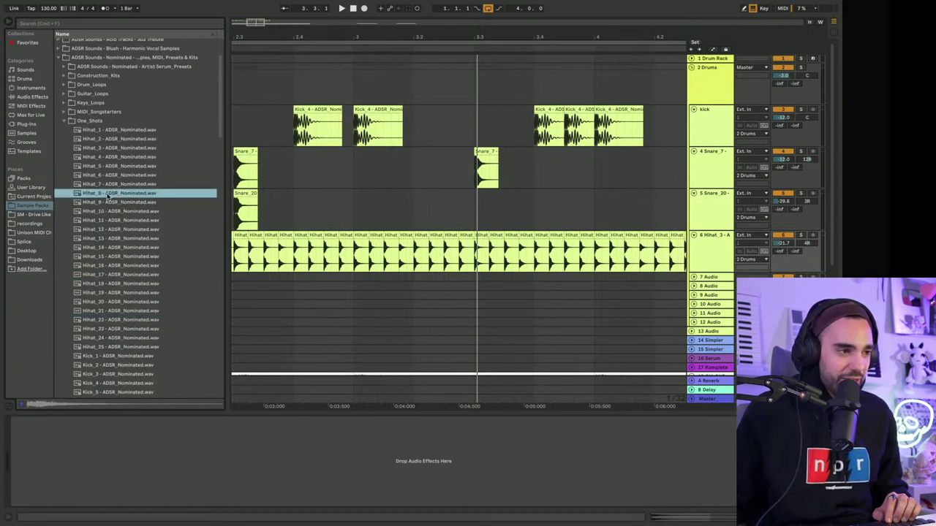
pyautogui.click(106, 175)
# Step: Add Hihat_6 halfway between 3.2.3 and 3.2.4 via track 5, shorten it, move it onto the hi-hat track and play it back
pyautogui.moveTo(95, 177)
pyautogui.mouseDown()
pyautogui.moveTo(439, 193)
pyautogui.moveTo(456, 195)
pyautogui.moveTo(457, 204)
pyautogui.mouseUp()
pyautogui.click(398, 219)
pyautogui.moveTo(435, 36); pyautogui.dragTo(439, 65)
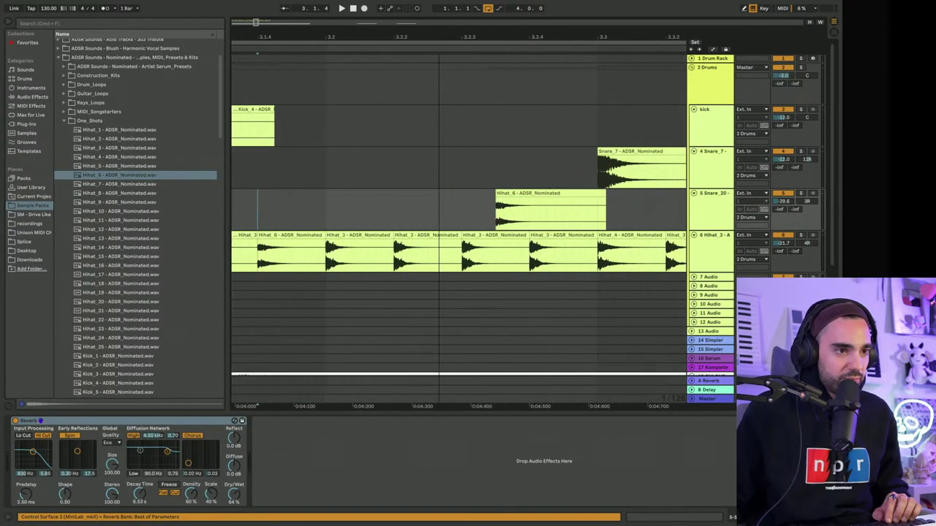
pyautogui.moveTo(604, 193); pyautogui.dragTo(521, 193)
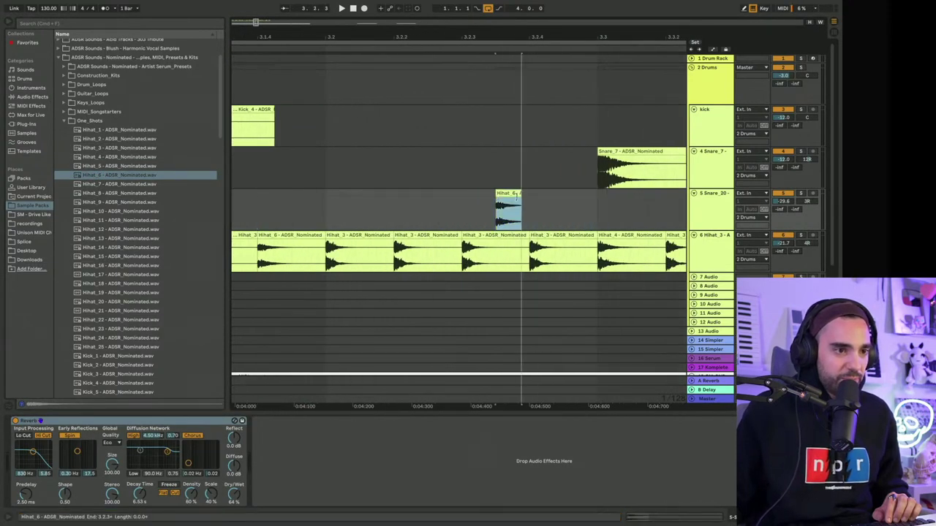
pyautogui.moveTo(487, 250); pyautogui.dragTo(509, 243)
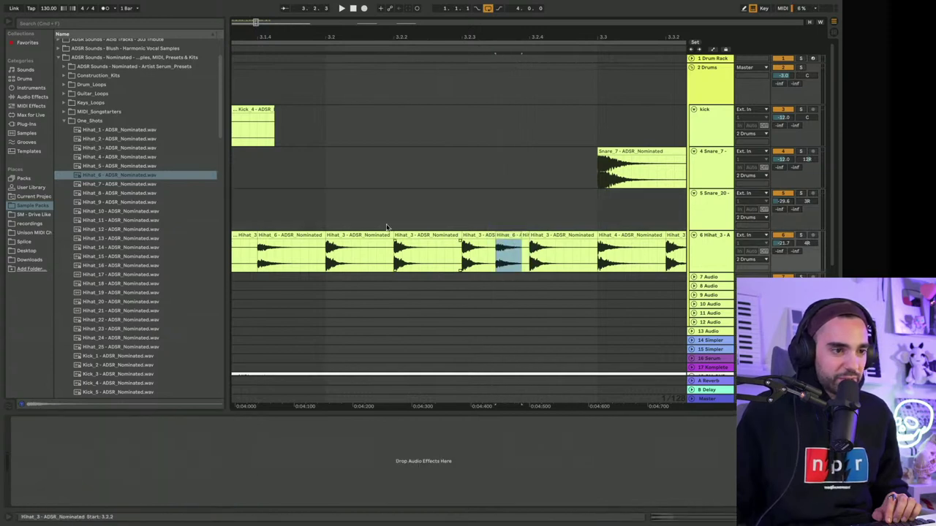
pyautogui.click(317, 168)
pyautogui.press('space')
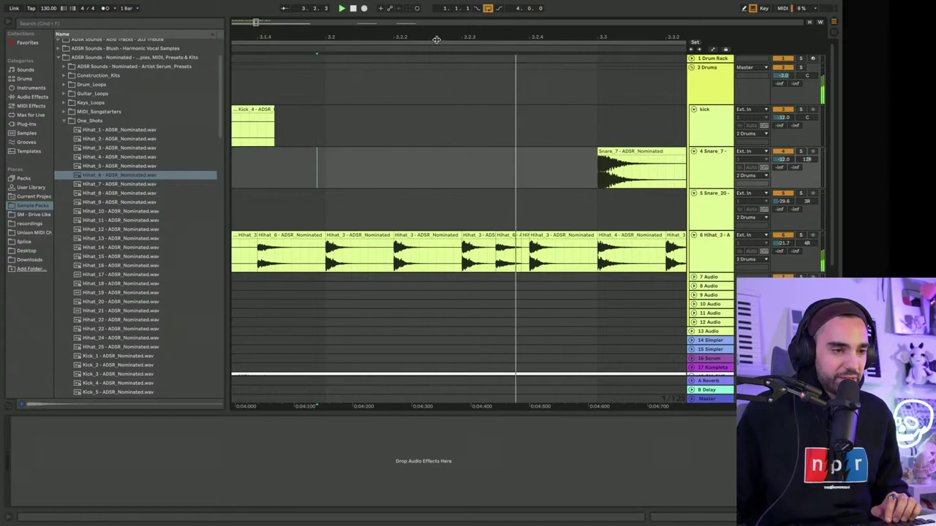
# Step: Place another Hihat_6 on track 5 halfway between 4.4.2 and 4.4.3, and trim its end to 4.4.3
pyautogui.press('-')
pyautogui.press('-')
pyautogui.press('-')
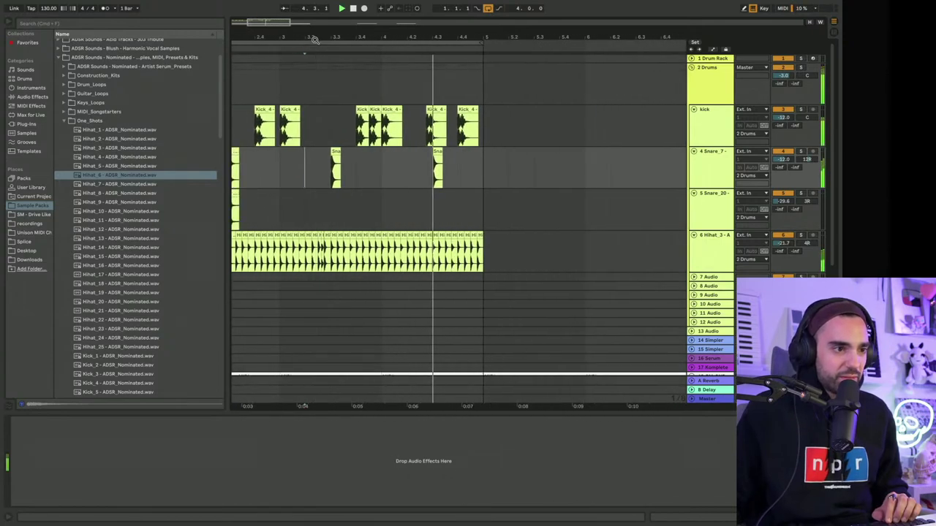
pyautogui.press('-')
pyautogui.moveTo(449, 222); pyautogui.dragTo(471, 206)
pyautogui.scroll(-1, 463, 147)
pyautogui.moveTo(470, 37); pyautogui.dragTo(476, 161)
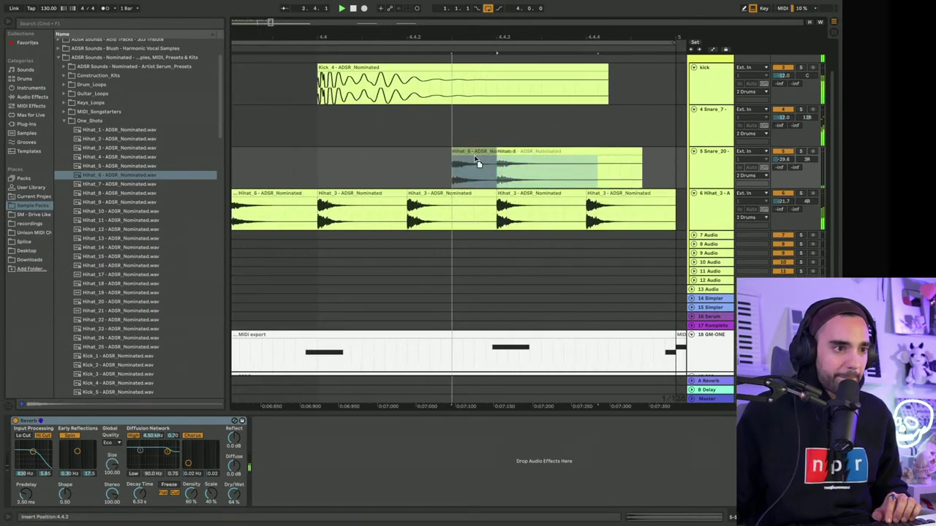
pyautogui.moveTo(593, 151); pyautogui.dragTo(497, 151)
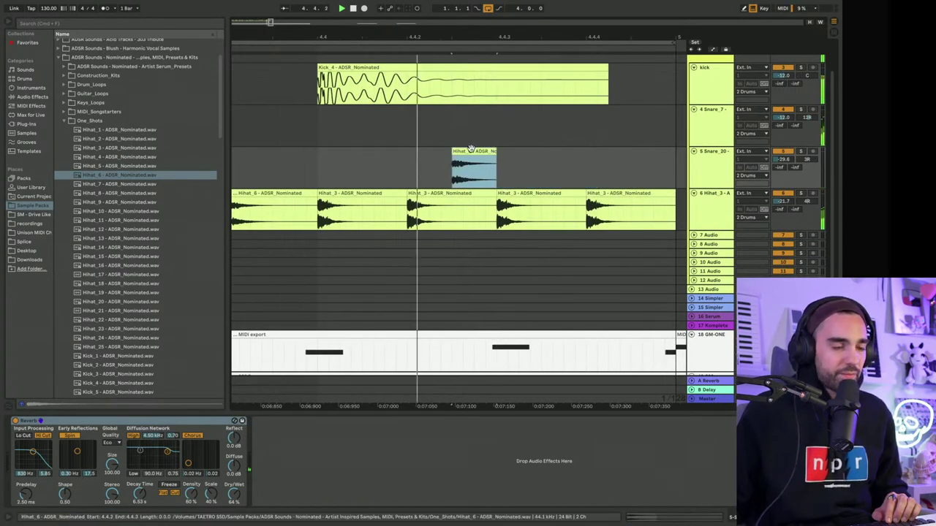
# Step: Move the Hihat_6 clip at 4.4.2 from track 5 down onto the main hi-hat track
pyautogui.click(470, 205)
pyautogui.moveTo(470, 206); pyautogui.dragTo(470, 206)
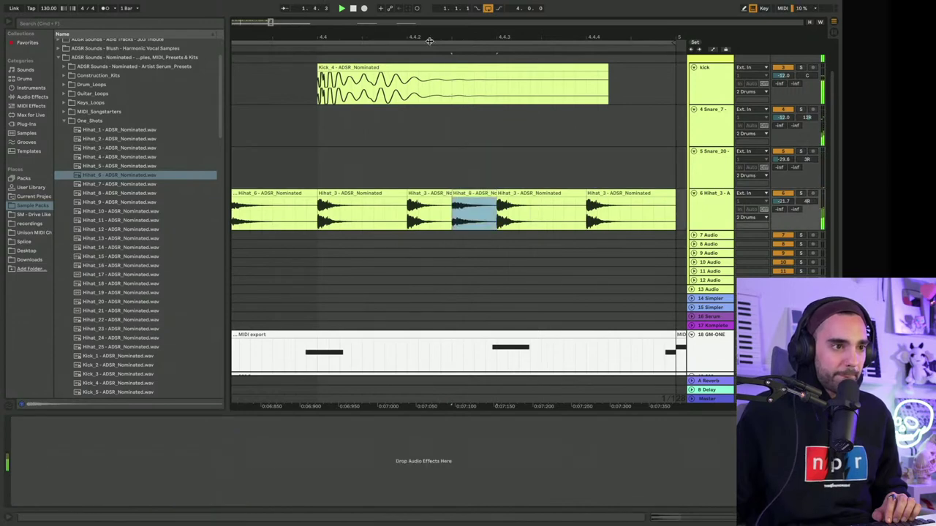
pyautogui.press('-')
pyautogui.press('-')
pyautogui.press('-')
pyautogui.press('-')
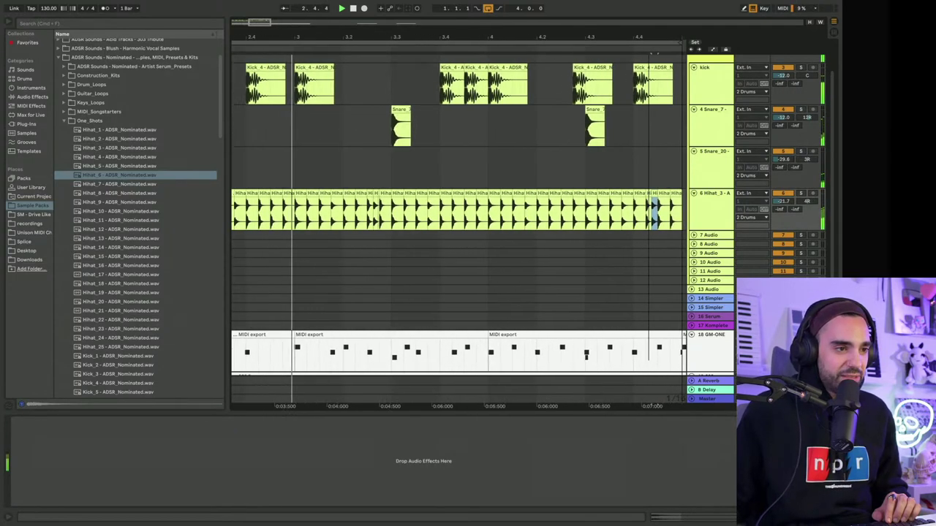
# Step: Place Hihat_25 on track 7 at 3.2.1, trim its end to 3.3.1 and play it back
pyautogui.click(101, 348)
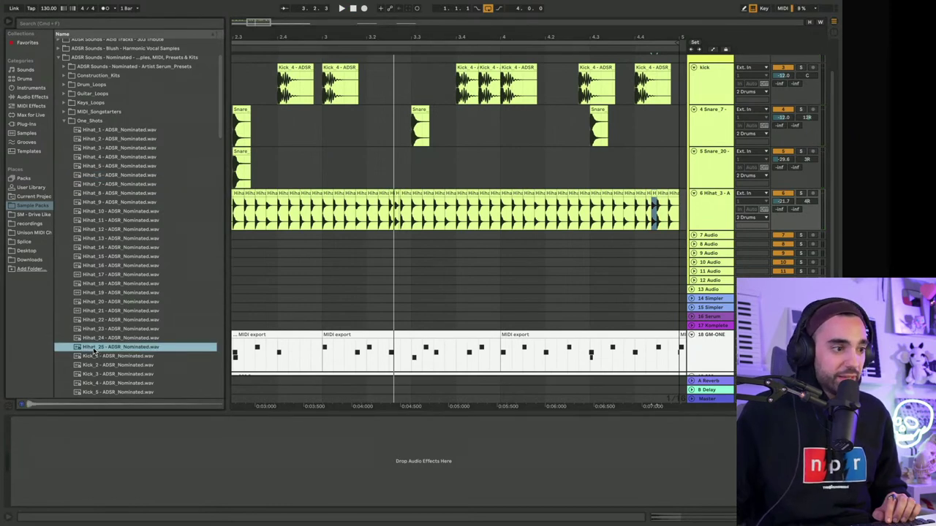
pyautogui.moveTo(93, 347)
pyautogui.mouseDown()
pyautogui.moveTo(371, 236)
pyautogui.moveTo(317, 241)
pyautogui.moveTo(399, 242)
pyautogui.moveTo(372, 237)
pyautogui.mouseUp()
pyautogui.click(693, 236)
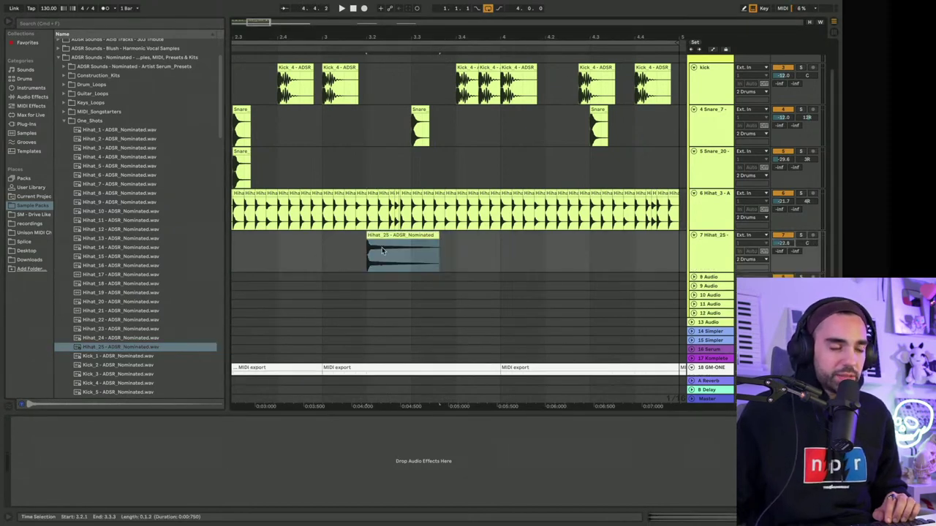
pyautogui.moveTo(435, 239); pyautogui.dragTo(417, 236)
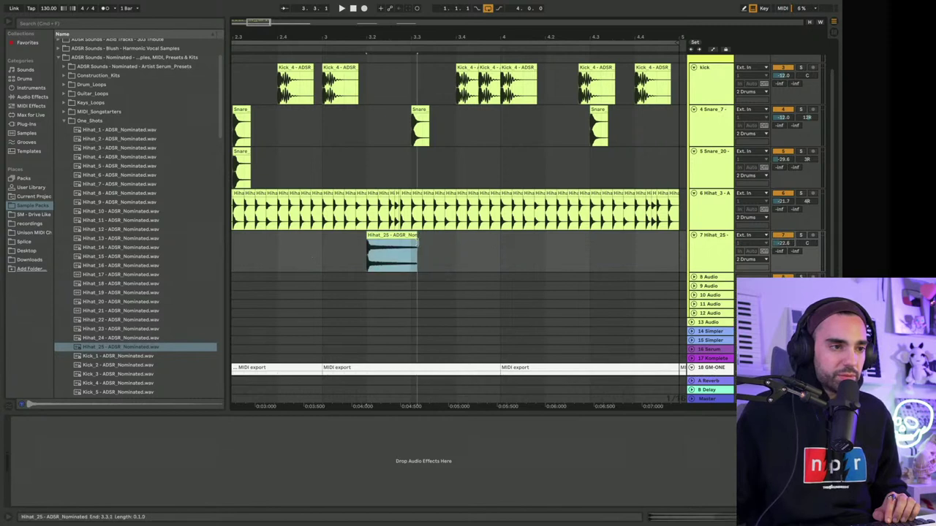
pyautogui.click(246, 259)
pyautogui.press('space')
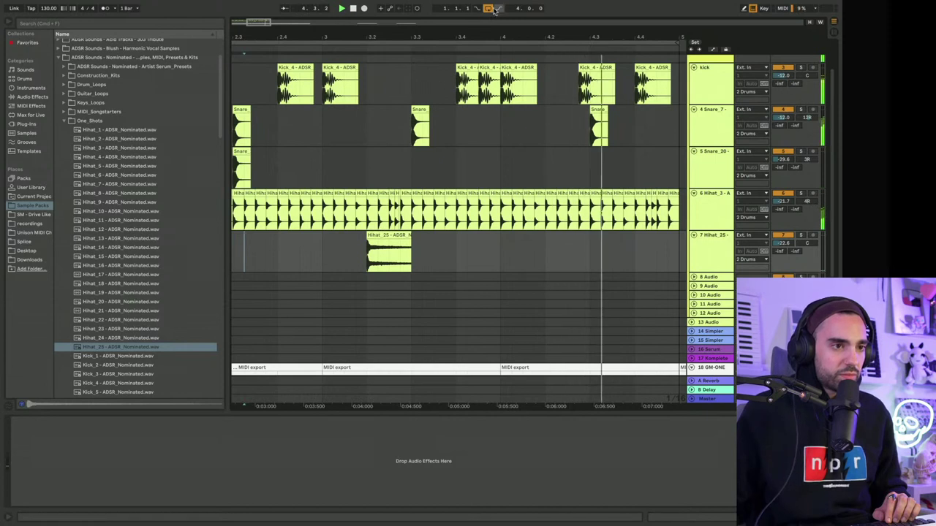
# Step: Move the Hihat_25 clip to 4.2.3, trim its end to 4.3.1 and play that passage
pyautogui.press('-')
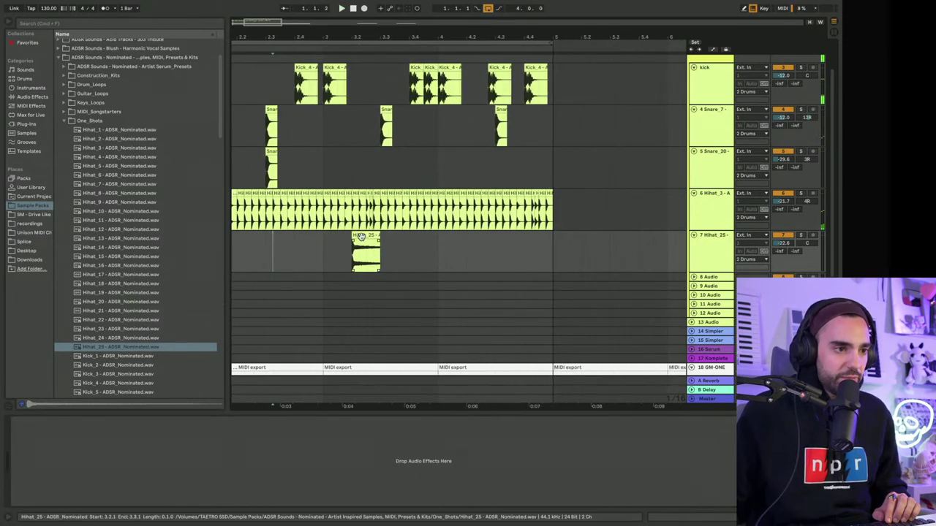
pyautogui.moveTo(367, 248); pyautogui.dragTo(521, 245)
pyautogui.press('+')
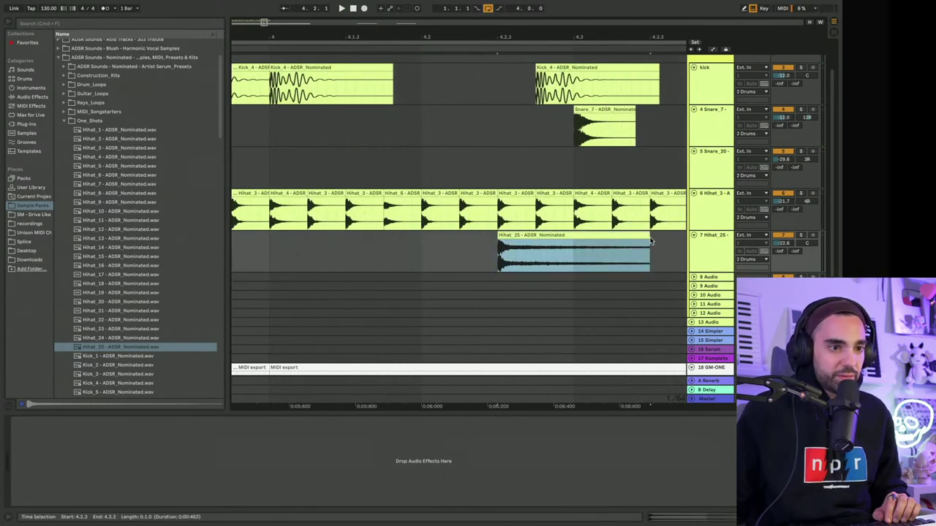
pyautogui.moveTo(626, 236); pyautogui.dragTo(575, 237)
pyautogui.click(307, 255)
pyautogui.press('space')
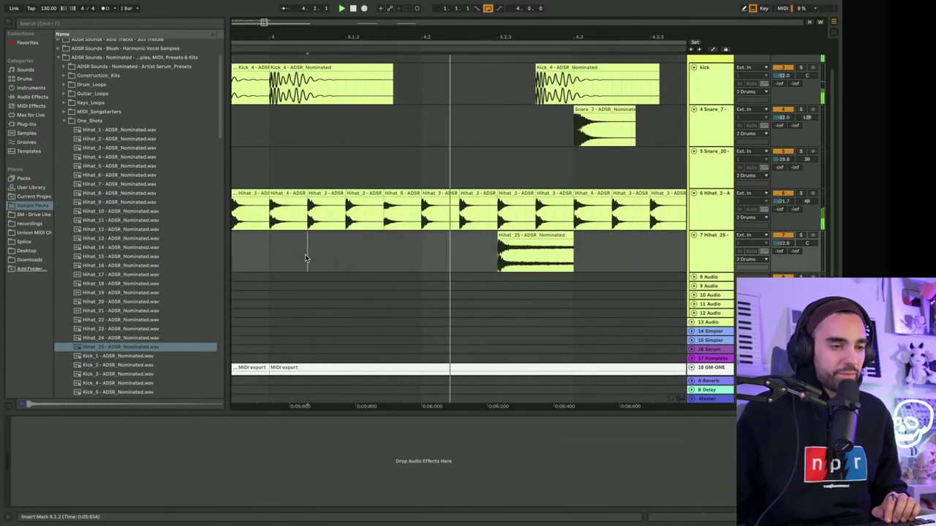
# Step: Collapse the kick, Snare_7, Snare_20, Hihat_3 and Hihat_25 tracks in the arrangement
pyautogui.press('-')
pyautogui.press('-')
pyautogui.press('-')
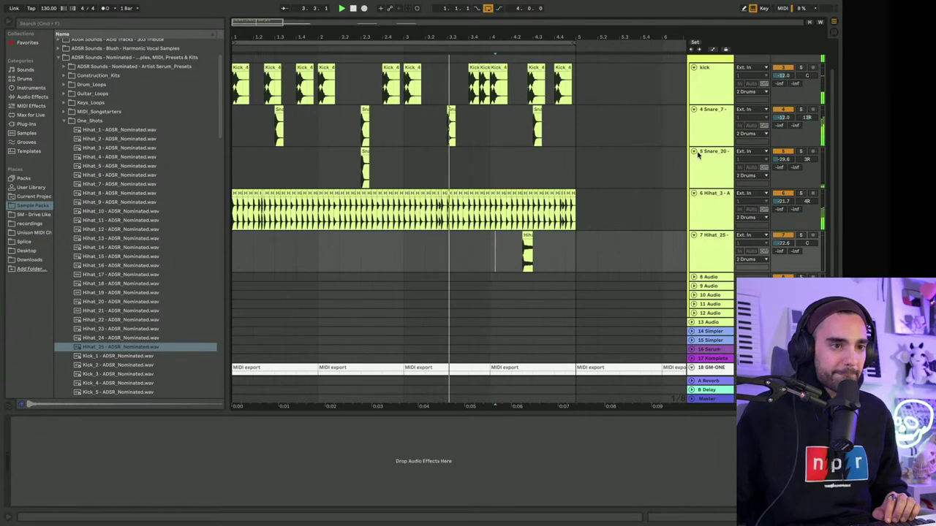
pyautogui.scroll(2, 698, 110)
pyautogui.click(694, 109)
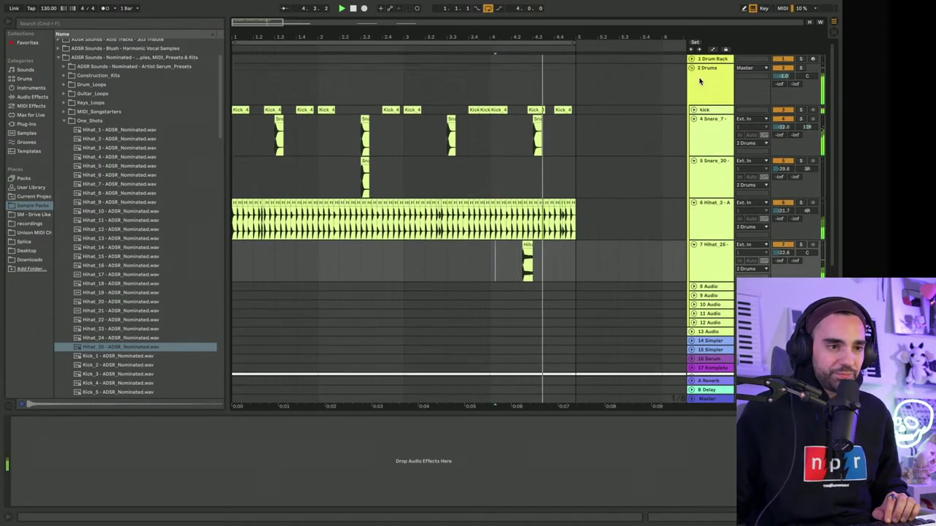
pyautogui.click(694, 119)
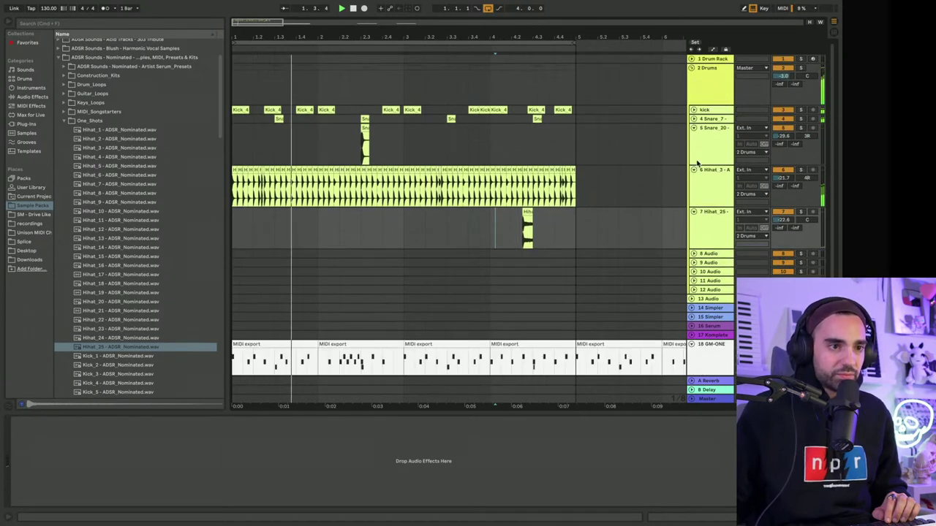
pyautogui.click(694, 128)
pyautogui.click(694, 137)
pyautogui.click(693, 146)
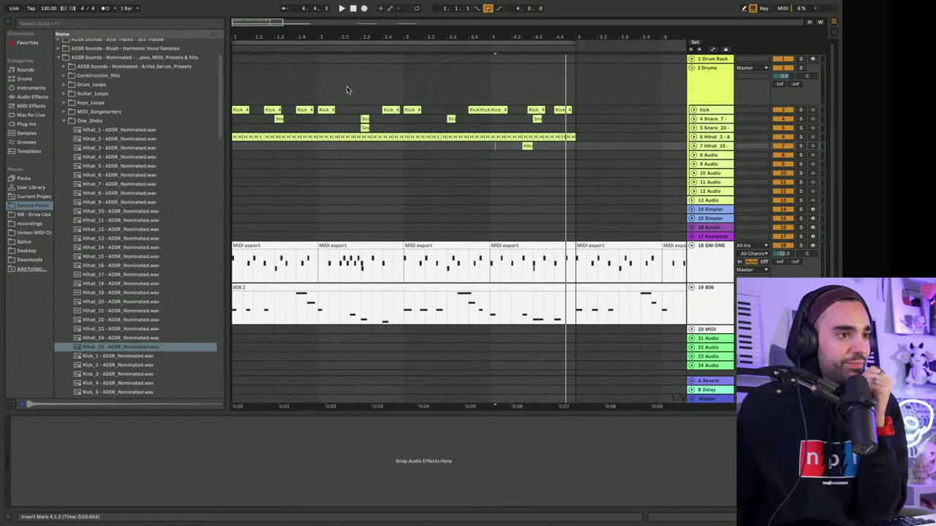
# Step: Play the four-bar loop to check the drums against the GM-ONE and 808 parts
pyautogui.click(341, 8)
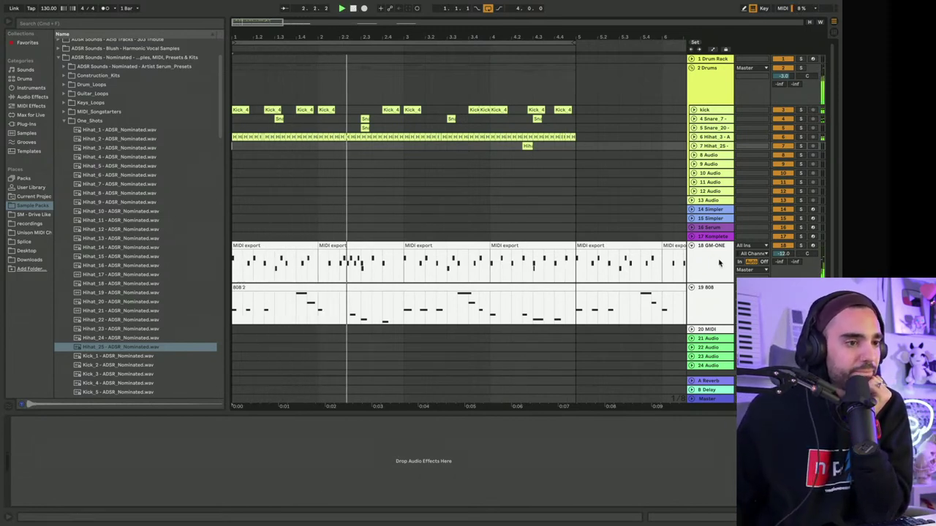
pyautogui.click(287, 385)
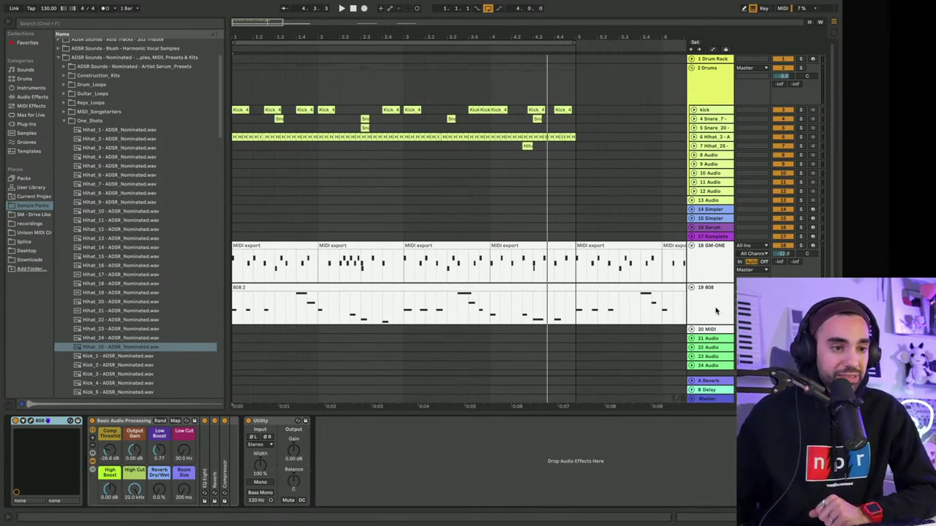
pyautogui.scroll(-1, 716, 311)
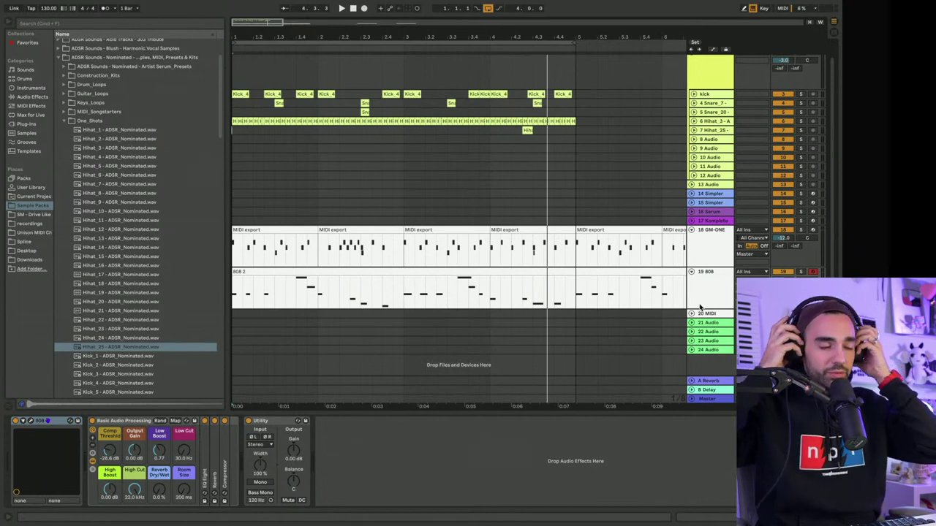
pyautogui.press('space')
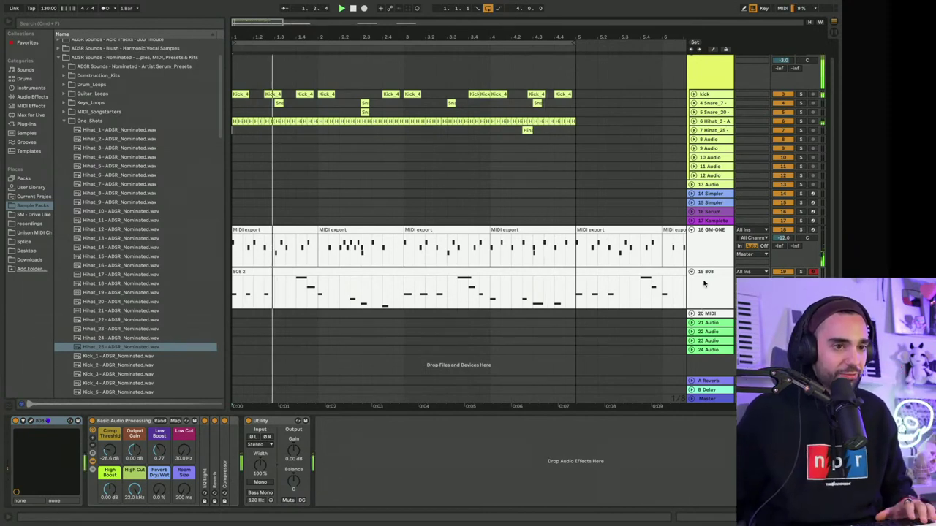
# Step: Expand the Hihat_3 track and lower its volume to -30.4 dB while the loop plays
pyautogui.scroll(1, 707, 267)
pyautogui.click(694, 138)
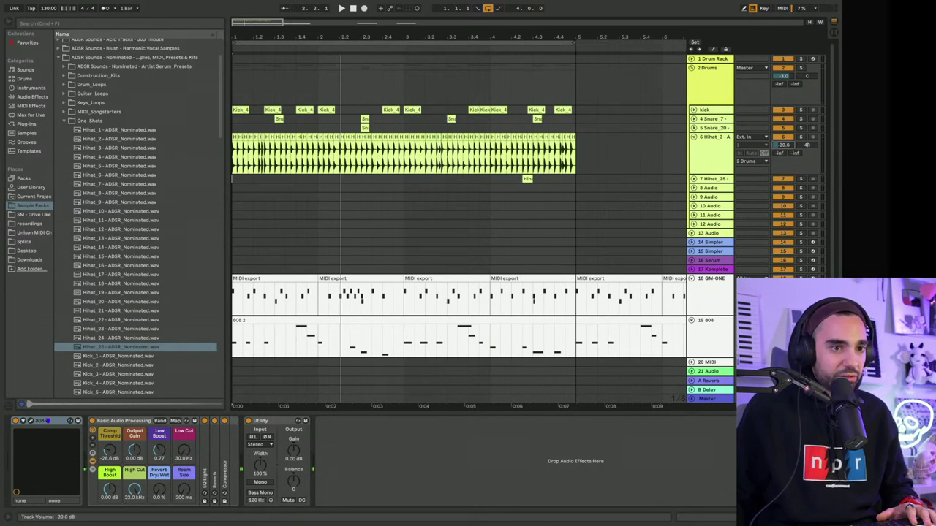
pyautogui.press('space')
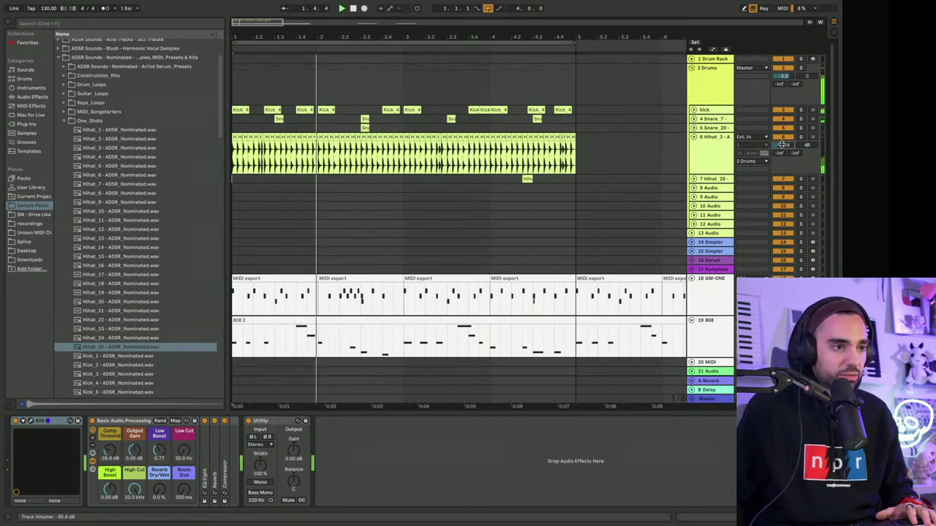
# Step: Expand the Snare_7 track and lower its volume to -16.3 dB
pyautogui.click(785, 123)
pyautogui.press('Right')
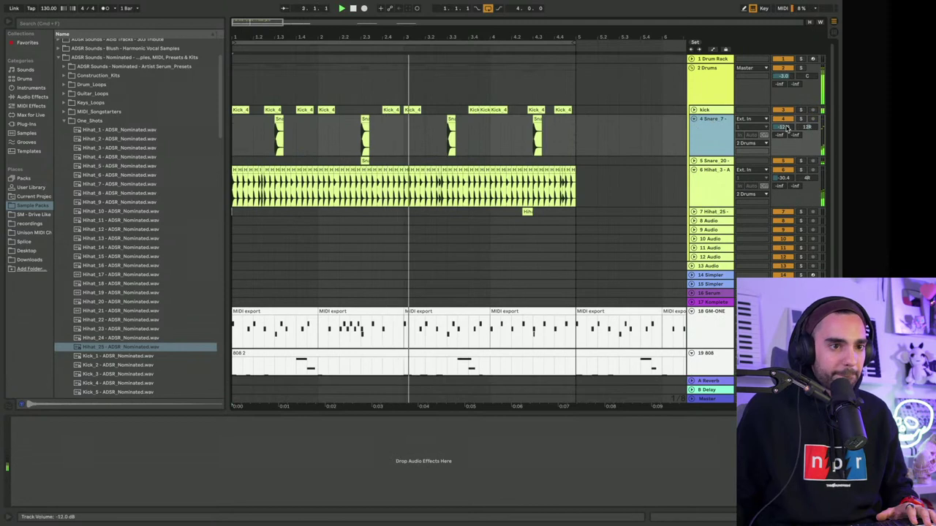
pyautogui.moveTo(786, 128); pyautogui.dragTo(785, 132)
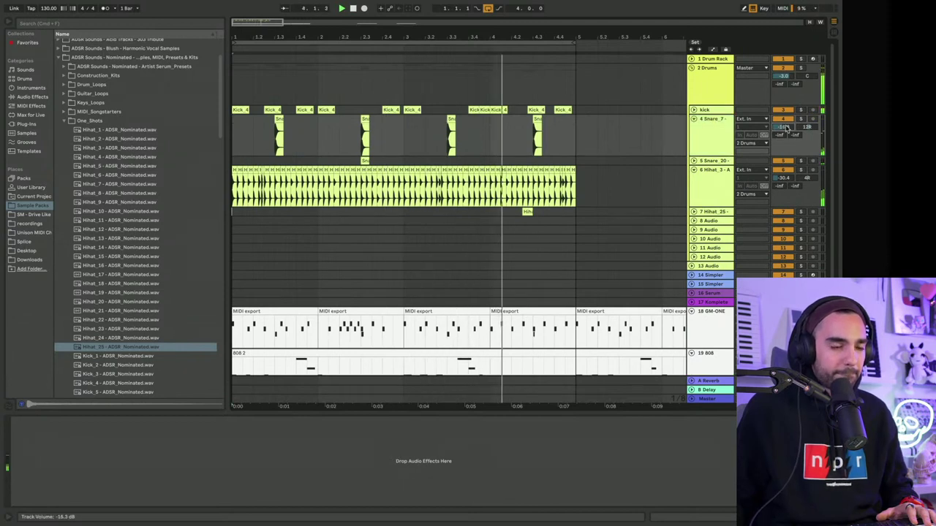
# Step: Select the Hihat_3 track and start a search of the audio effects with "f"
pyautogui.click(617, 171)
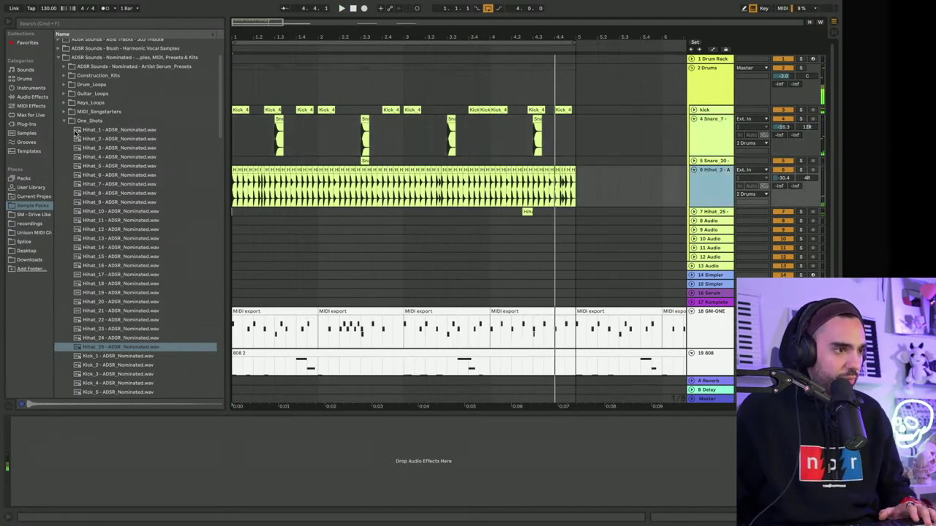
pyautogui.click(28, 107)
pyautogui.click(31, 97)
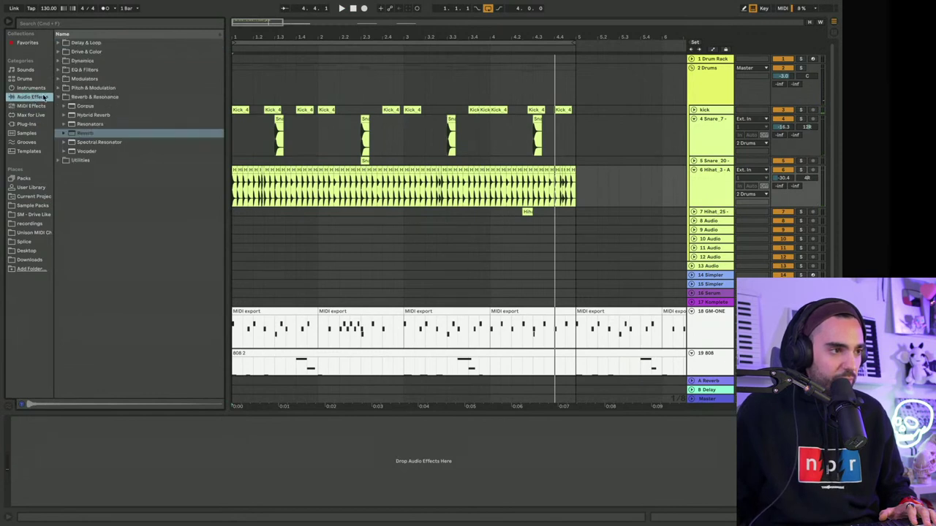
pyautogui.click(71, 26)
pyautogui.write('f')
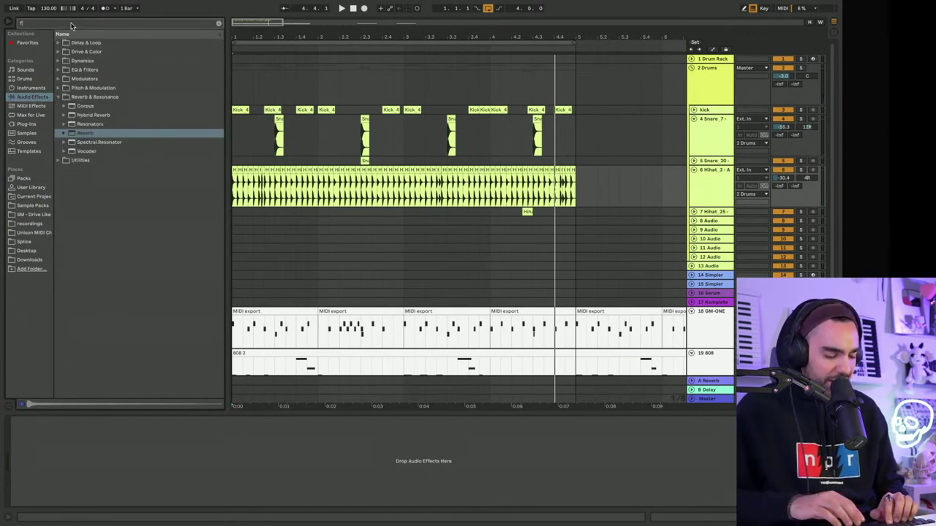
# Step: Search the audio effects for "frequ" and add Frequency Shifter to the 6 Hihat_3 track
pyautogui.write('requ')
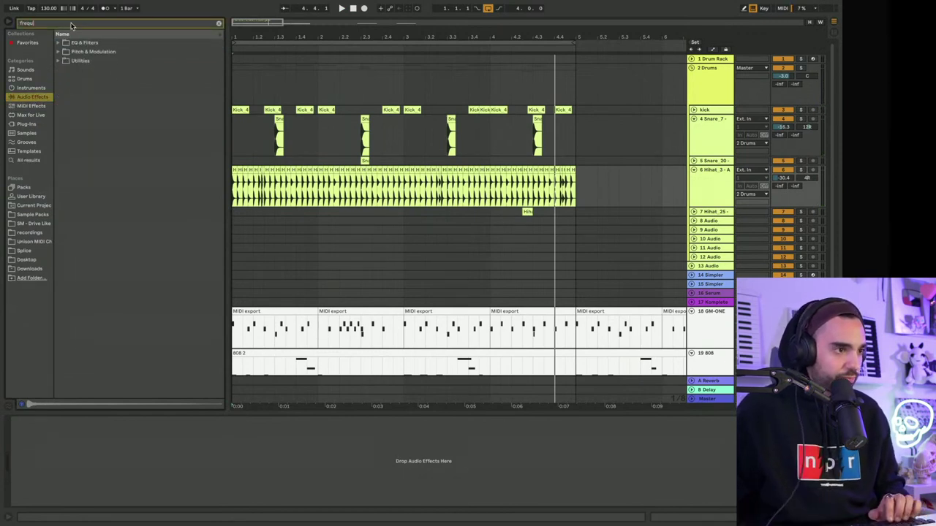
pyautogui.click(57, 51)
pyautogui.moveTo(92, 61); pyautogui.dragTo(303, 187)
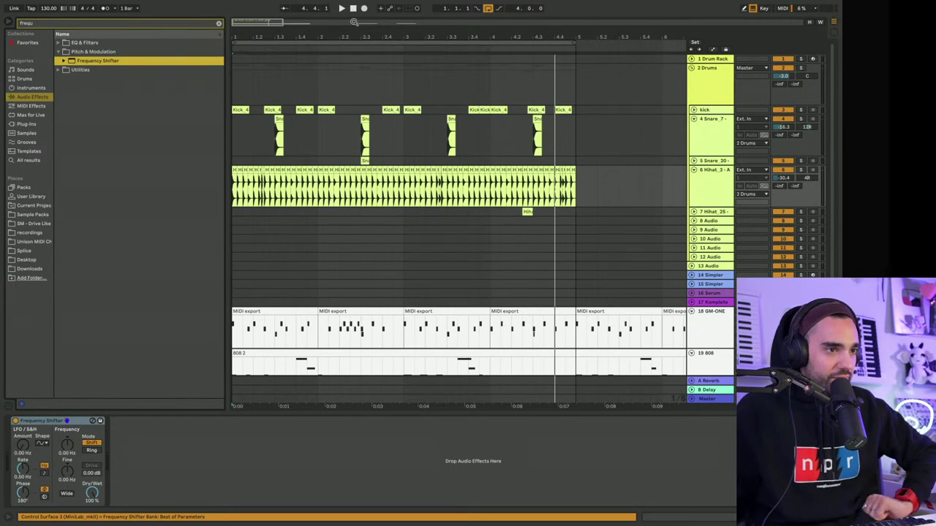
# Step: Solo the hi-hat during loop playback and set its Frequency Shifter to a 37.2 Hz LFO amount with 100% Dry/Wet
pyautogui.press('space')
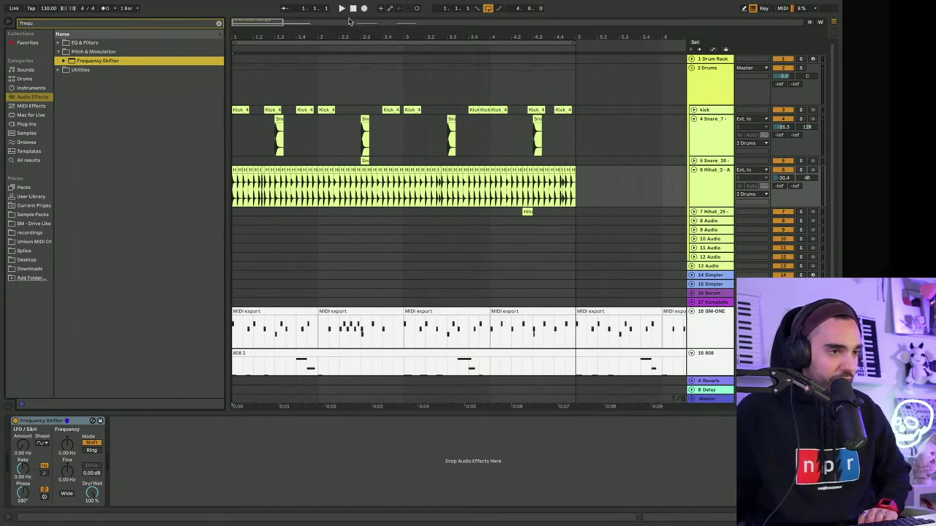
pyautogui.press('space')
pyautogui.click(21, 451)
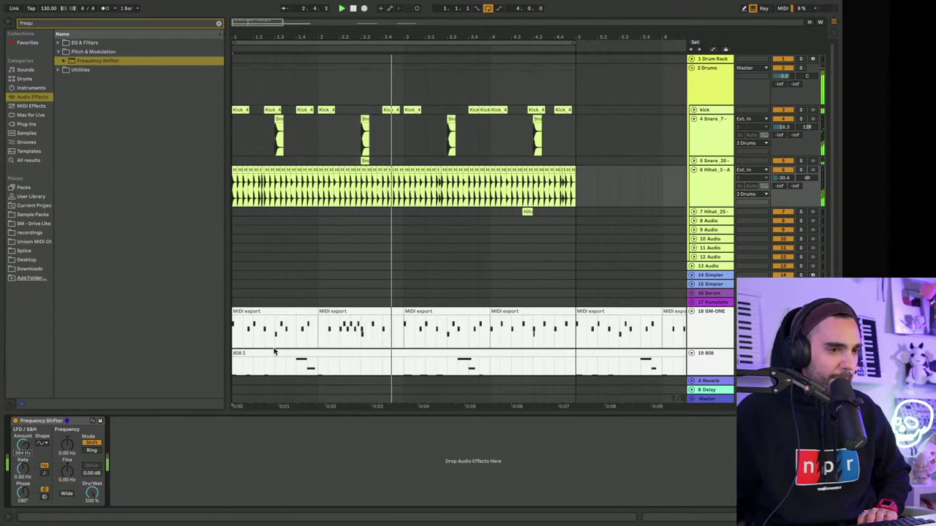
pyautogui.click(801, 67)
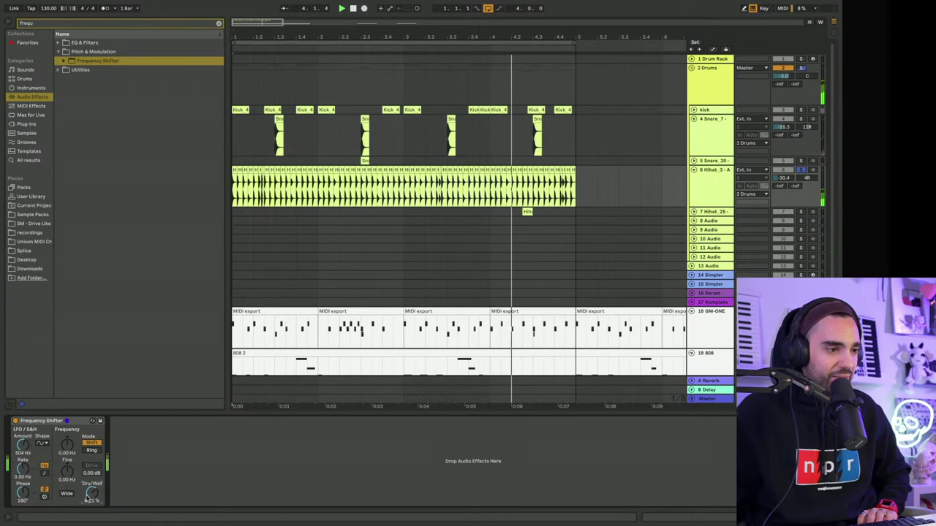
pyautogui.moveTo(91, 494); pyautogui.dragTo(91, 468)
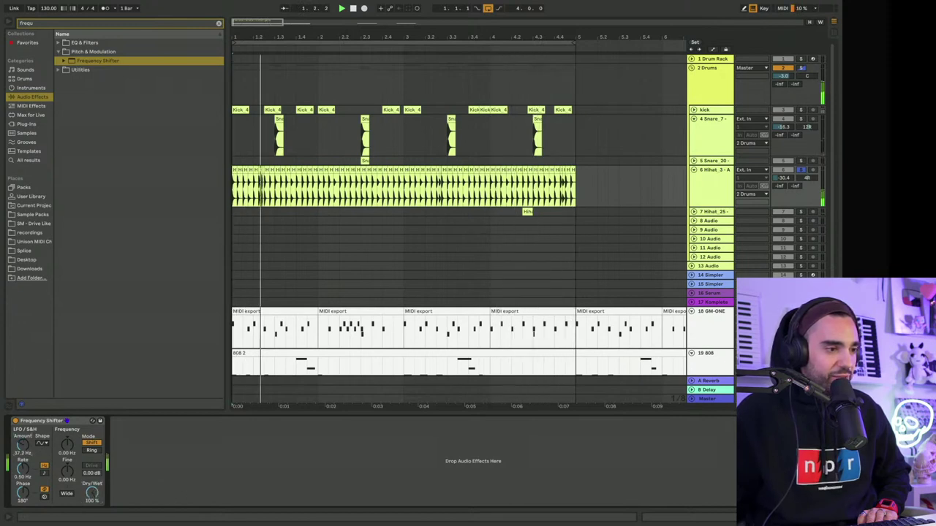
# Step: Unsolo the hi-hat and lower the 4 Snare_7 track's volume to -18.4 dB
pyautogui.click(800, 170)
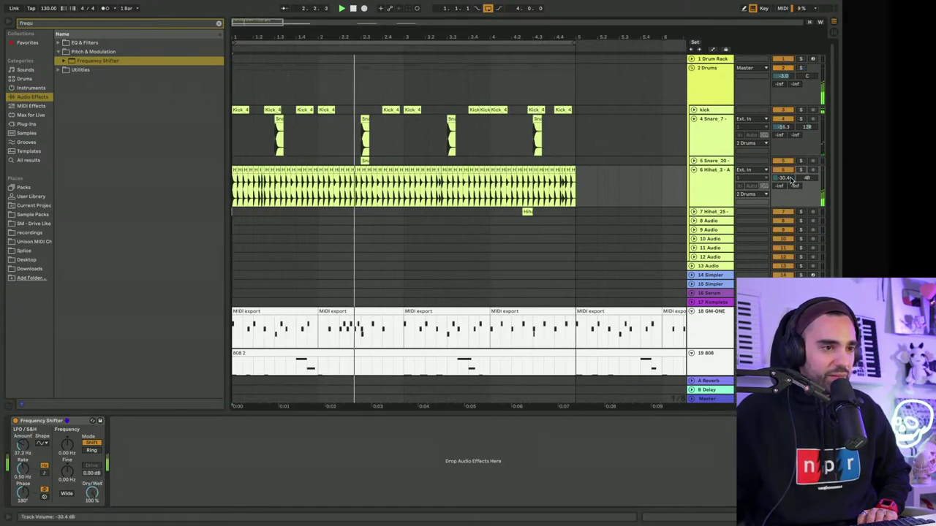
pyautogui.scroll(-2, 792, 180)
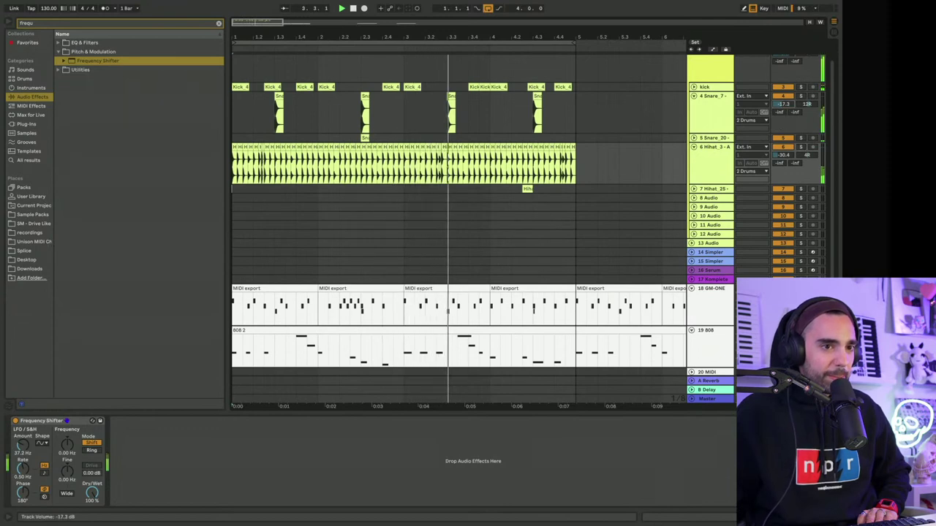
pyautogui.moveTo(784, 104)
pyautogui.mouseDown()
pyautogui.moveTo(784, 117)
pyautogui.moveTo(784, 108)
pyautogui.mouseUp()
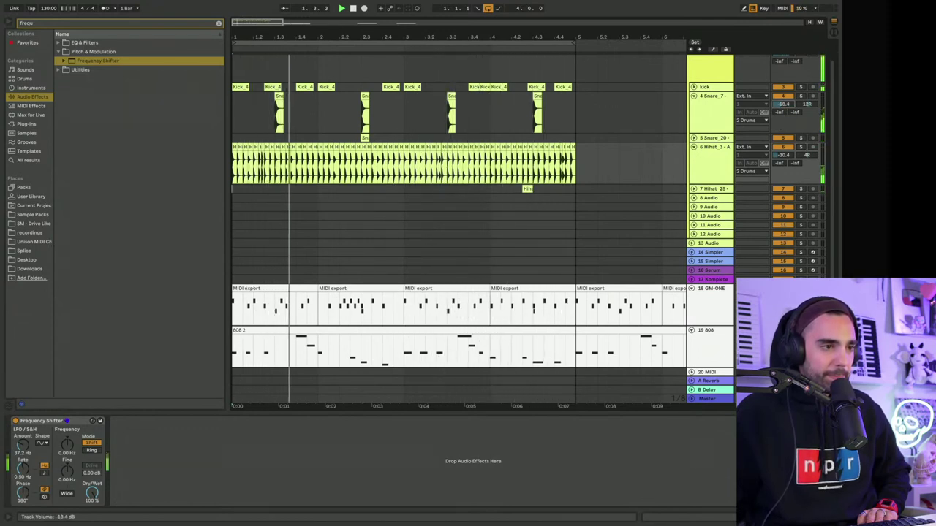
# Step: Shape the Drums group's EQ Eight with a steeper 30 Hz low cut, Low Boost at 1.07, and a -2.60 dB dip at 5.99 kHz
pyautogui.click(715, 113)
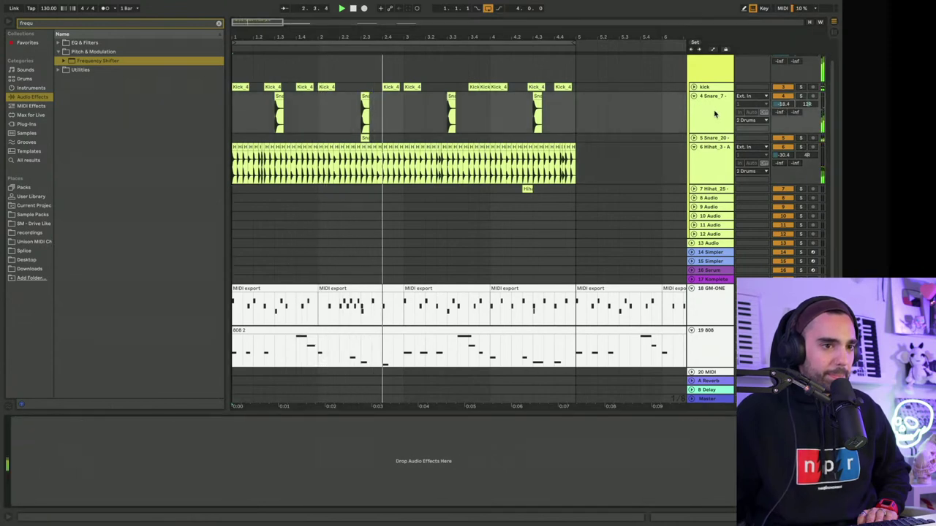
pyautogui.scroll(1, 713, 106)
pyautogui.click(712, 96)
pyautogui.doubleClick(127, 451)
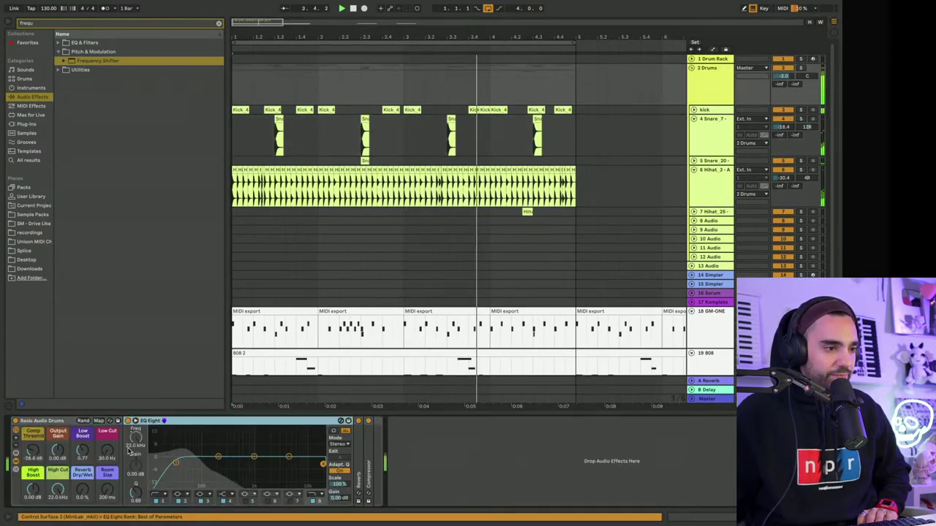
pyautogui.click(158, 494)
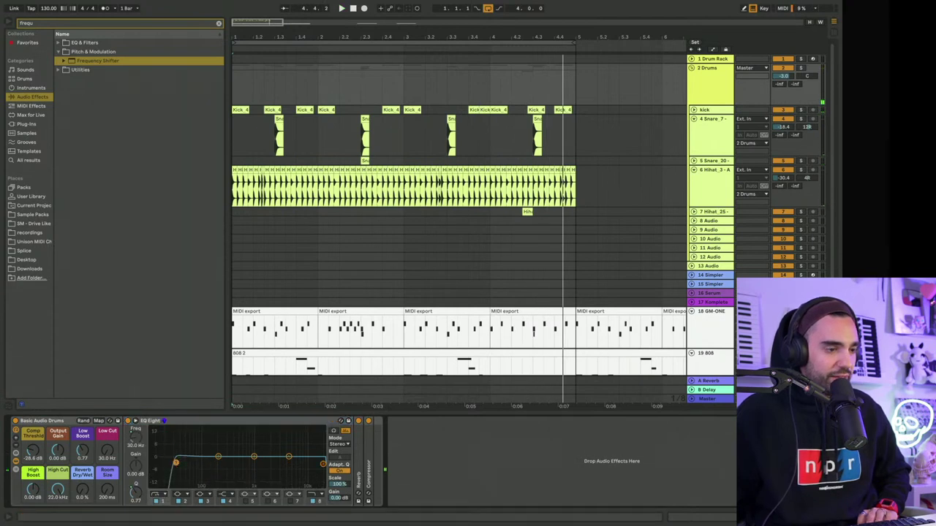
pyautogui.press('space')
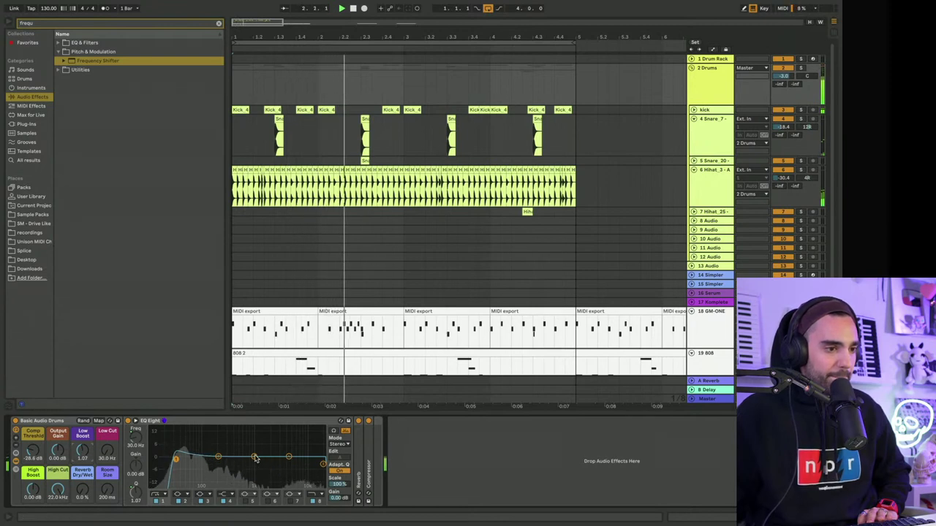
pyautogui.moveTo(254, 456); pyautogui.dragTo(292, 460)
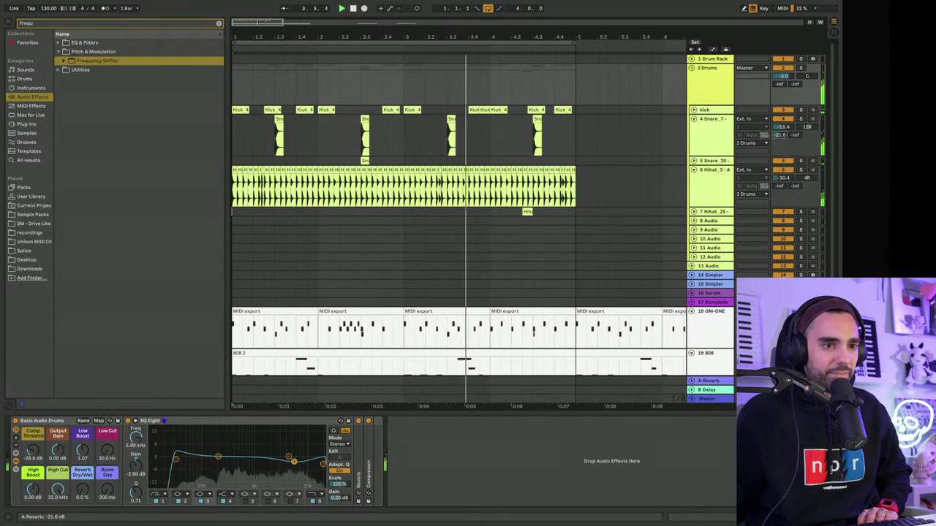
# Step: Set the 4 Snare_7 track's A-Reverb send to -33.0 dB and fold up the snare track and the Drums group
pyautogui.moveTo(781, 135)
pyautogui.mouseDown()
pyautogui.moveTo(780, 117)
pyautogui.moveTo(781, 150)
pyautogui.mouseUp()
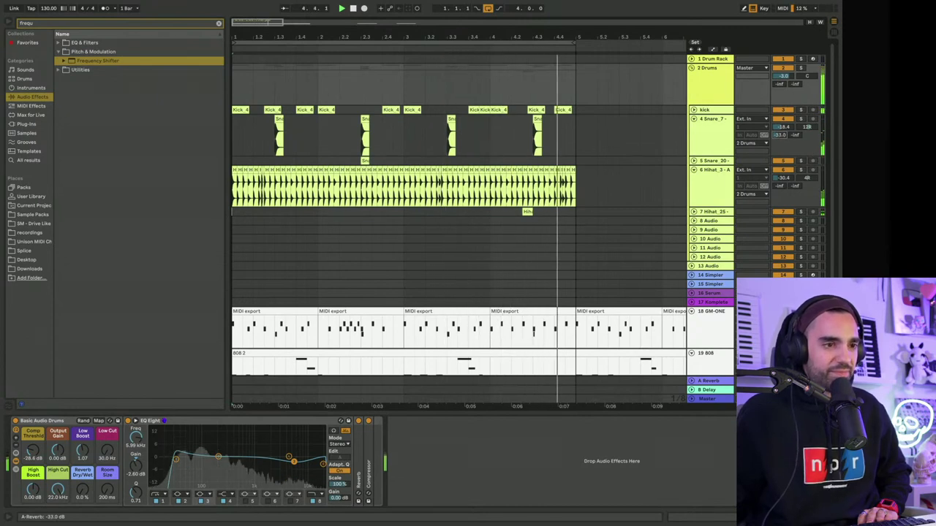
pyautogui.click(693, 120)
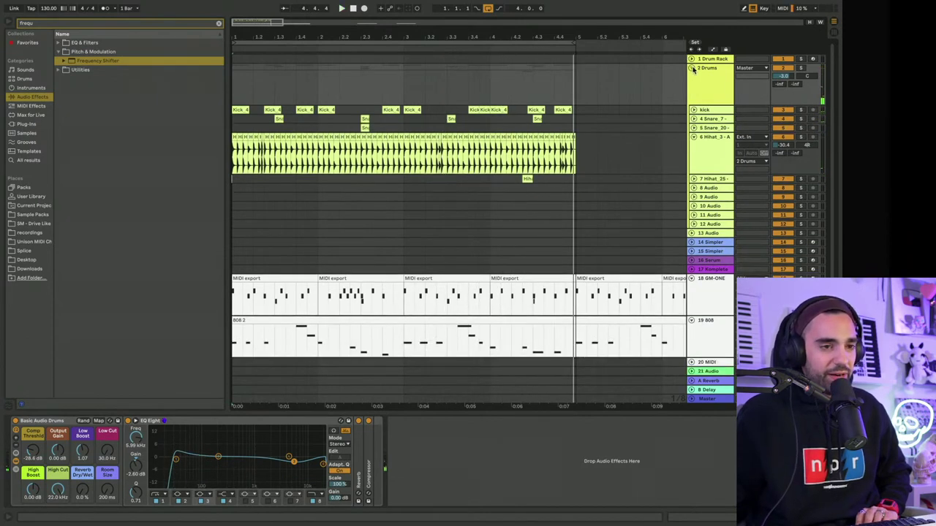
pyautogui.click(691, 68)
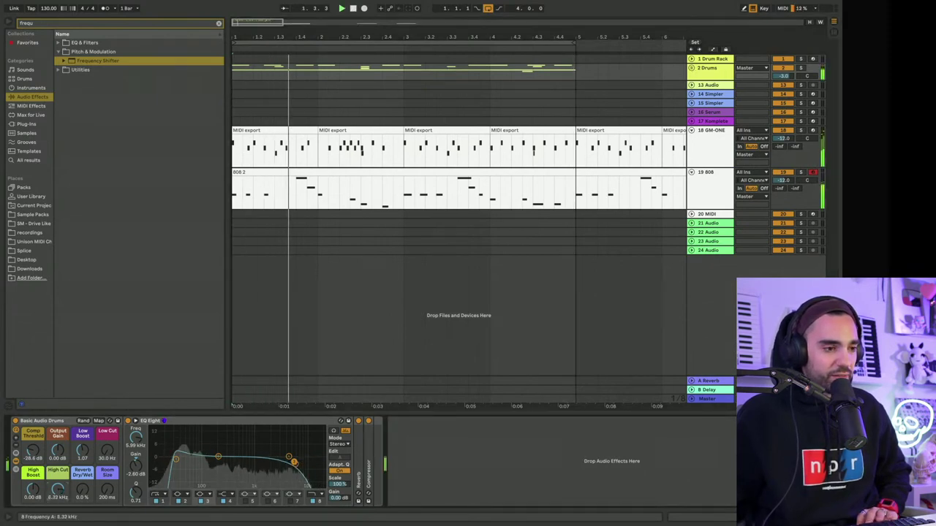
# Step: Return the Drums group's High Cut to 22.0 kHz and set volumes to -5.6 dB for Drums, -14.7 dB for GM-ONE and -13.8 dB for 808
pyautogui.moveTo(57, 488); pyautogui.dragTo(57, 442)
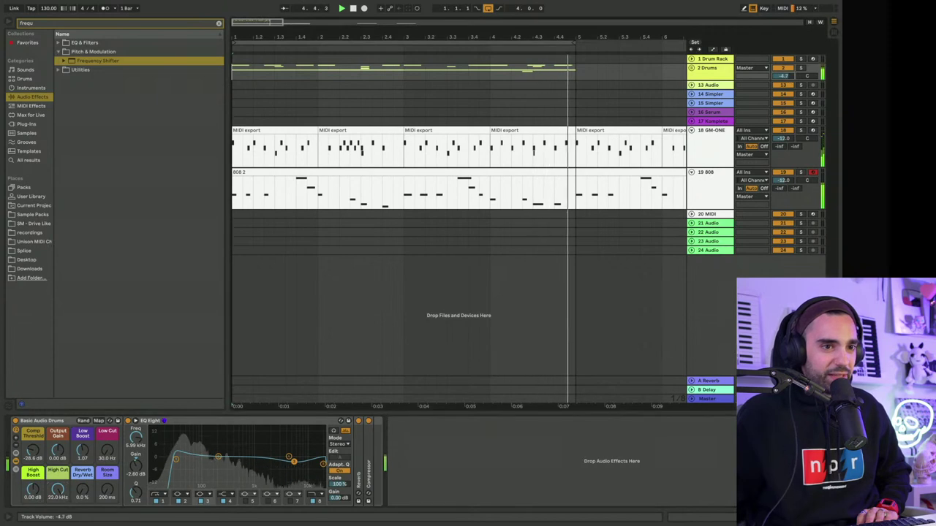
pyautogui.moveTo(783, 76); pyautogui.dragTo(784, 82)
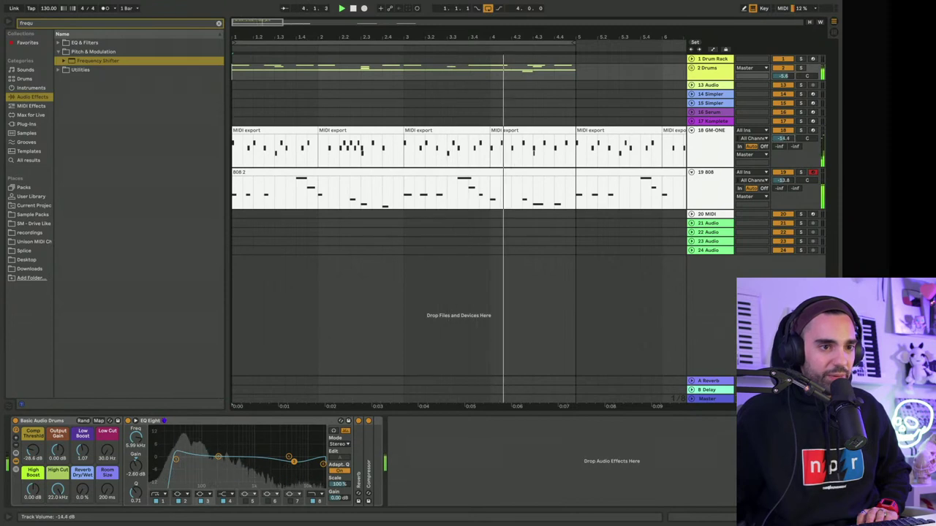
pyautogui.moveTo(783, 139); pyautogui.dragTo(783, 140)
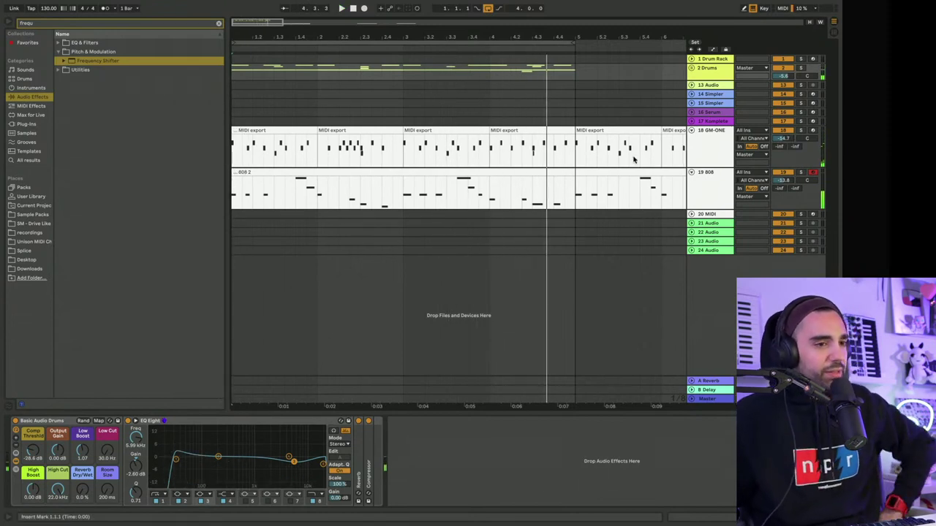
# Step: Unfold the 16 Serum track and duplicate it
pyautogui.click(711, 112)
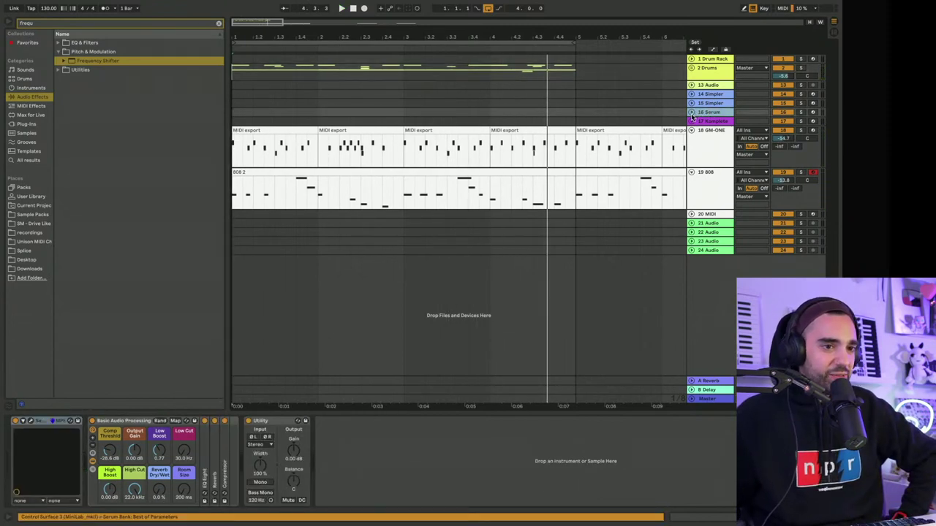
pyautogui.click(691, 115)
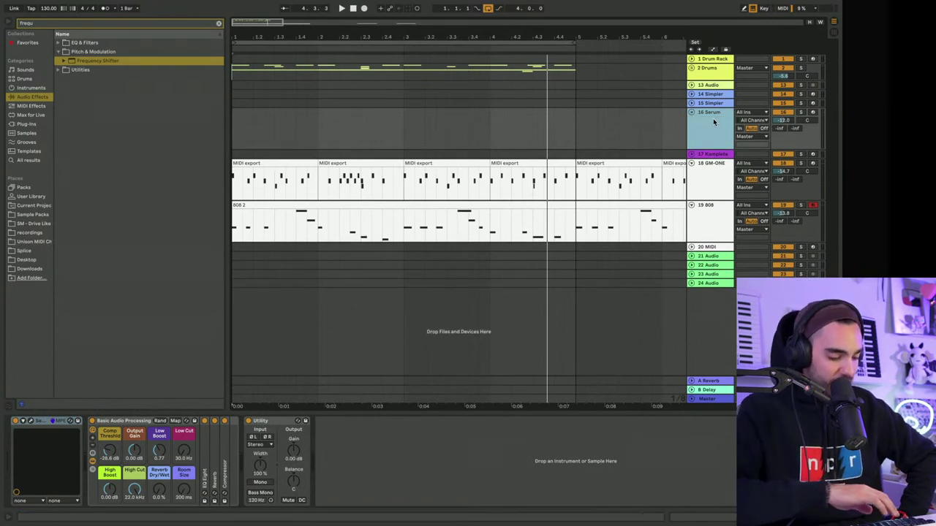
pyautogui.press('super+d')
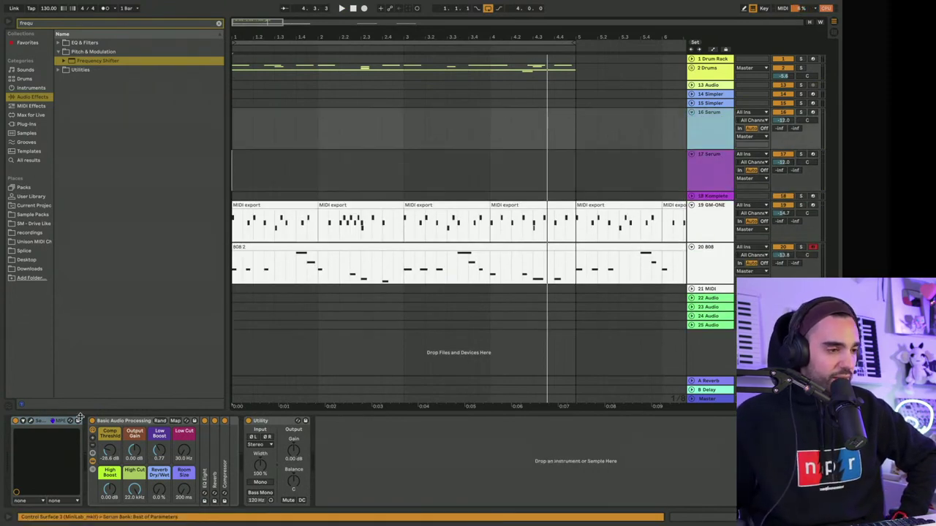
# Step: Open Serum on track 16, arm the track, and load the Bells preset from the GRANDE user folder
pyautogui.press('super+alt+p')
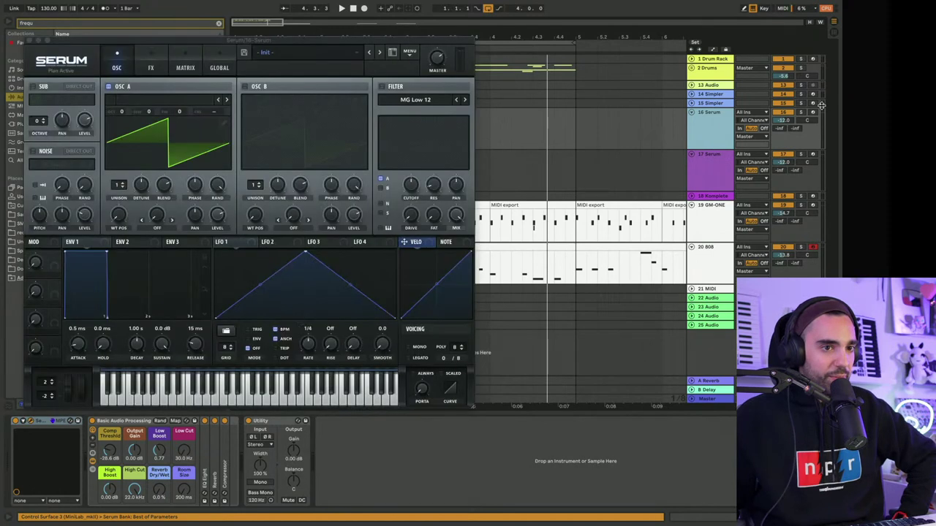
pyautogui.click(358, 54)
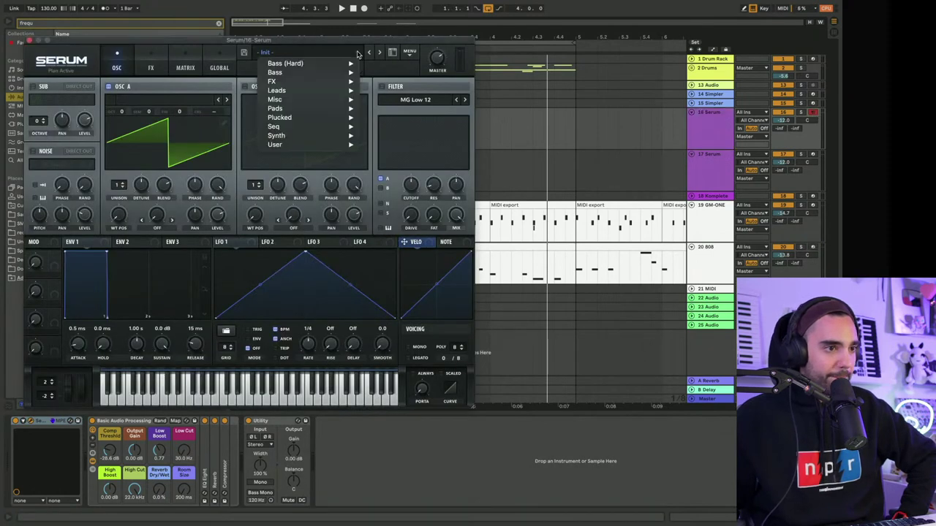
pyautogui.moveTo(332, 144)
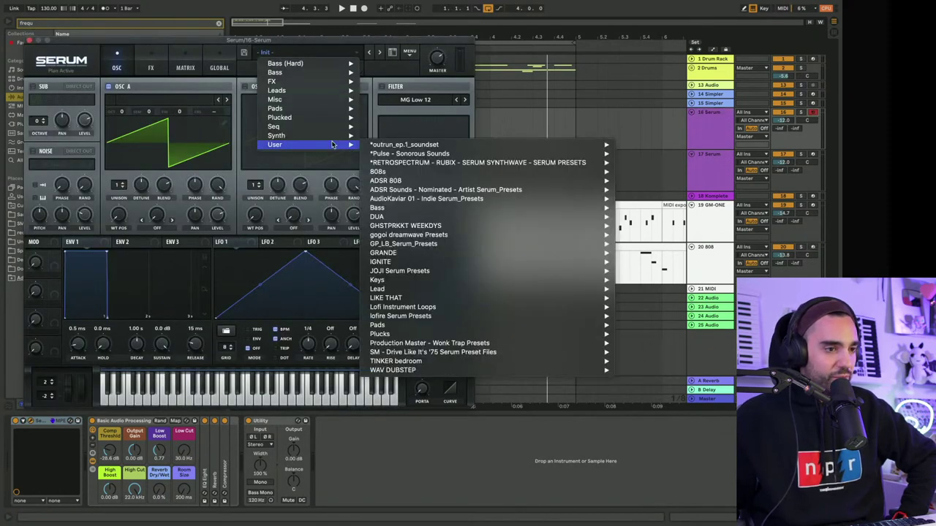
pyautogui.moveTo(397, 253)
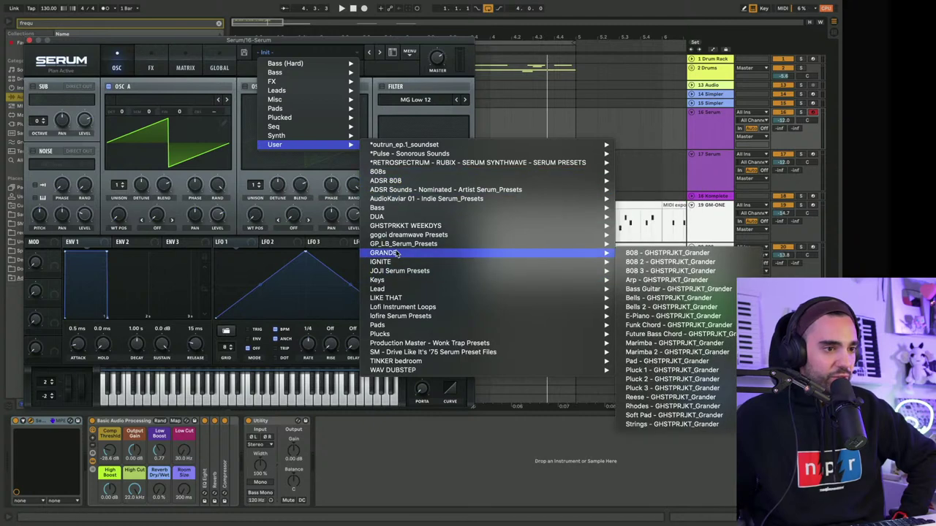
pyautogui.click(678, 299)
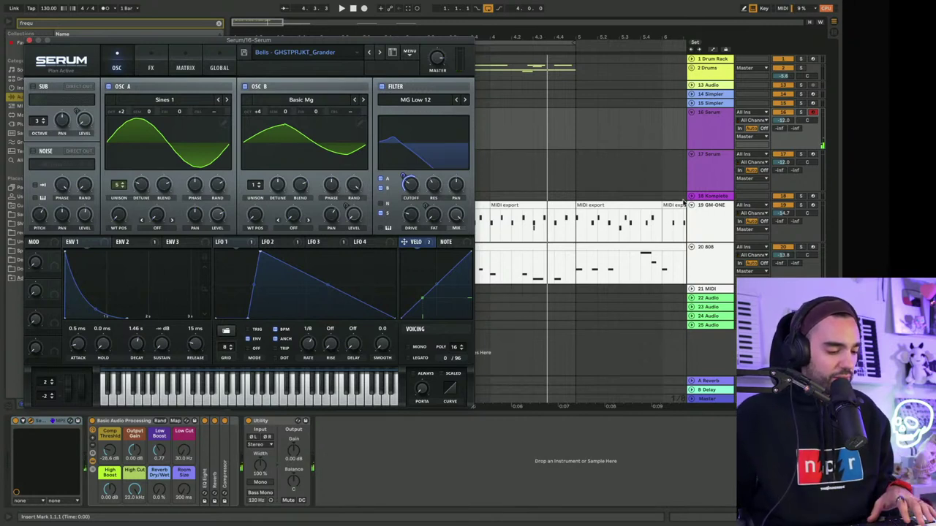
# Step: Audition the following Serum presets over the playing loop and settle on Marimba 2
pyautogui.press('space')
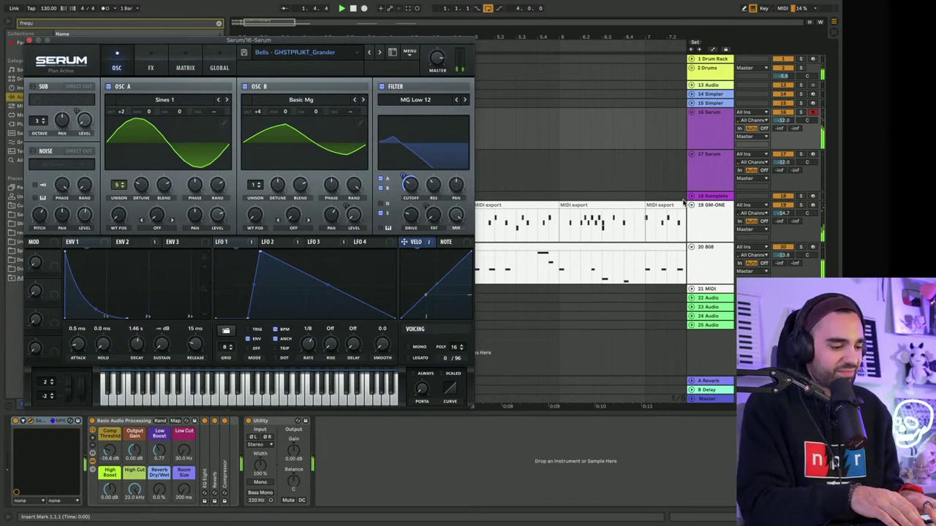
pyautogui.click(376, 52)
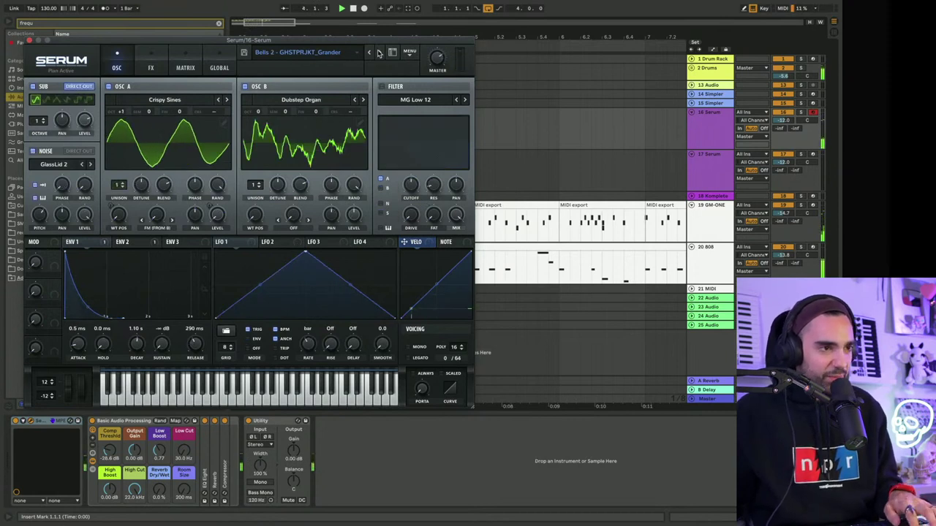
pyautogui.click(379, 52)
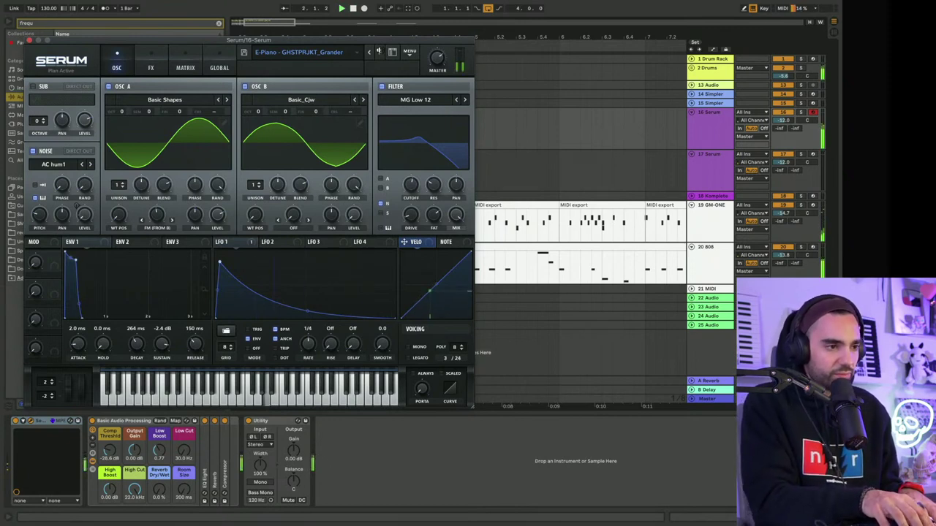
pyautogui.click(378, 53)
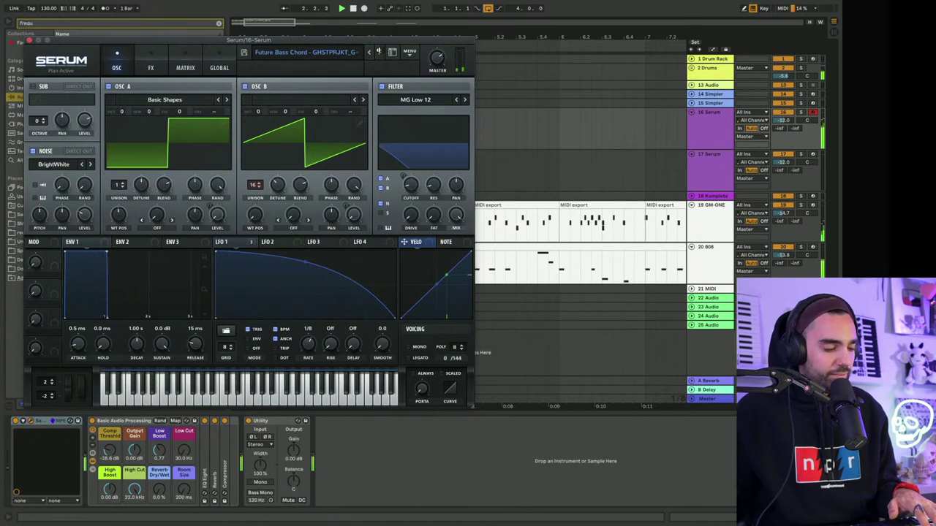
pyautogui.click(378, 52)
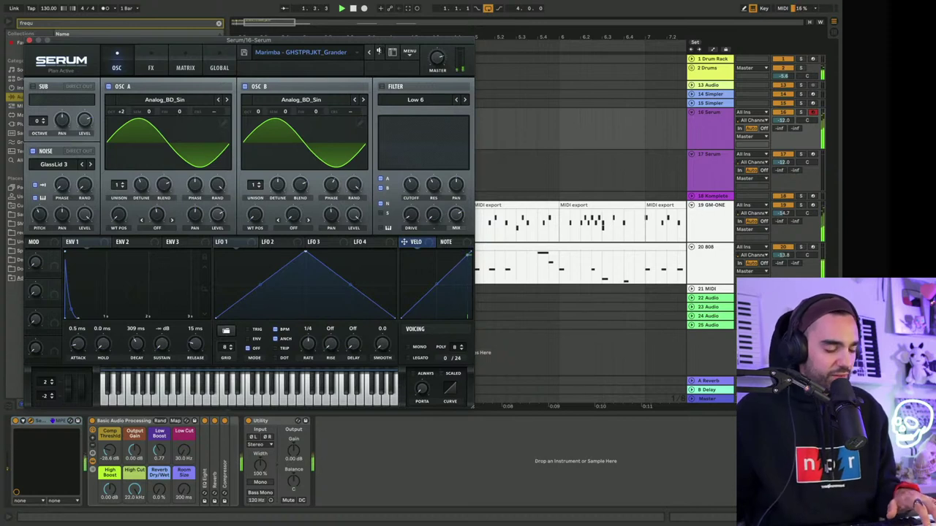
pyautogui.click(378, 52)
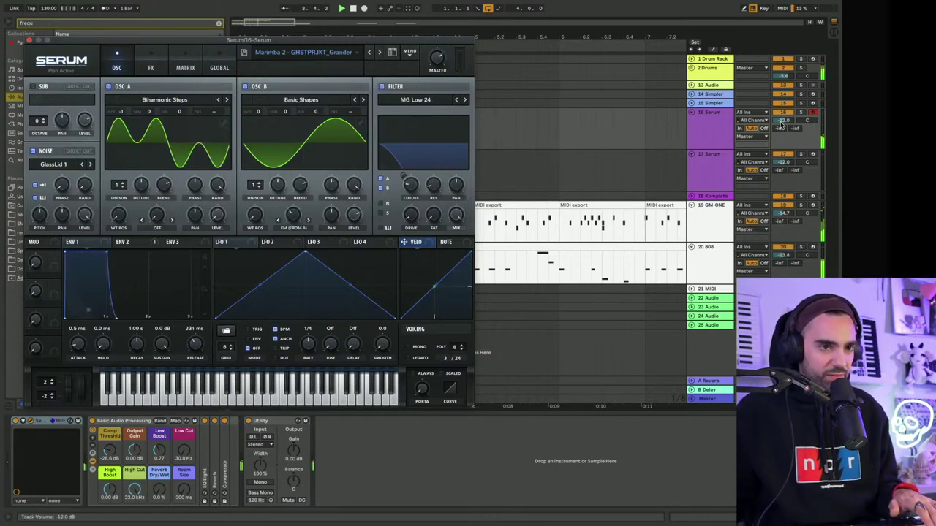
# Step: Set the 16 Serum track's volume to -15.4 dB and its reverb to 42% Dry/Wet with a 3.54 s room size
pyautogui.moveTo(781, 120); pyautogui.dragTo(780, 125)
pyautogui.moveTo(159, 498); pyautogui.dragTo(159, 488)
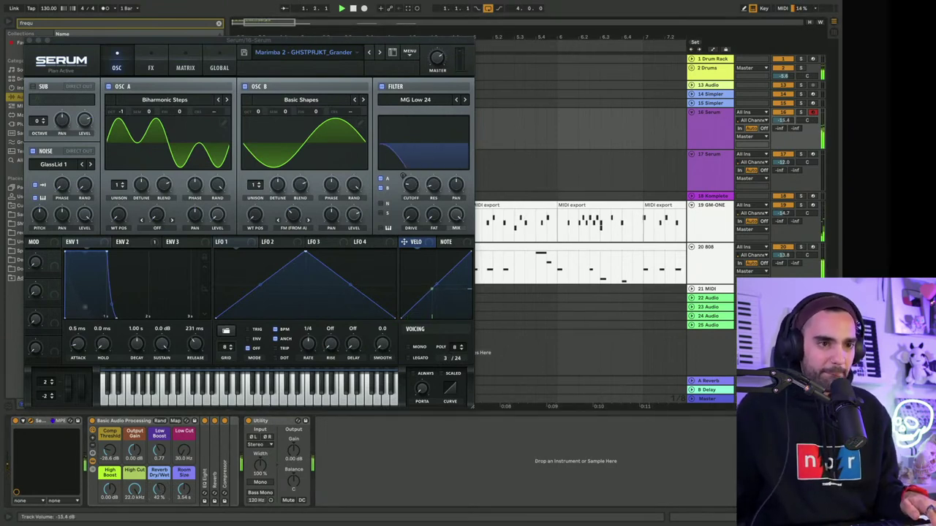
# Step: Set the 16 Serum track's low cut to 143 Hz and audition the preceding Serum presets over the loop, settling on Bells
pyautogui.moveTo(184, 449); pyautogui.dragTo(184, 438)
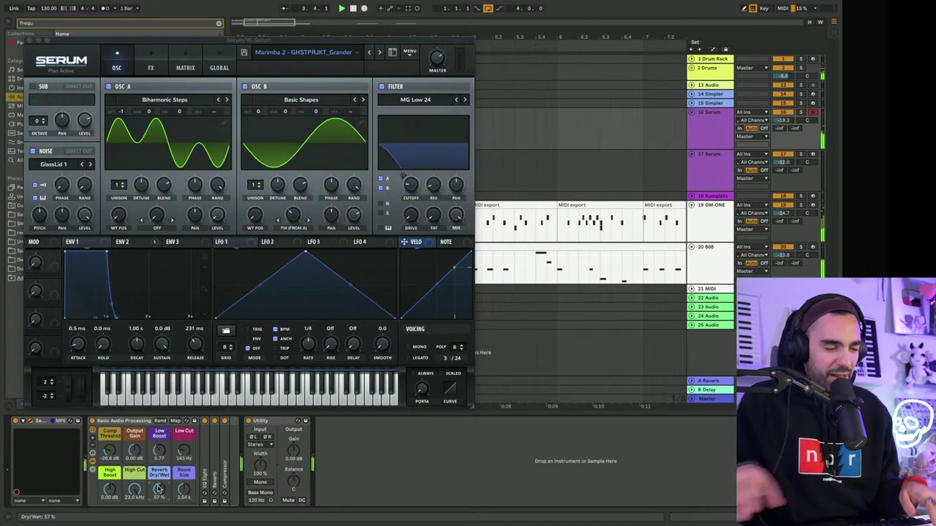
pyautogui.click(370, 53)
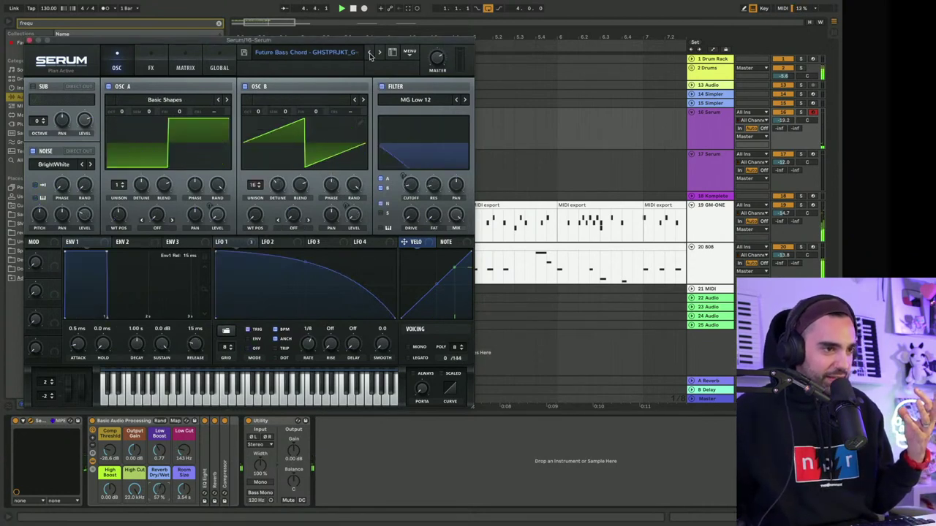
pyautogui.click(369, 53)
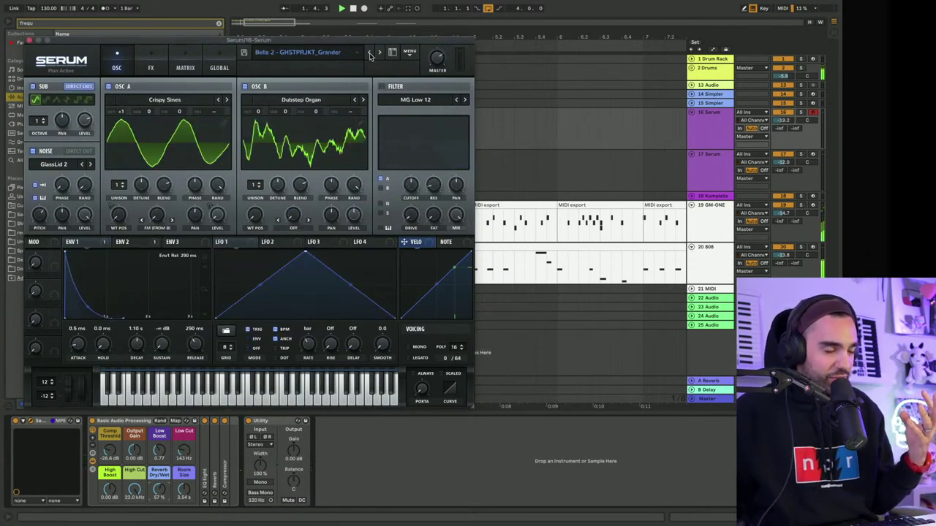
pyautogui.click(369, 52)
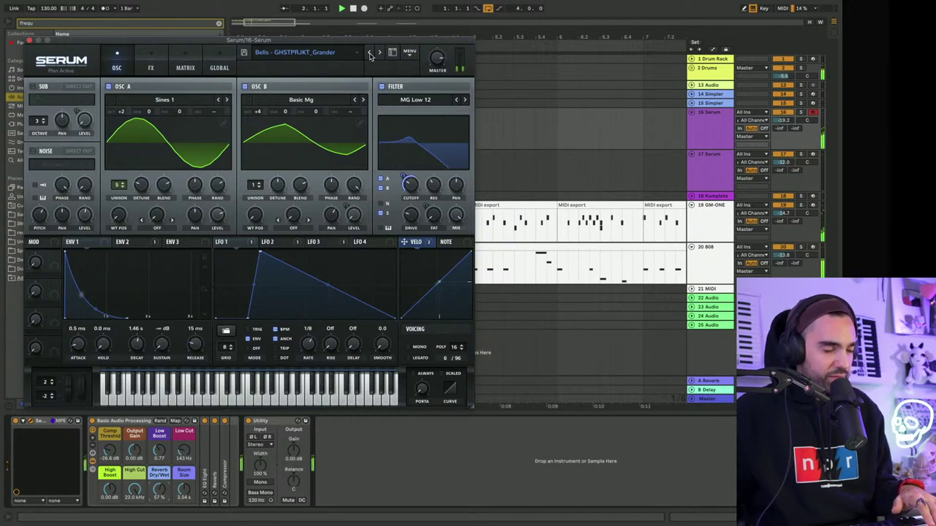
pyautogui.click(380, 53)
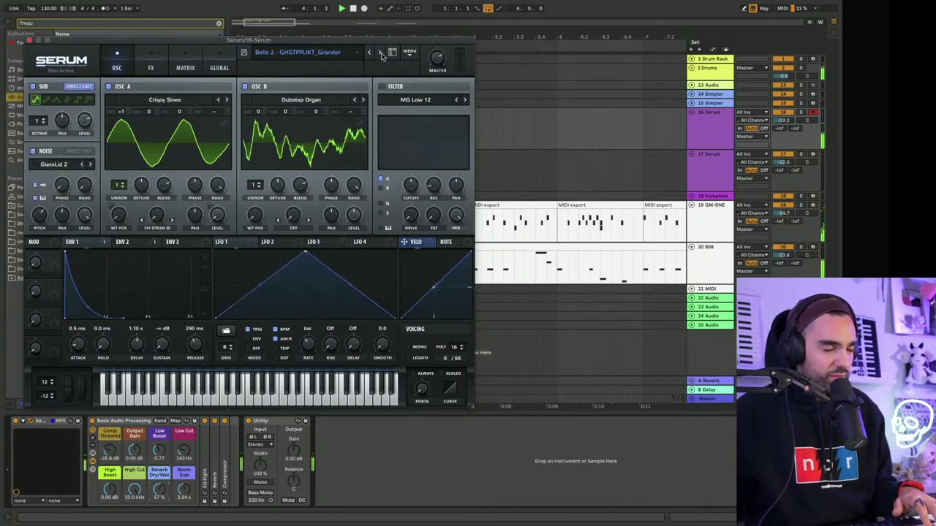
pyautogui.click(370, 52)
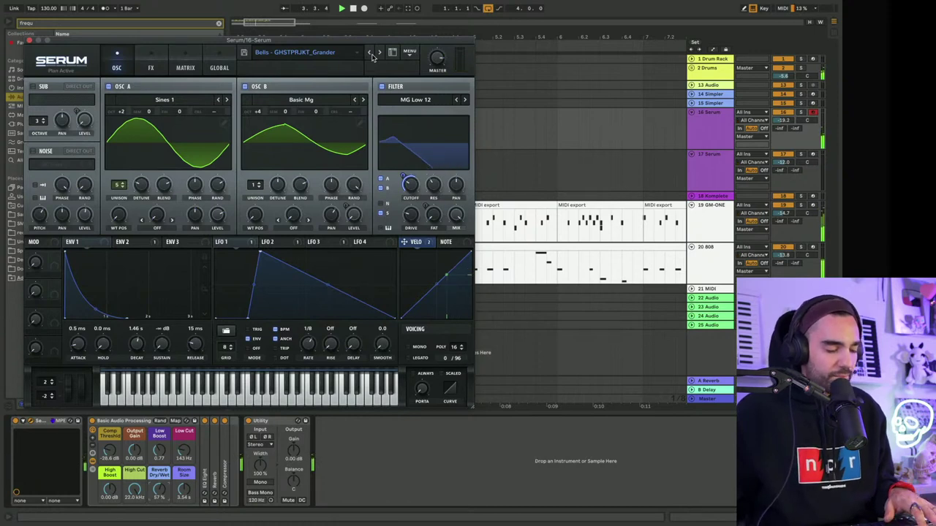
pyautogui.click(29, 40)
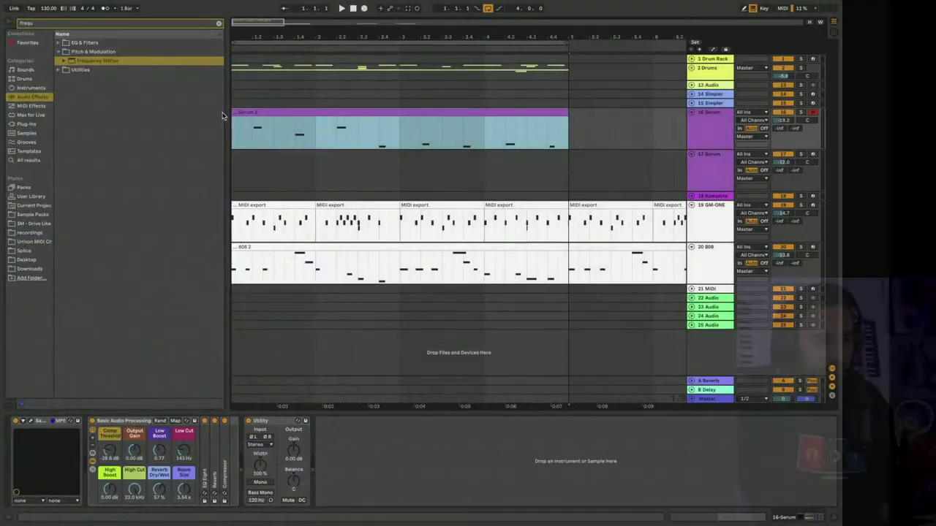
# Step: Move the recorded Serum 2 clip to start at 5.1.1, extend its start back to 1.1.1, and play it
pyautogui.click(636, 142)
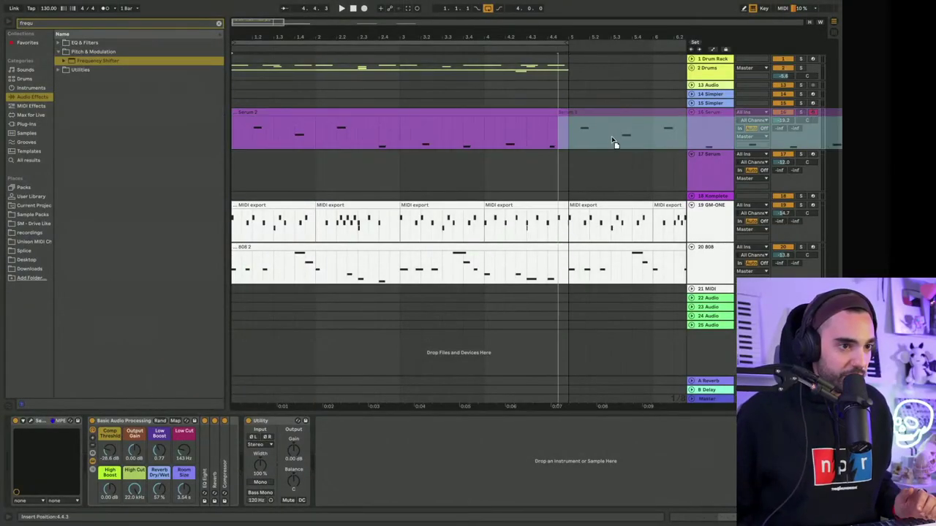
pyautogui.moveTo(617, 139); pyautogui.dragTo(616, 139)
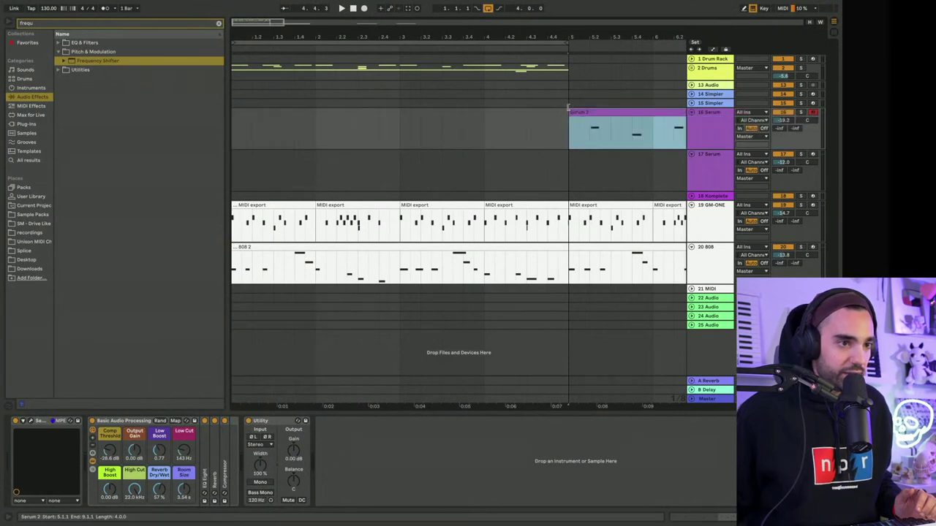
pyautogui.moveTo(570, 115); pyautogui.dragTo(231, 119)
pyautogui.press('space')
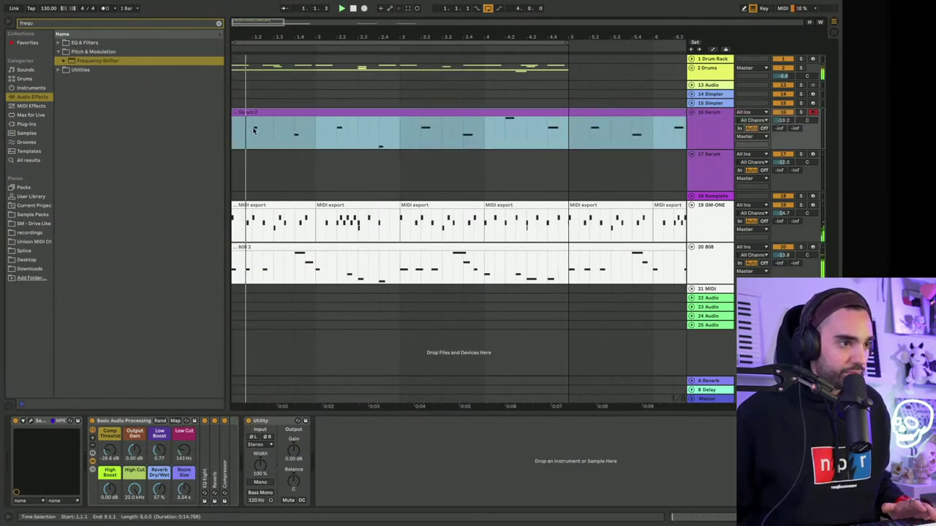
# Step: Quantize the notes in the extended Serum 2 clip to 1/16 and hide the clip editor
pyautogui.doubleClick(274, 109)
pyautogui.click(415, 443)
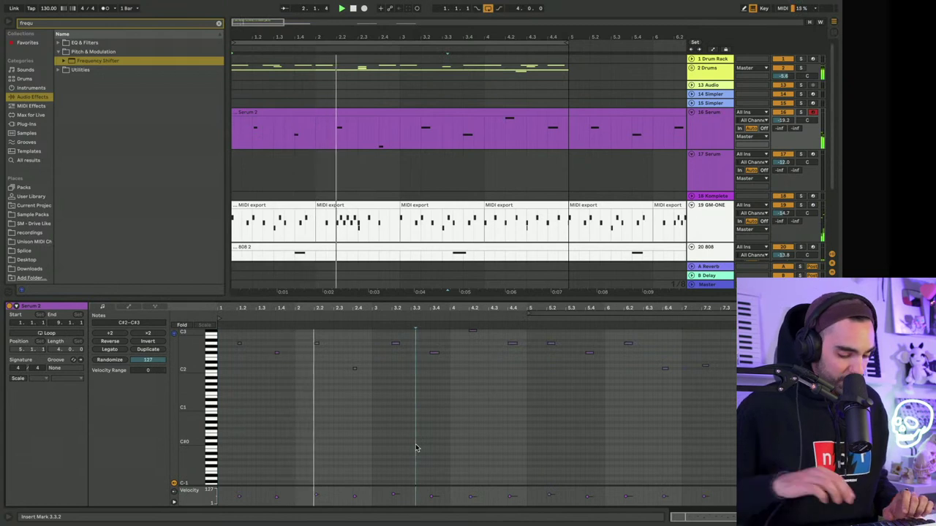
pyautogui.hotkey('ctrl', 'shift', 'u')
pyautogui.click(448, 242)
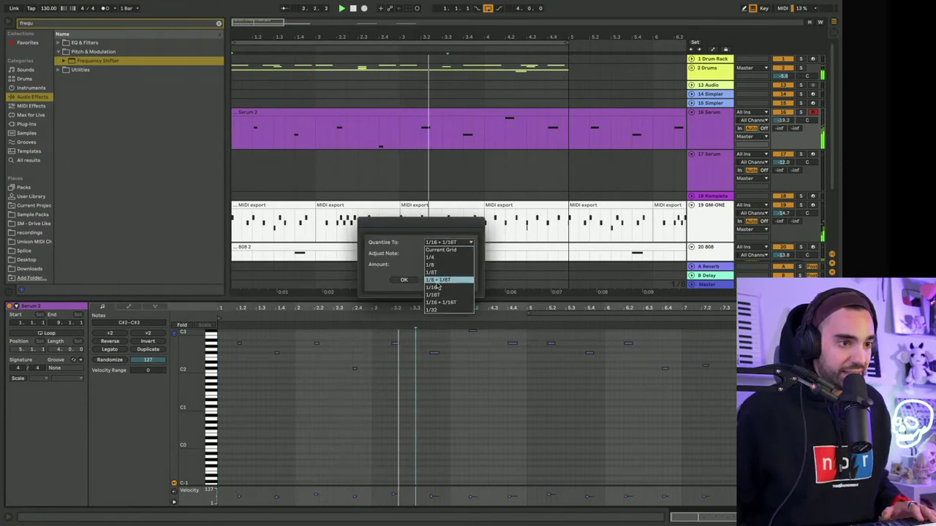
pyautogui.click(438, 284)
pyautogui.click(408, 281)
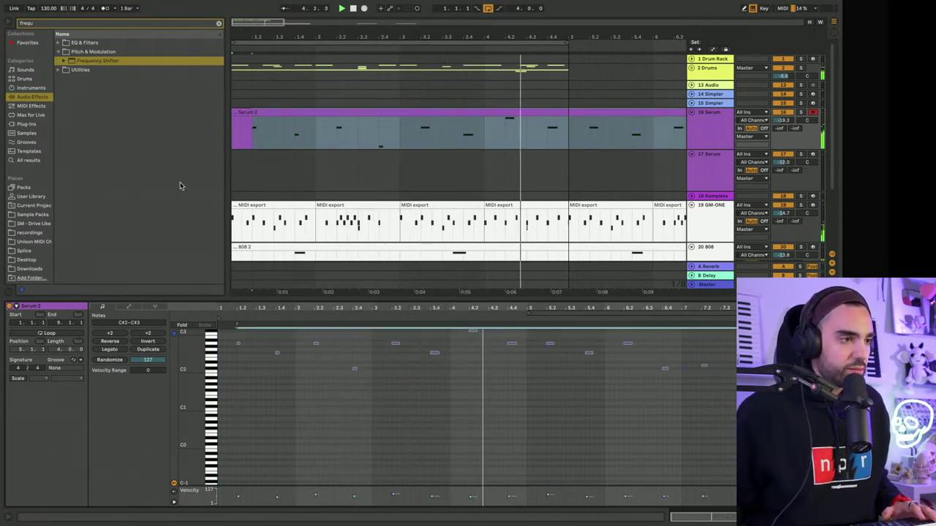
pyautogui.hotkey('ctrl', 'alt', 'l')
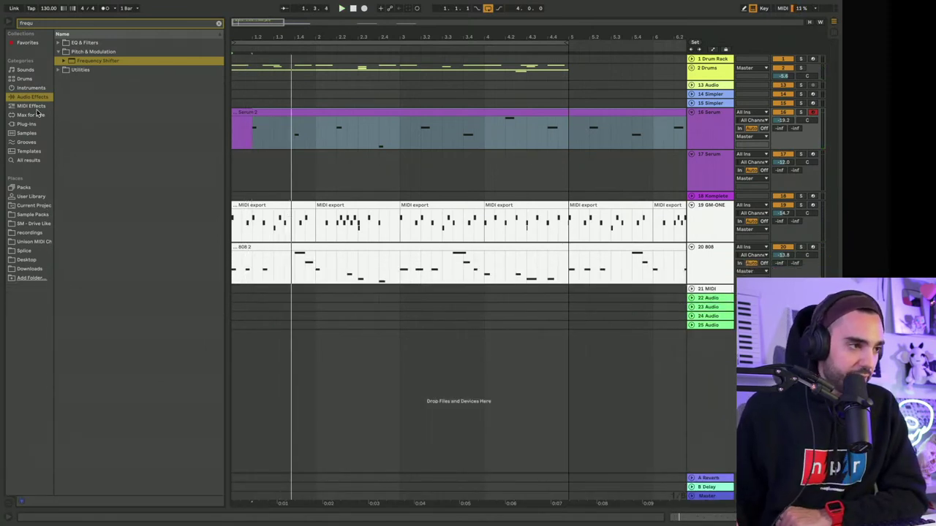
# Step: Clear the effect search, add a Compressor from Dynamics to the 19 GM-ONE track, and expand its sidechain settings
pyautogui.click(220, 25)
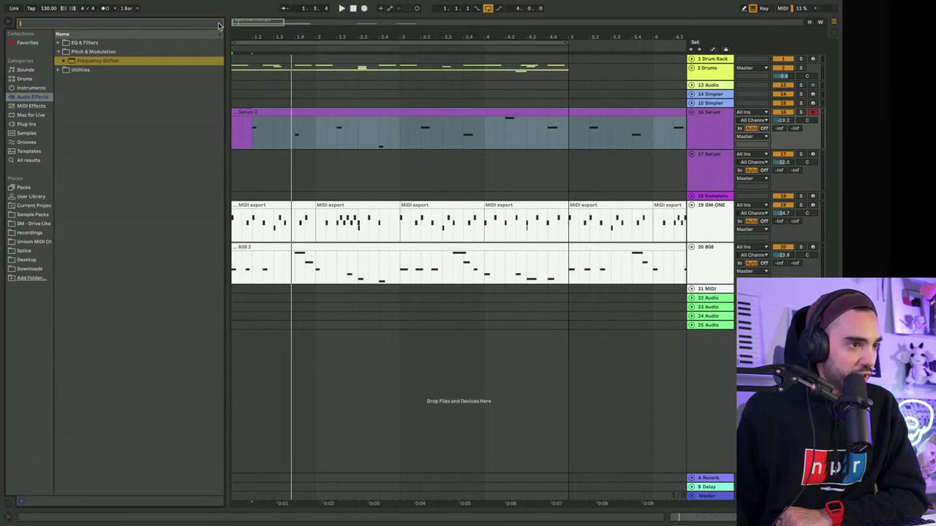
pyautogui.click(57, 60)
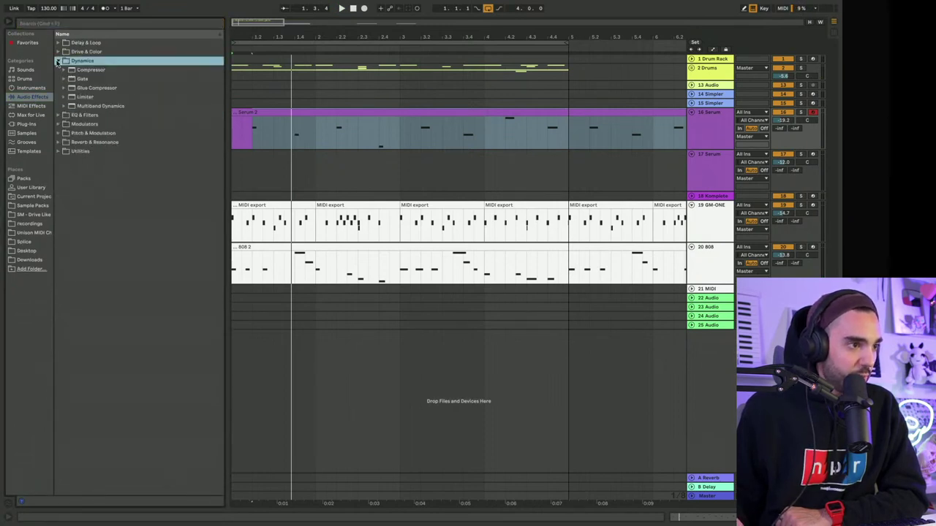
pyautogui.press('Down')
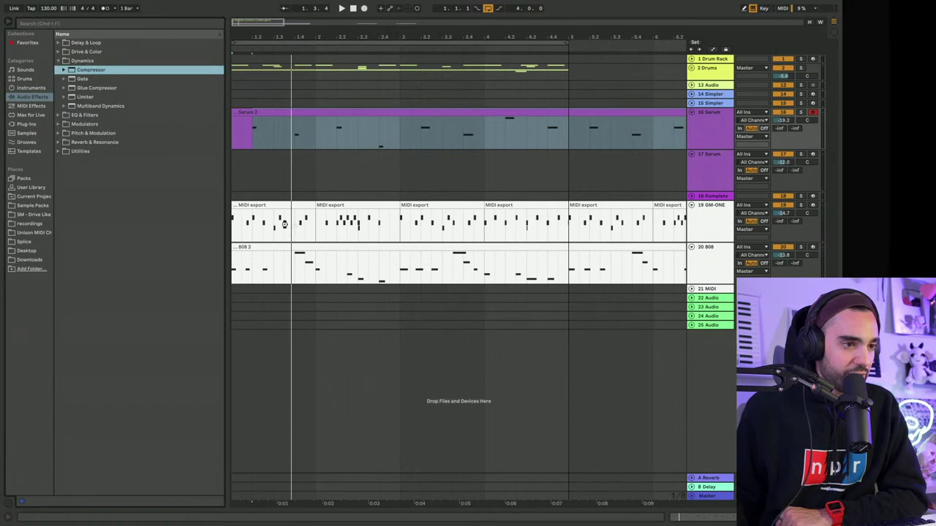
pyautogui.moveTo(284, 224); pyautogui.dragTo(286, 230)
pyautogui.click(328, 422)
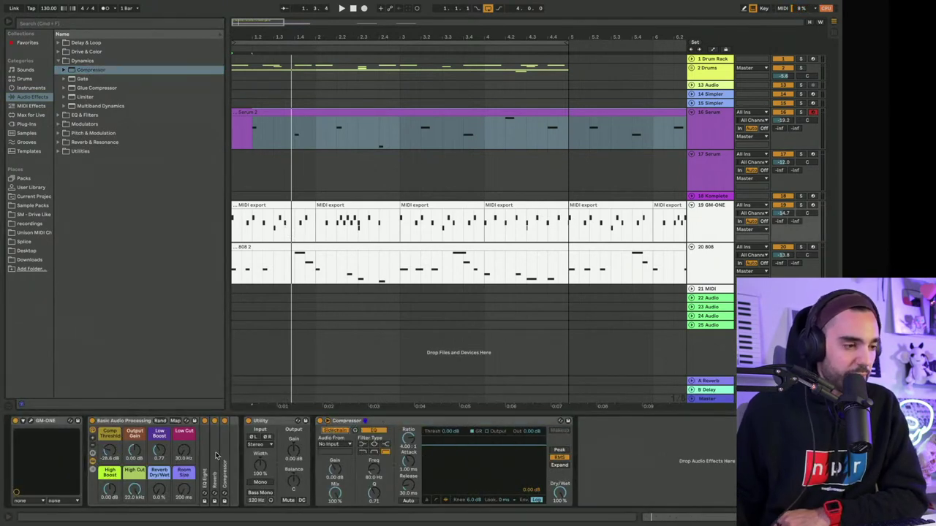
# Step: Set the GM-ONE Compressor's sidechain source to kick, switch it to the compact meter view, and play the loop
pyautogui.click(331, 445)
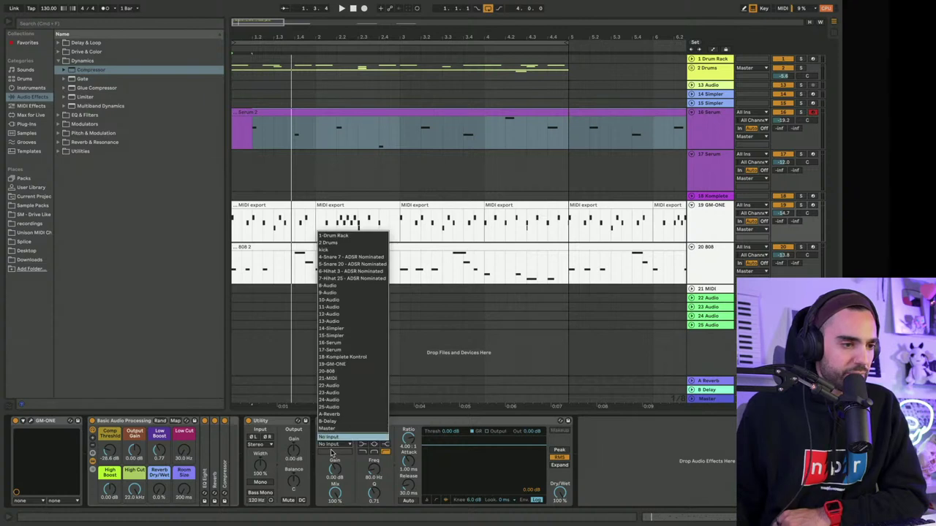
pyautogui.click(345, 254)
pyautogui.click(429, 502)
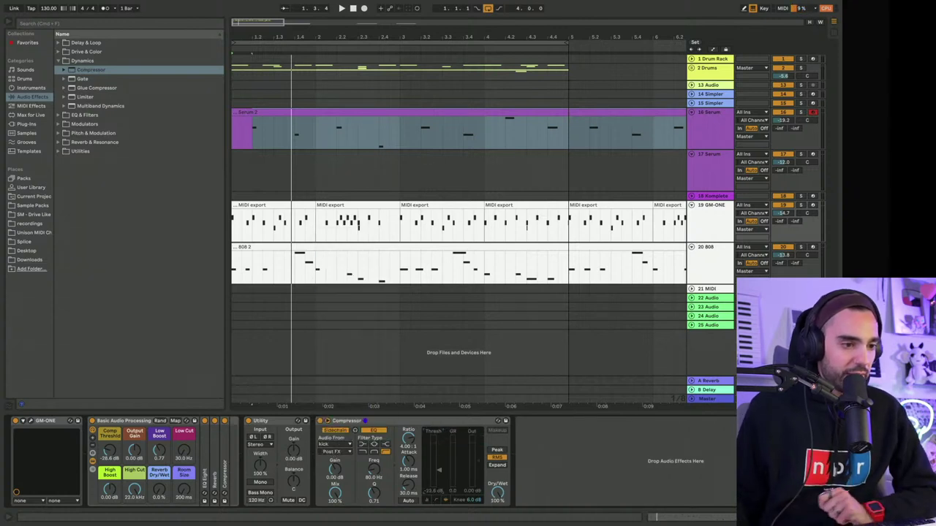
pyautogui.press('space')
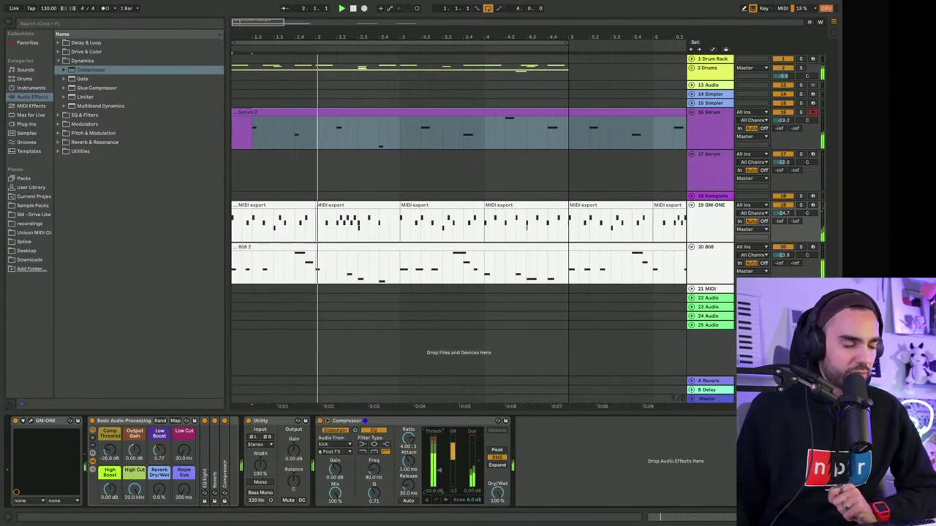
# Step: Copy the kick-sidechained Compressor to the 20 808 track and set its Dry/Wet to 37%
pyautogui.click(406, 423)
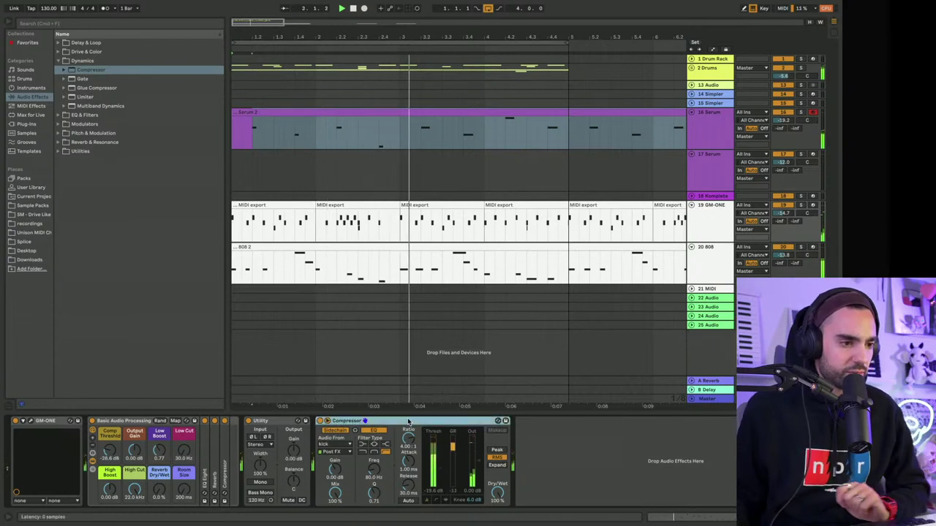
pyautogui.press('Down')
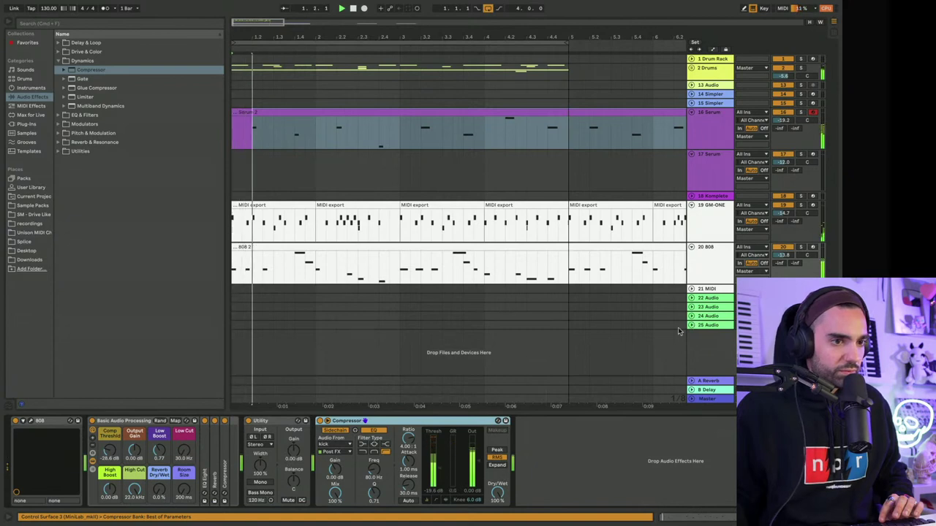
pyautogui.moveTo(498, 490); pyautogui.dragTo(498, 510)
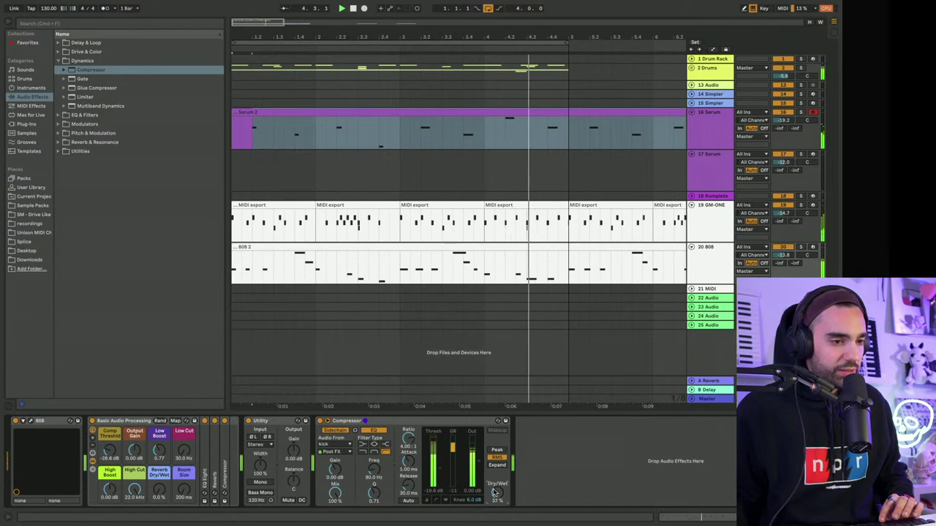
# Step: Replay the loop from the start and inspect the 16 Serum track's device chain
pyautogui.press('space')
pyautogui.click(711, 143)
pyautogui.press('space')
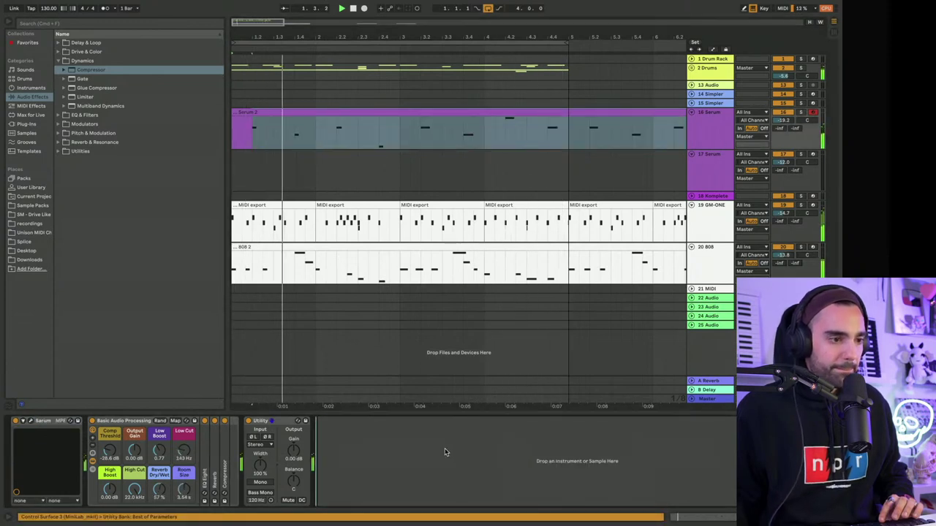
# Step: Unfold the Drums group and the Snare 7 track, and consolidate the snare clips from 1.1.1 to 5.1.1 into one clip
pyautogui.click(700, 69)
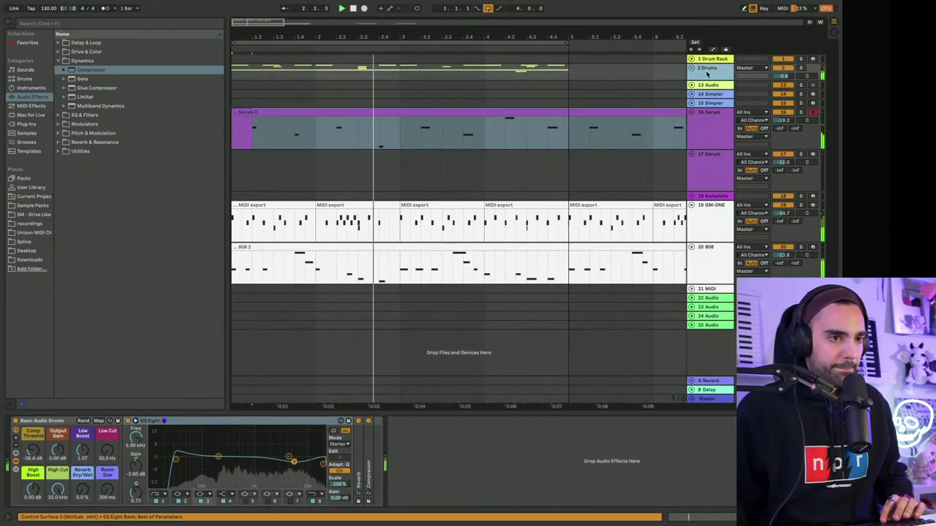
pyautogui.click(692, 68)
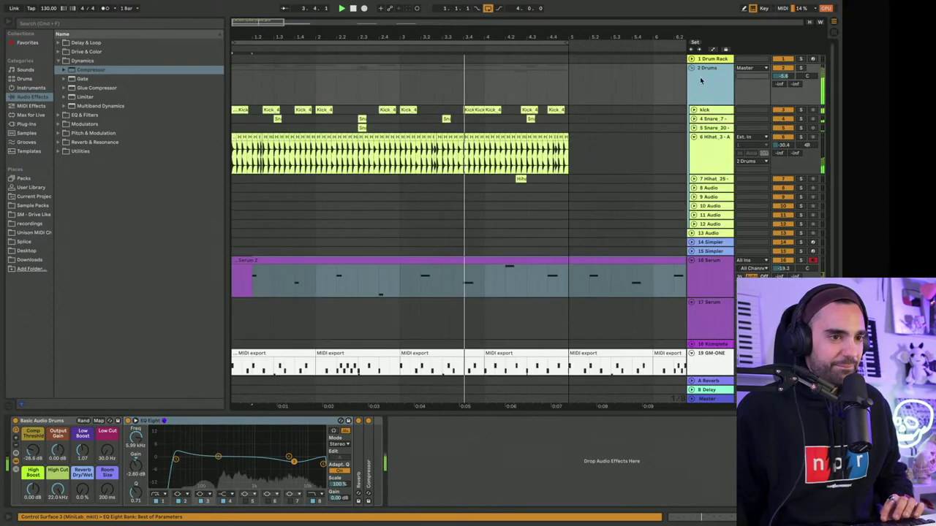
pyautogui.click(693, 118)
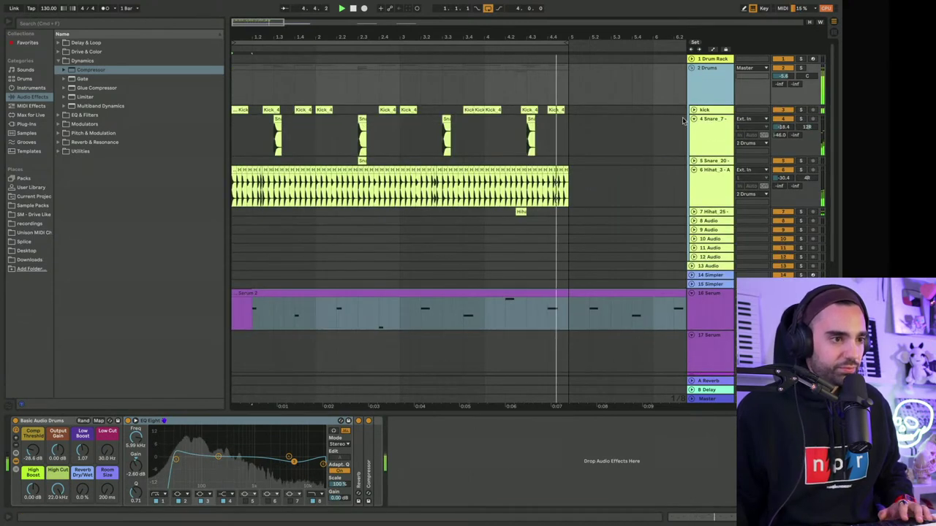
pyautogui.click(532, 119)
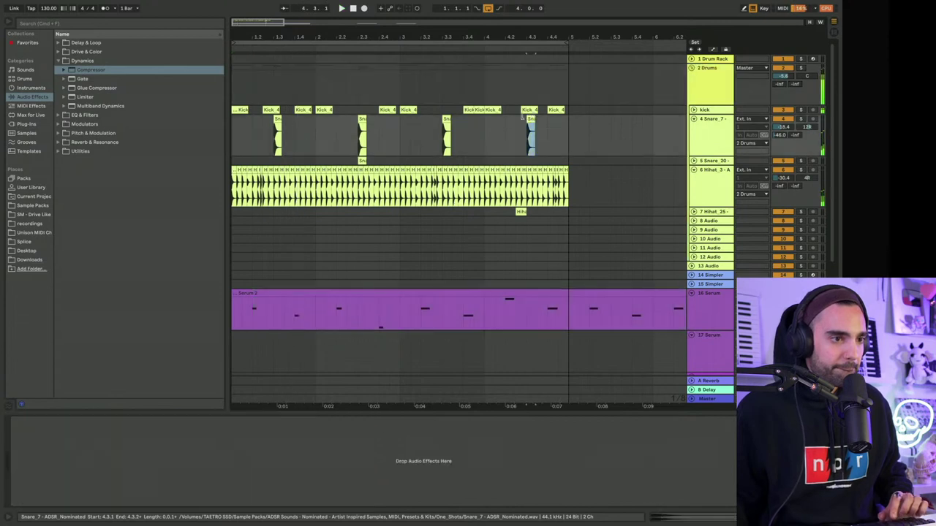
pyautogui.moveTo(235, 124); pyautogui.dragTo(568, 123)
pyautogui.rightClick(566, 122)
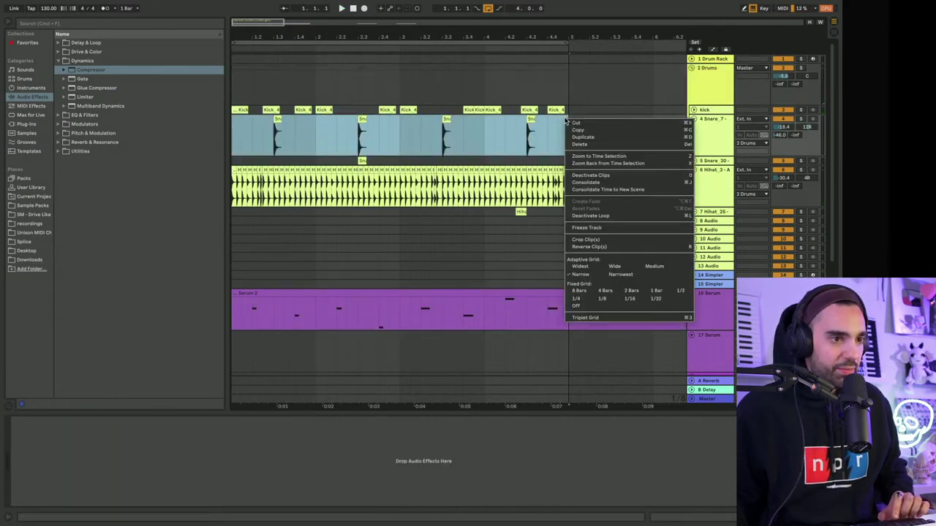
pyautogui.click(593, 181)
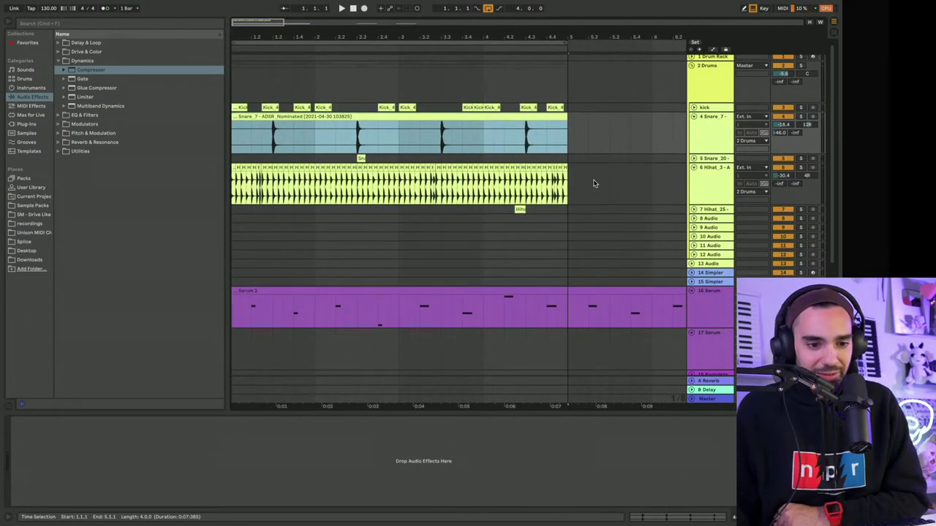
# Step: Play the loop and open the consolidated Snare 7 clip to examine its waveform and sample settings
pyautogui.hscroll(-1, 583, 184)
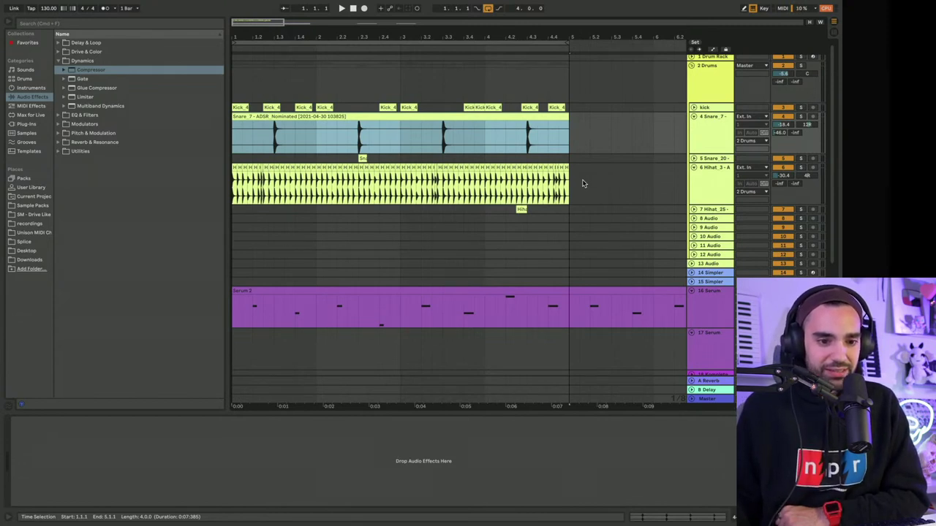
pyautogui.click(392, 115)
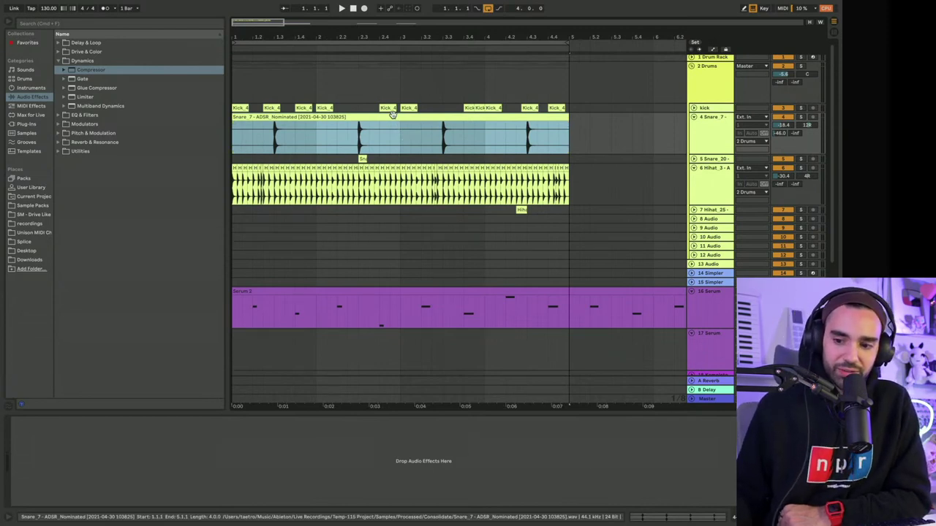
pyautogui.press('space')
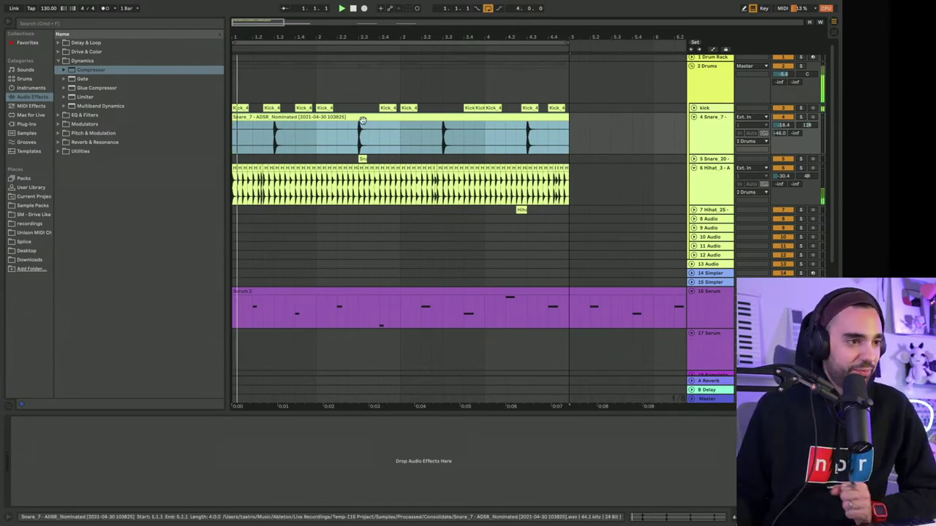
pyautogui.doubleClick(362, 120)
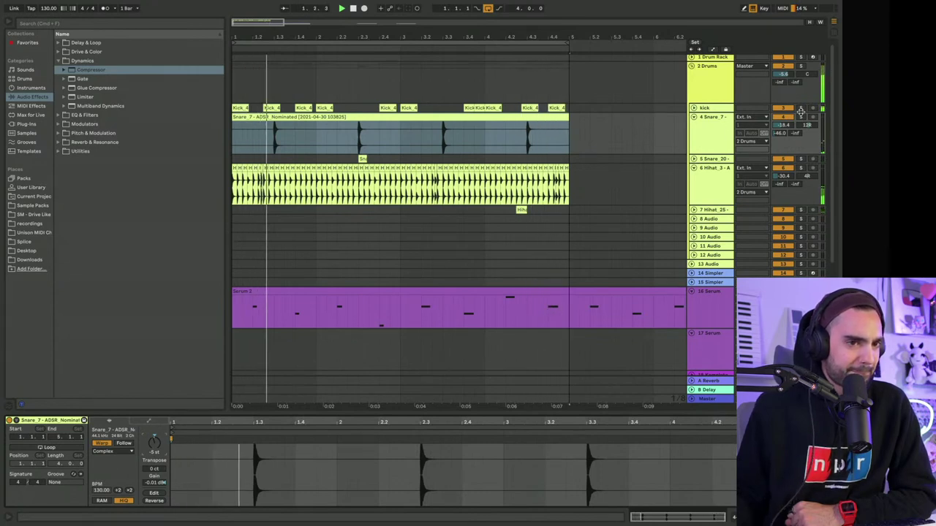
# Step: Audition the Snare 7 clip soloed and with the full mix, setting its transpose to -2 st
pyautogui.click(115, 452)
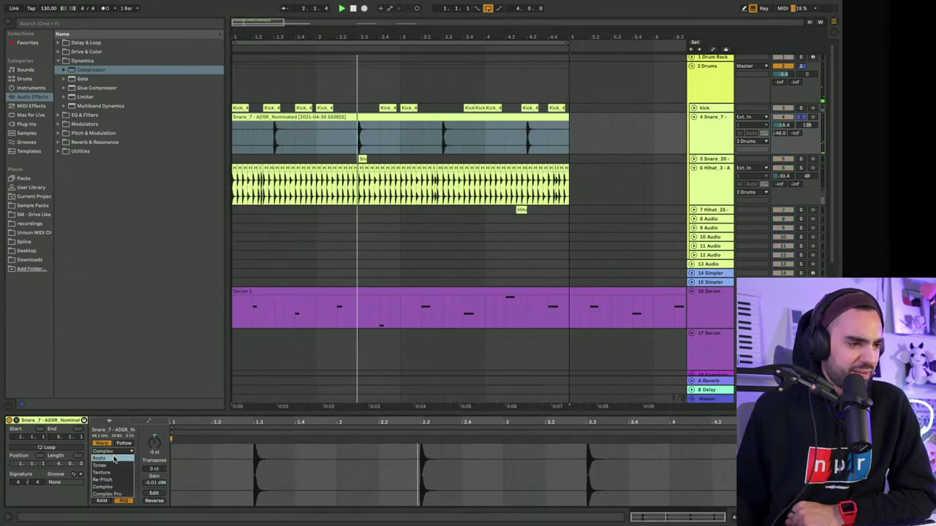
pyautogui.click(114, 452)
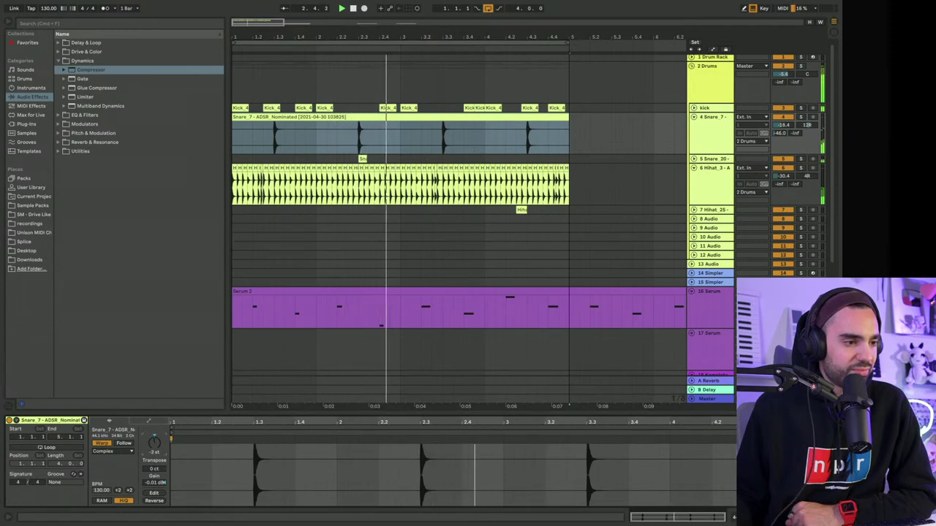
pyautogui.click(801, 118)
pyautogui.click(802, 118)
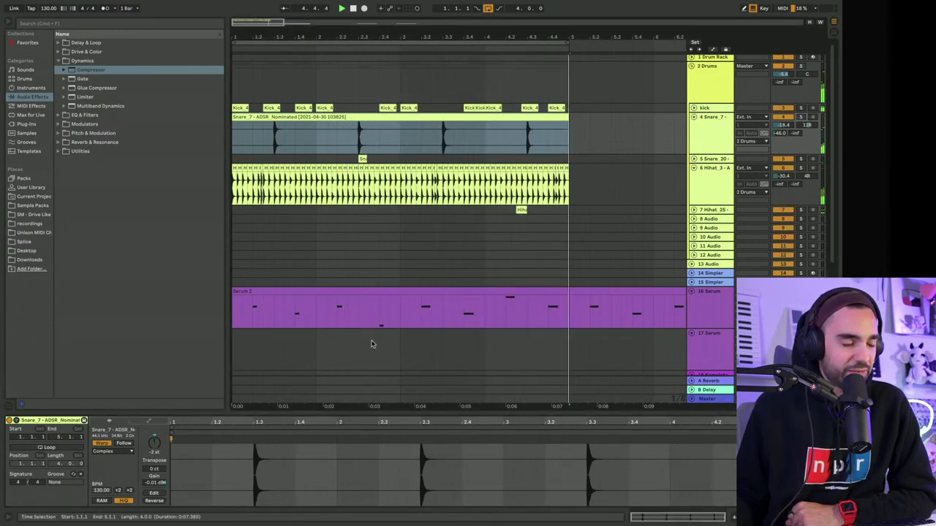
# Step: Fold the Snare 7 and Hihat 3 tracks and unfold the kick track
pyautogui.click(693, 117)
pyautogui.click(694, 136)
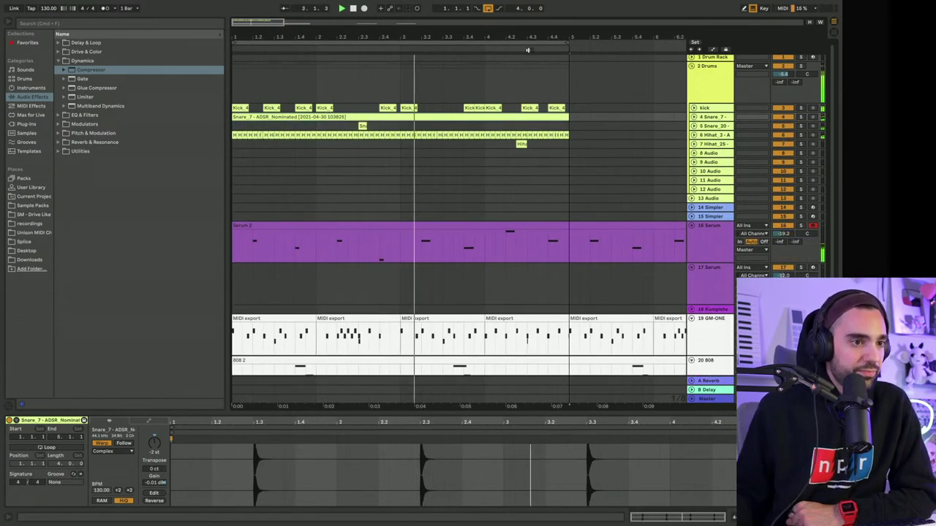
pyautogui.moveTo(497, 42); pyautogui.dragTo(488, 38)
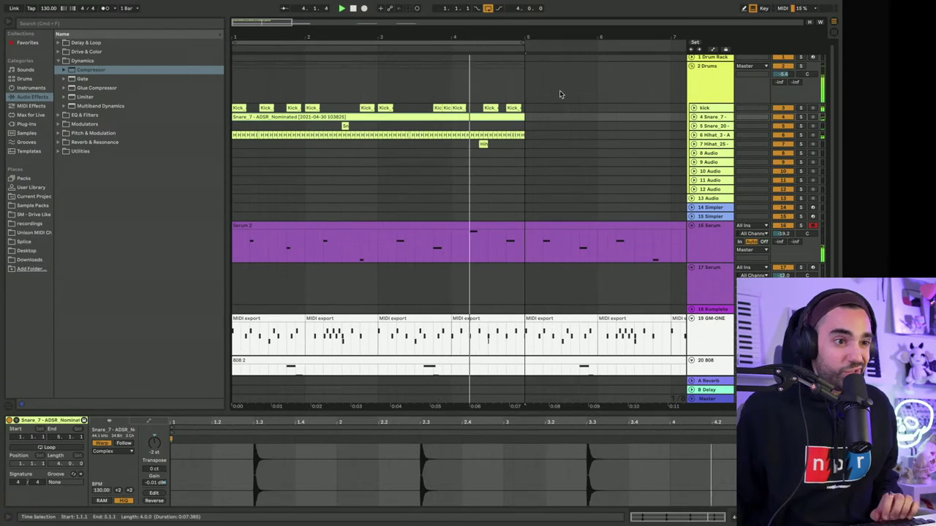
pyautogui.click(693, 108)
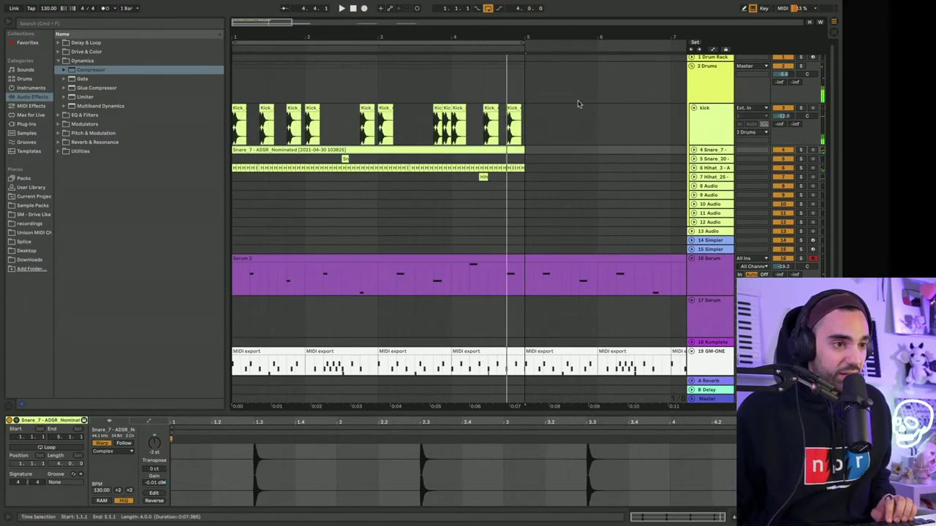
# Step: Consolidate the kick, snare and hi-hat clips from 1.1.1 to 5.1.1 into one clip per track
pyautogui.click(241, 121)
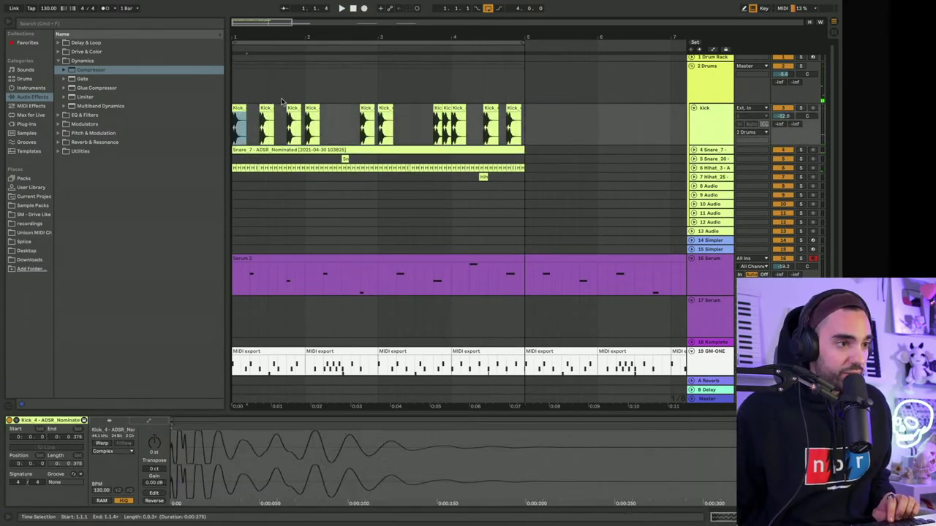
pyautogui.keyDown('shift'); pyautogui.click(516, 110); pyautogui.keyUp('shift')
pyautogui.keyDown('shift'); pyautogui.click(520, 162); pyautogui.keyUp('shift')
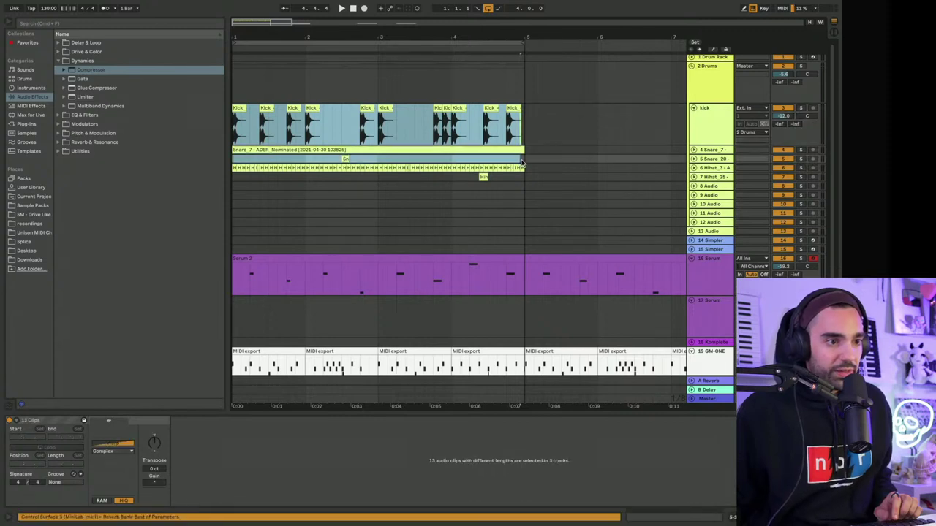
pyautogui.keyDown('shift'); pyautogui.click(518, 179); pyautogui.keyUp('shift')
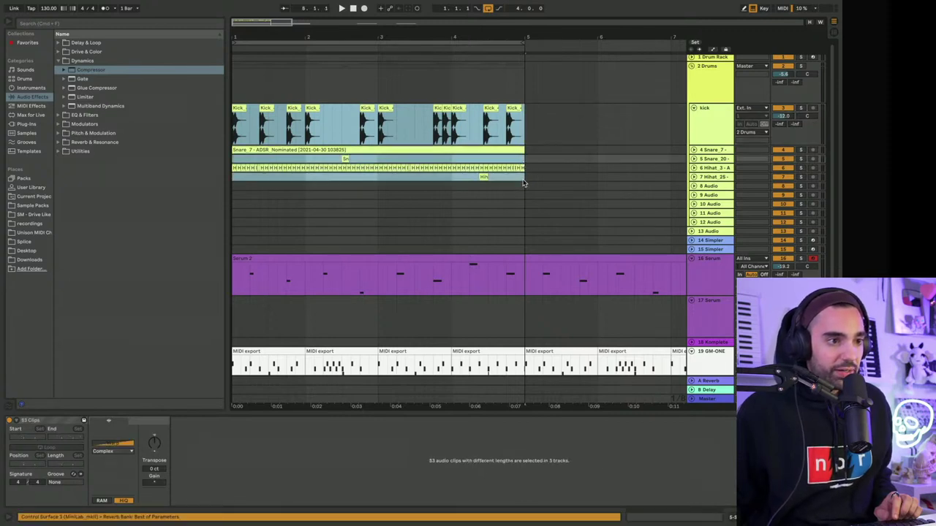
pyautogui.rightClick(520, 184)
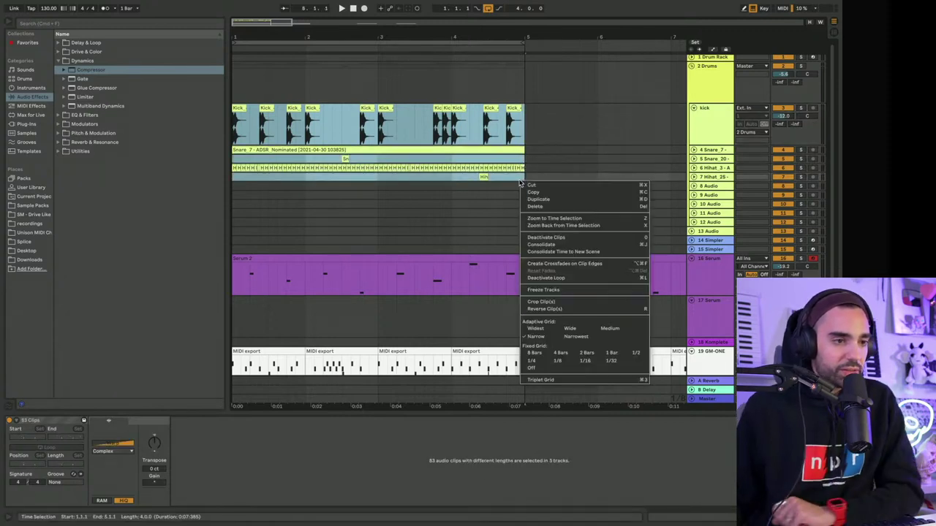
pyautogui.click(556, 244)
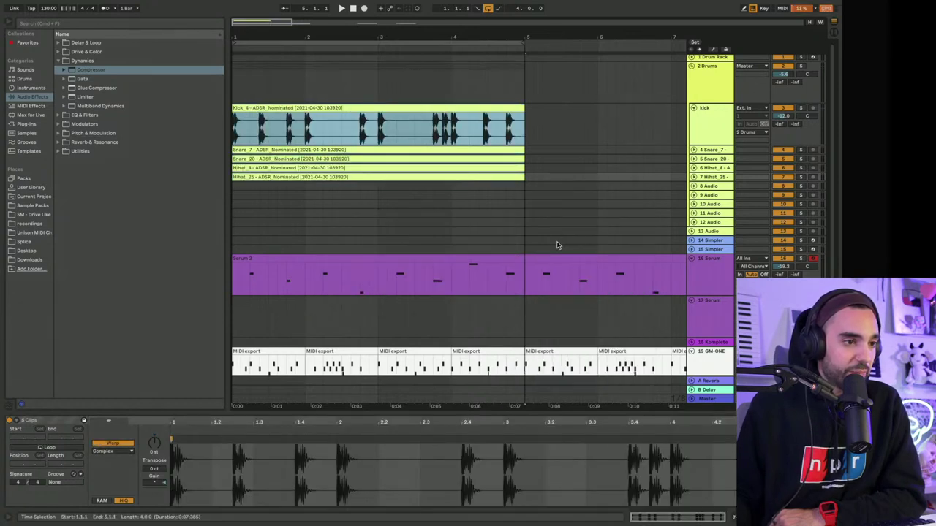
# Step: Unfold the Snare 7, Snare 20, Hihat 4 and Hihat 25 tracks to show the consolidated waveforms
pyautogui.moveTo(463, 37); pyautogui.dragTo(468, 28)
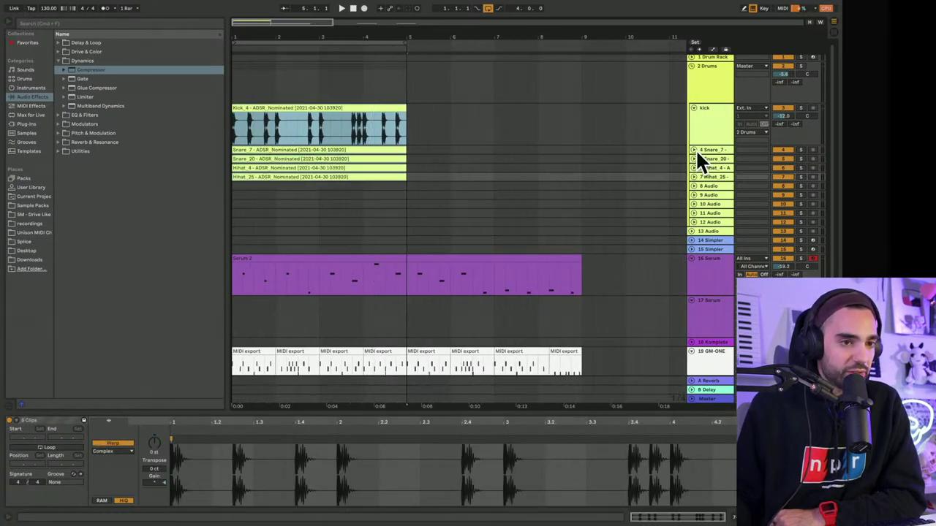
pyautogui.click(693, 150)
pyautogui.click(693, 192)
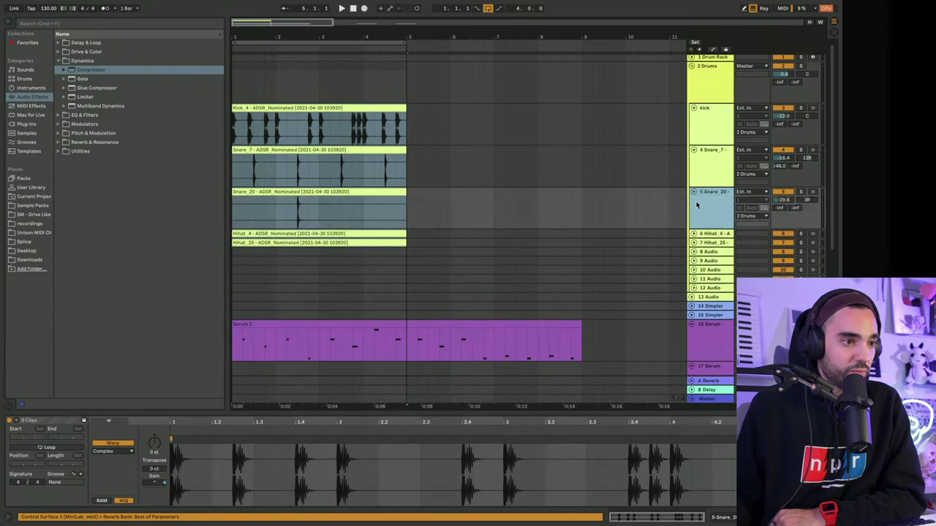
pyautogui.click(694, 244)
pyautogui.click(693, 234)
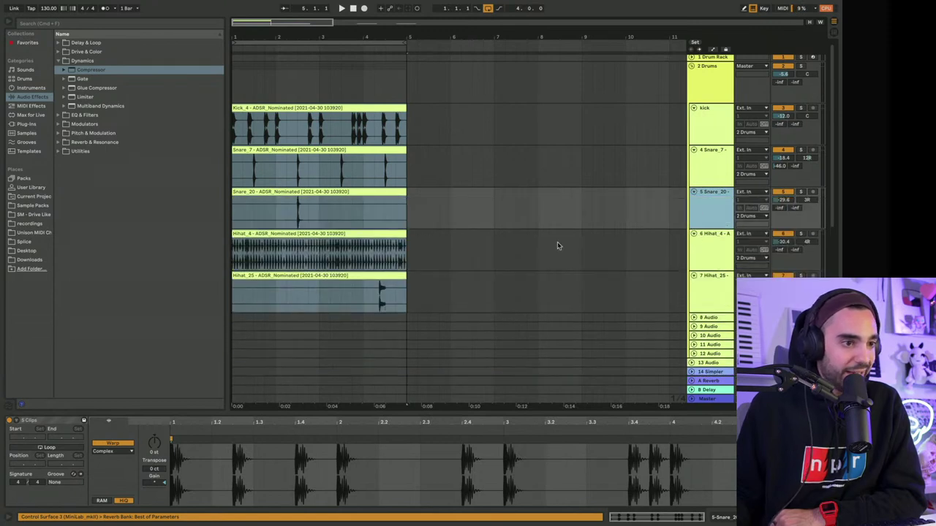
# Step: Duplicate all five consolidated drum clips so they also fill bars 5.1.1 to 9.1.1
pyautogui.click(283, 234)
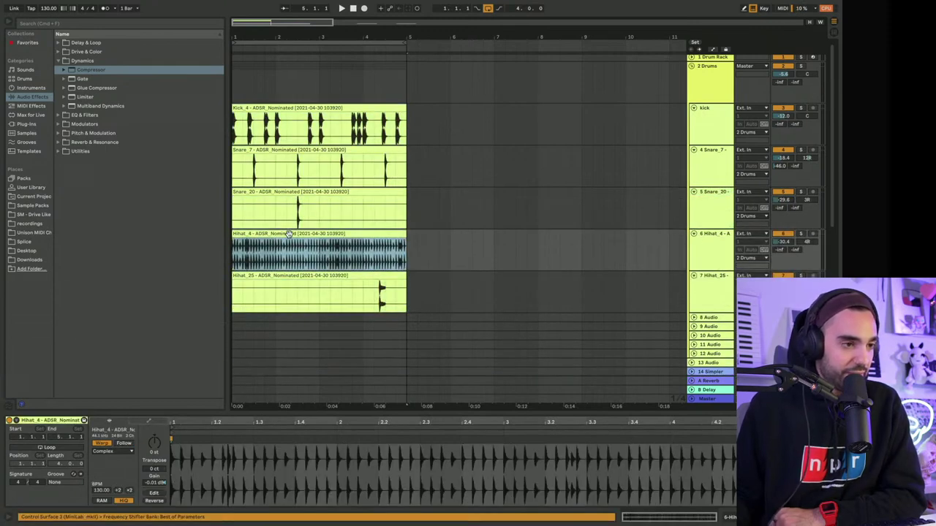
pyautogui.click(292, 276)
pyautogui.keyDown('shift'); pyautogui.click(292, 104); pyautogui.keyUp('shift')
pyautogui.press('super+d')
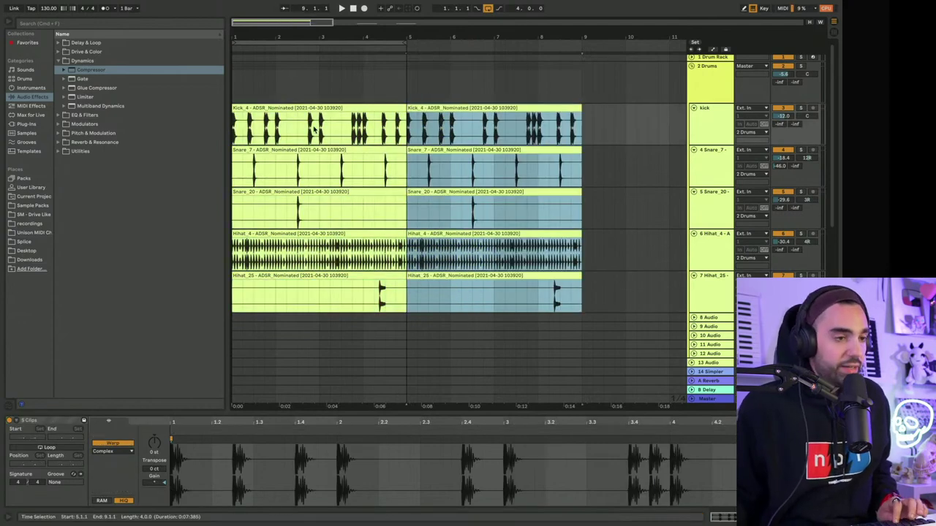
# Step: Extend the arrangement loop to eight bars over all drum clips, play it, and fold the Drums group
pyautogui.press('super+a')
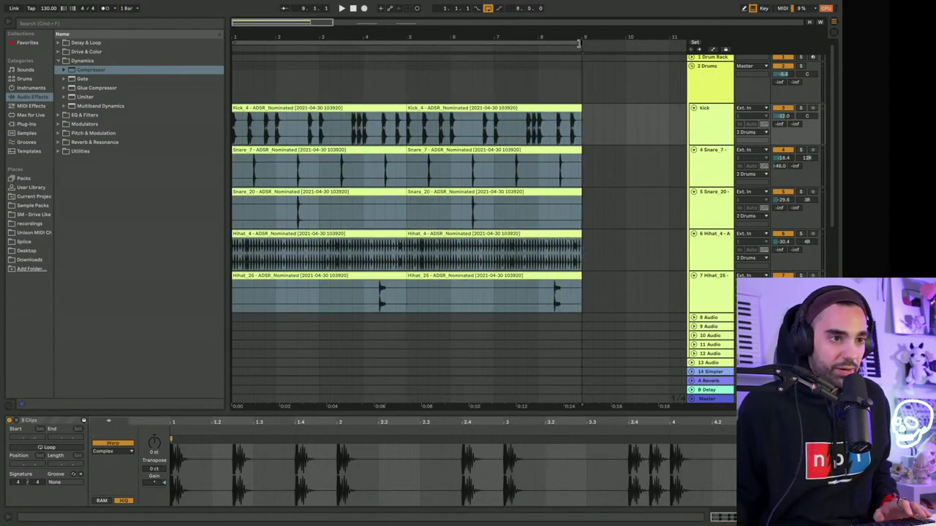
pyautogui.scroll(-5, 452, 184)
pyautogui.scroll(5, 451, 184)
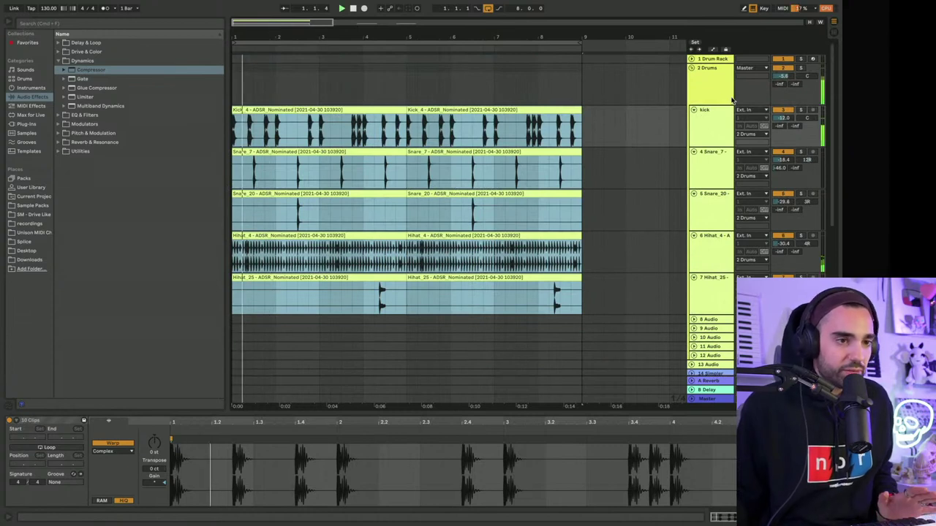
pyautogui.click(692, 68)
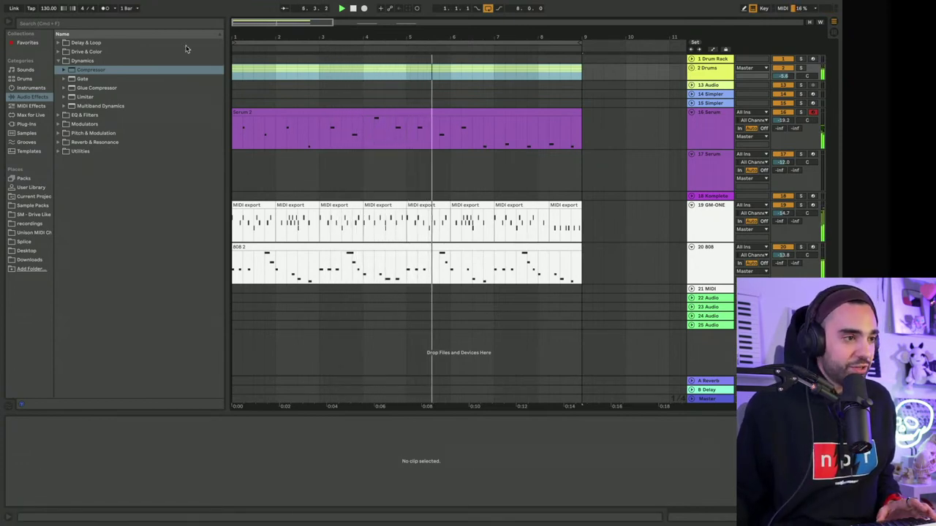
# Step: Replay the eight-bar loop from the start and open the 17 Serum track's device chain
pyautogui.click(363, 93)
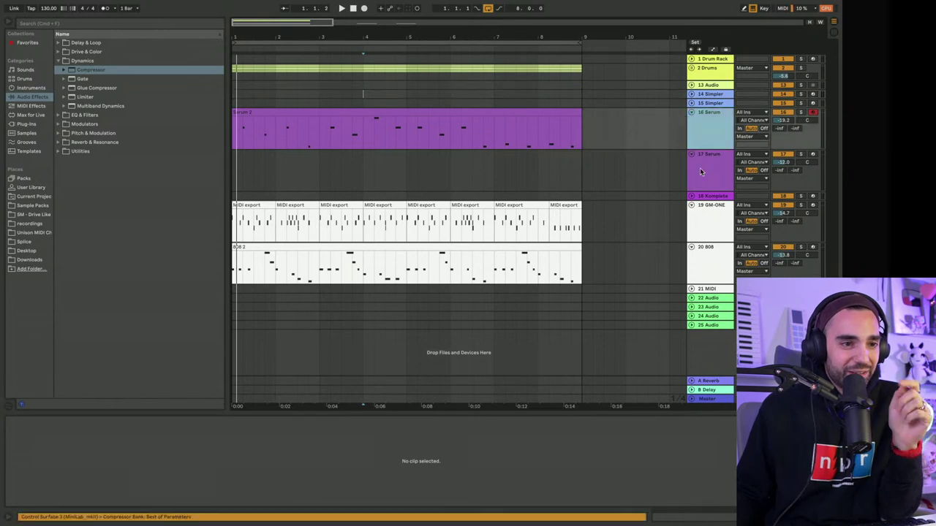
pyautogui.click(713, 258)
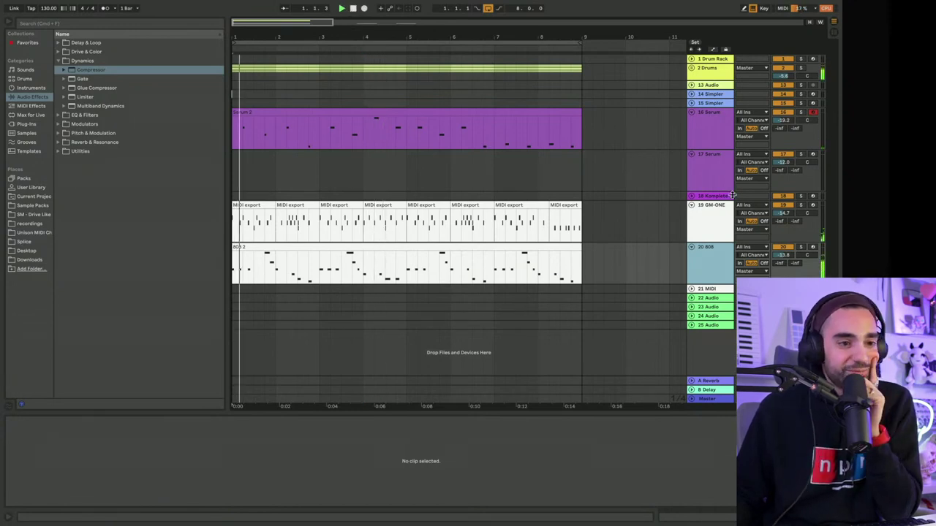
pyautogui.click(696, 172)
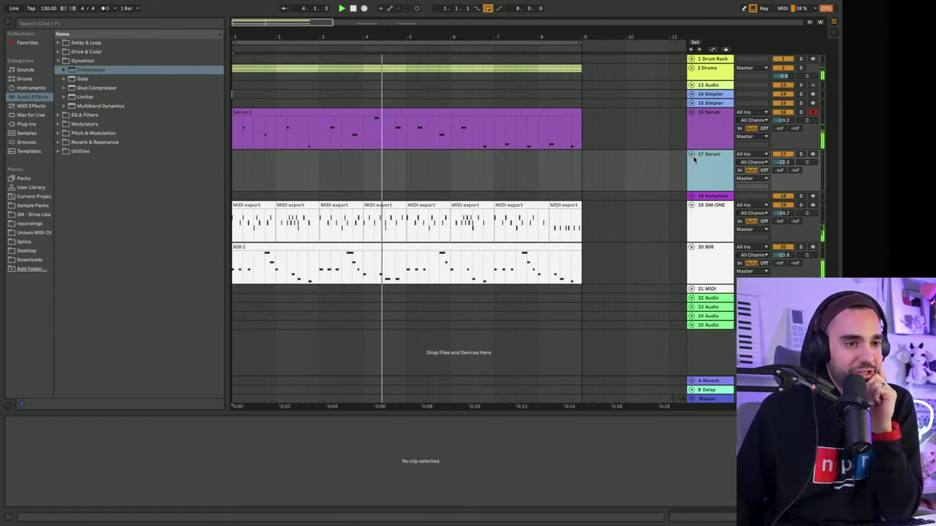
pyautogui.click(692, 155)
pyautogui.click(692, 155)
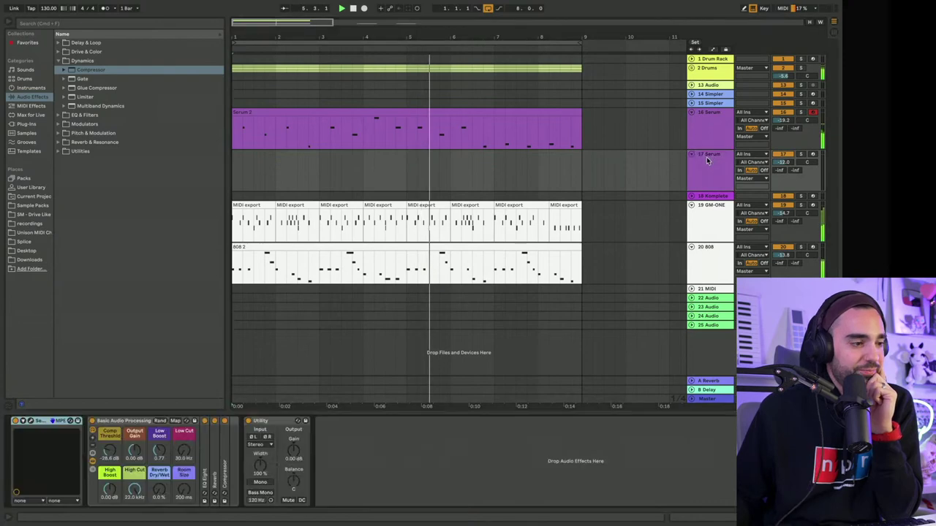
# Step: Open Serum on the 17 Serum track and load the Pad - GHSTPRJKT_Grander preset from the GRANDE user folder
pyautogui.click(710, 155)
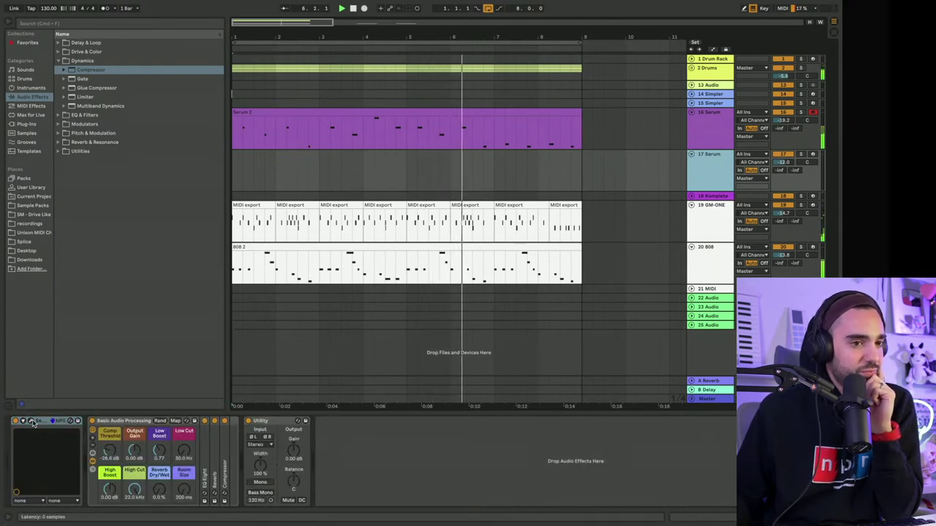
pyautogui.click(32, 423)
pyautogui.click(353, 57)
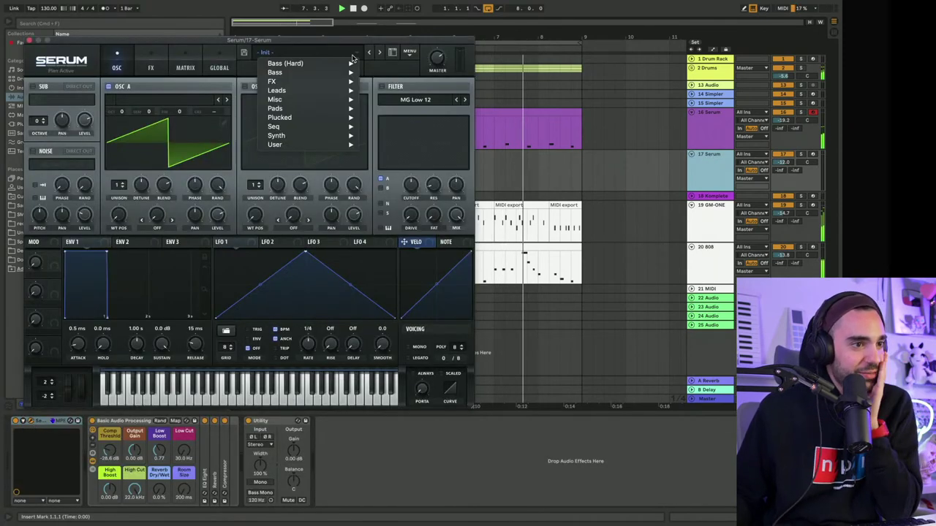
pyautogui.moveTo(322, 144)
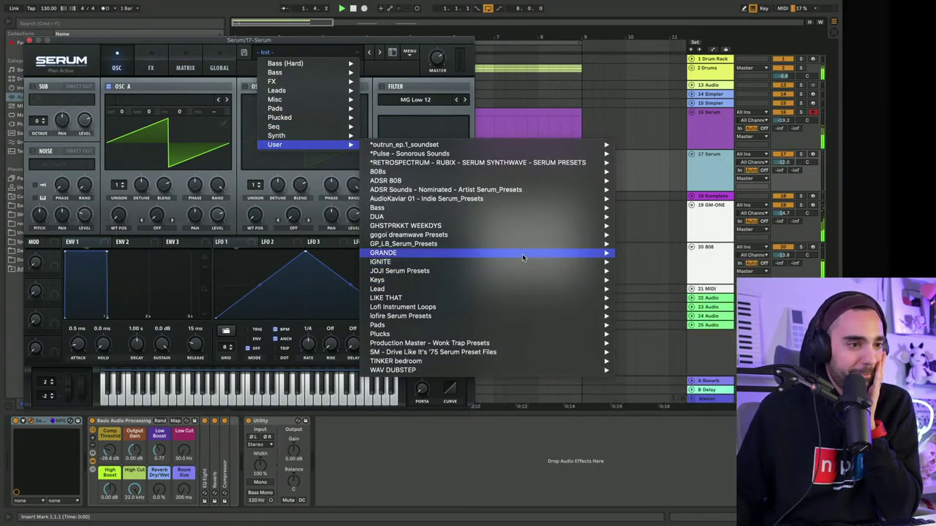
pyautogui.moveTo(522, 257)
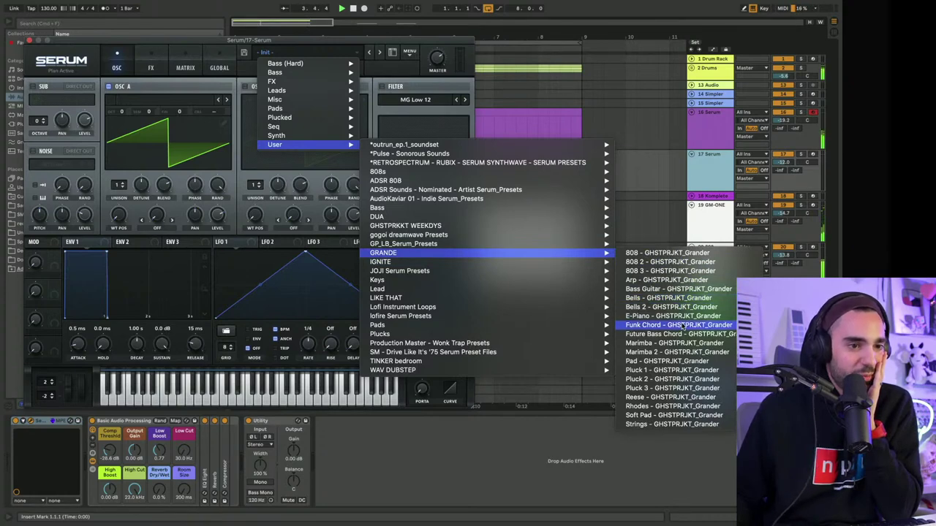
pyautogui.click(667, 361)
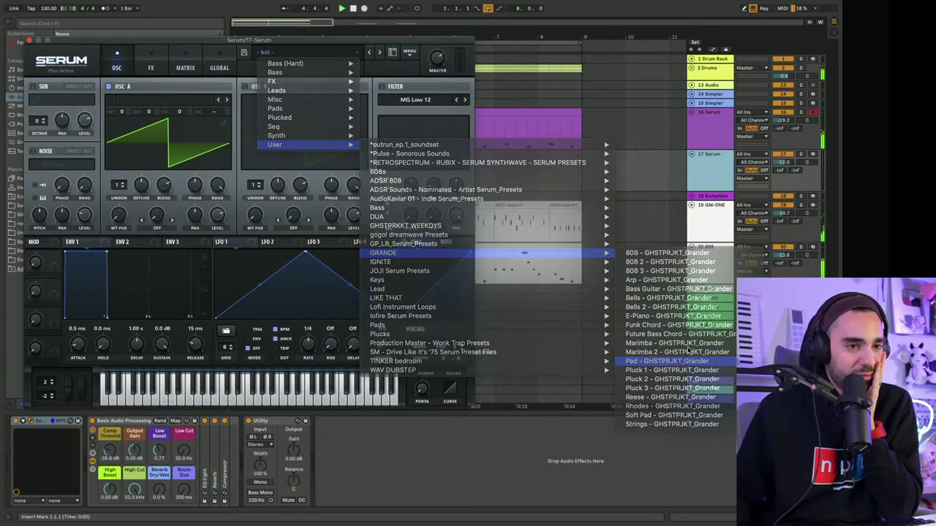
# Step: Arm the 17 Serum track, set its volume to -13.0 dB, and audition the pad over the loop
pyautogui.click(811, 156)
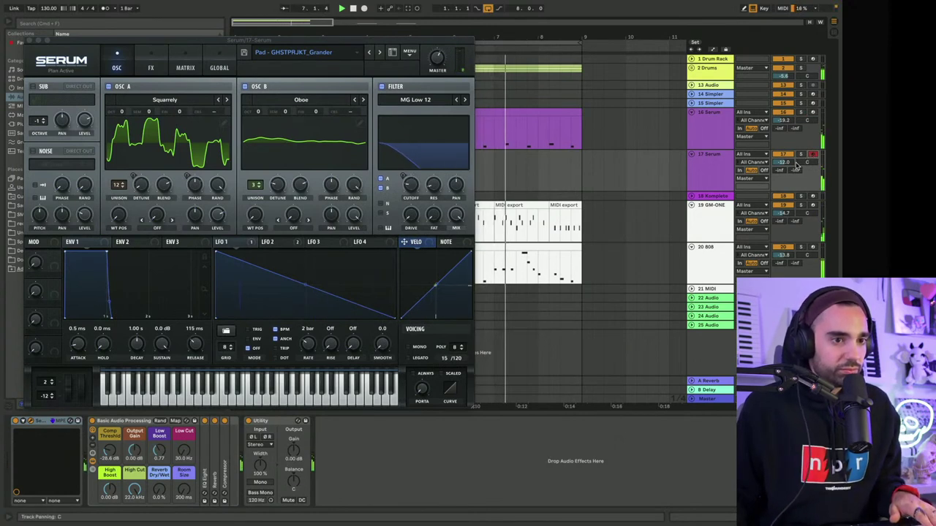
pyautogui.moveTo(786, 162); pyautogui.dragTo(790, 166)
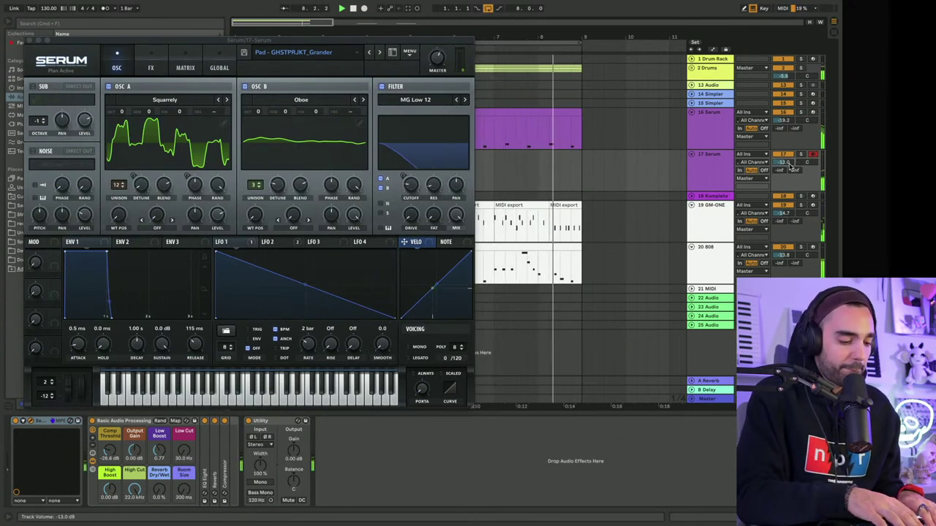
pyautogui.press('space')
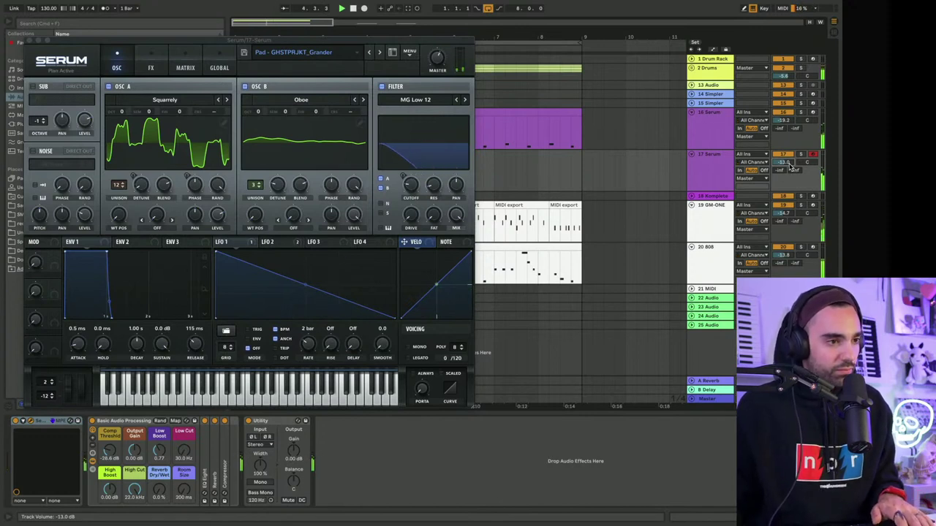
# Step: On 17 Serum, set Reverb Dry/Wet to 49%, Room Size to 4.05 s and Low Cut to 195 Hz, and add the kick-sidechained Compressor
pyautogui.moveTo(159, 489); pyautogui.dragTo(159, 471)
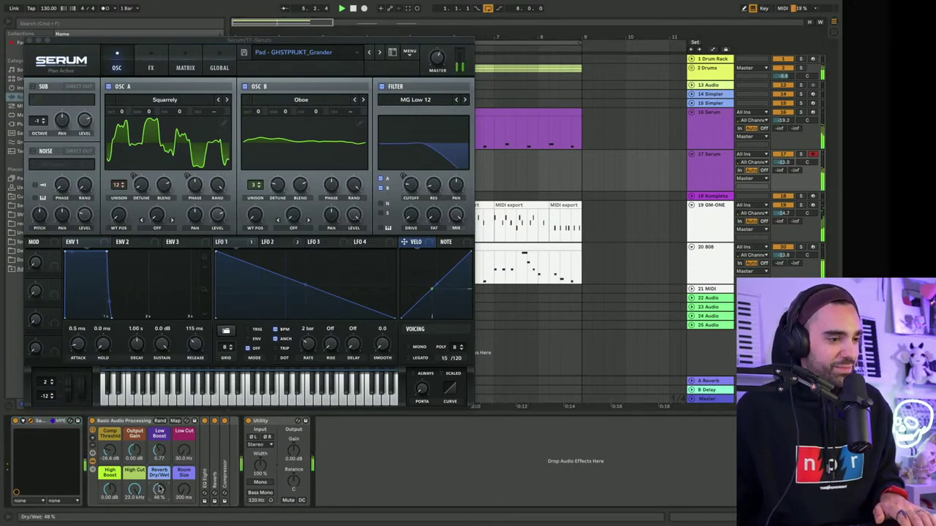
pyautogui.moveTo(363, 441); pyautogui.dragTo(376, 454)
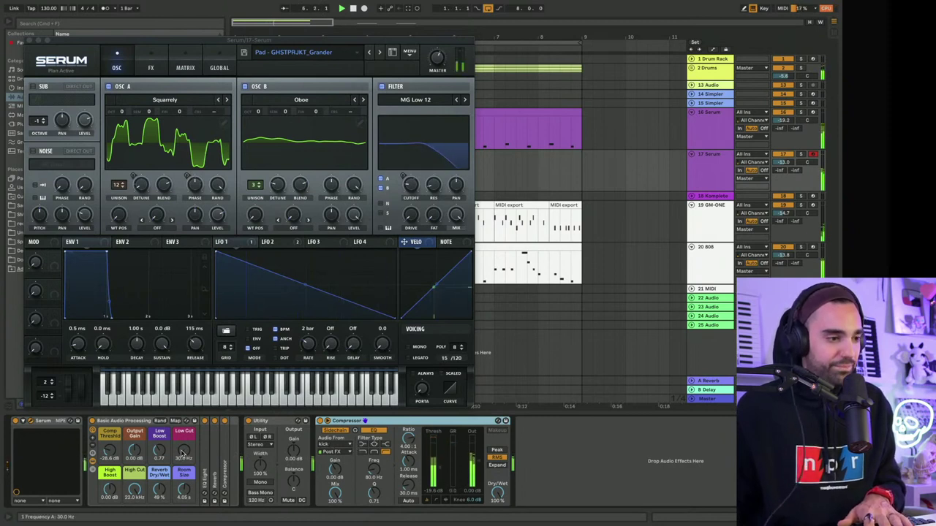
pyautogui.scroll(5, 183, 454)
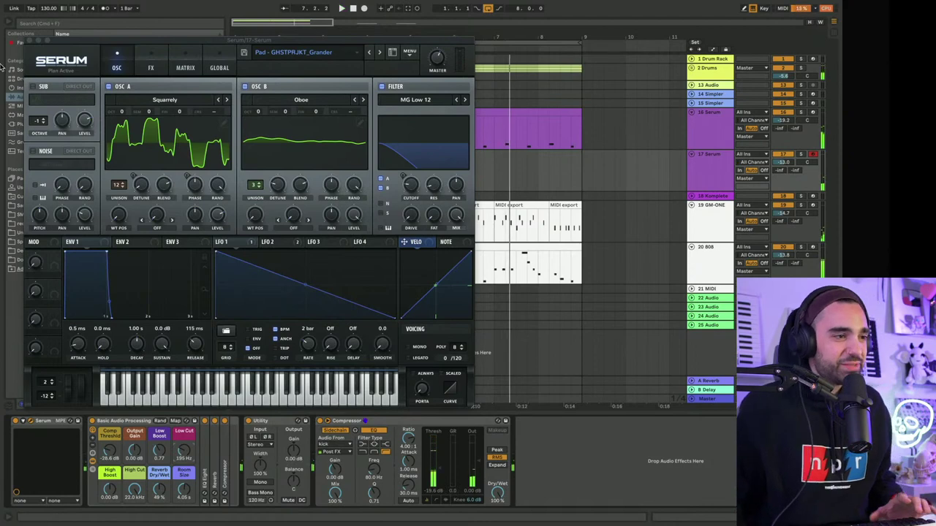
pyautogui.click(30, 42)
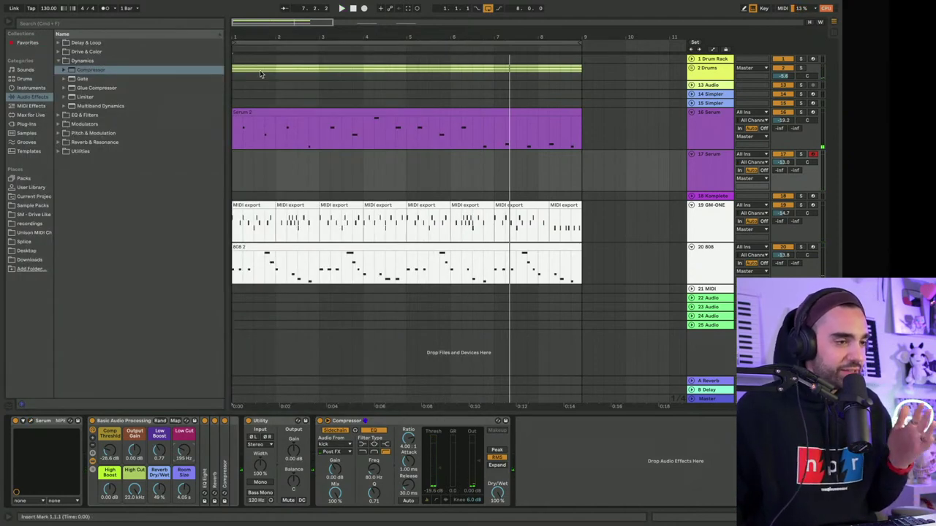
# Step: Hide the browser, open the GM-ONE plug-in on the 19 GM-ONE track, and audition that track soloed from the loop's start
pyautogui.moveTo(239, 37); pyautogui.dragTo(239, 33)
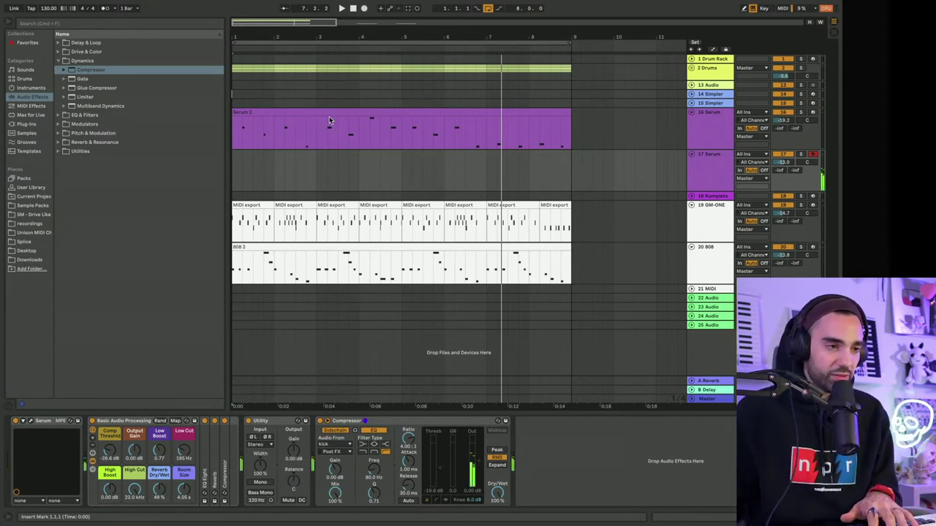
pyautogui.click(11, 24)
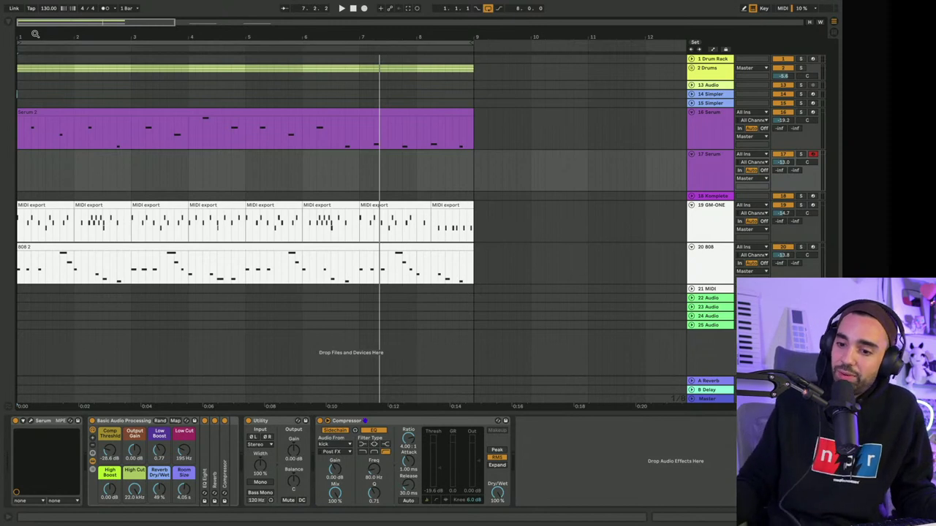
pyautogui.click(685, 231)
pyautogui.click(30, 422)
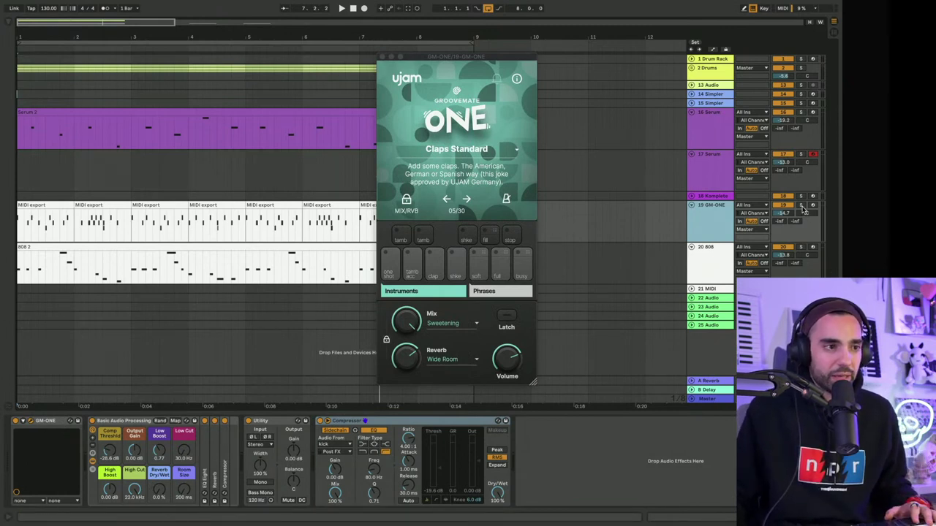
pyautogui.click(802, 206)
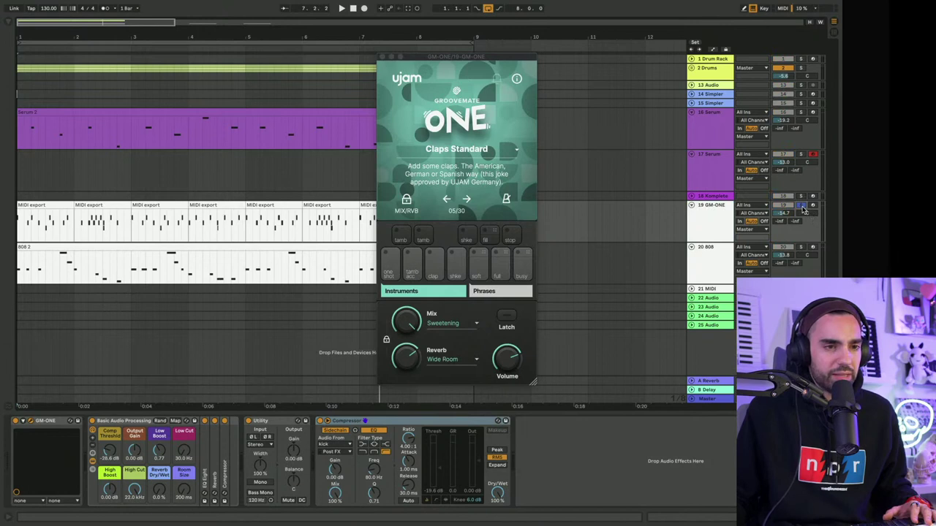
pyautogui.press('space')
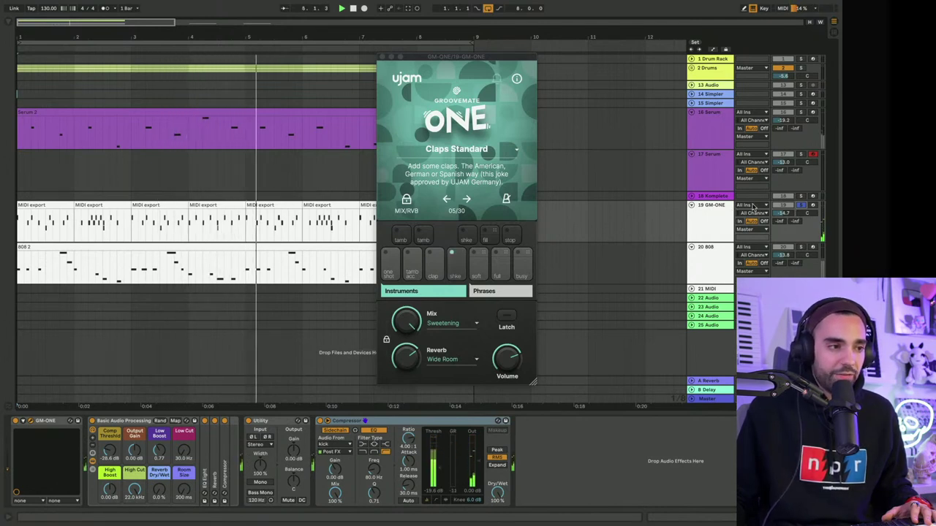
pyautogui.moveTo(503, 56); pyautogui.dragTo(441, 57)
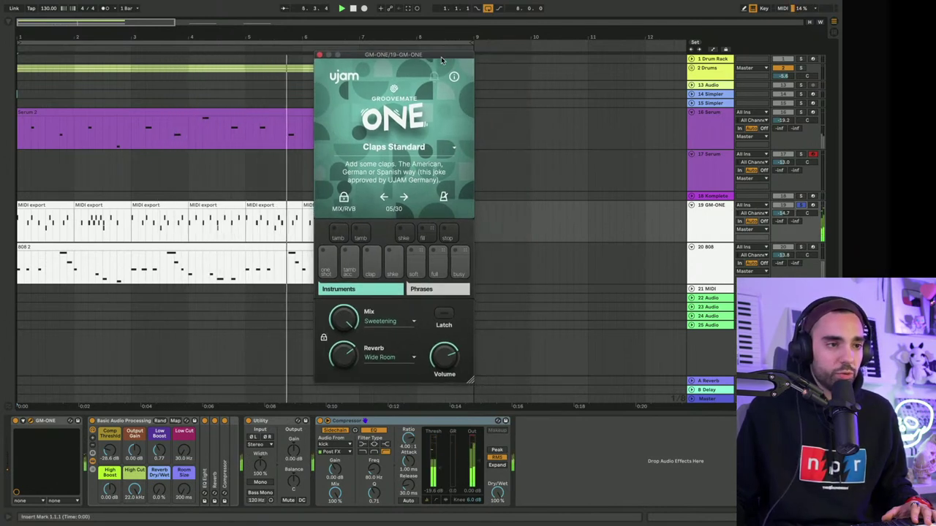
pyautogui.click(321, 56)
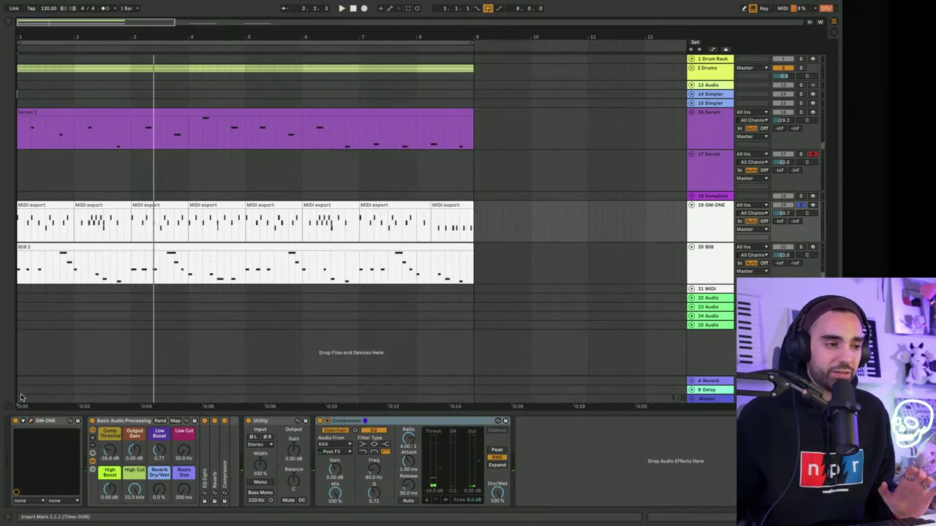
# Step: Unsolo 19 GM-ONE and replay the full mix while checking the individual tracks in the 2 Drums group
pyautogui.click(31, 423)
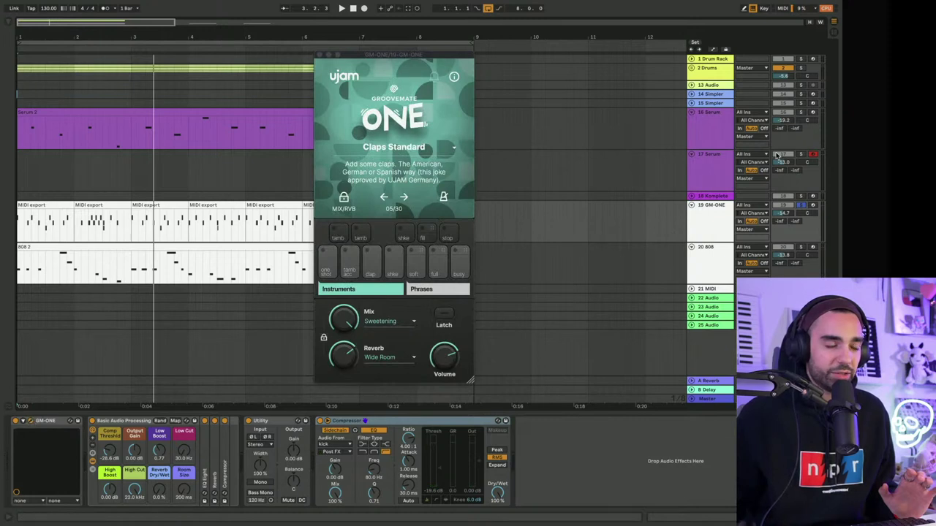
pyautogui.click(318, 56)
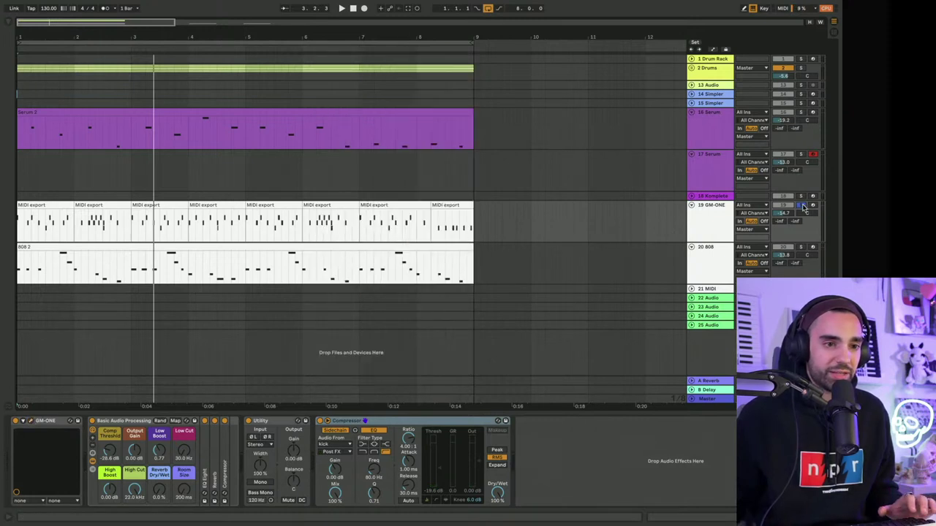
pyautogui.click(802, 206)
pyautogui.press('space')
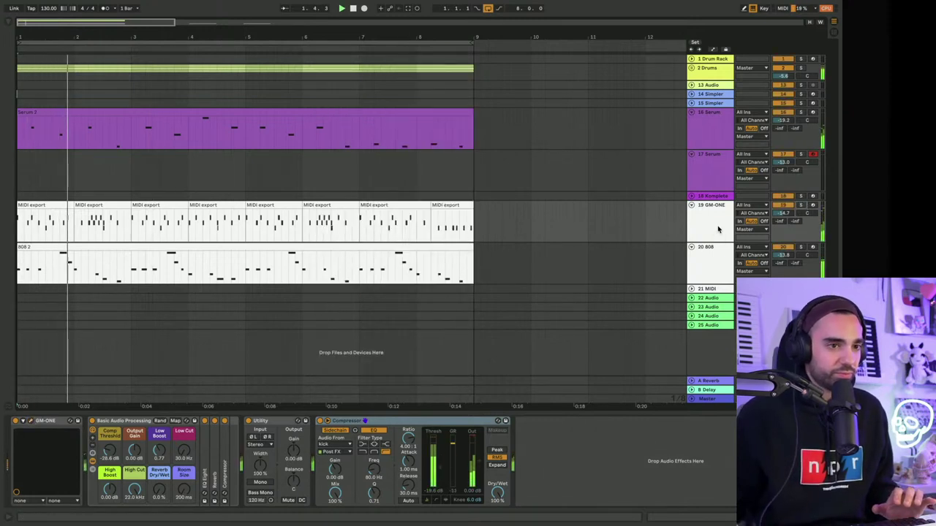
pyautogui.click(690, 69)
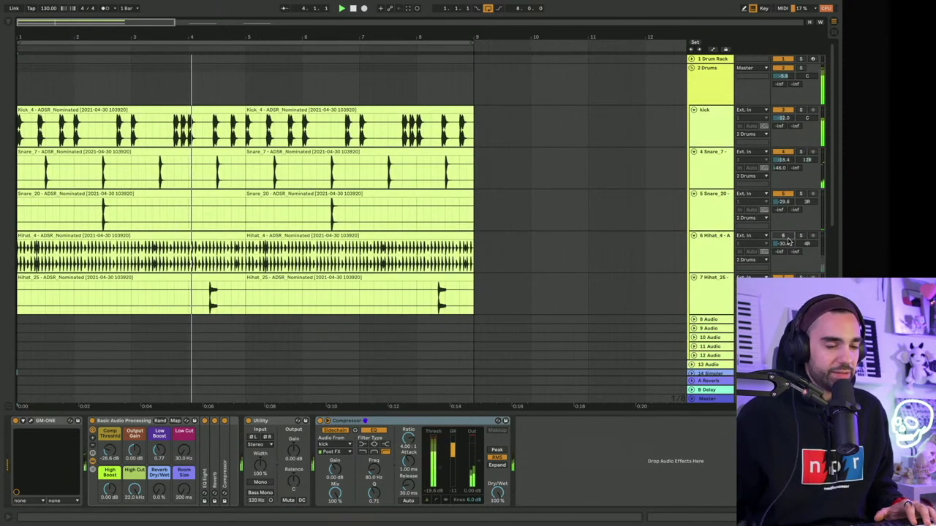
pyautogui.click(691, 68)
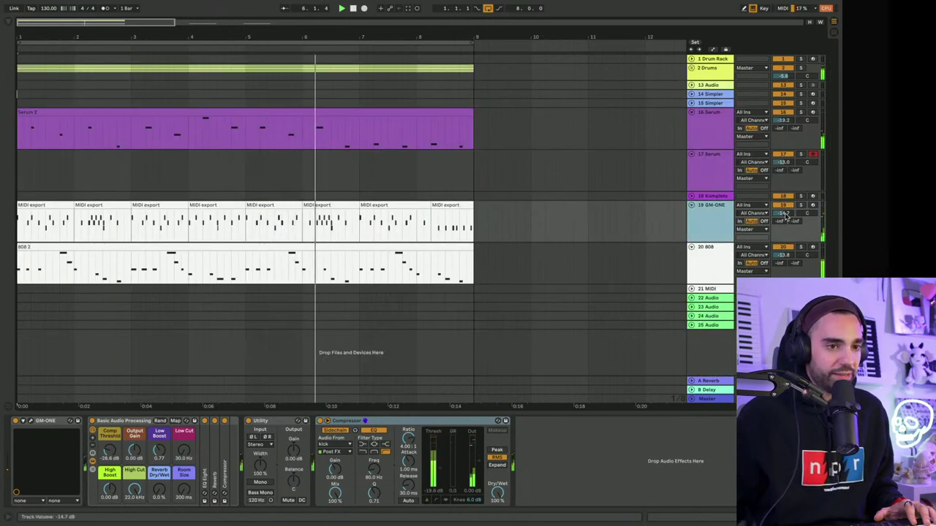
# Step: Set 19 GM-ONE's volume to -15.6 dB, and lower the plug-in's Mix and rebalance its Wide Room Reverb during playback
pyautogui.click(32, 421)
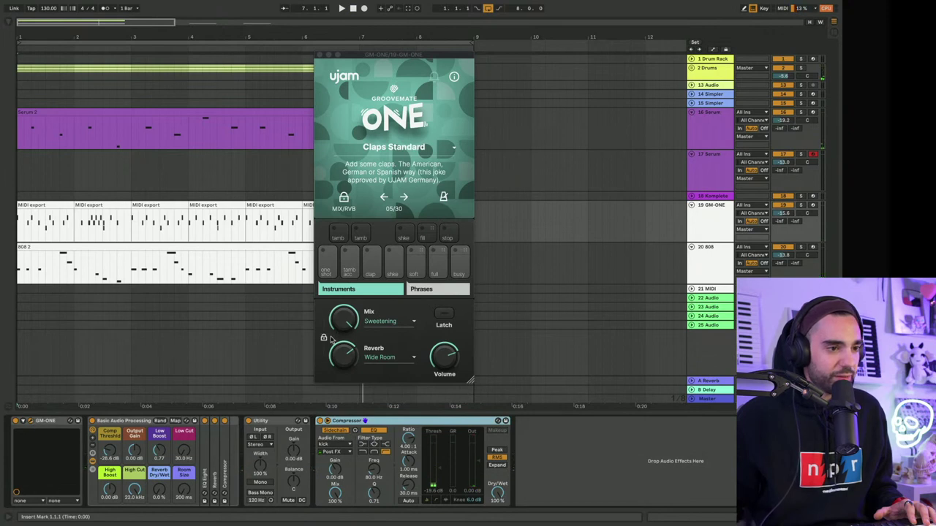
pyautogui.press('space')
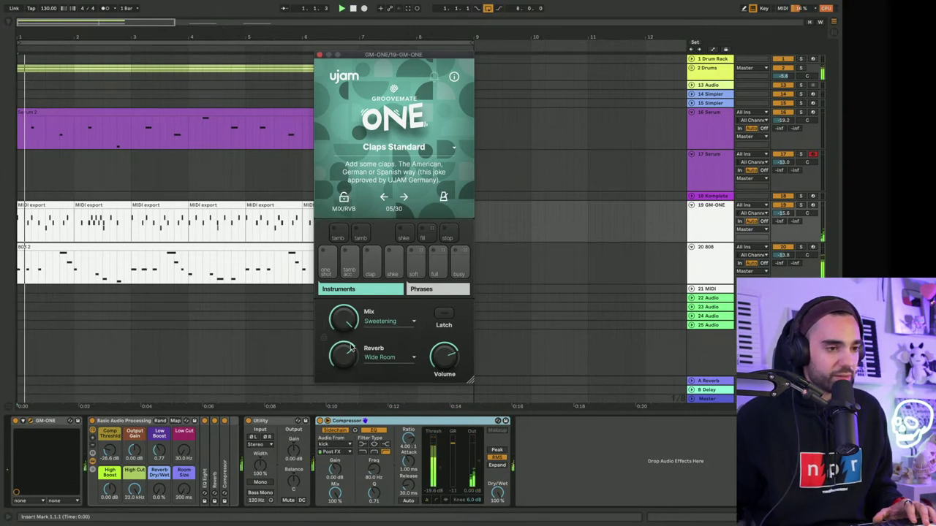
pyautogui.moveTo(342, 355); pyautogui.dragTo(344, 380)
pyautogui.moveTo(352, 422); pyautogui.dragTo(389, 358)
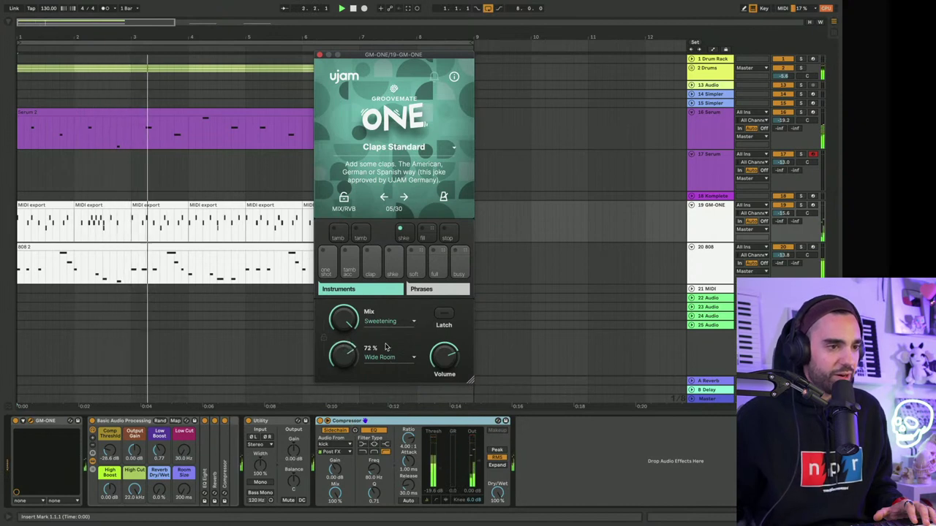
pyautogui.moveTo(344, 318); pyautogui.dragTo(352, 360)
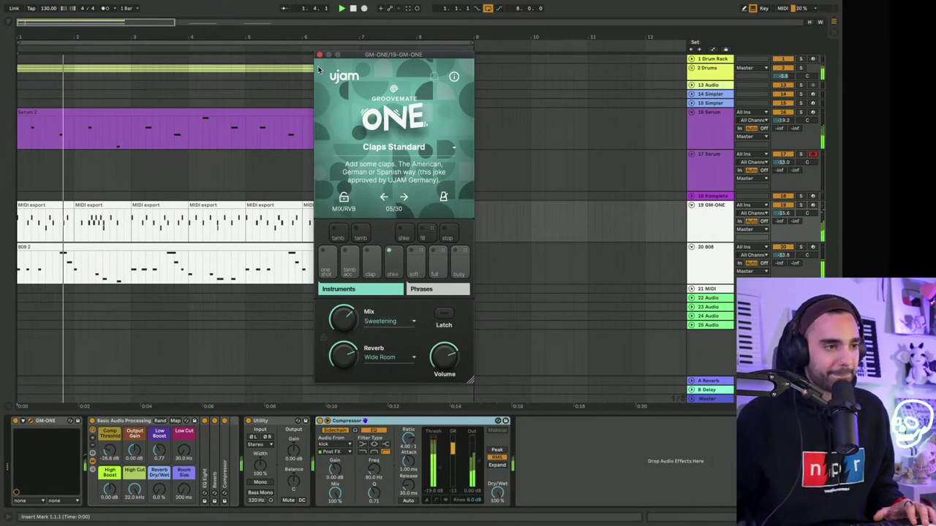
pyautogui.click(319, 56)
# Step: Audition the pad on 17 Serum with playback stopped, and mute the 16 Serum track
pyautogui.click(706, 183)
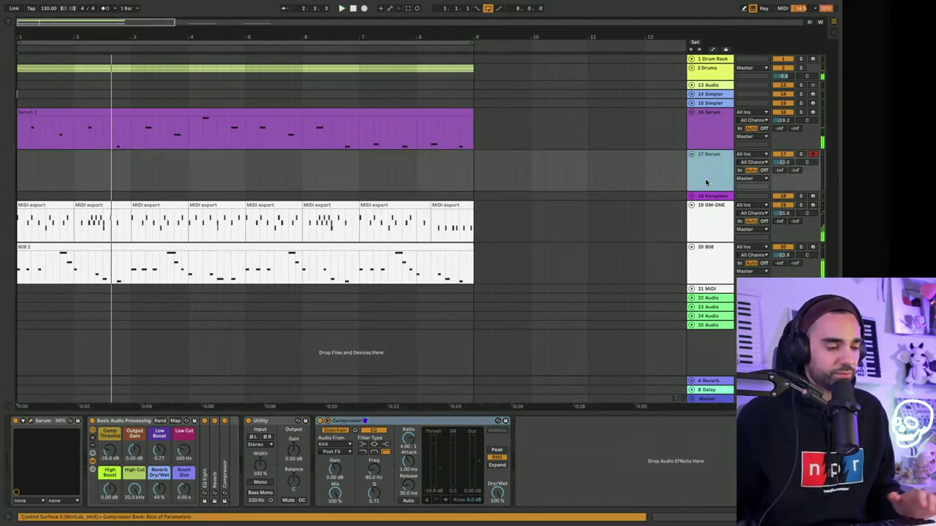
pyautogui.click(407, 112)
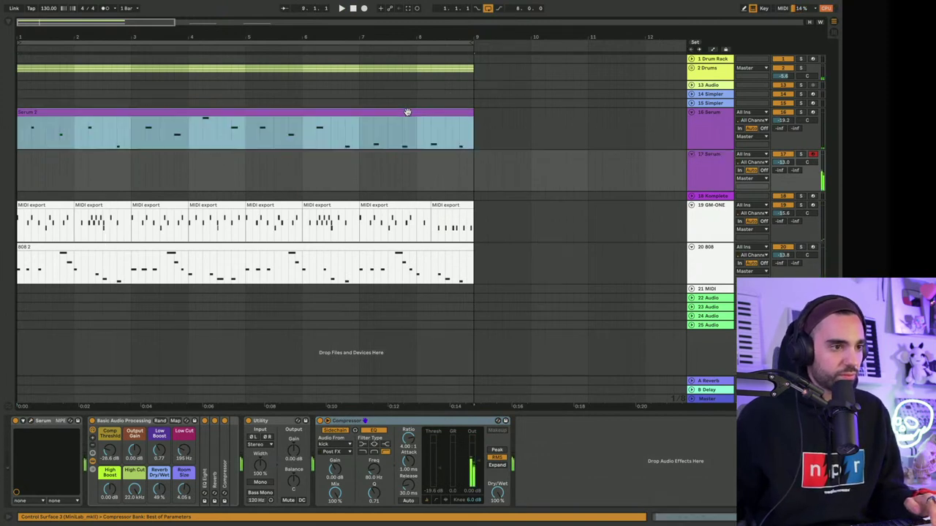
pyautogui.press('space')
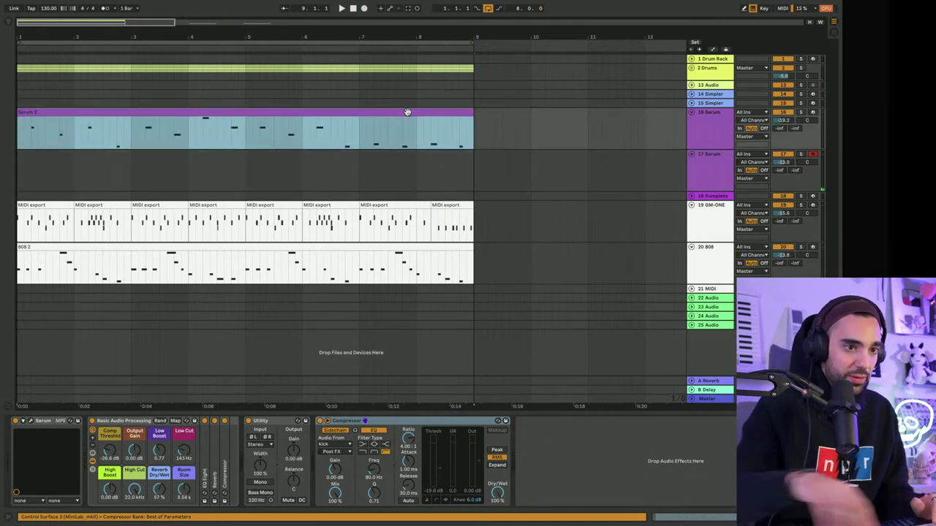
pyautogui.click(783, 113)
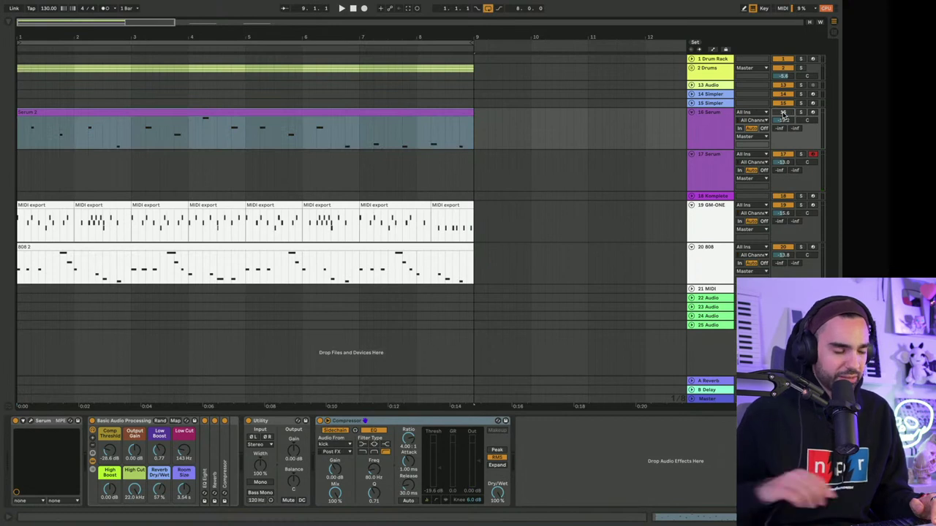
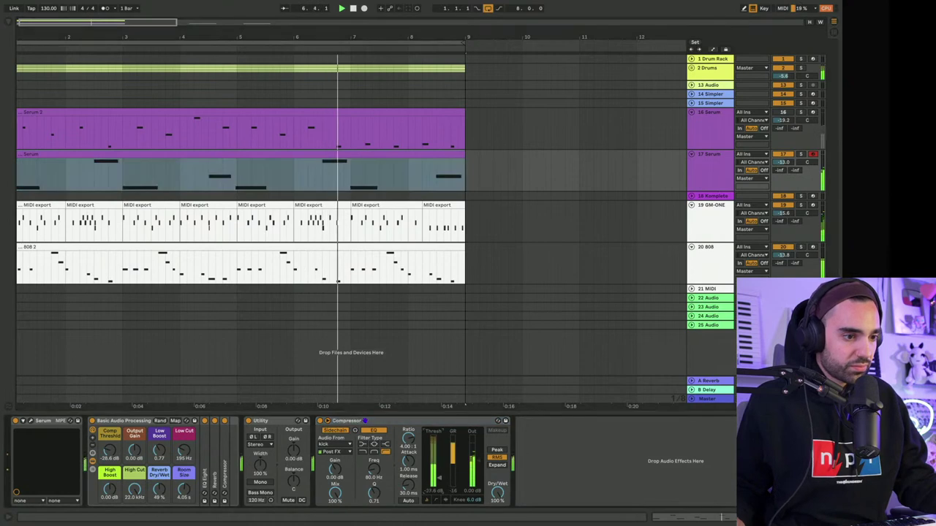
# Step: Set 17 Serum's Compressor threshold to -19.1 dB, and unmute 16 Serum with its B Delay send at -33.0 dB
pyautogui.click(442, 472)
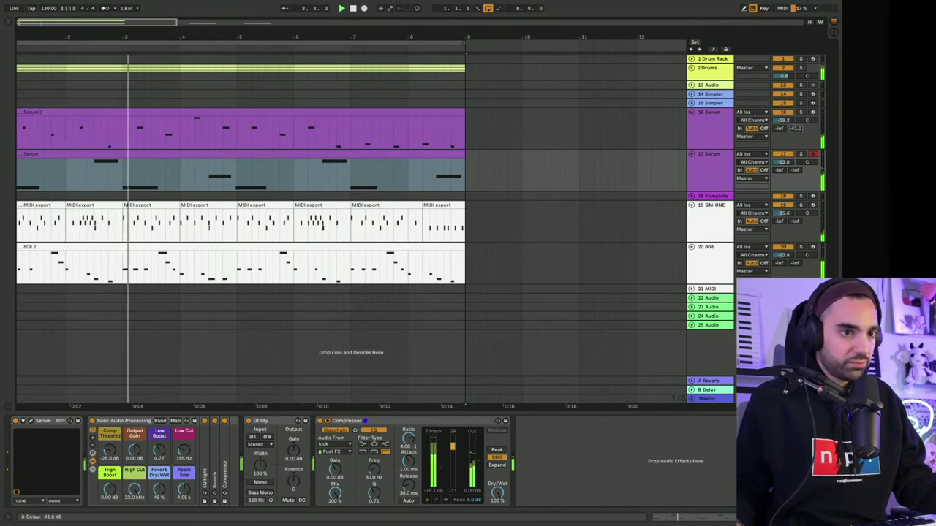
pyautogui.moveTo(802, 126); pyautogui.dragTo(803, 121)
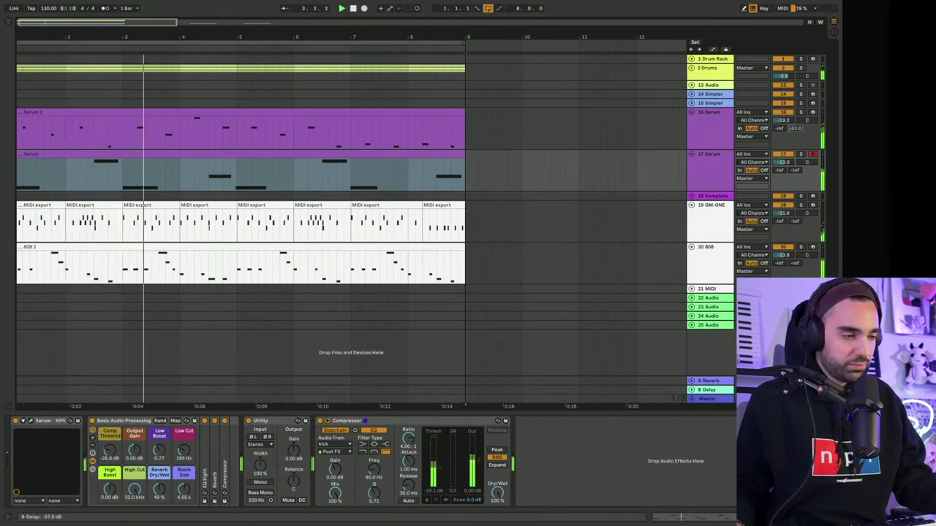
# Step: Duplicate the 17 Serum track, delete the clip from the copy, and arm the new 18 Serum track
pyautogui.click(706, 170)
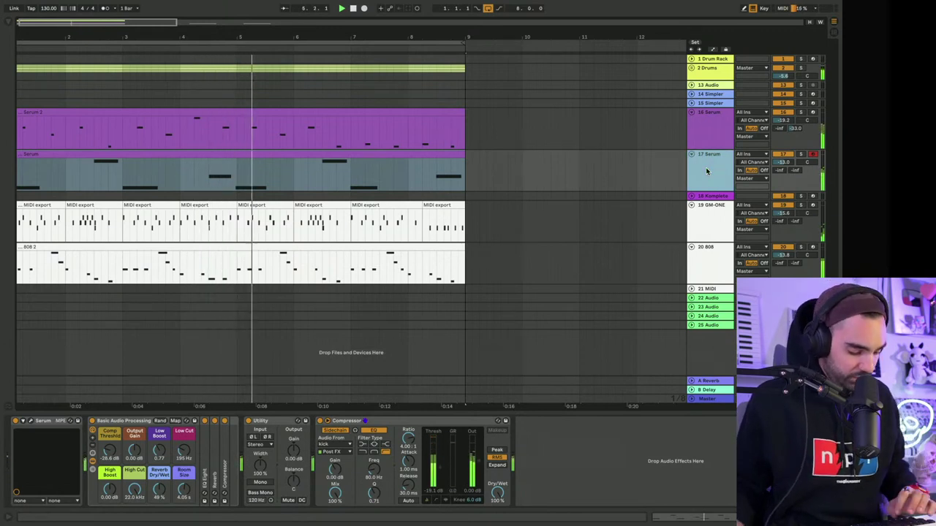
pyautogui.hotkey('ctrl', 'd')
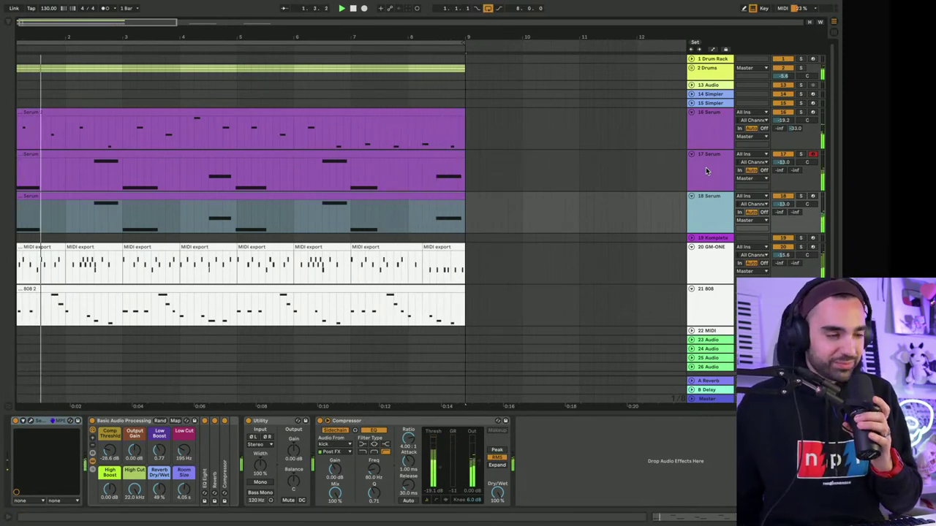
pyautogui.click(457, 198)
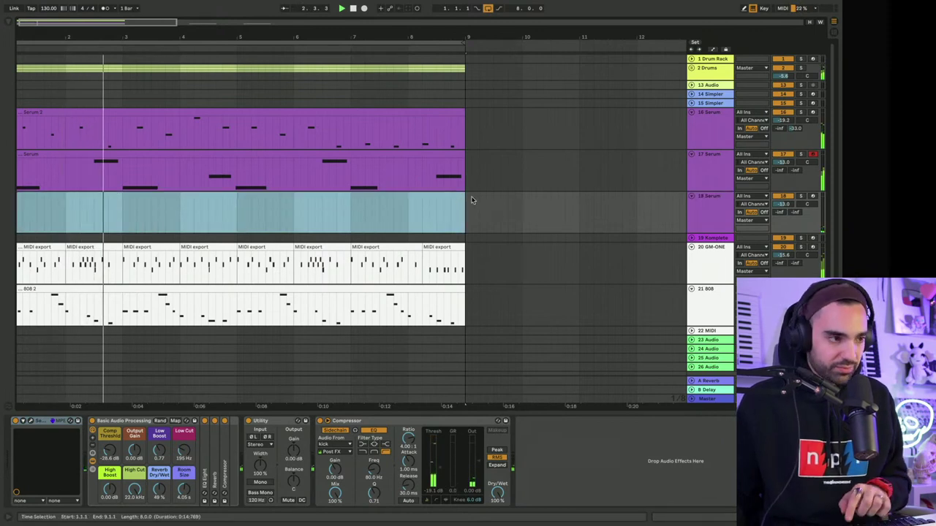
pyautogui.press('Delete')
pyautogui.click(812, 198)
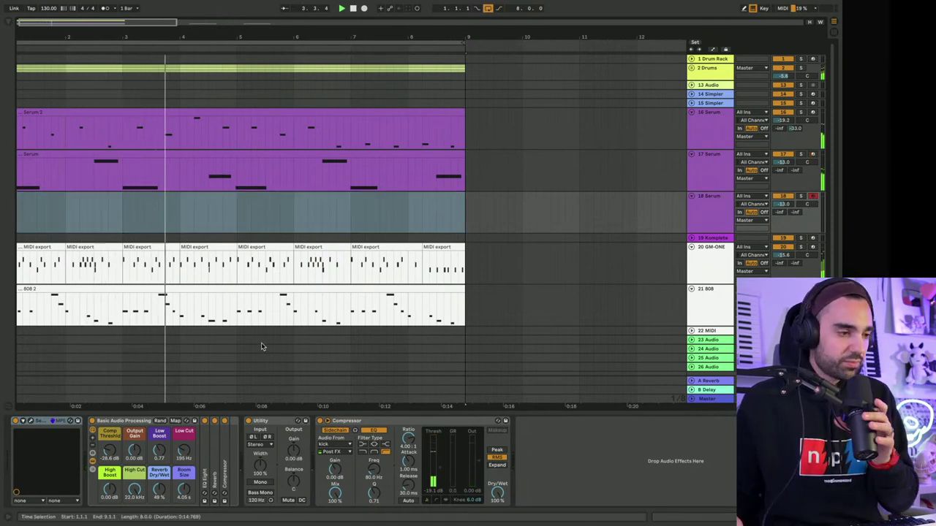
# Step: On 18 Serum, audition the Soft Pad - GHSTPRJKT_Grander preset from the GRANDE user folder and switch to Strings - GHSTPRJKT_Grander
pyautogui.click(29, 422)
pyautogui.click(327, 53)
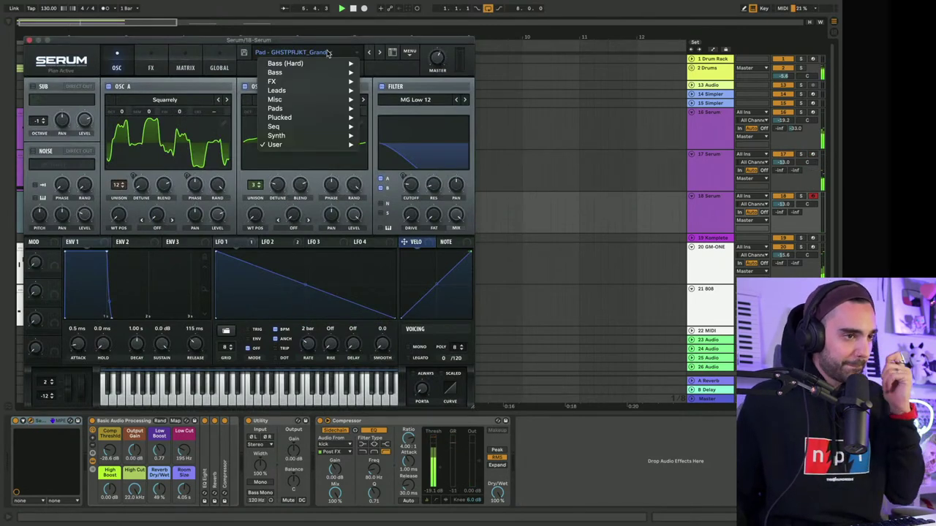
pyautogui.moveTo(317, 146)
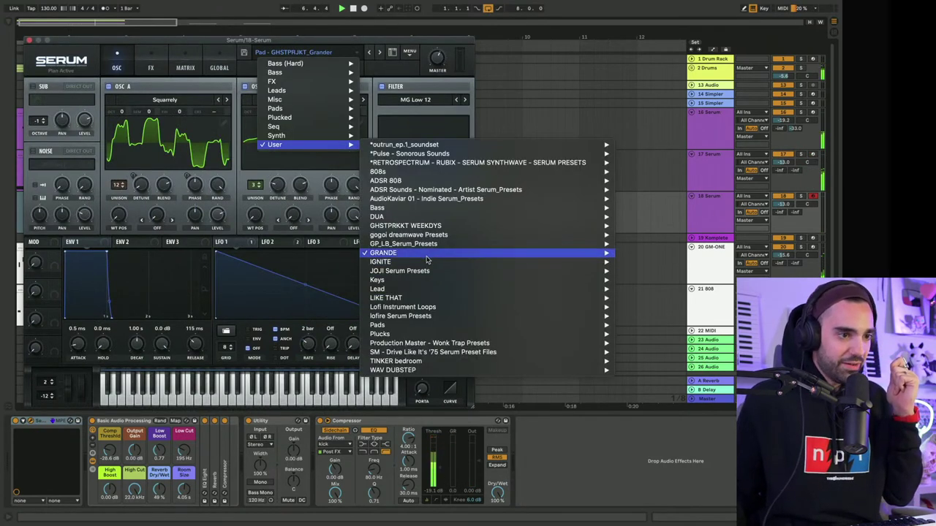
pyautogui.moveTo(427, 255)
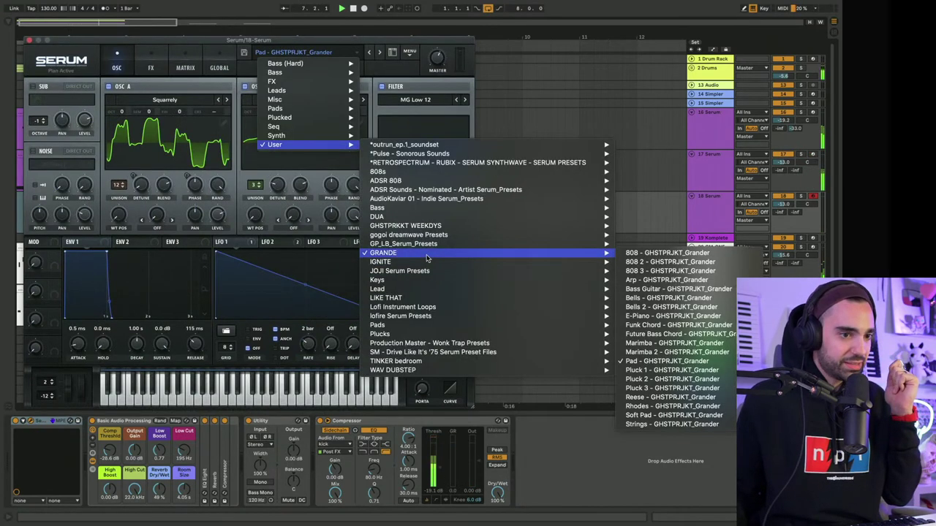
pyautogui.click(666, 414)
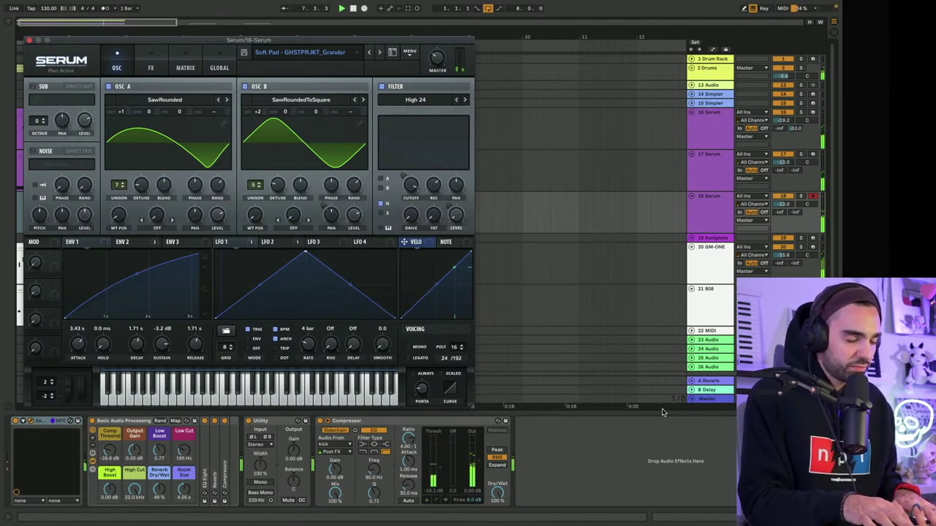
pyautogui.click(380, 53)
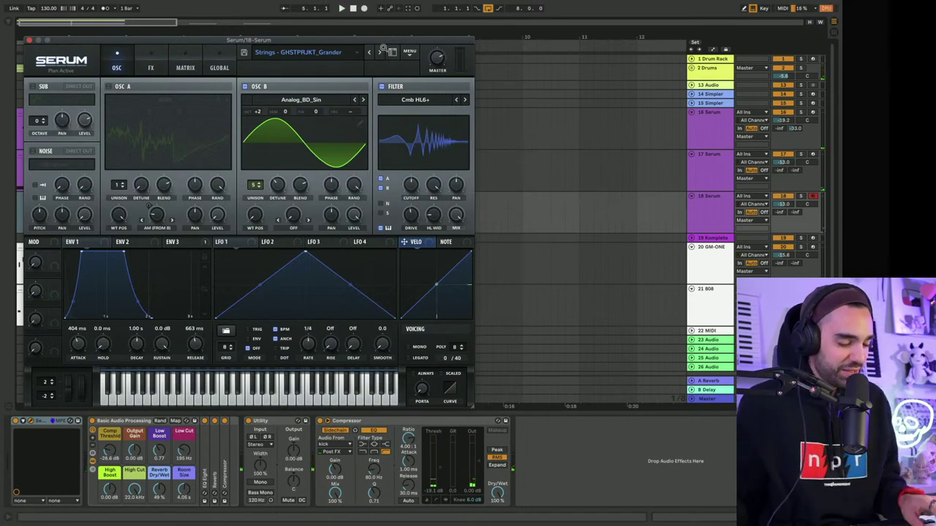
pyautogui.moveTo(50, 42); pyautogui.dragTo(314, 159)
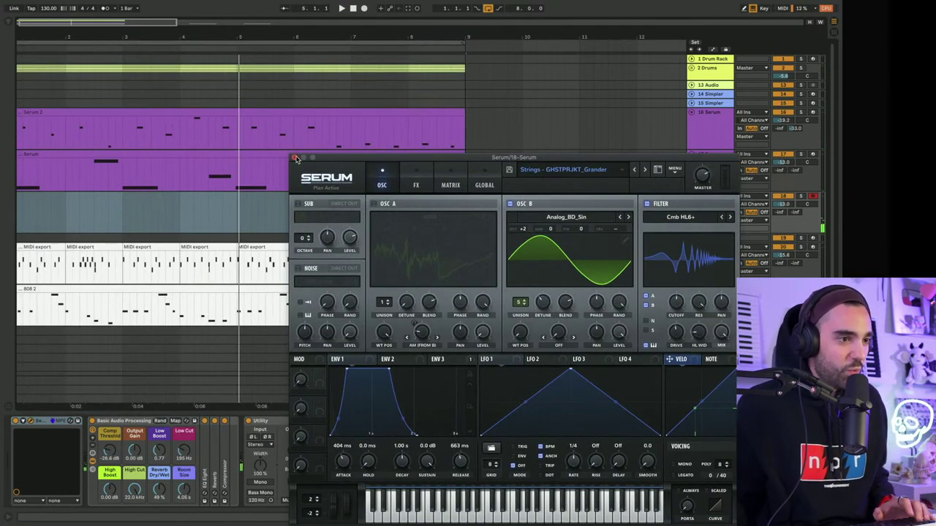
pyautogui.click(296, 159)
# Step: Duplicate the eight-bar section across all tracks to start at bar 9, and set the loop to the duplicated bars
pyautogui.press('super+a')
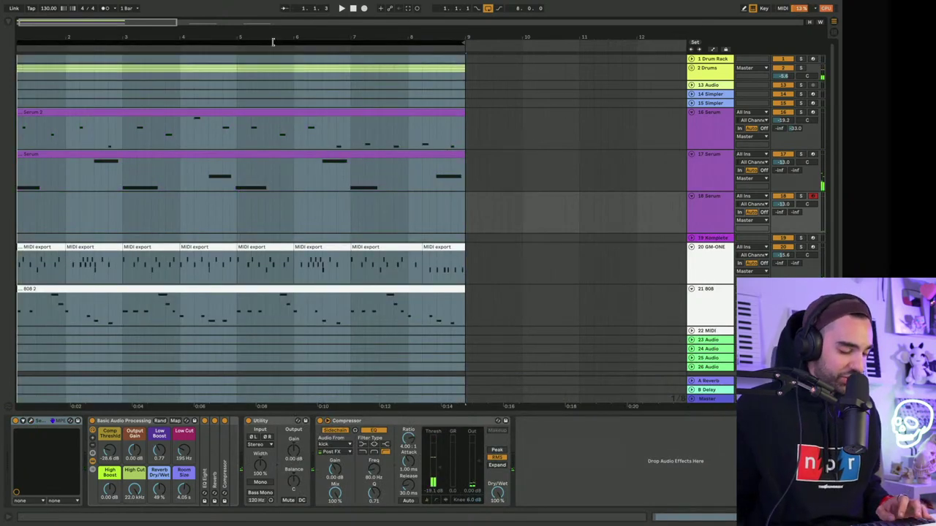
pyautogui.press('super+d')
pyautogui.moveTo(273, 36); pyautogui.dragTo(256, 28)
pyautogui.moveTo(176, 41); pyautogui.dragTo(320, 46)
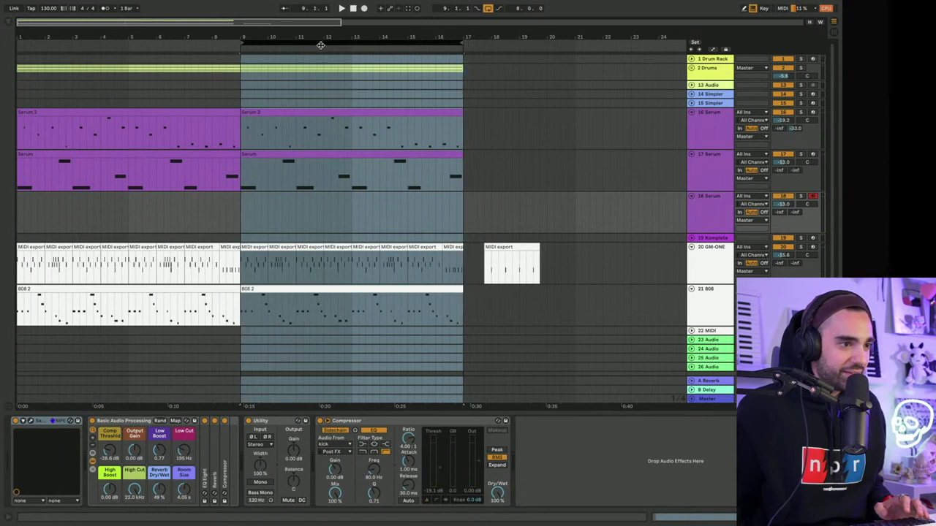
# Step: Open the GM-ONE plug-in on track 20, audition its soft phrase, and reload the Claps Standard preset
pyautogui.press('space')
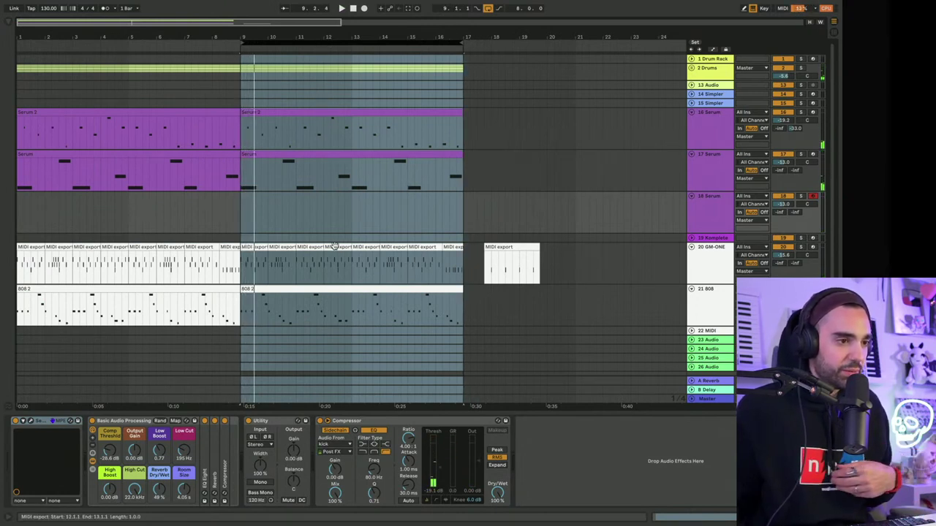
pyautogui.click(498, 256)
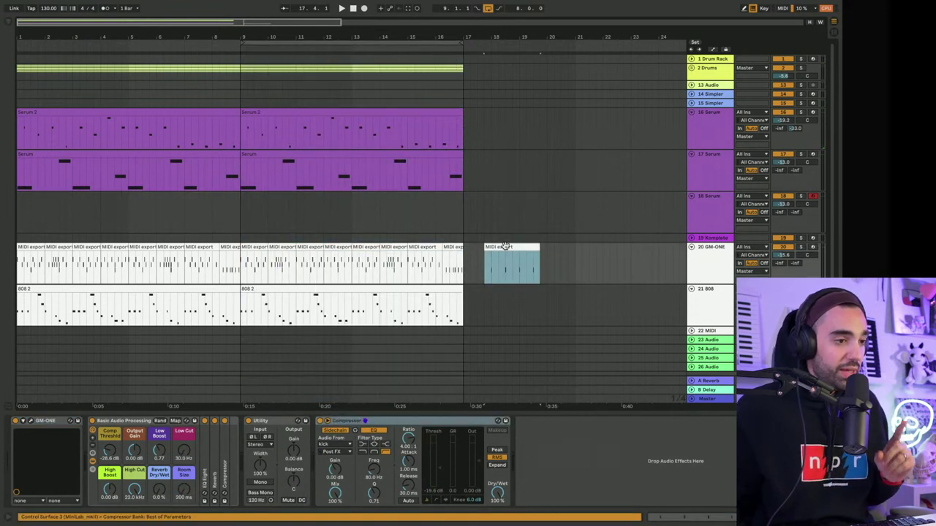
pyautogui.click(713, 264)
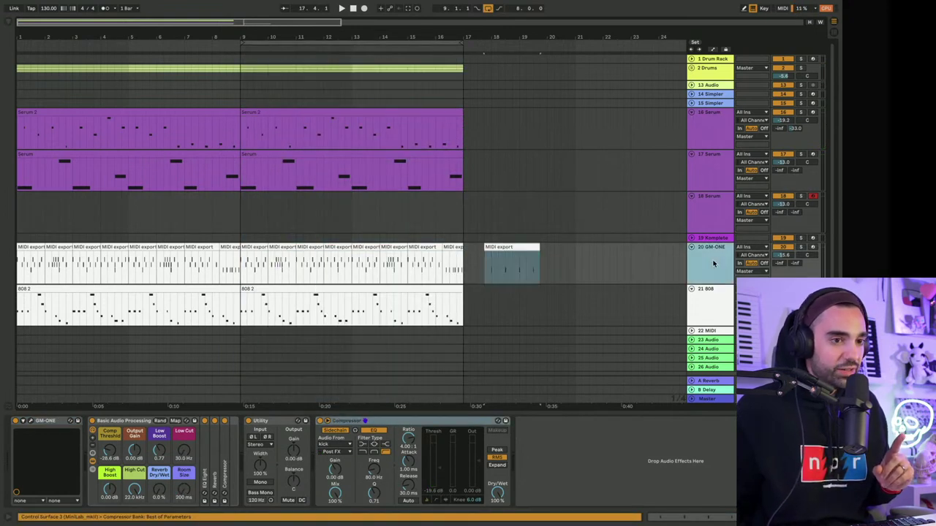
pyautogui.click(30, 421)
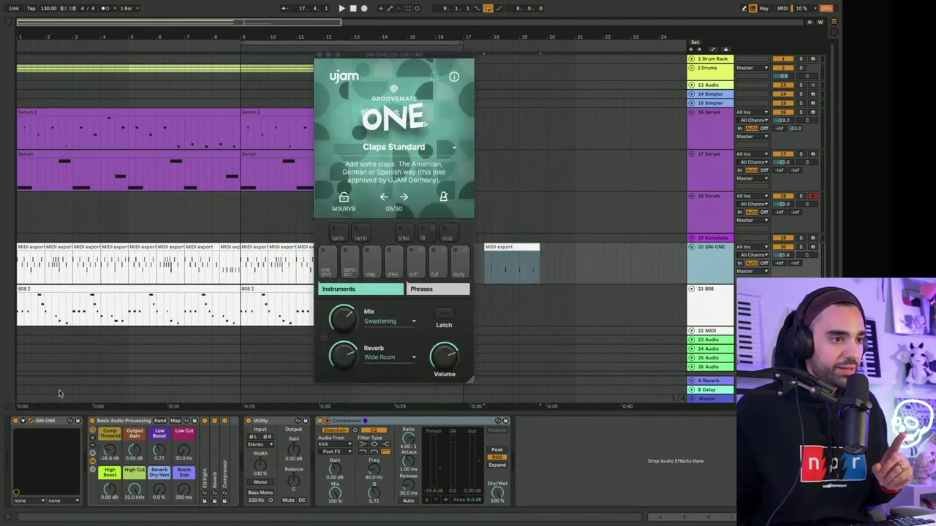
pyautogui.click(414, 269)
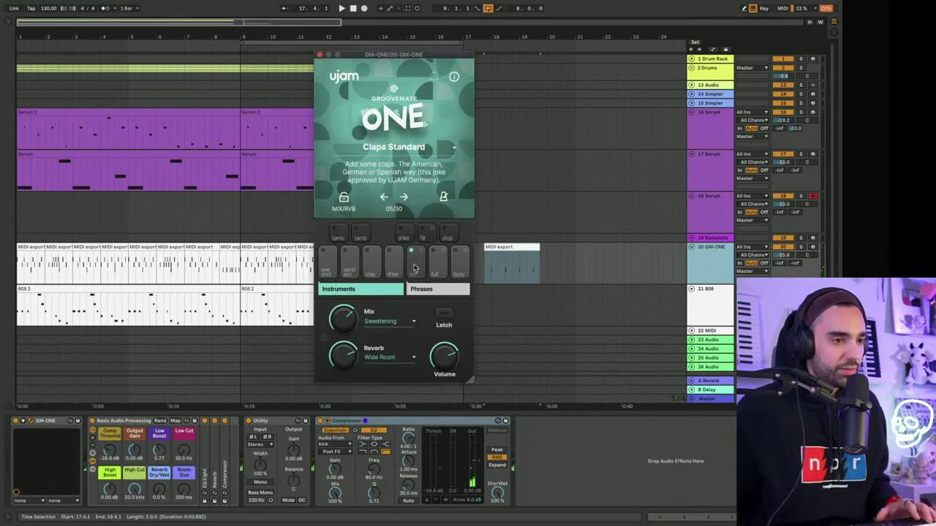
pyautogui.click(384, 198)
pyautogui.click(405, 197)
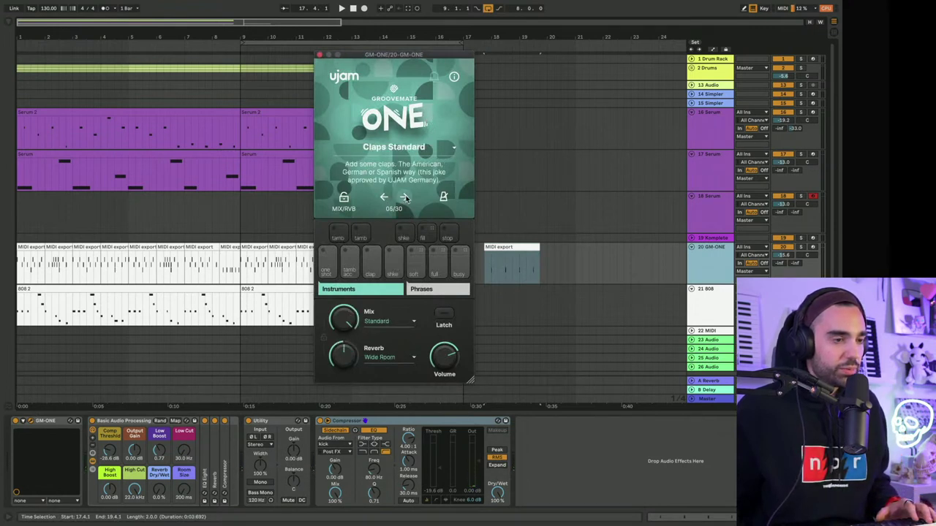
# Step: Turn on Latch in GM-ONE and audition the soft, full and busy clap phrases
pyautogui.click(417, 268)
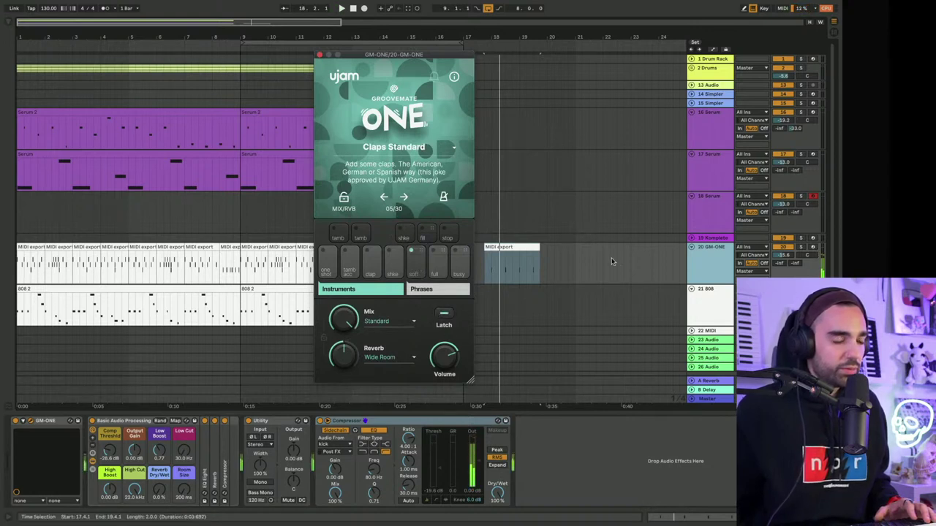
pyautogui.click(434, 269)
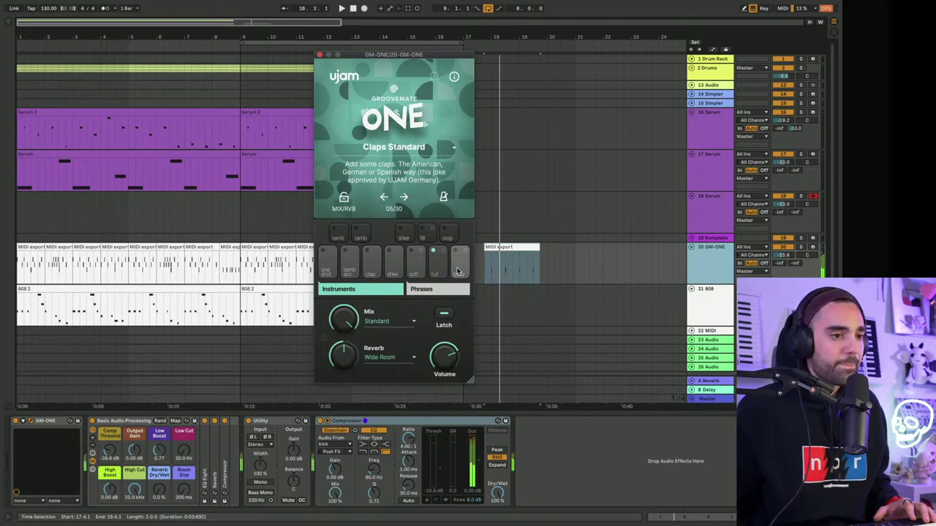
pyautogui.click(457, 270)
pyautogui.click(436, 269)
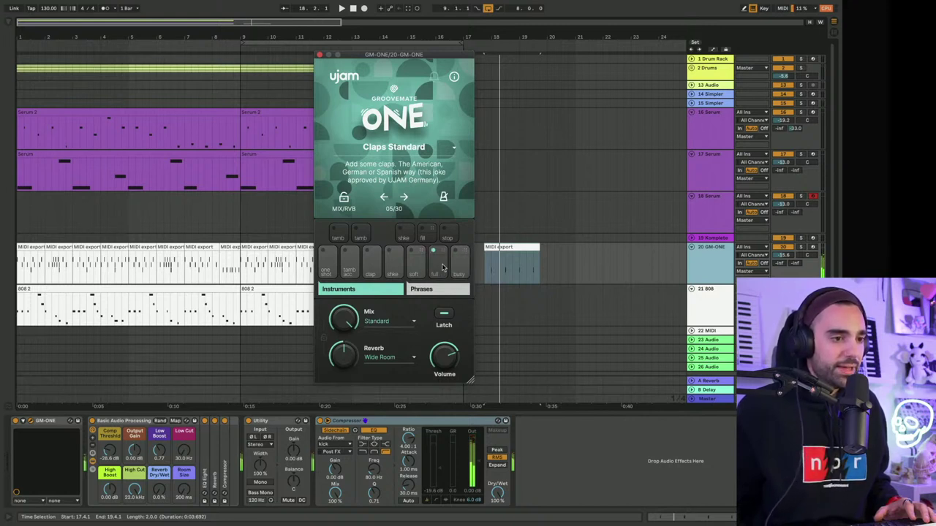
# Step: Export the full, busy and fill clap phrases to the 20 GM-ONE track at 21.1.1, 23.3.1 and 20.1.1, and close the plug-in
pyautogui.hotkey('ctrl', 'd')
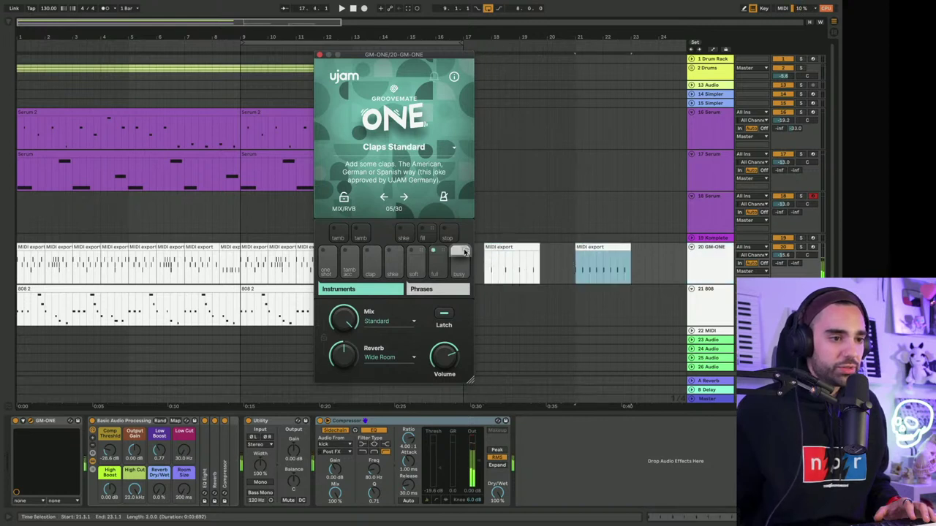
pyautogui.hotkey('ctrl', 'd')
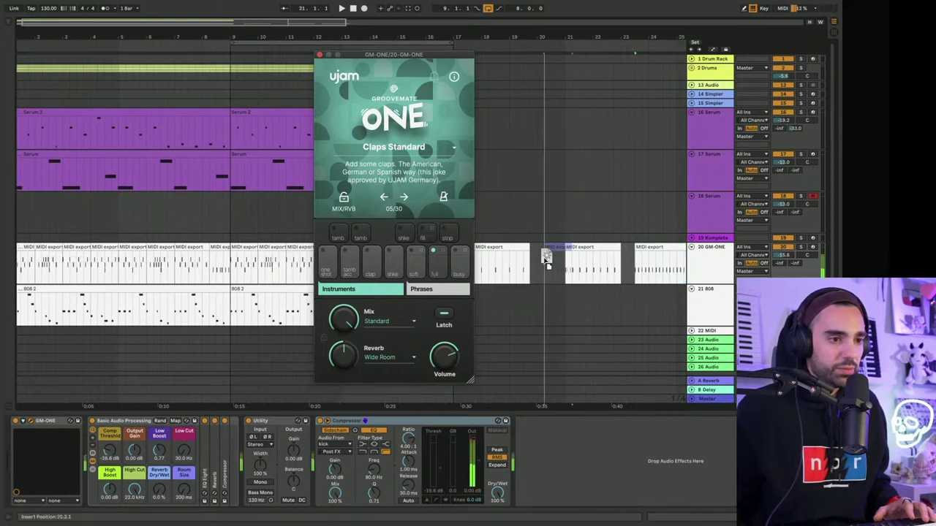
pyautogui.click(536, 259)
pyautogui.click(536, 260)
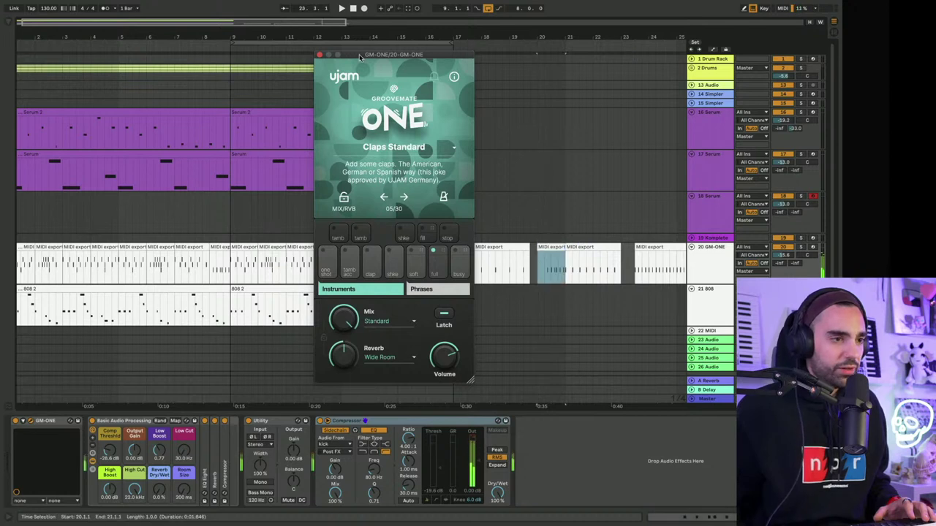
pyautogui.click(319, 54)
# Step: Move the full clap clip to bar 9, the busy clip to bar 11 and the fill to bar 16, and copy the full clip to bar 13
pyautogui.click(594, 271)
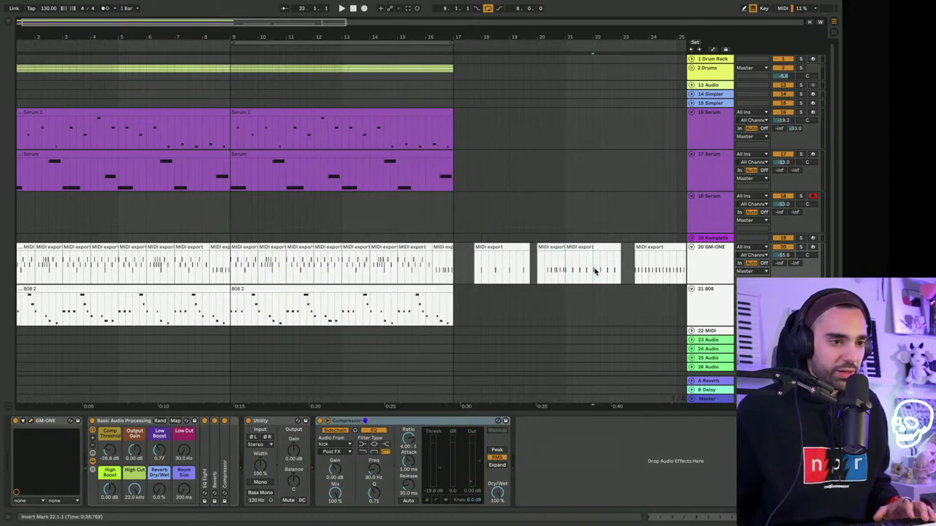
pyautogui.moveTo(656, 246); pyautogui.dragTo(310, 248)
pyautogui.press('Left')
pyautogui.press('Left')
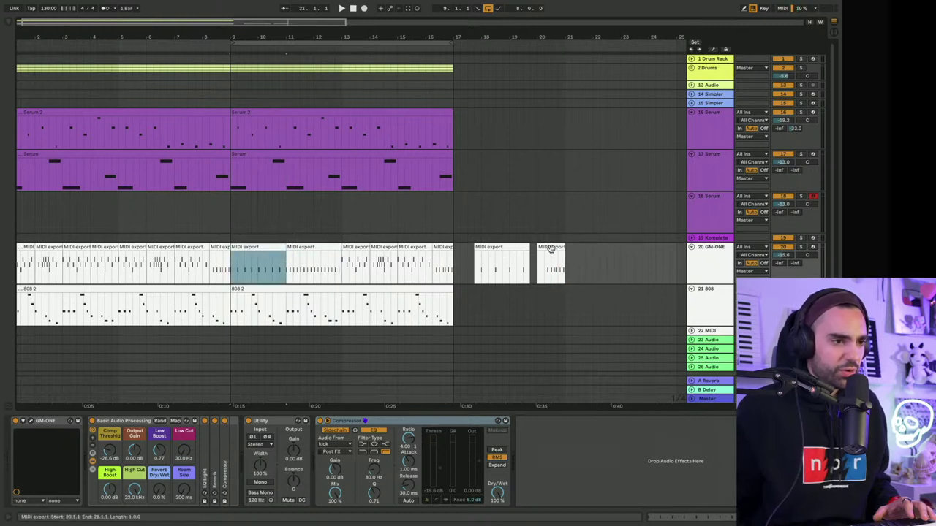
pyautogui.moveTo(468, 253); pyautogui.dragTo(444, 255)
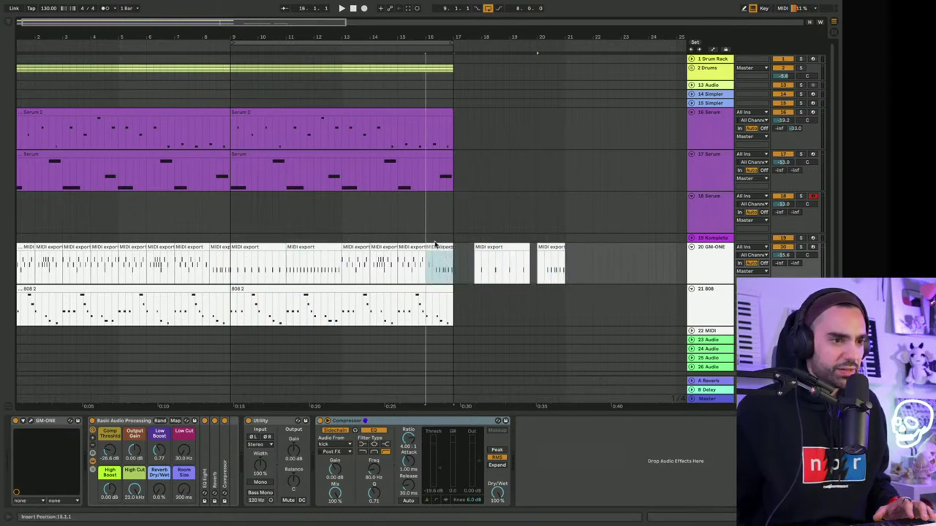
pyautogui.hotkey('ctrl', 'z')
pyautogui.hotkey('ctrl', 'z')
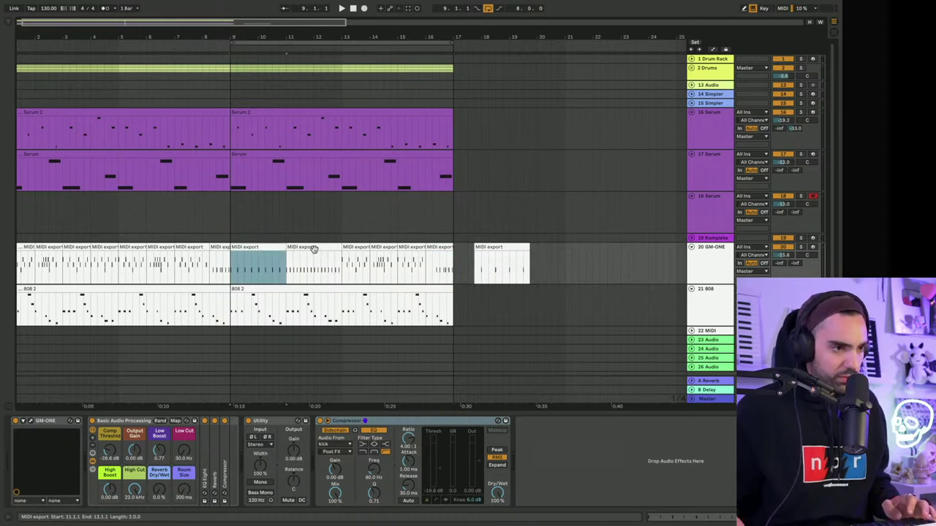
pyautogui.moveTo(256, 249); pyautogui.dragTo(369, 246)
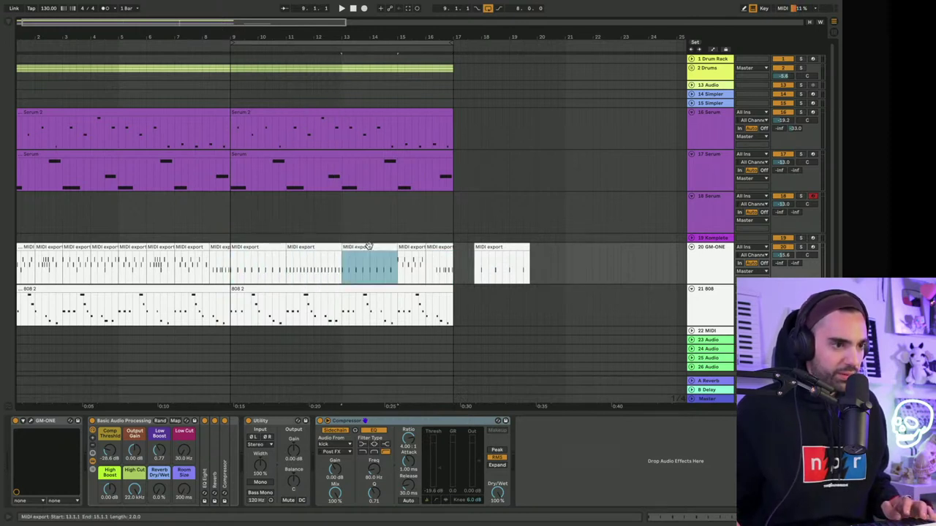
# Step: Split the busy clap clip at bar 12 and copy its first one-bar half to bar 15
pyautogui.click(312, 268)
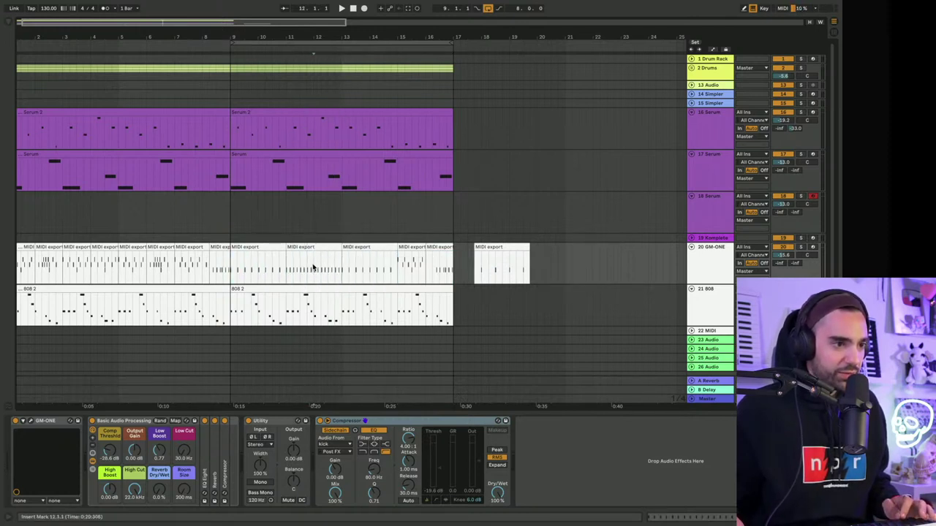
pyautogui.click(299, 243)
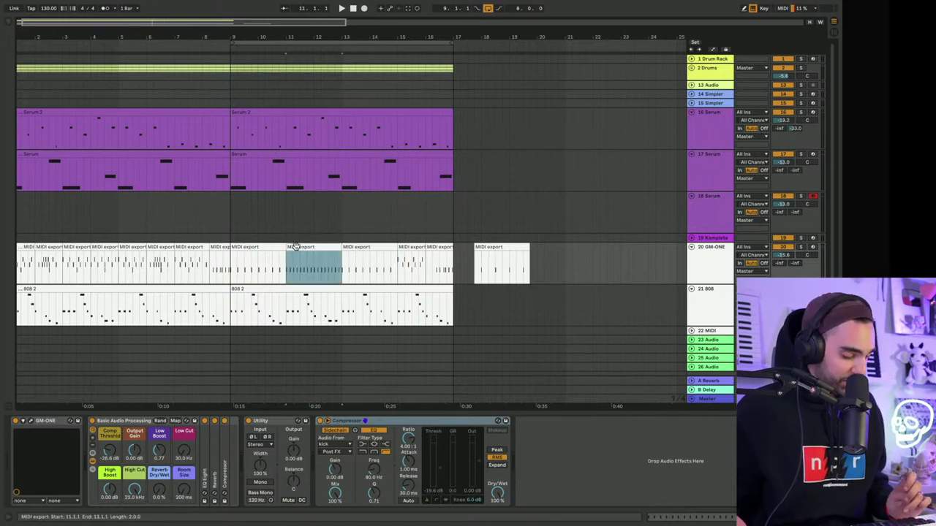
pyautogui.click(311, 267)
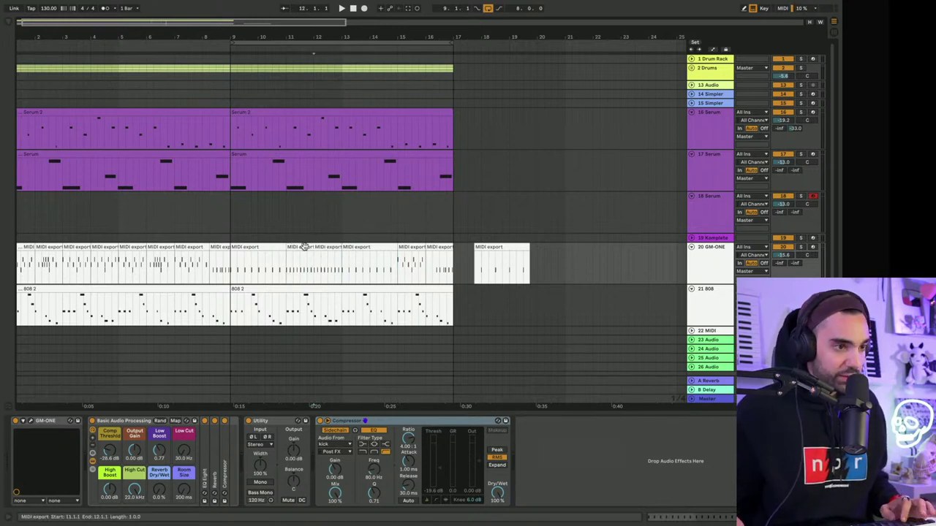
pyautogui.click(299, 247)
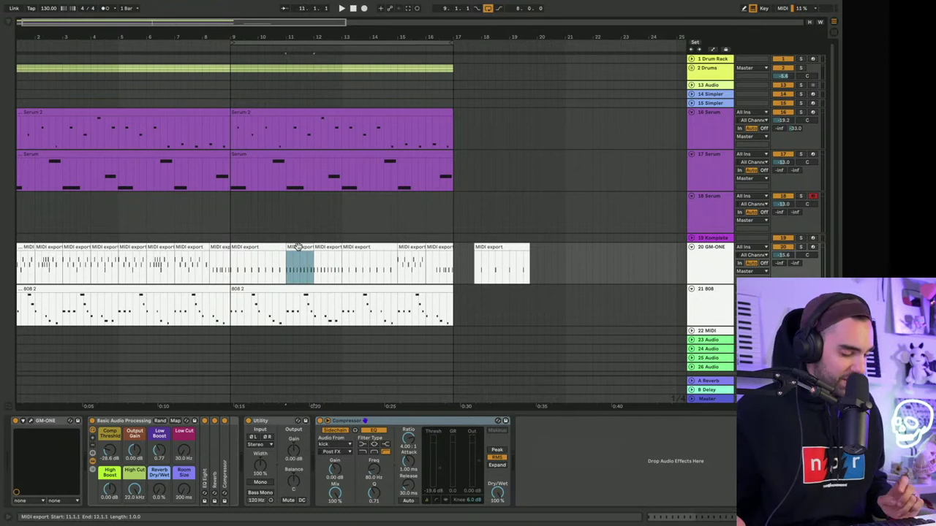
pyautogui.click(344, 252)
pyautogui.click(412, 254)
pyautogui.click(408, 246)
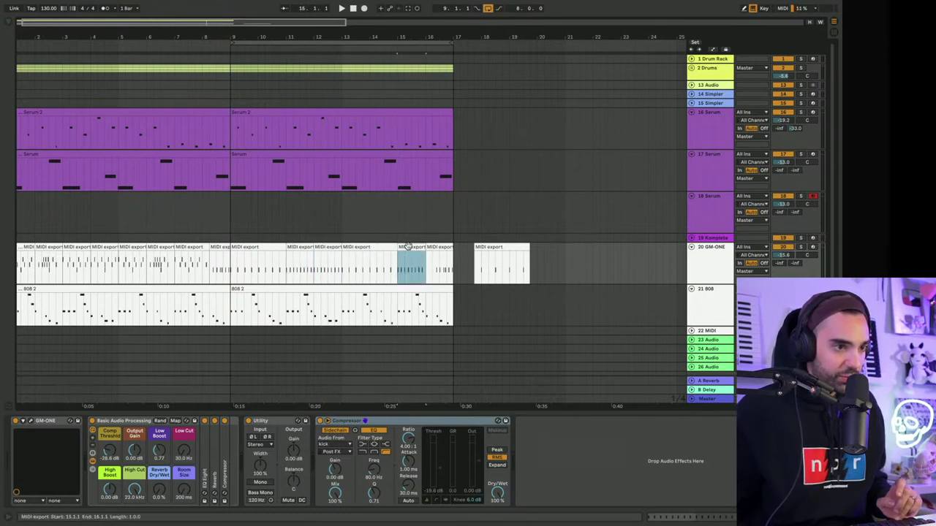
# Step: Play the loop from bar 9 and delete the spare GM-ONE clip at 17.4.1
pyautogui.click(305, 38)
pyautogui.press('space')
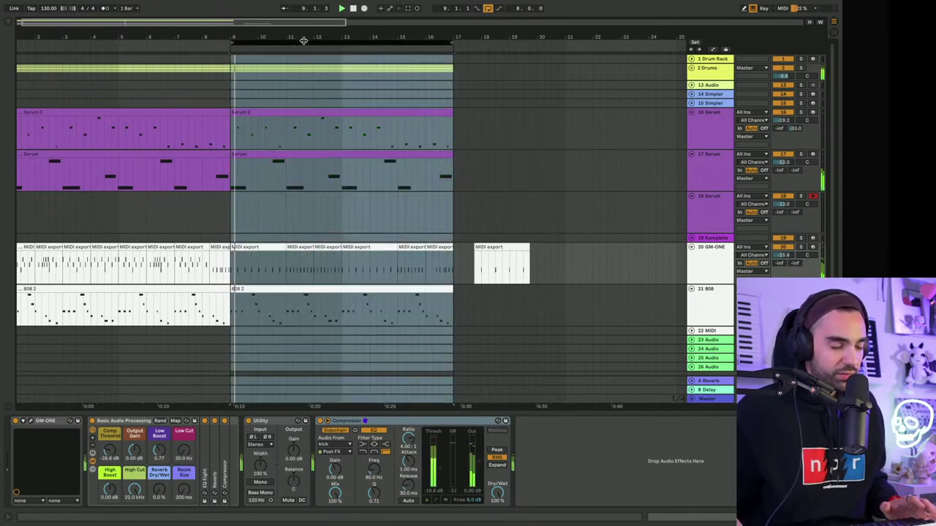
pyautogui.click(497, 247)
pyautogui.click(497, 247)
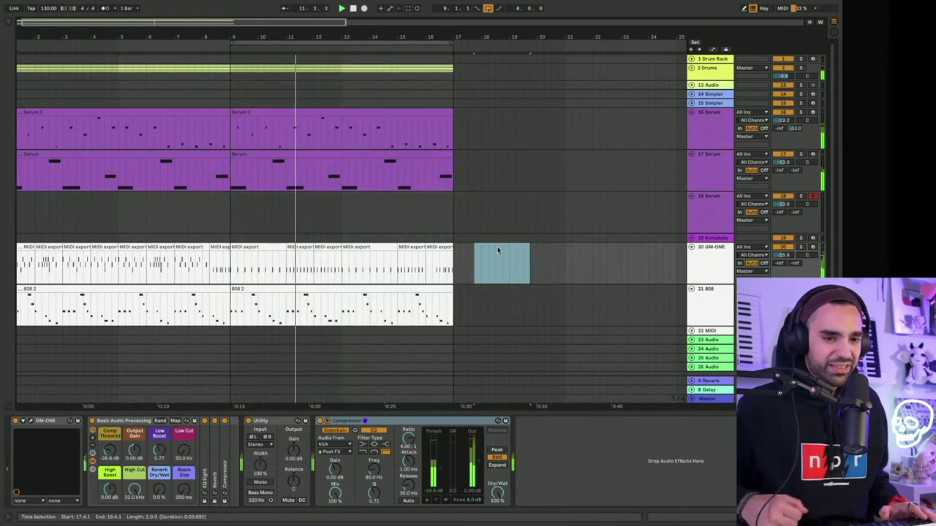
pyautogui.hscroll(1, 297, 263)
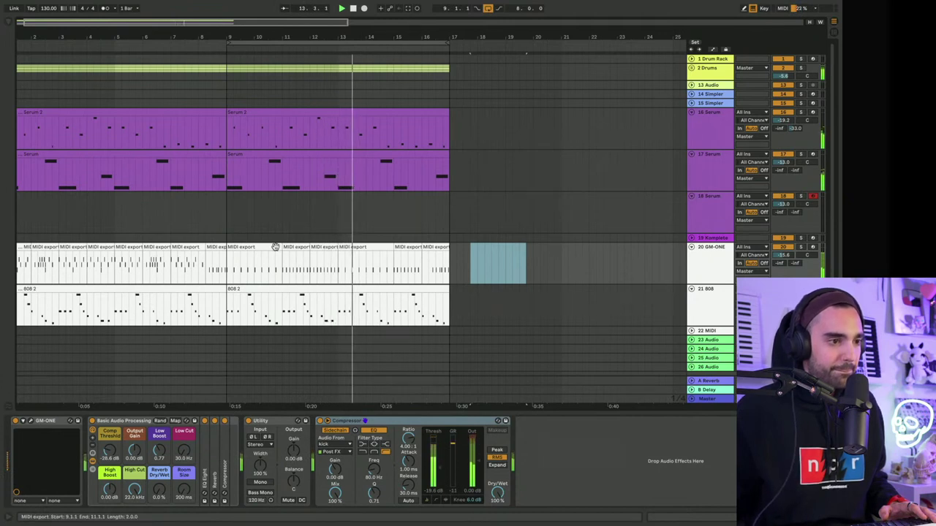
# Step: Duplicate the full clap clip from bar 9 over bars 11–12, and extend the busy clip at bar 15 to end at 16.2.1
pyautogui.click(278, 250)
pyautogui.press('space')
pyautogui.hotkey('ctrl', 'd')
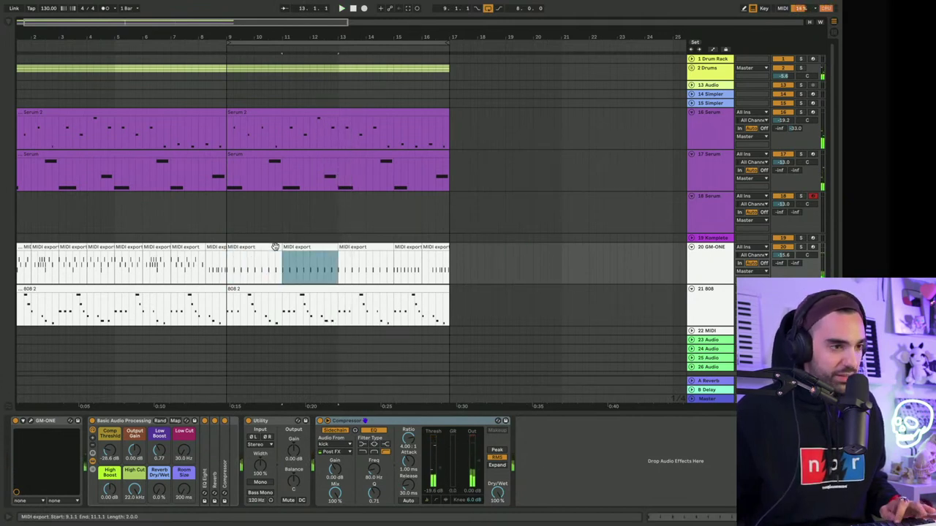
pyautogui.click(227, 271)
pyautogui.press('space')
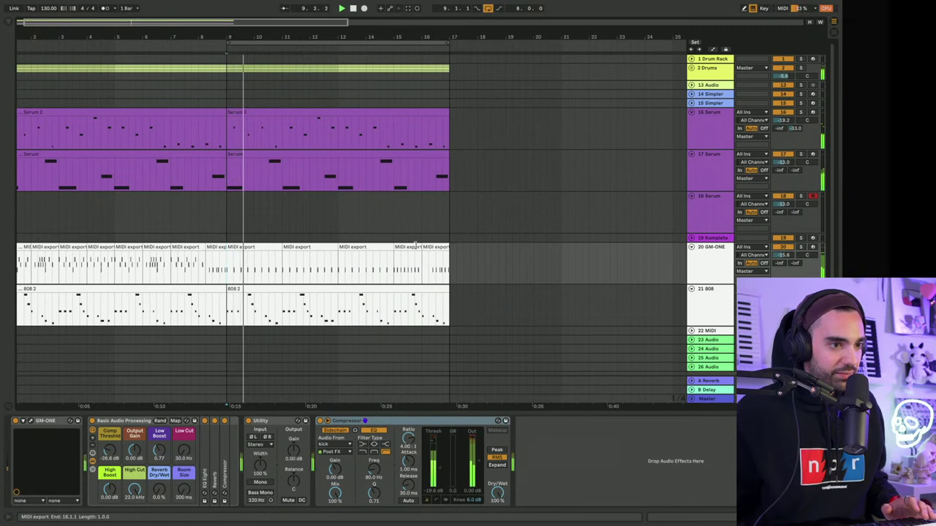
pyautogui.click(415, 248)
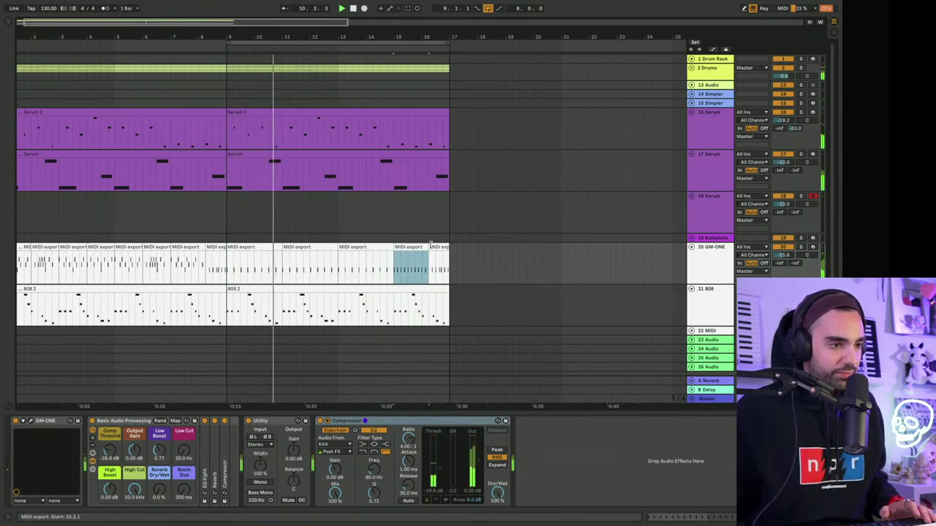
# Step: Unfold the 2 Drums group and deactivate both kick clips between bars 9 and 17
pyautogui.click(691, 68)
pyautogui.click(251, 111)
pyautogui.press('space')
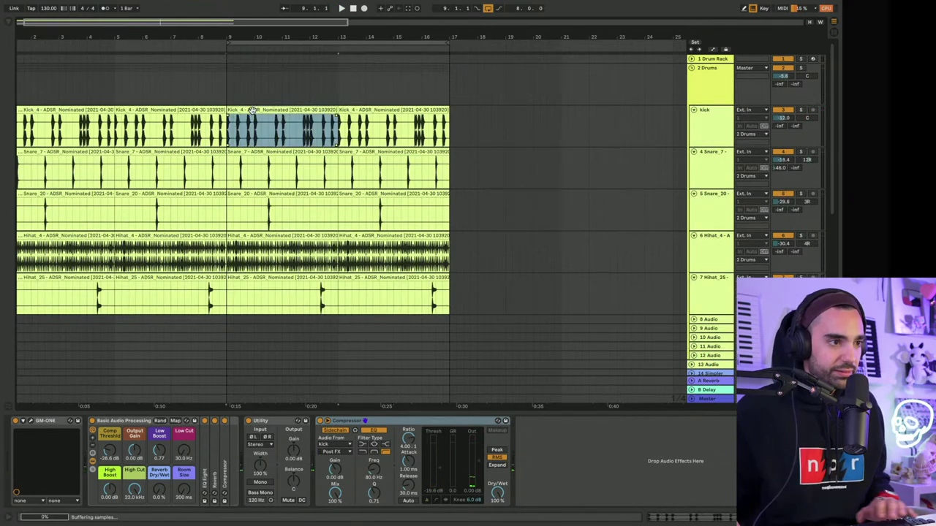
pyautogui.press('0')
pyautogui.click(380, 112)
pyautogui.press('0')
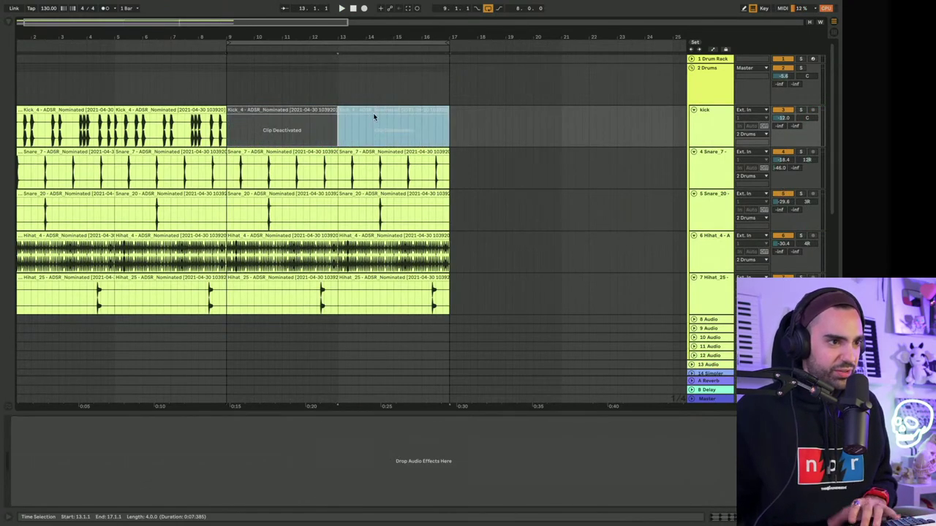
# Step: Play the second section and extend the busy GM-ONE clip at bar 15 to end at 16.2.2
pyautogui.press('space')
pyautogui.scroll(-4, 281, 147)
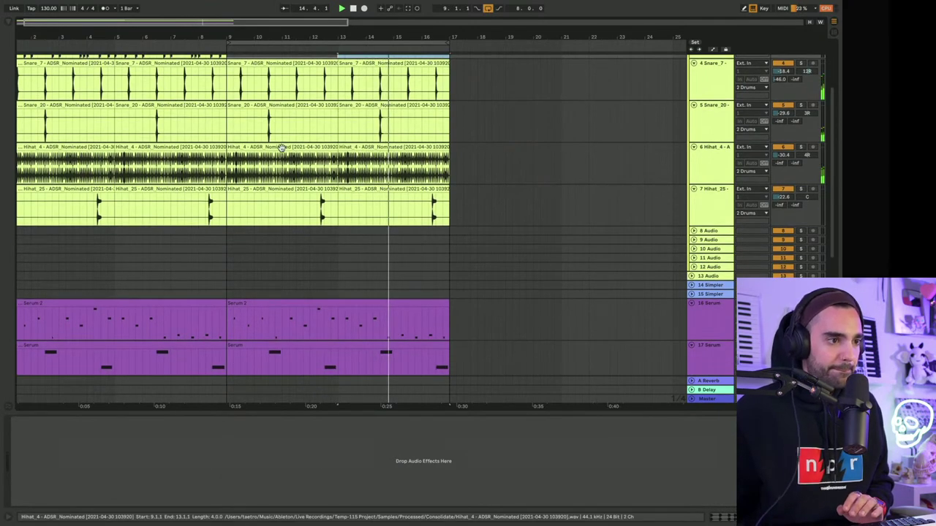
pyautogui.scroll(-3, 280, 149)
pyautogui.scroll(-3, 280, 151)
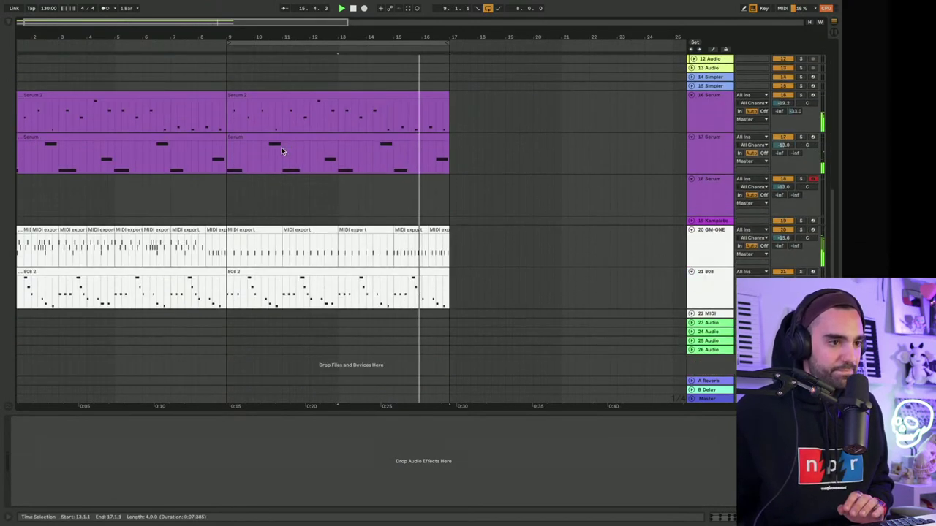
pyautogui.moveTo(439, 33); pyautogui.dragTo(429, 56)
pyautogui.moveTo(412, 232); pyautogui.dragTo(427, 230)
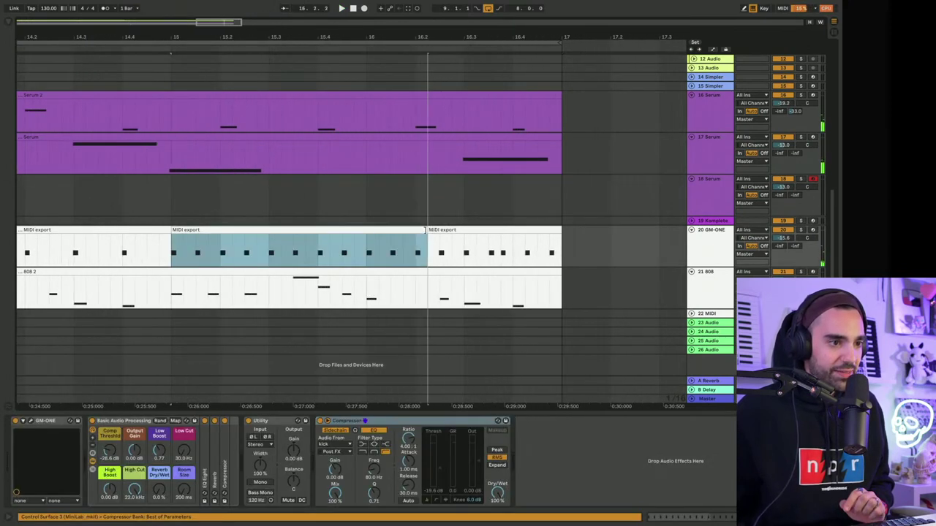
pyautogui.click(363, 37)
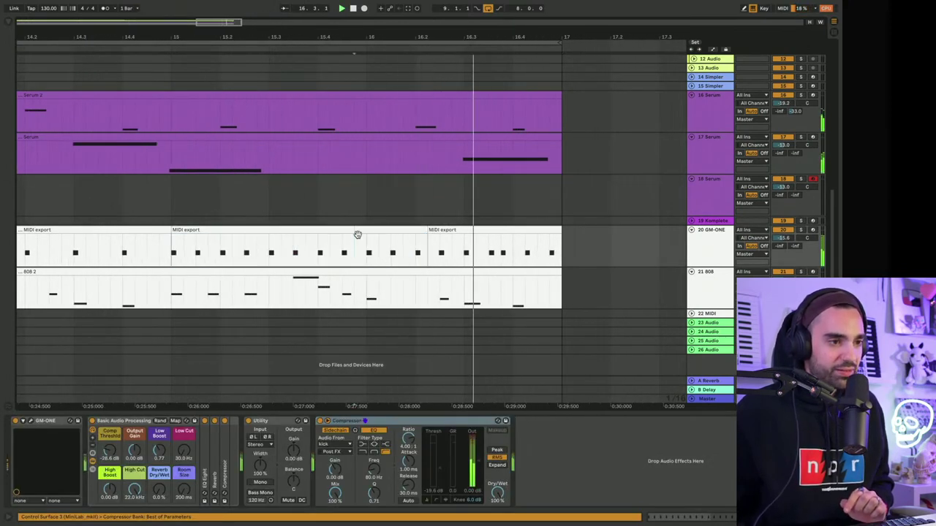
pyautogui.moveTo(363, 36); pyautogui.dragTo(375, 209)
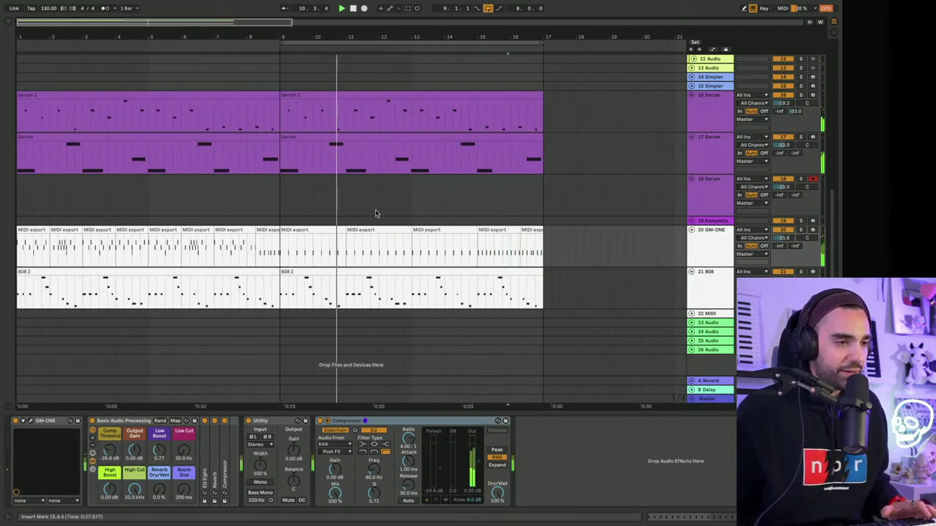
# Step: Stop playback and delete the 808 clip that spans bars 9 to 17 on the 808 track
pyautogui.scroll(2, 375, 209)
pyautogui.click(526, 315)
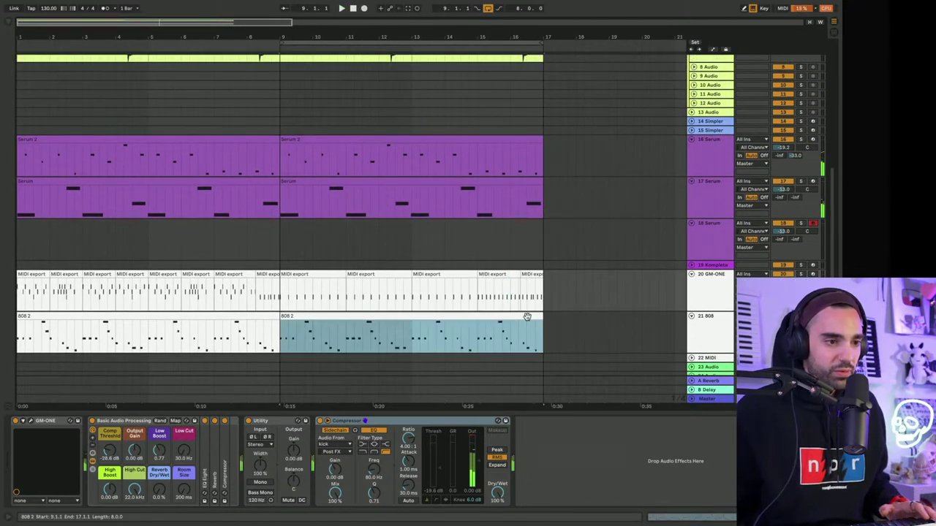
pyautogui.press('space')
pyautogui.press('Delete')
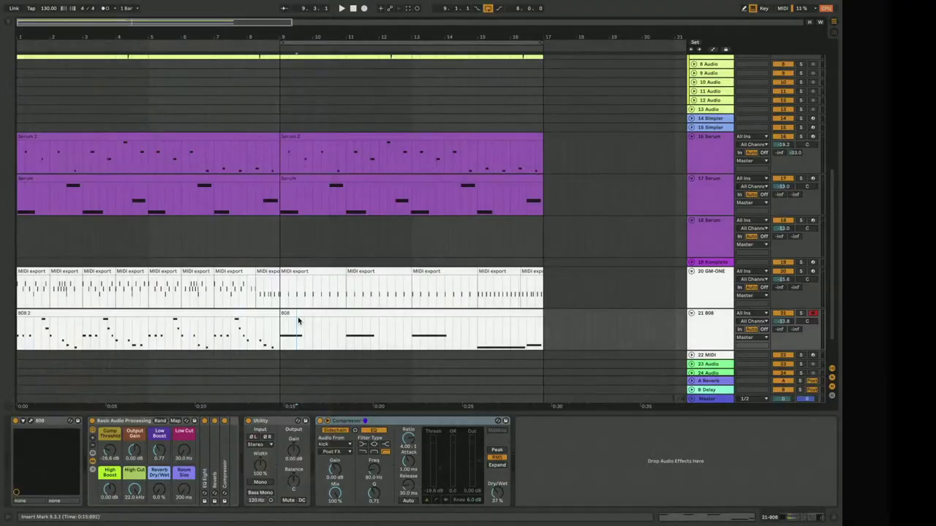
# Step: Open the new 808 clip at bar 9, play it through and select all its notes
pyautogui.doubleClick(280, 337)
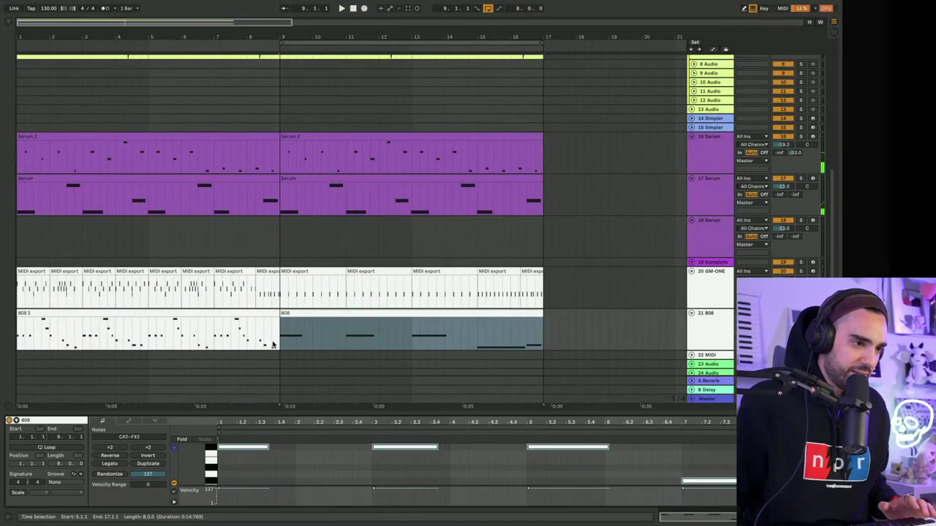
pyautogui.press('space')
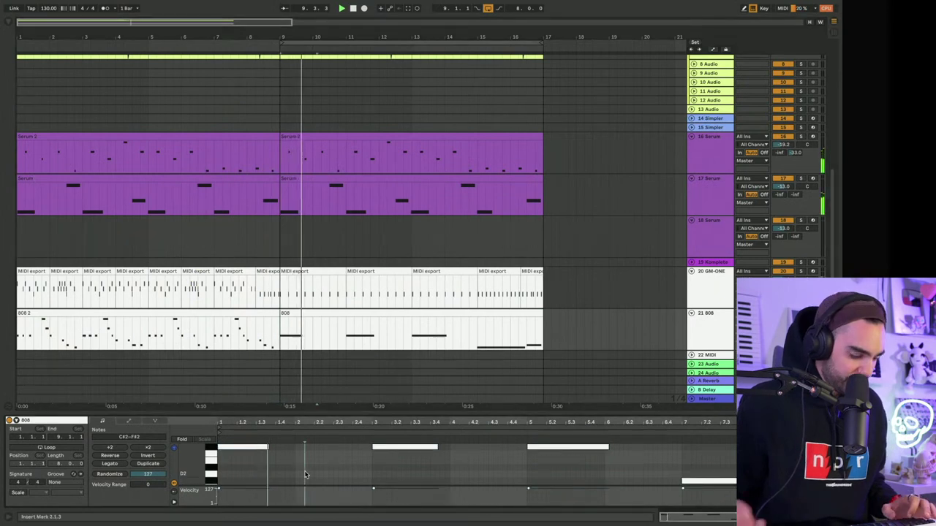
pyautogui.hotkey('ctrl', 'a')
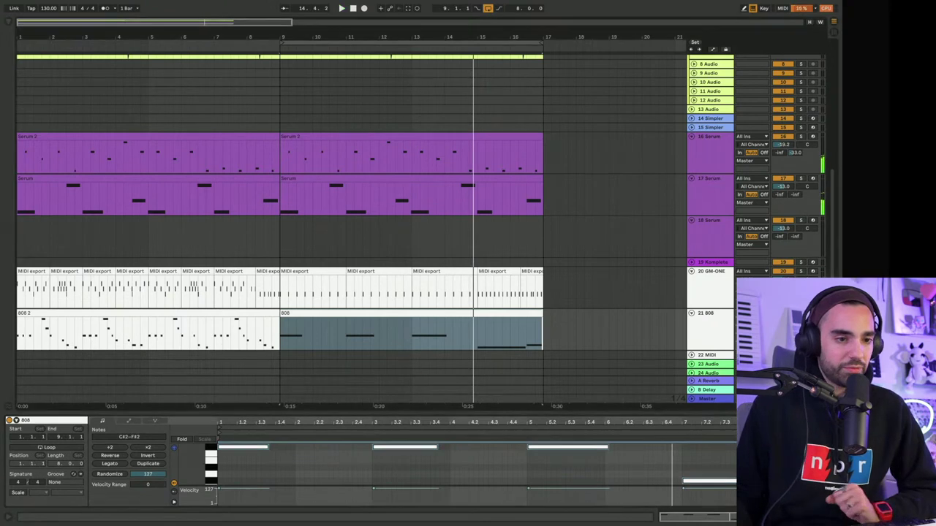
# Step: Automate Speaker On to off for the 808 track from 9.3.1 to 11.1.1, and play from bar 9
pyautogui.moveTo(298, 348); pyautogui.dragTo(346, 342)
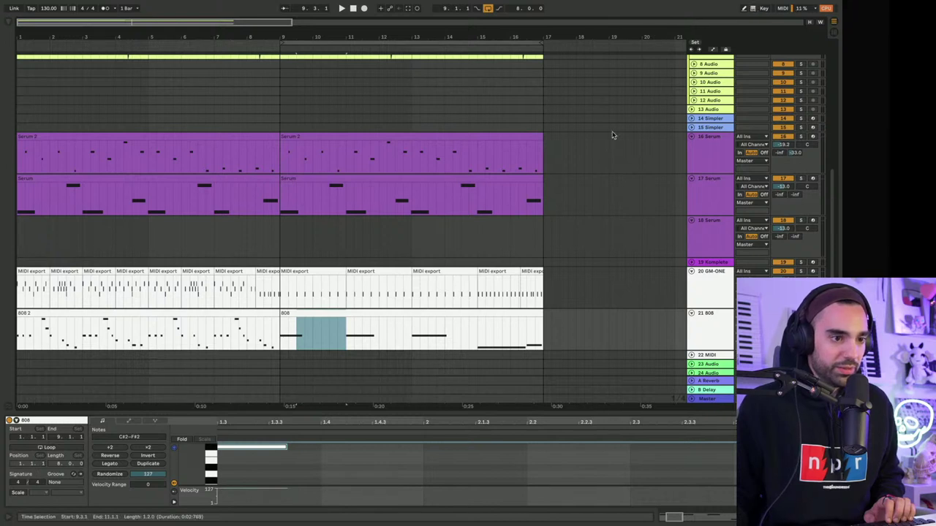
pyautogui.press('a')
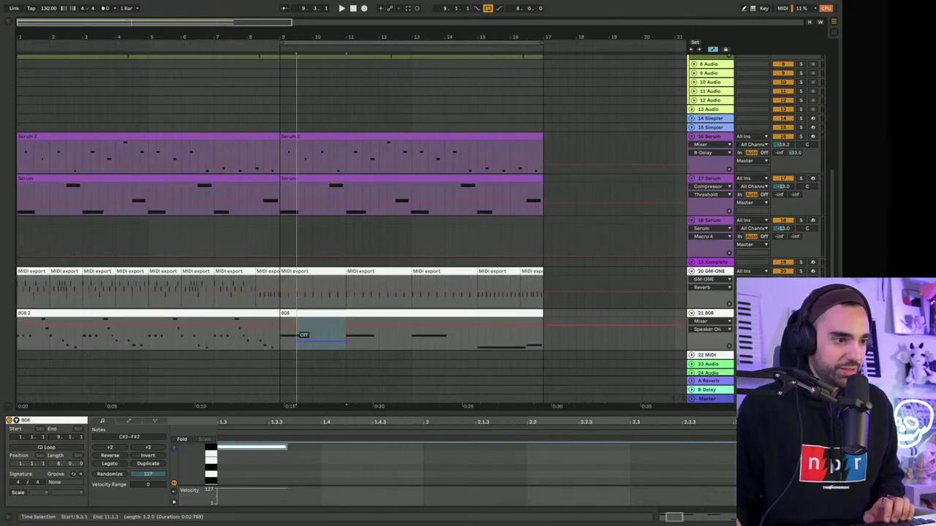
pyautogui.click(275, 353)
pyautogui.press('space')
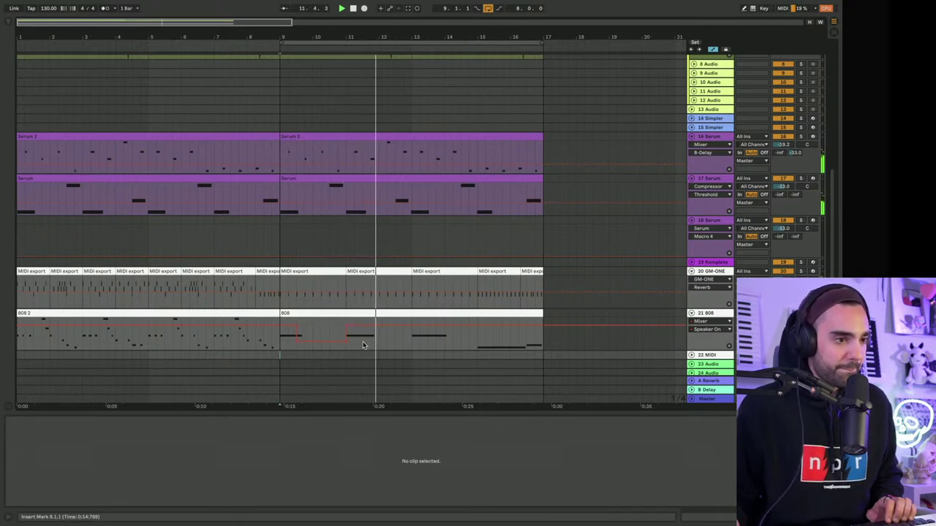
# Step: Automate the 808 track's Speaker On to off over 11.4.1–13.1.1, 13.4.1–15.1.1 and 15.4.1–17.1.1
pyautogui.moveTo(363, 342); pyautogui.dragTo(410, 335)
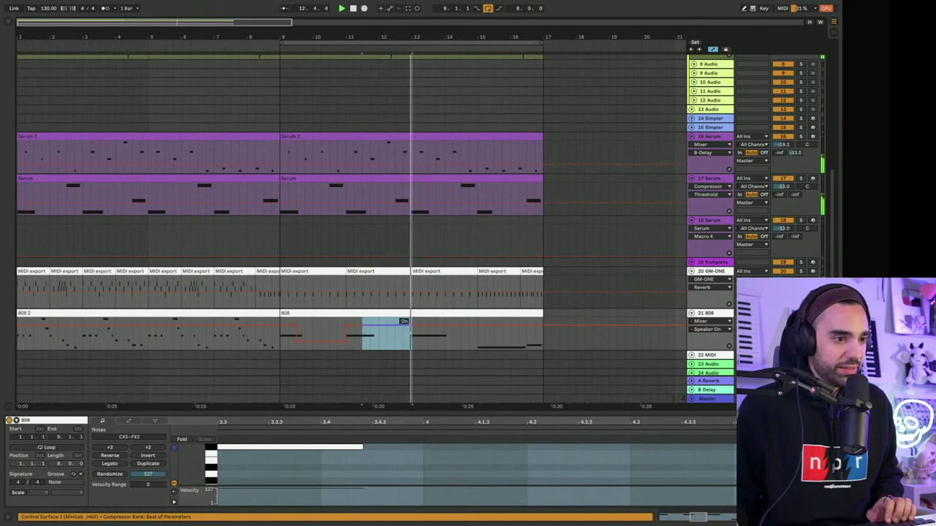
pyautogui.click(337, 332)
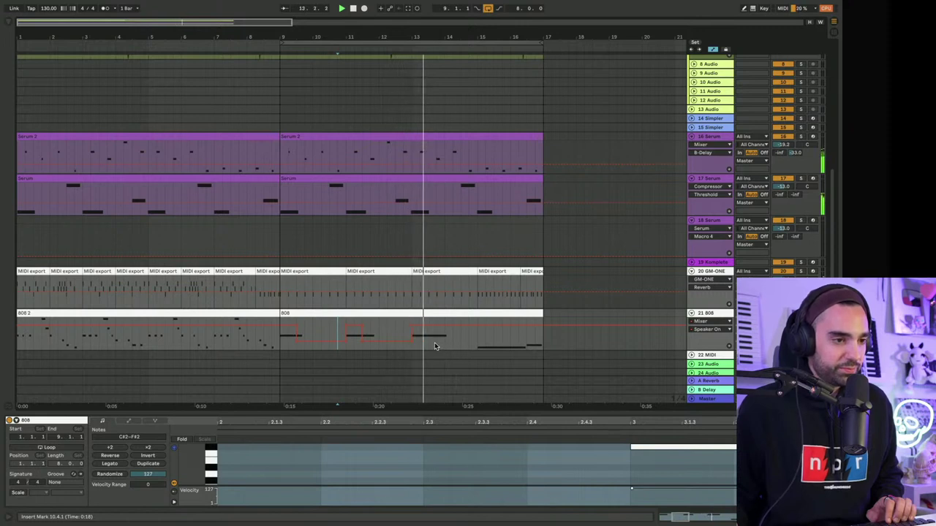
pyautogui.moveTo(436, 345); pyautogui.dragTo(475, 338)
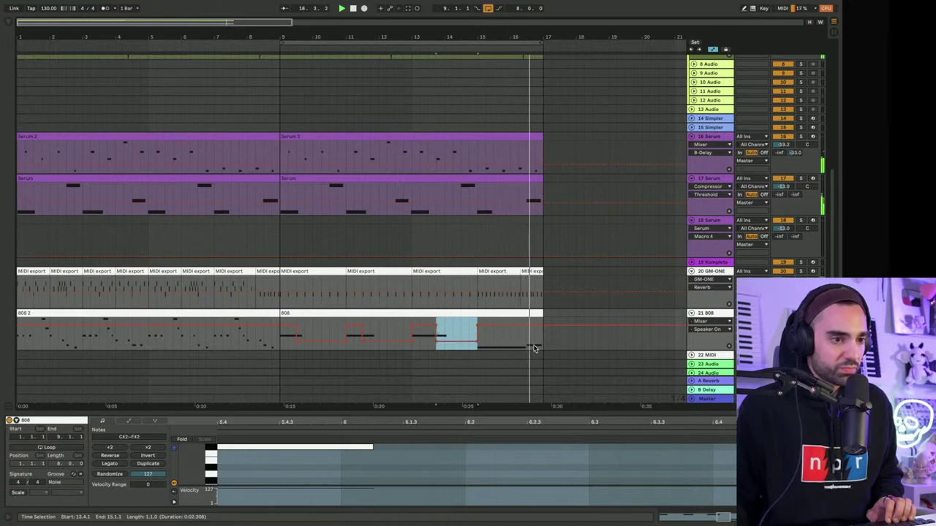
pyautogui.moveTo(503, 341); pyautogui.dragTo(541, 335)
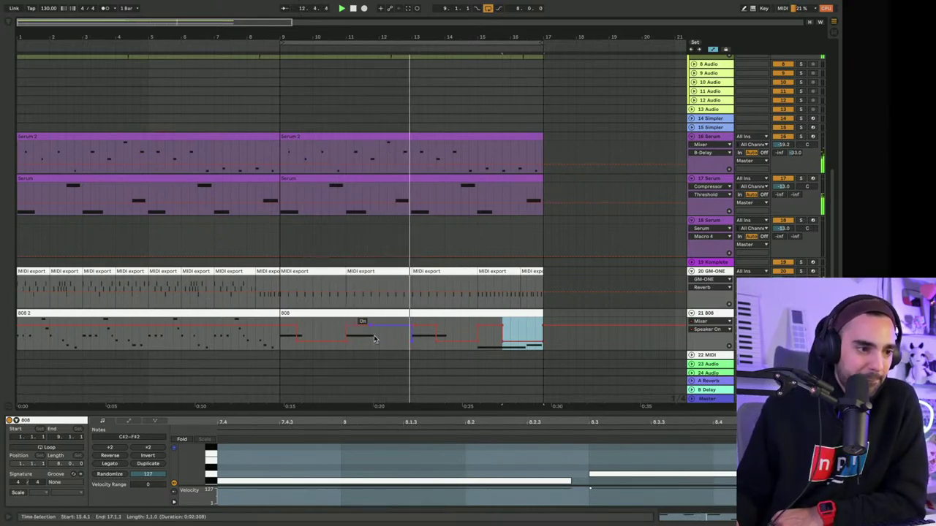
pyautogui.moveTo(371, 333); pyautogui.dragTo(408, 340)
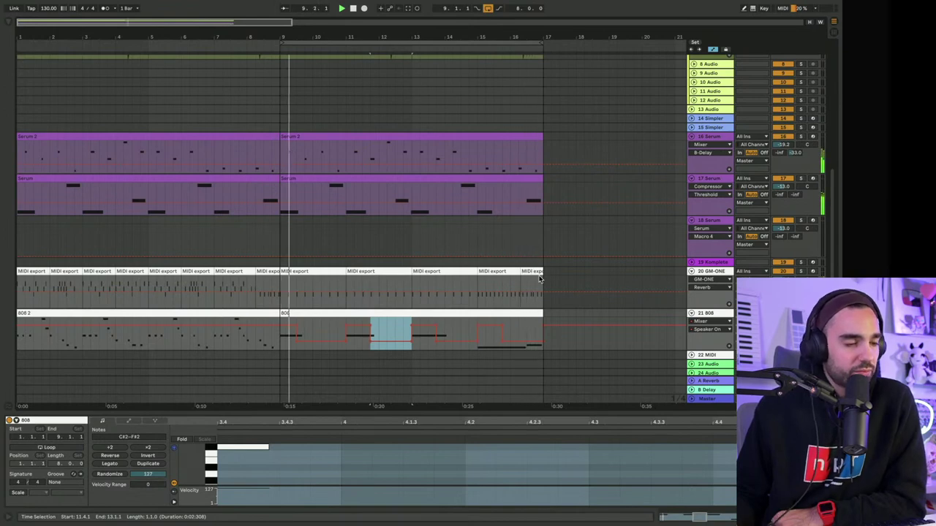
# Step: Deactivate the 17 Serum clip that runs from bar 9 to bar 17
pyautogui.scroll(1, 556, 277)
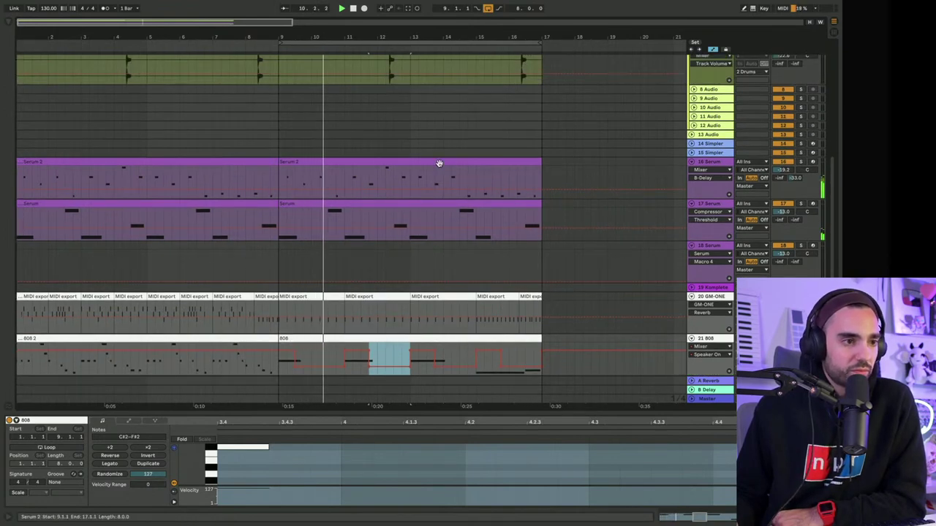
pyautogui.click(423, 207)
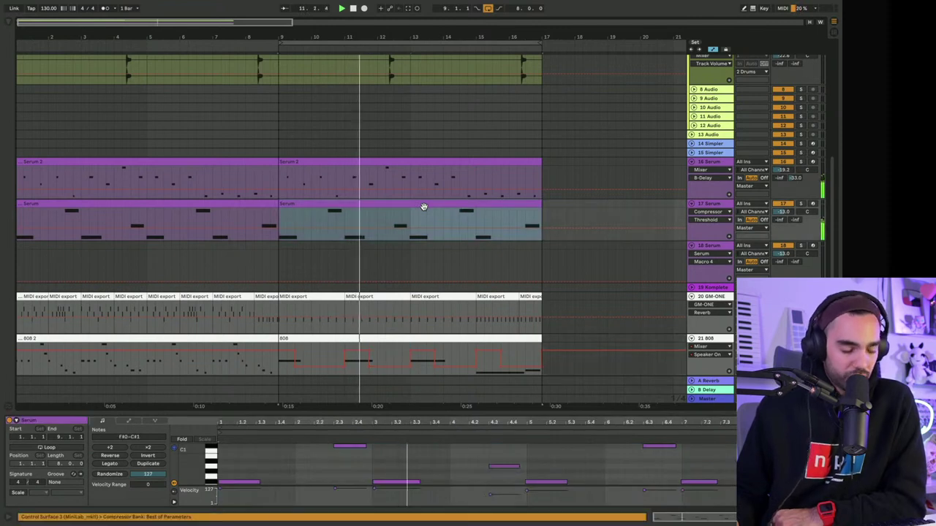
pyautogui.press('0')
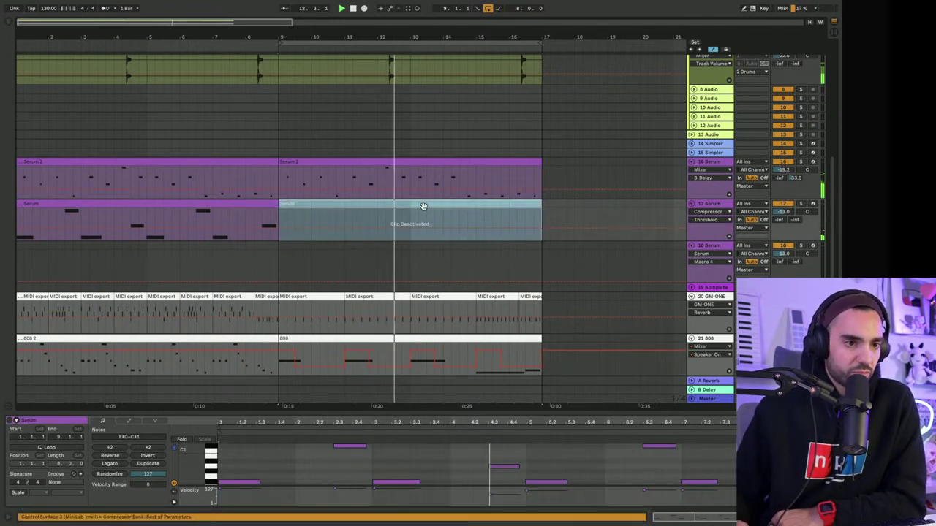
# Step: Arm the 18 Serum track for recording and lower its volume to -16.3
pyautogui.click(723, 248)
pyautogui.click(812, 247)
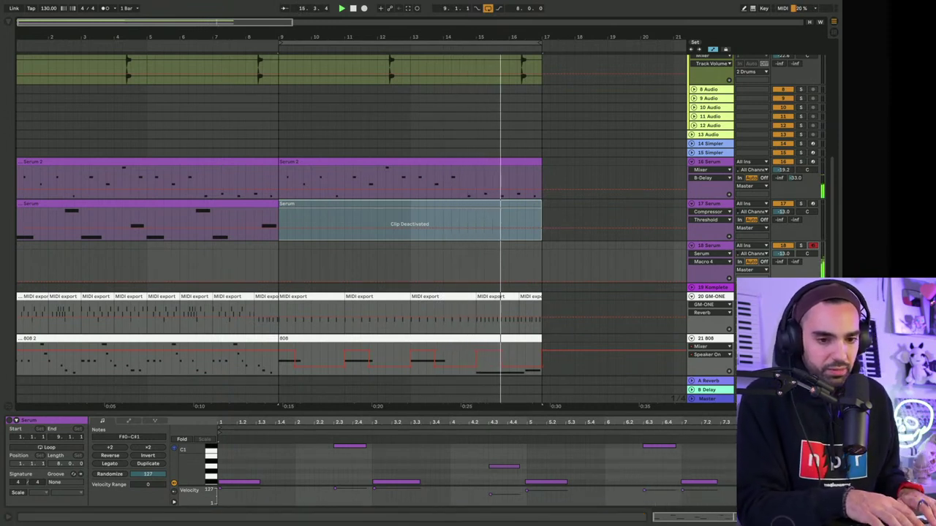
pyautogui.moveTo(786, 254)
pyautogui.mouseDown()
pyautogui.moveTo(786, 262)
pyautogui.moveTo(787, 255)
pyautogui.mouseUp()
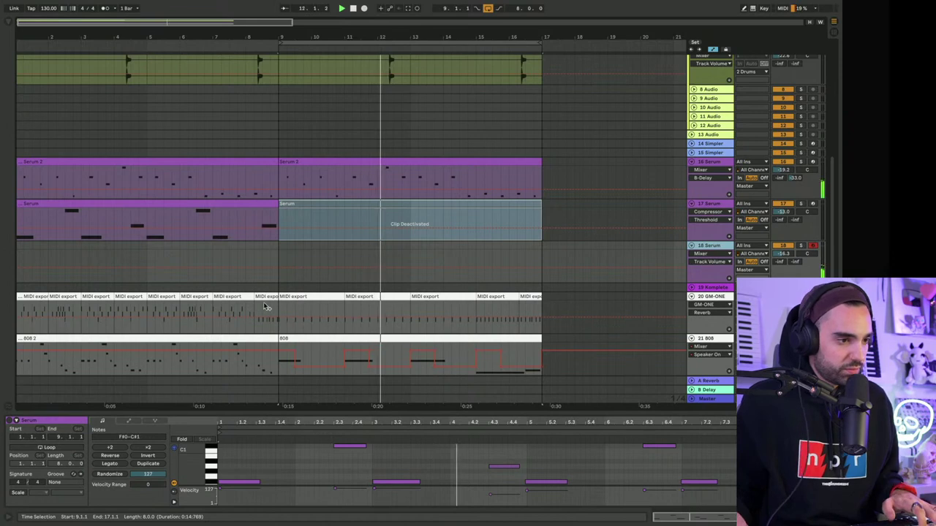
# Step: Deactivate both Hihat_4 clips between bars 9 and 17 in the Drums group
pyautogui.scroll(8, 334, 261)
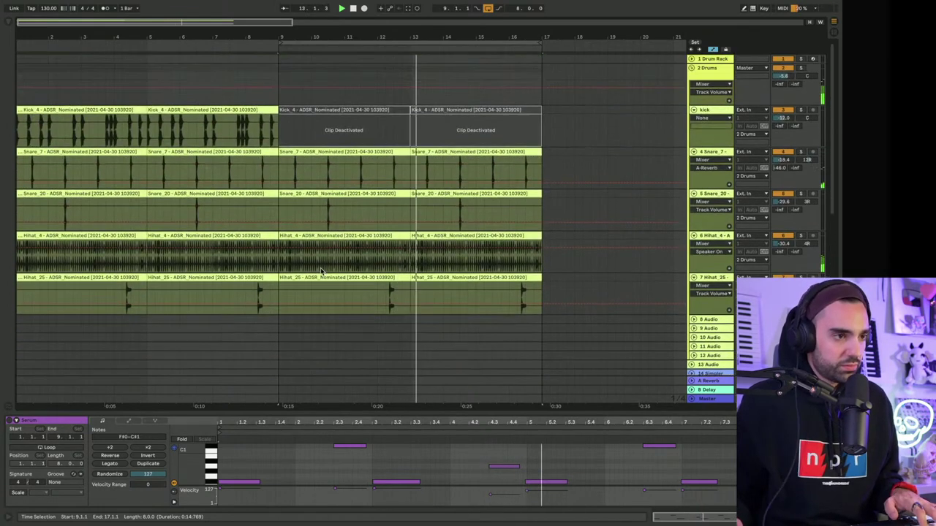
pyautogui.click(316, 243)
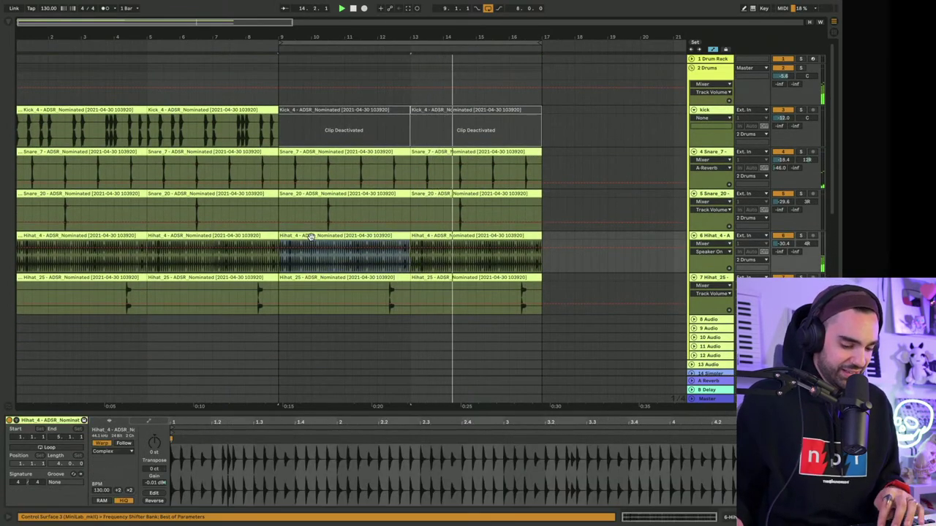
pyautogui.press('0')
pyautogui.click(439, 238)
pyautogui.press('0')
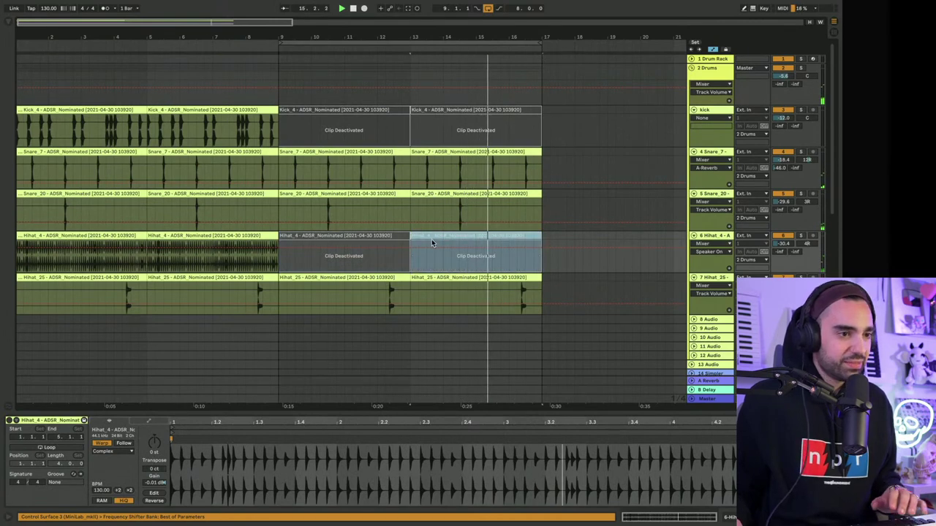
# Step: Reactivate the Hihat_4 clip at bar 13 and trim its start to bar 15
pyautogui.scroll(-5, 432, 240)
pyautogui.scroll(5, 431, 243)
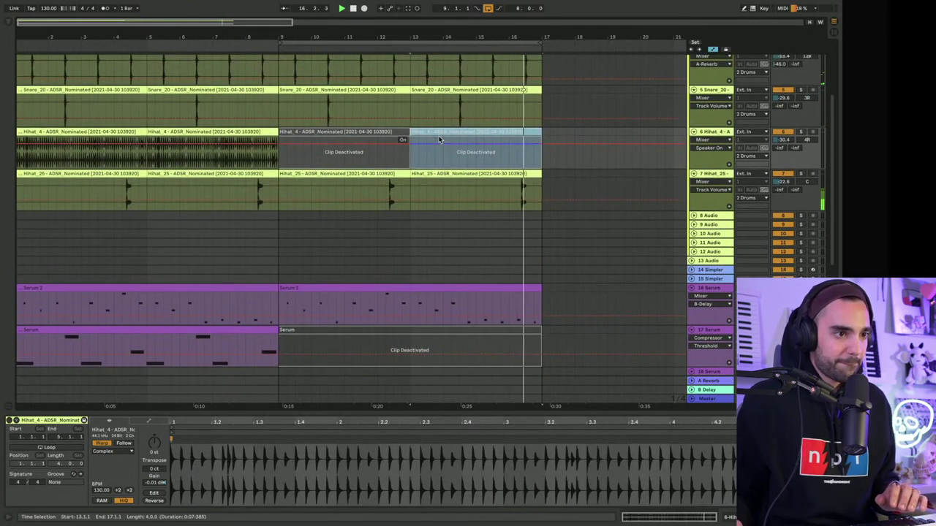
pyautogui.press('0')
pyautogui.click(408, 133)
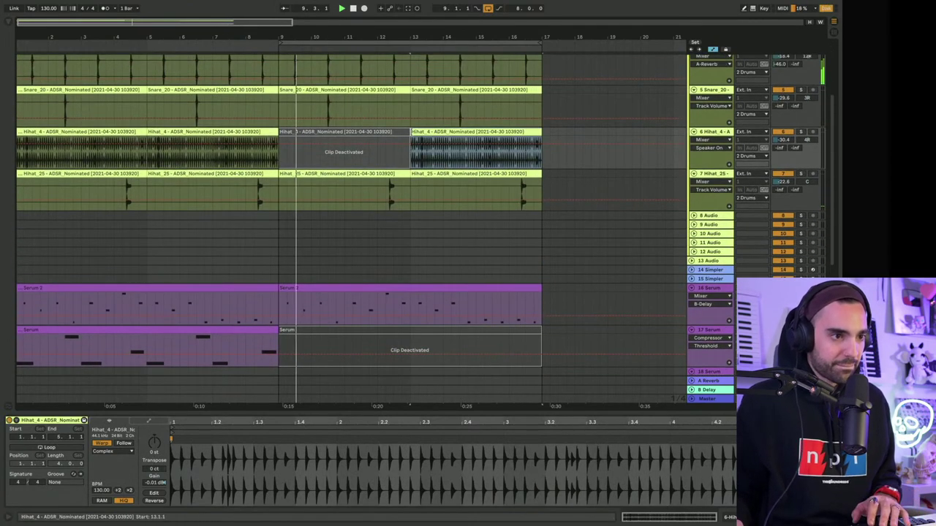
pyautogui.moveTo(410, 146); pyautogui.dragTo(476, 147)
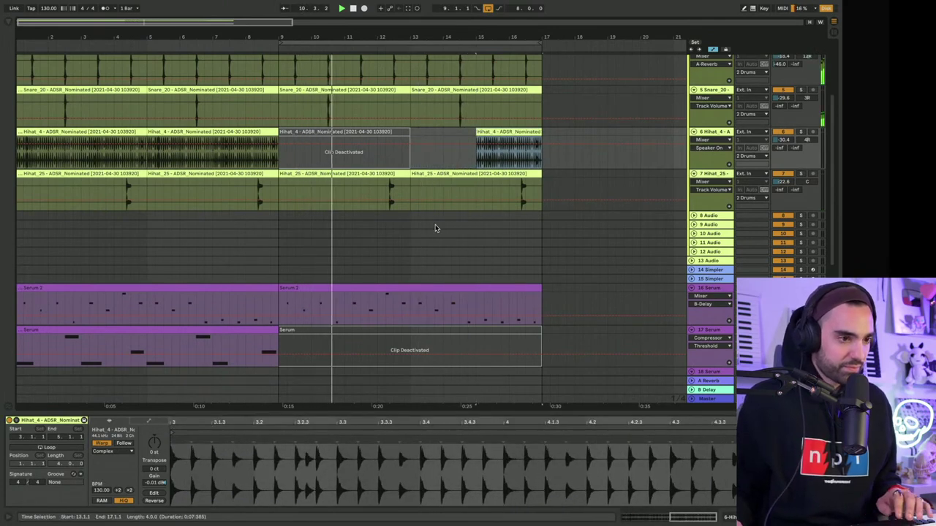
# Step: Transpose the selected last note of the 18 Serum clip down four semitones to A1, and play the section
pyautogui.scroll(-2, 435, 228)
pyautogui.scroll(-2, 726, 232)
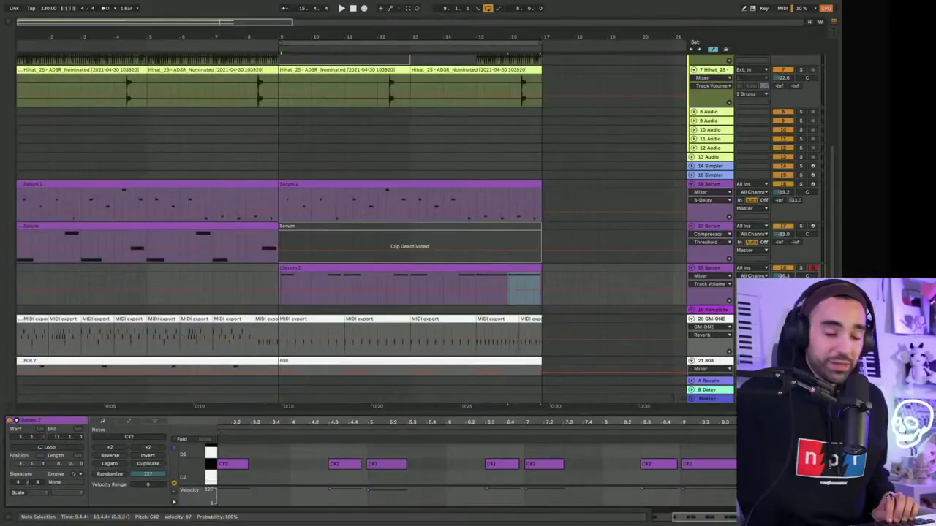
pyautogui.press('Down')
pyautogui.press('Down')
pyautogui.press('Down')
pyautogui.press('Down')
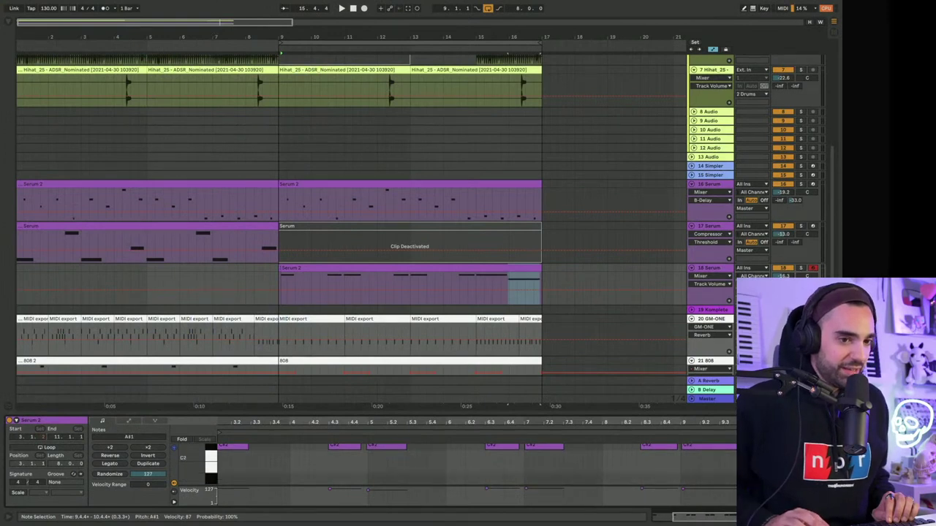
pyautogui.press('space')
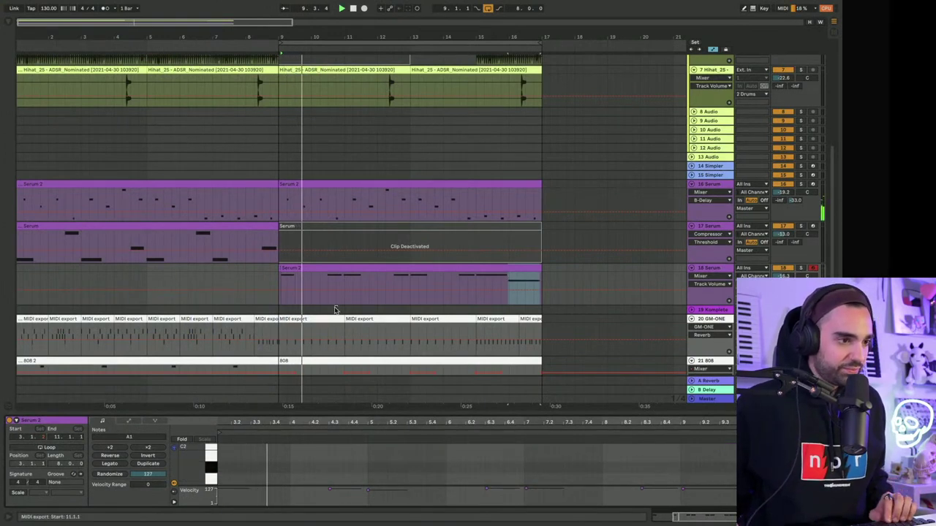
# Step: Select the 18 Serum clip with all its notes, and duplicate the 18 Serum track together with the clip
pyautogui.click(287, 270)
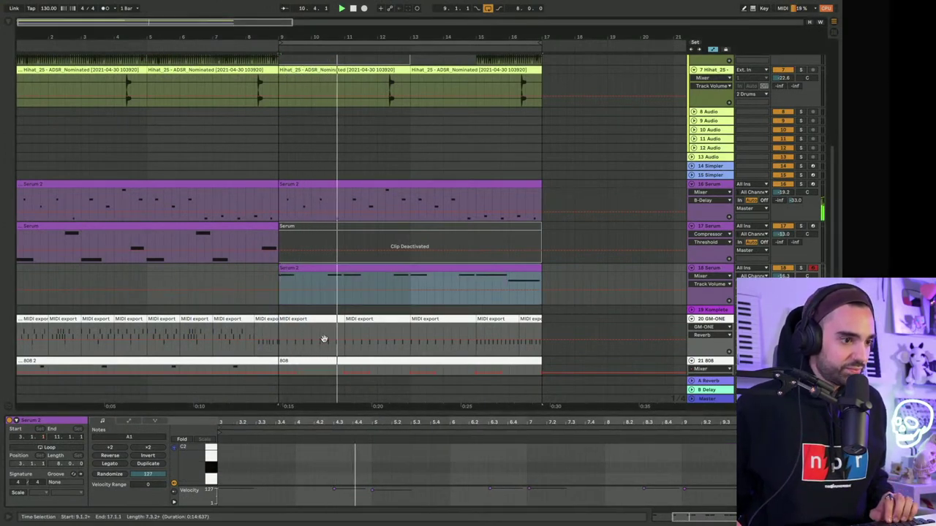
pyautogui.hotkey('ctrl', 'a')
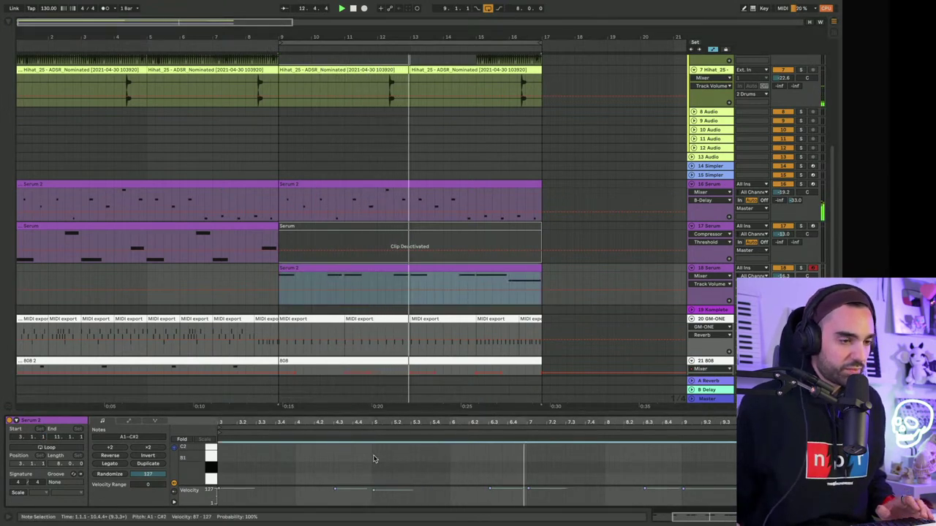
pyautogui.click(708, 270)
pyautogui.hotkey('ctrl', 'd')
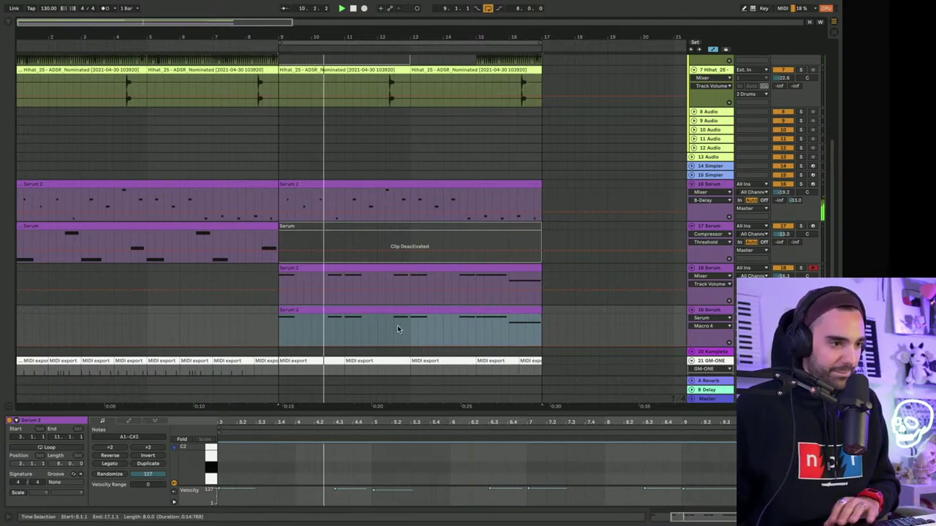
# Step: Transpose all notes of the duplicated Serum clip up an octave to A2–C#3 and trim its start to bar 13
pyautogui.click(395, 468)
pyautogui.hotkey('ctrl', 'a')
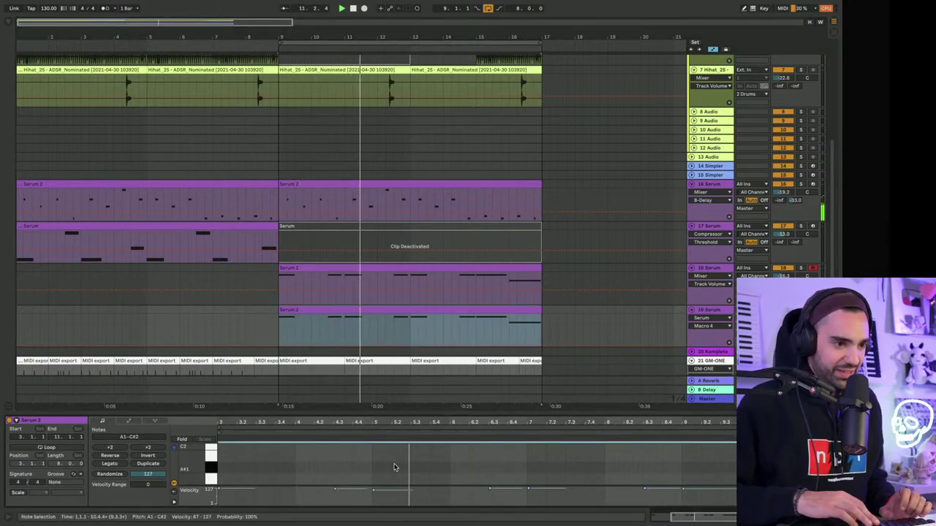
pyautogui.scroll(3, 395, 468)
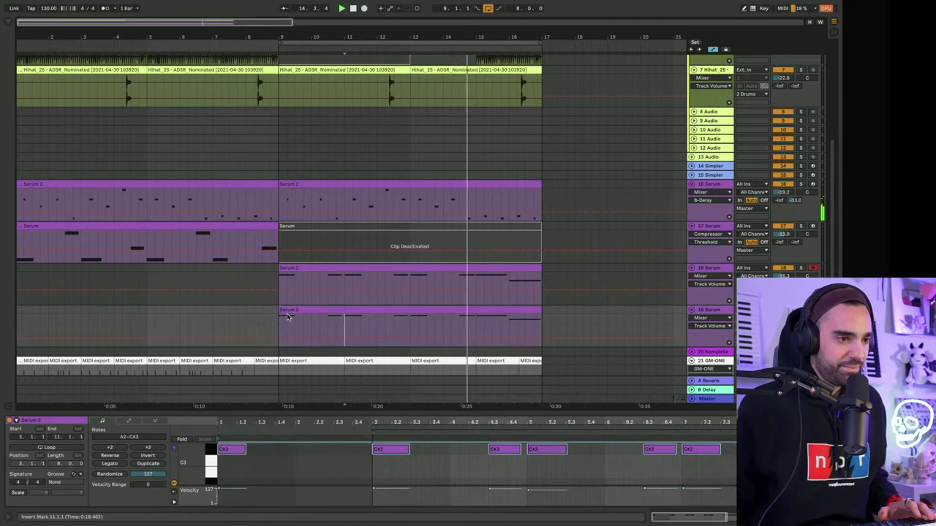
pyautogui.moveTo(278, 312); pyautogui.dragTo(409, 312)
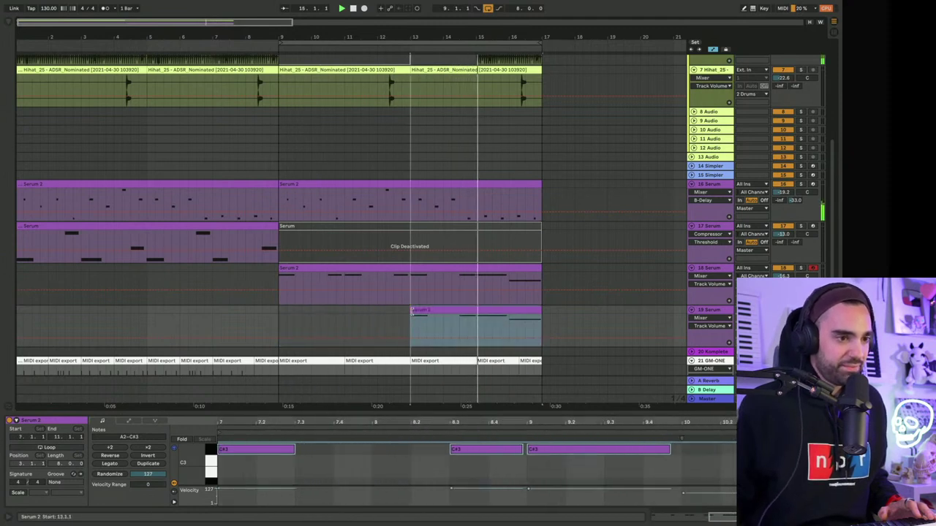
# Step: Duplicate the 19 Serum track and delete the clip on the copy
pyautogui.click(711, 311)
pyautogui.hotkey('ctrl', 'd')
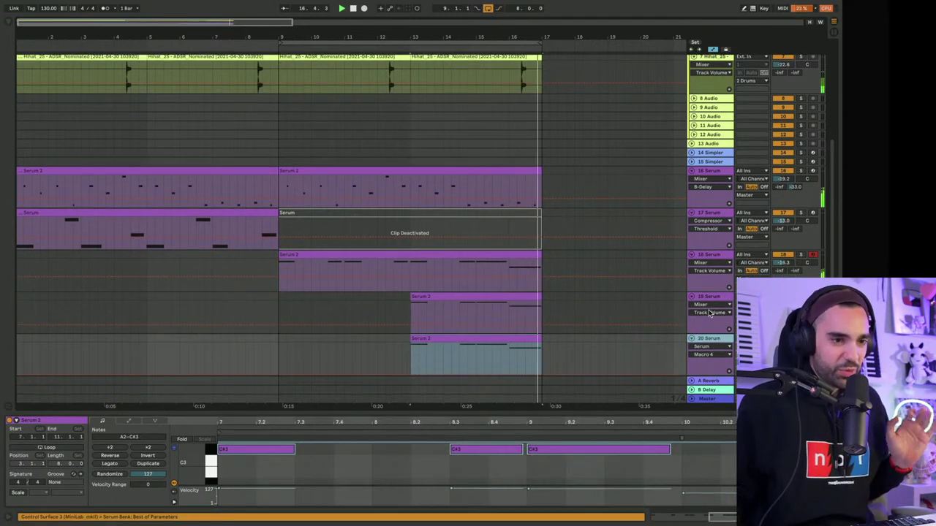
pyautogui.press('Delete')
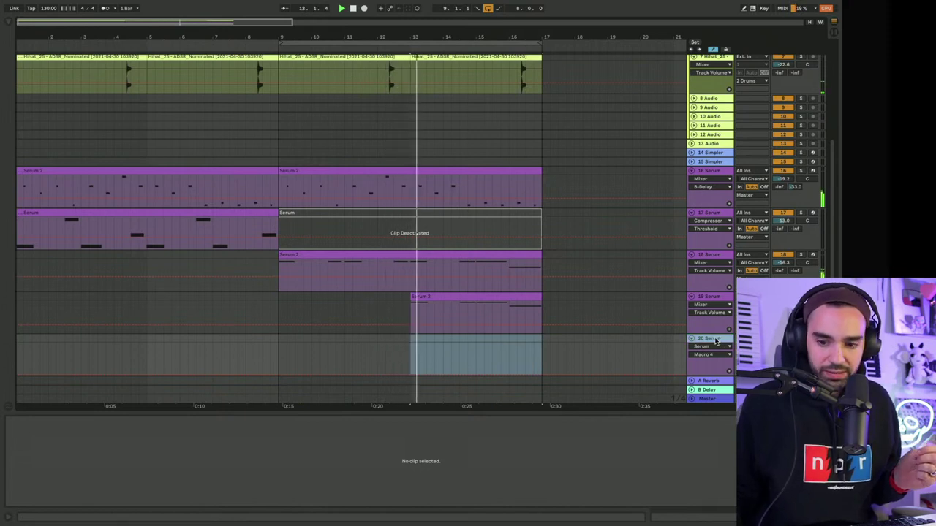
# Step: Open the Serum instrument on the 20 Serum track and move its window clear over the arrangement
pyautogui.click(702, 356)
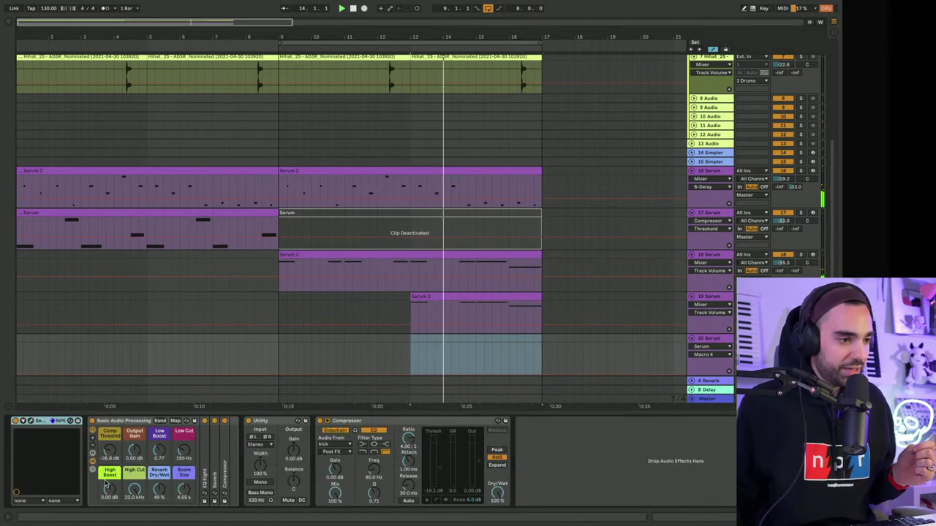
pyautogui.click(36, 422)
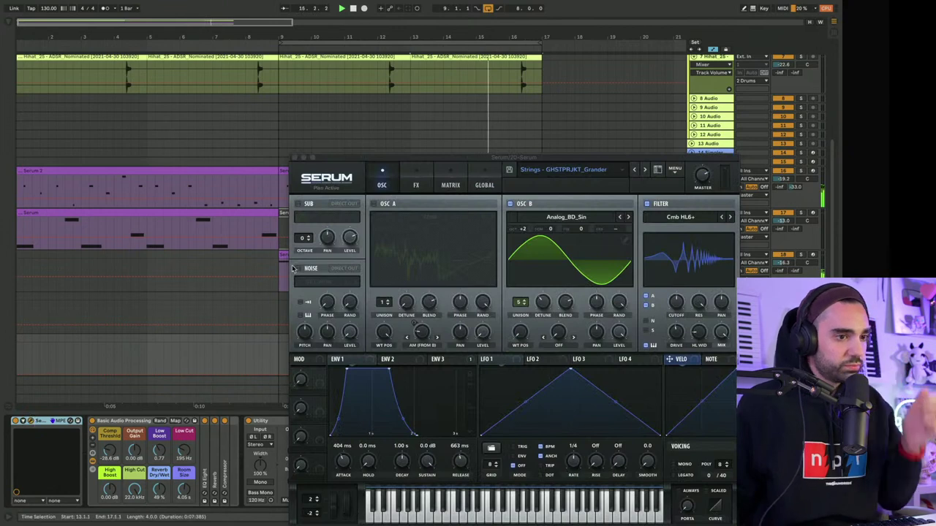
pyautogui.moveTo(525, 156); pyautogui.dragTo(431, 72)
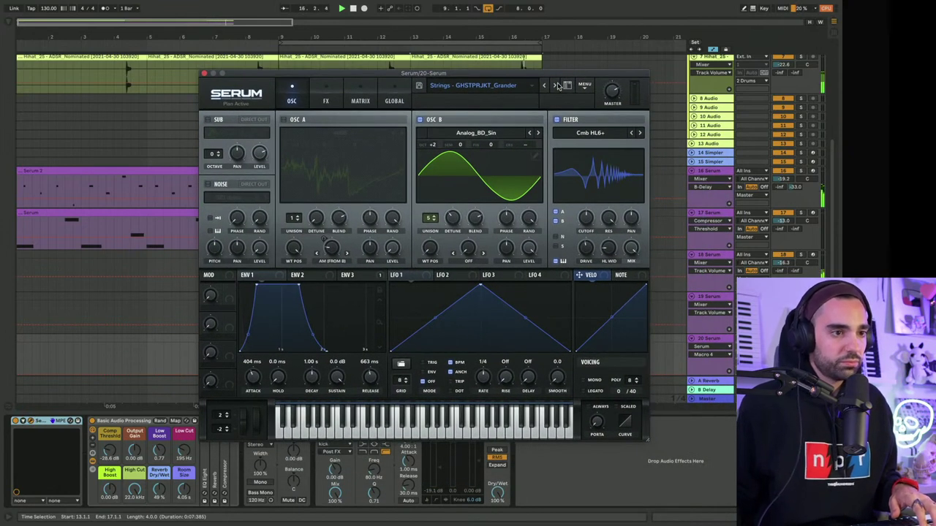
# Step: Audition the Pad and Marimba 2 GHSTPRJKT_Grander presets from the GRANDE user folder on the 20 Serum track
pyautogui.click(558, 87)
pyautogui.click(527, 85)
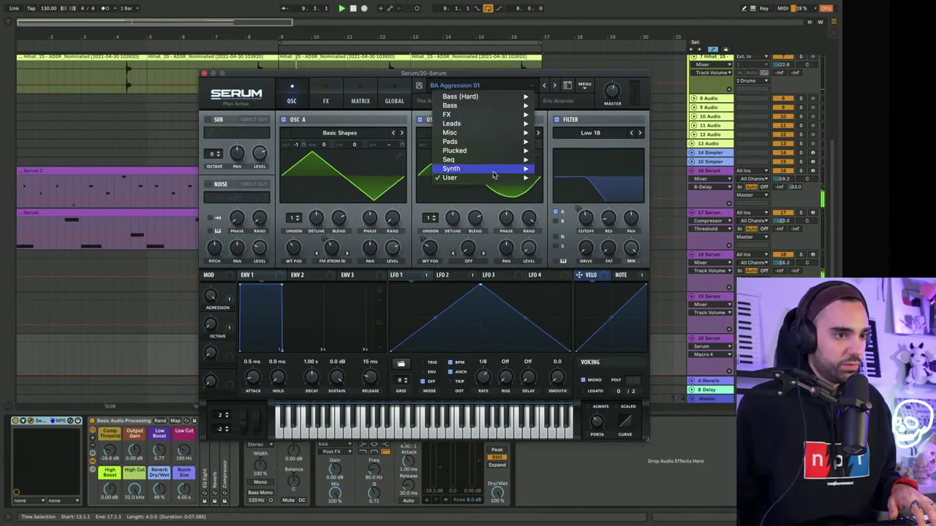
pyautogui.moveTo(493, 178)
pyautogui.moveTo(587, 290)
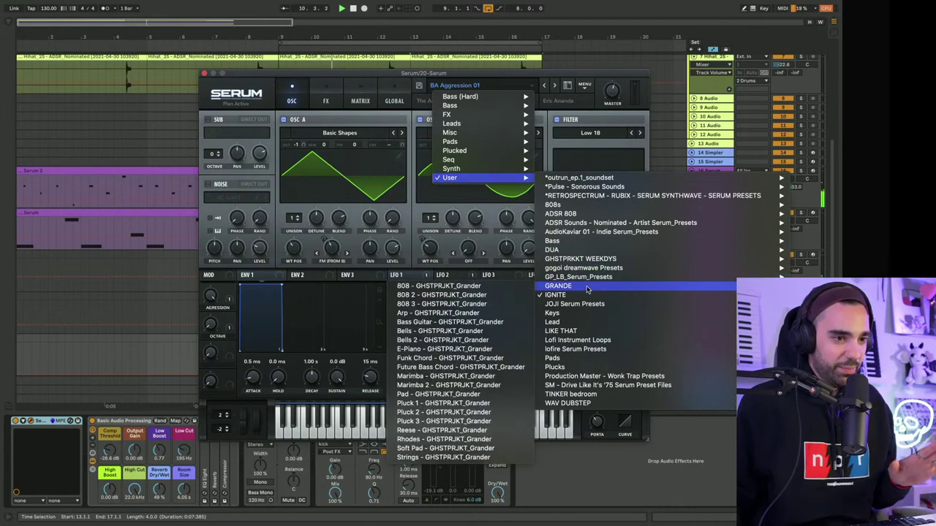
pyautogui.click(470, 395)
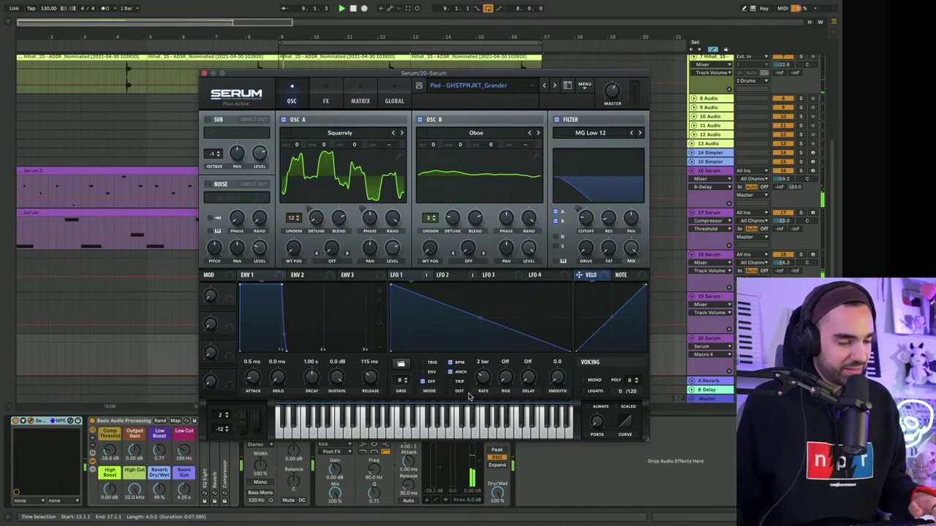
pyautogui.click(683, 176)
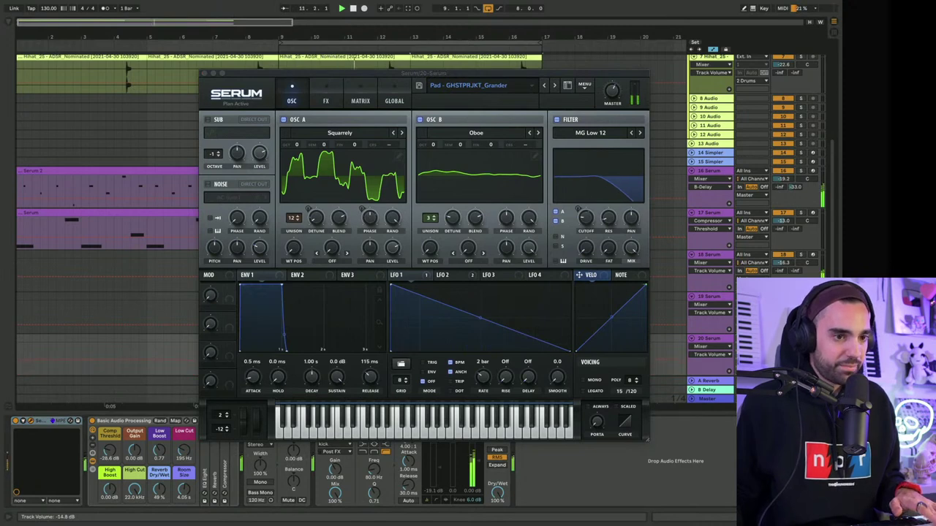
pyautogui.click(702, 168)
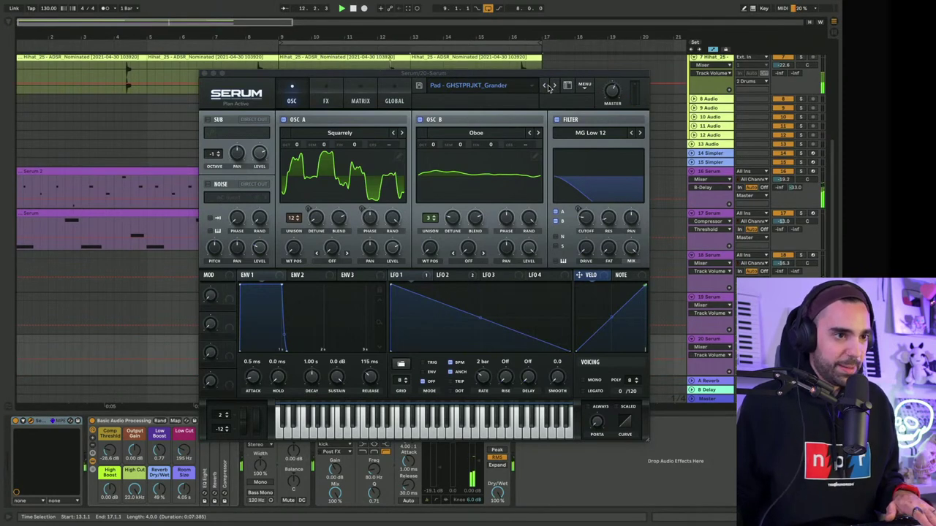
pyautogui.click(547, 86)
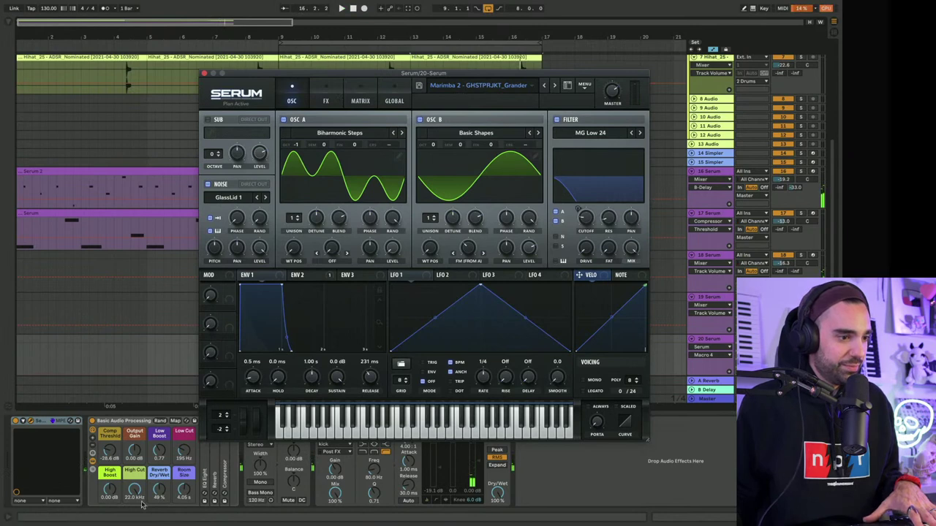
# Step: Set the 20 Serum track's Reverb Dry/Wet macro to 0%, load the Arp - GHSTPRJKT_Grander preset from GRANDE, and close Serum
pyautogui.moveTo(159, 489); pyautogui.dragTo(158, 495)
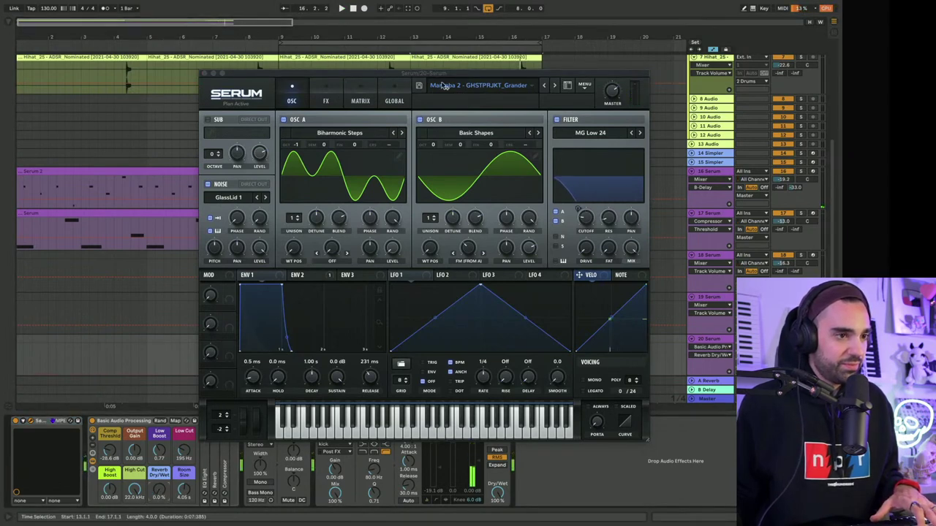
pyautogui.click(553, 85)
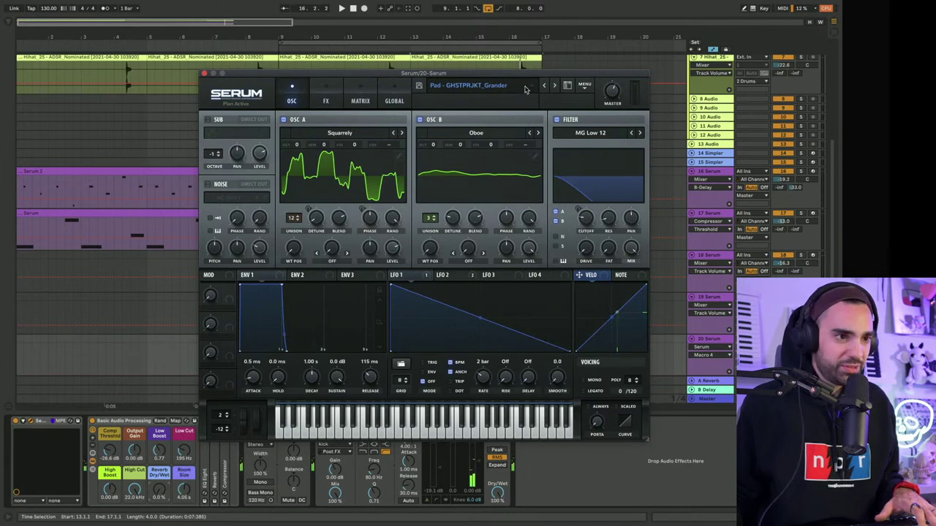
pyautogui.click(524, 88)
pyautogui.moveTo(480, 181)
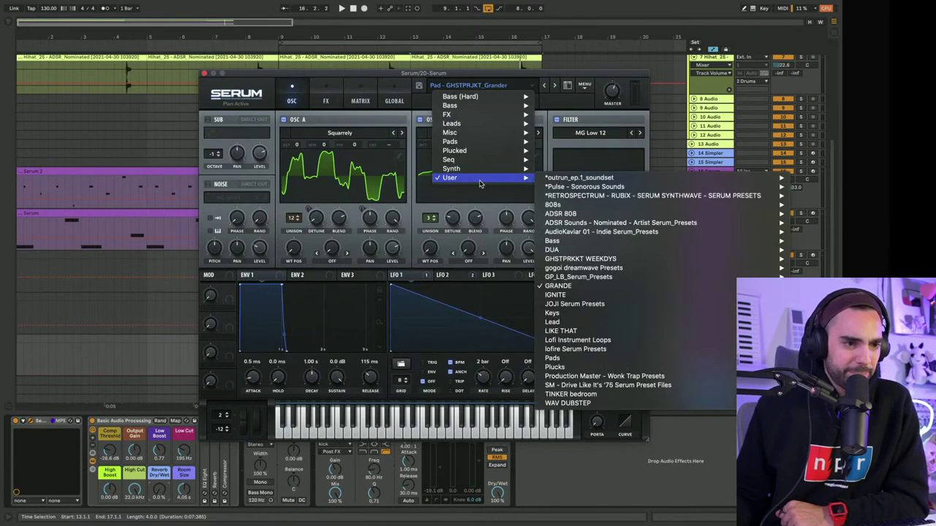
pyautogui.moveTo(568, 288)
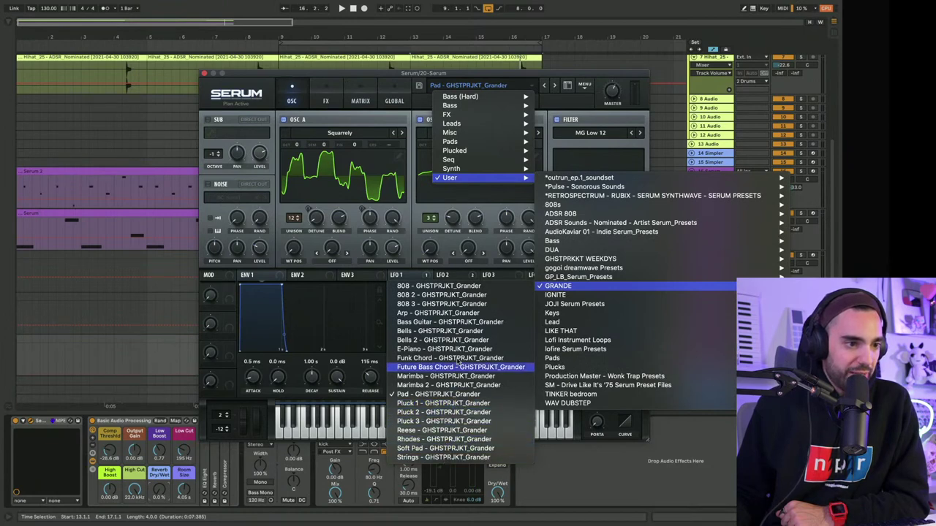
pyautogui.click(444, 313)
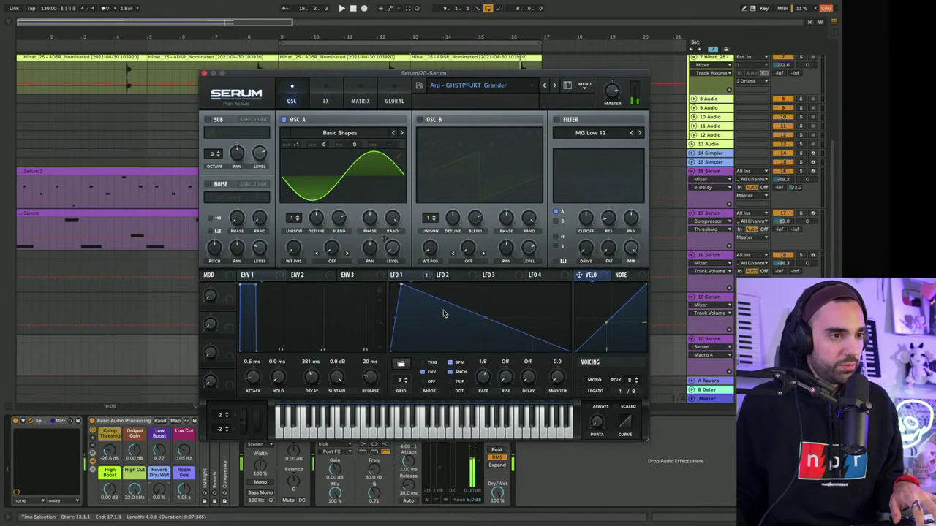
pyautogui.click(205, 73)
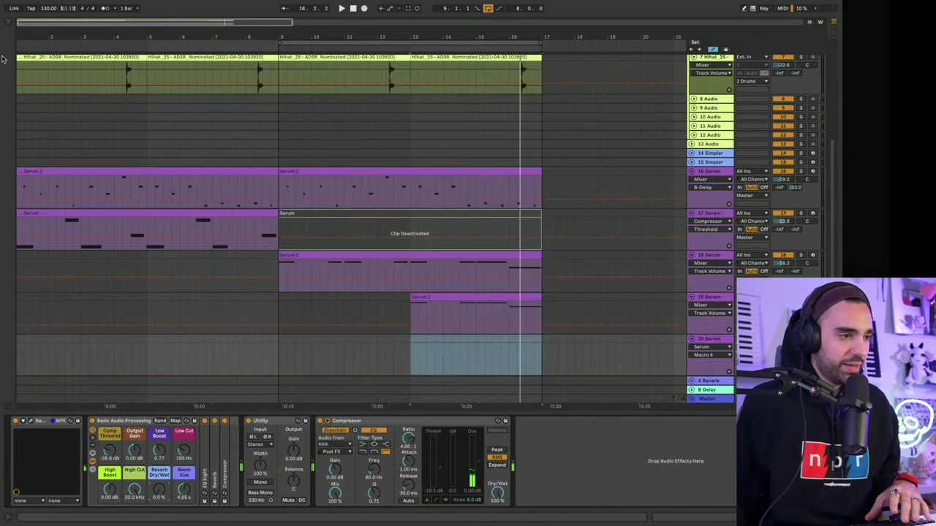
# Step: Add an Arpeggiator MIDI effect to the 20 Serum track, set its style to Down, and play the section
pyautogui.click(8, 22)
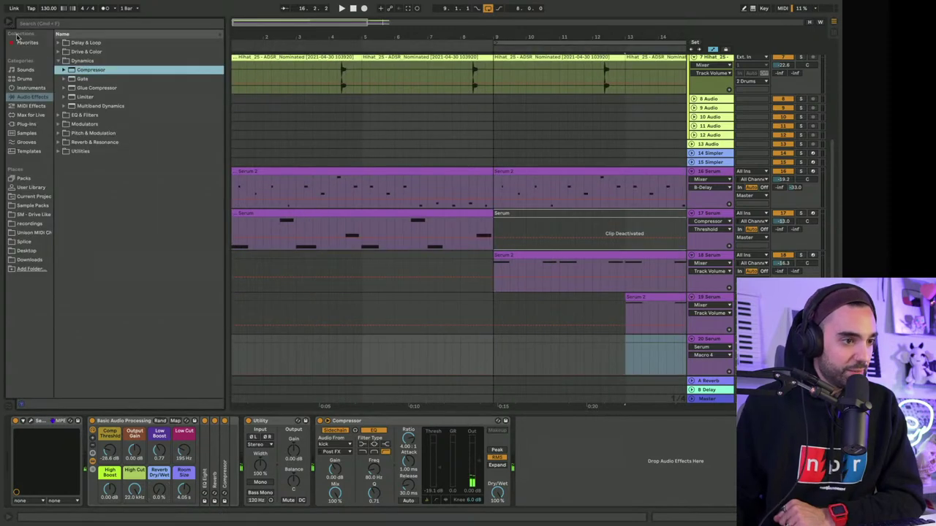
pyautogui.click(32, 106)
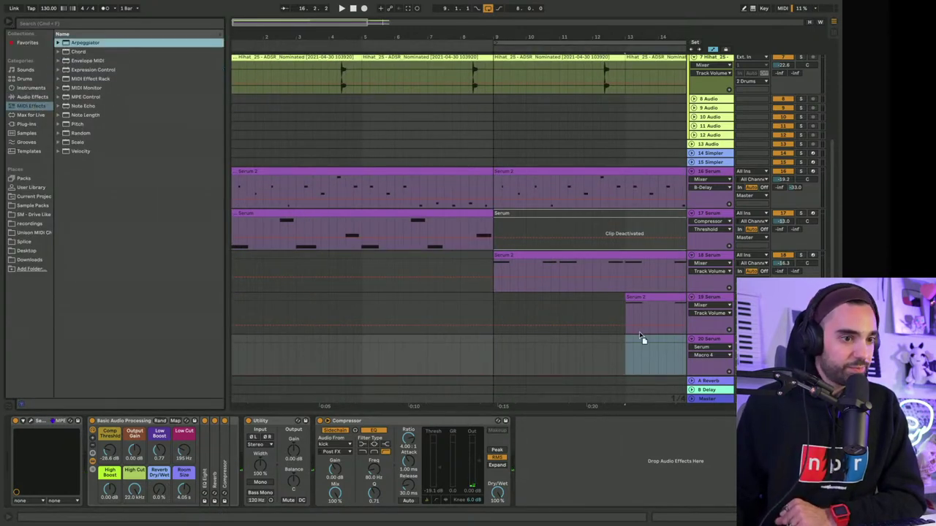
pyautogui.moveTo(631, 345); pyautogui.dragTo(632, 349)
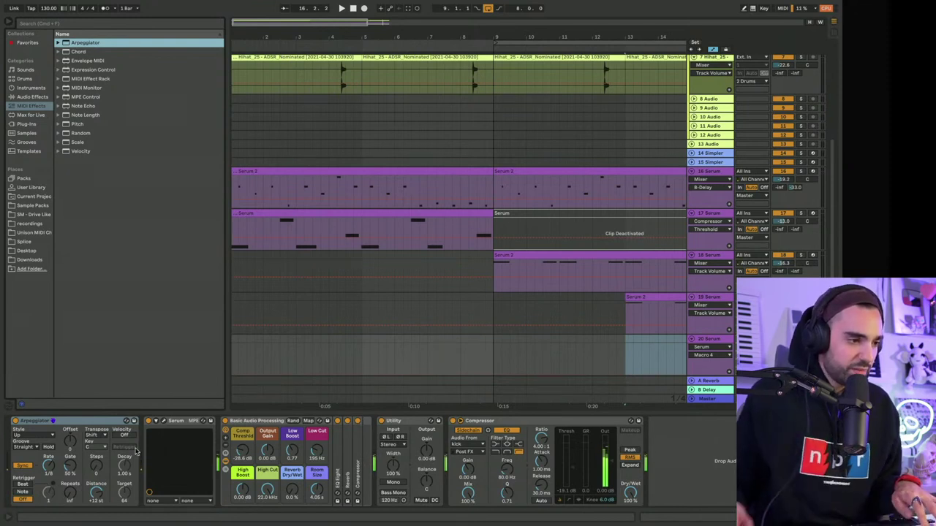
pyautogui.click(44, 437)
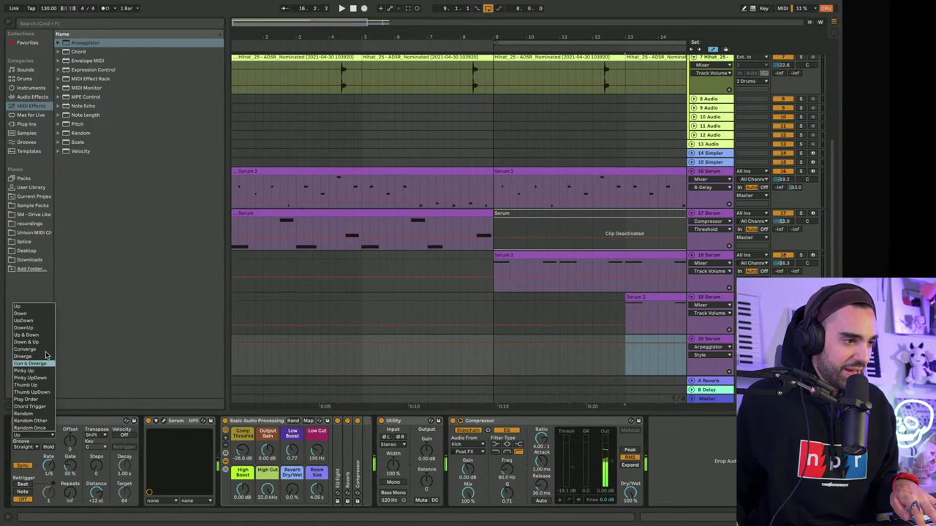
pyautogui.click(35, 316)
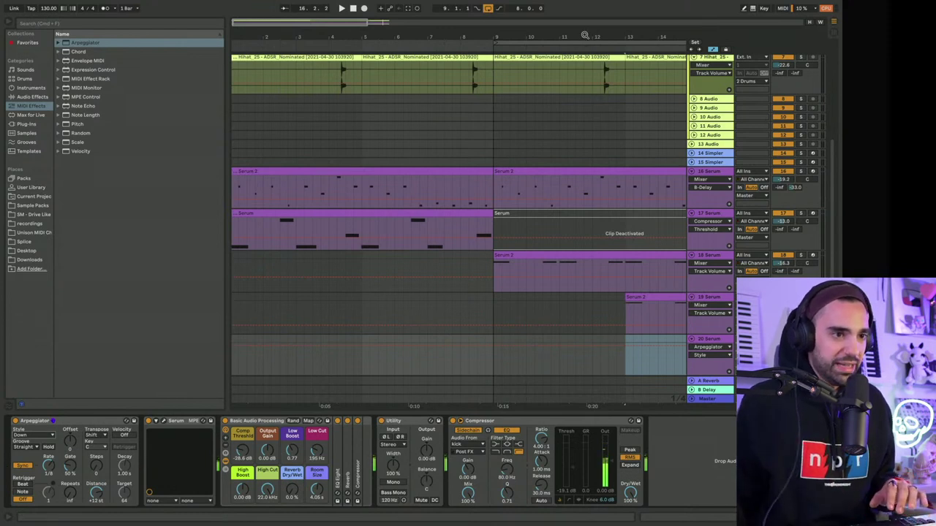
pyautogui.moveTo(438, 41); pyautogui.dragTo(439, 34)
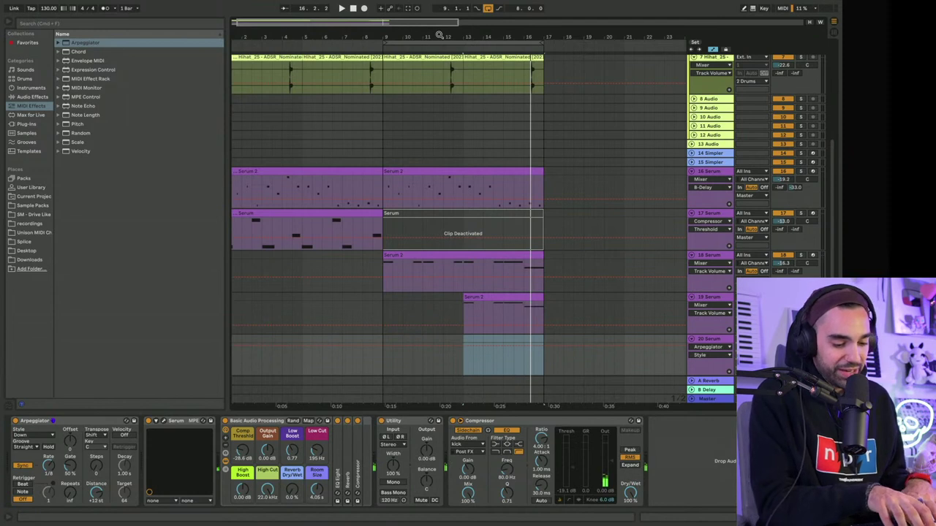
pyautogui.press('space')
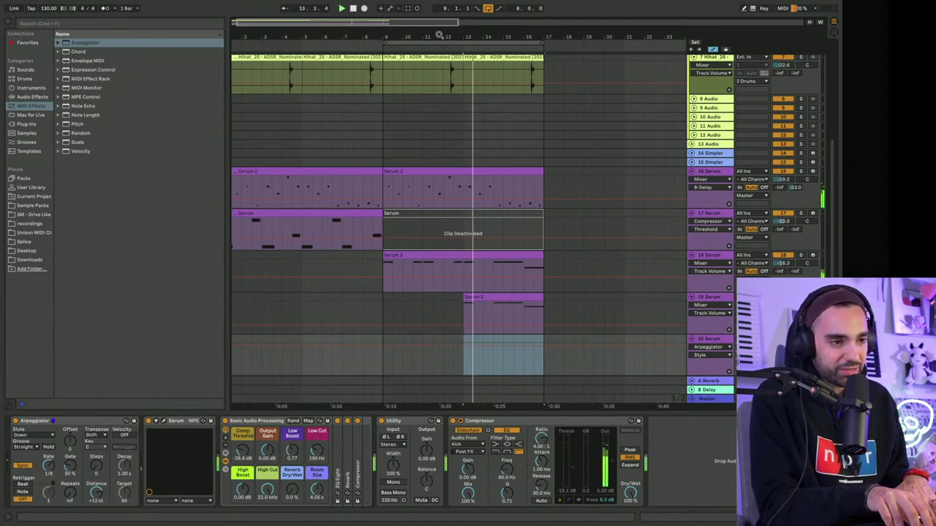
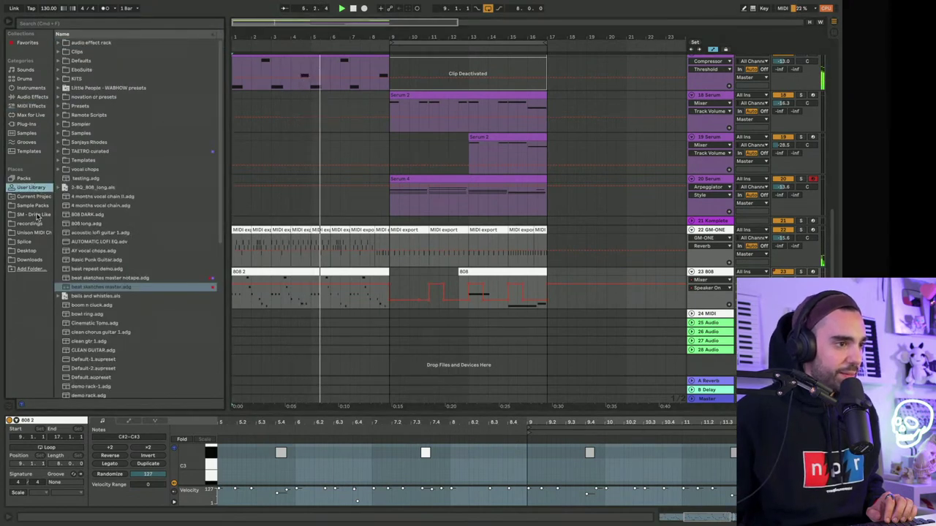
# Step: Look through the ADSR Sounds - Nominated one-shots in Sample Packs, preview snare samples, and collapse the pack
pyautogui.click(33, 205)
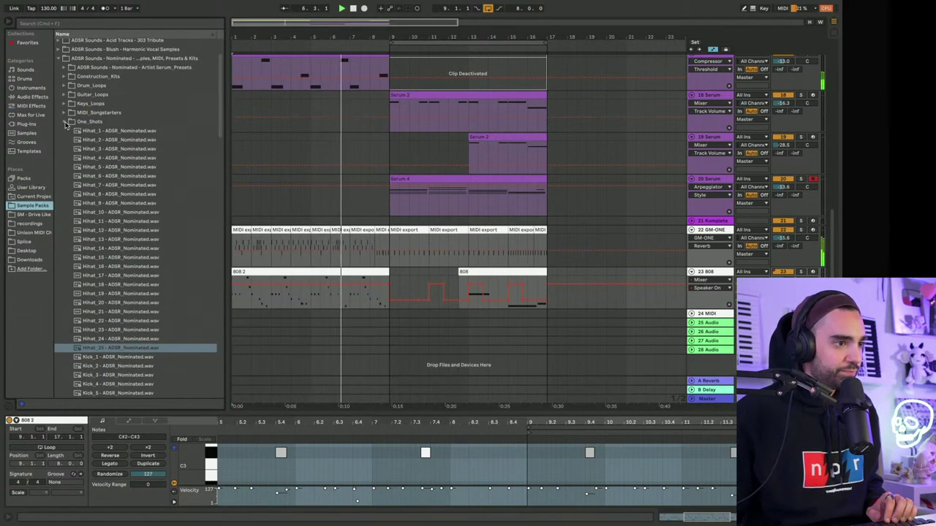
pyautogui.scroll(-10, 64, 125)
pyautogui.scroll(-3, 64, 125)
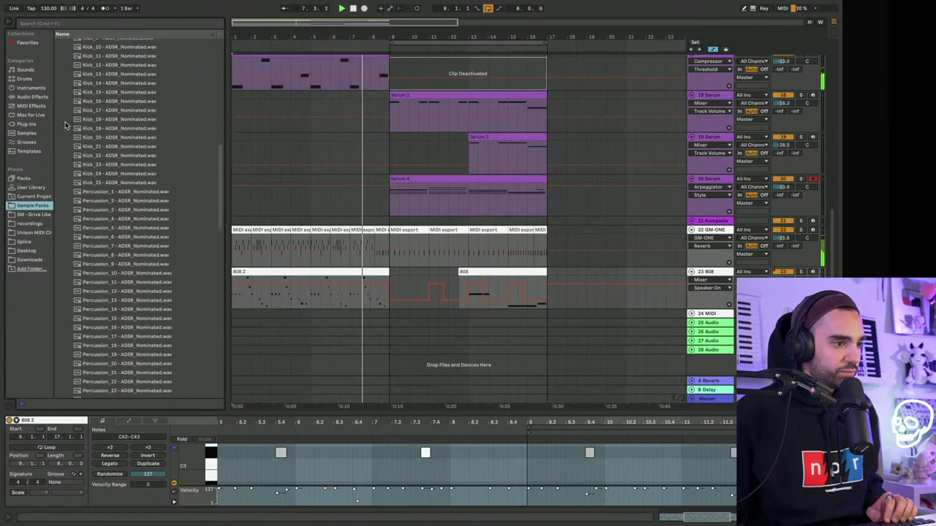
pyautogui.scroll(-6, 113, 185)
pyautogui.scroll(-6, 113, 185)
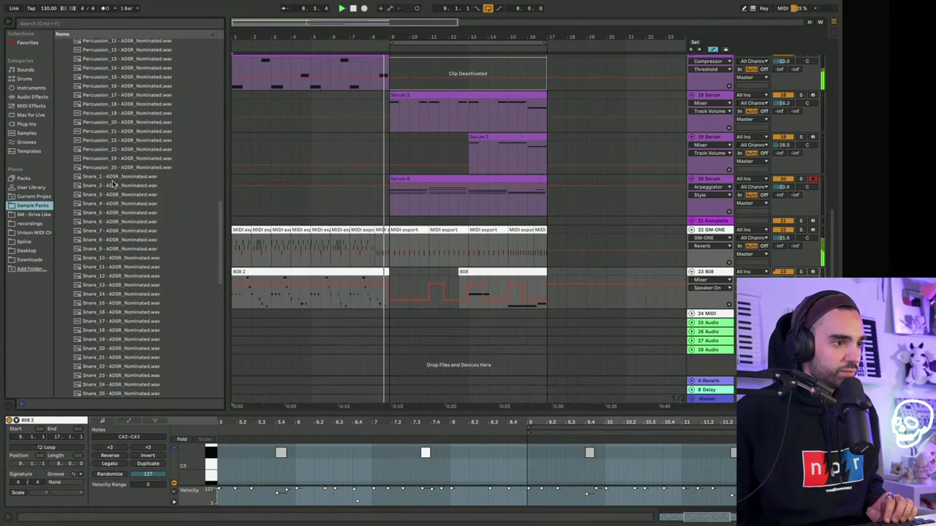
pyautogui.scroll(5, 110, 190)
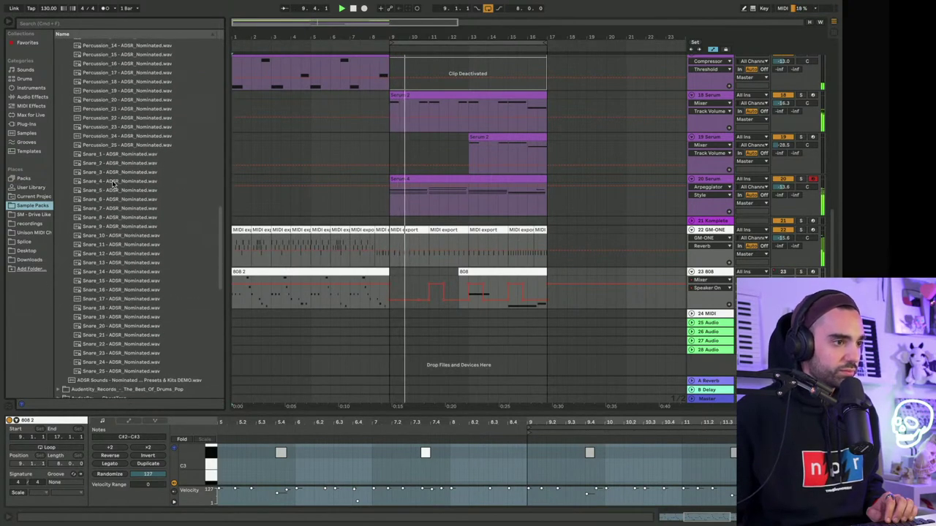
pyautogui.click(104, 194)
pyautogui.click(108, 148)
pyautogui.scroll(5, 108, 150)
pyautogui.scroll(15, 108, 149)
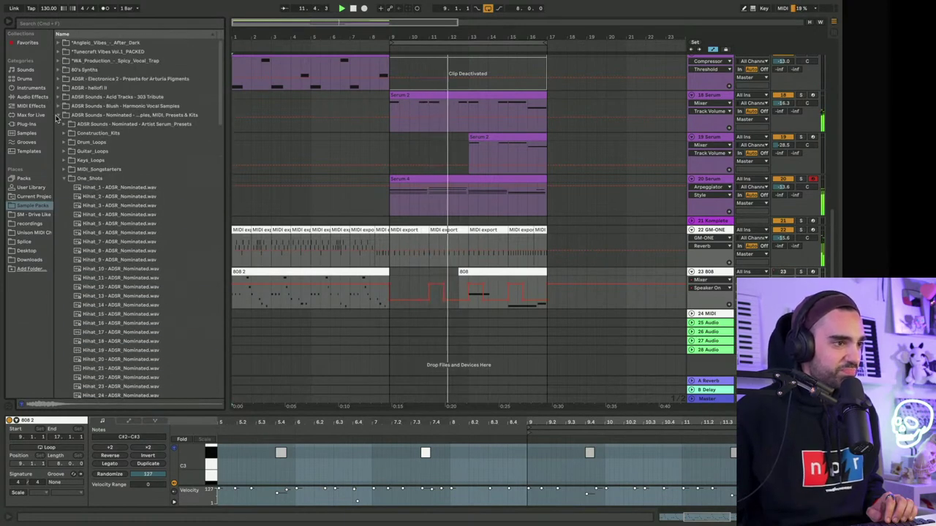
pyautogui.click(58, 115)
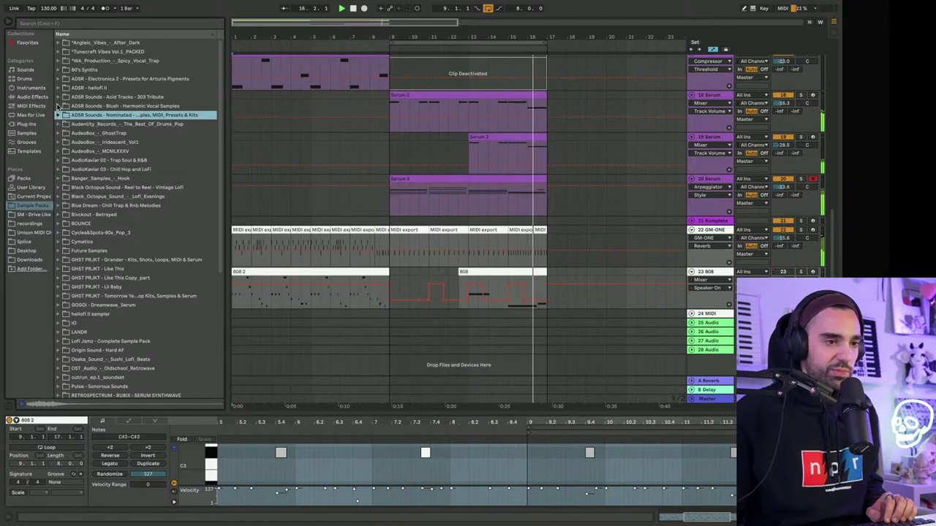
# Step: Stop playback, select everything across the 23 808 track, and loop the full sixteen bars from bar 1
pyautogui.click(381, 55)
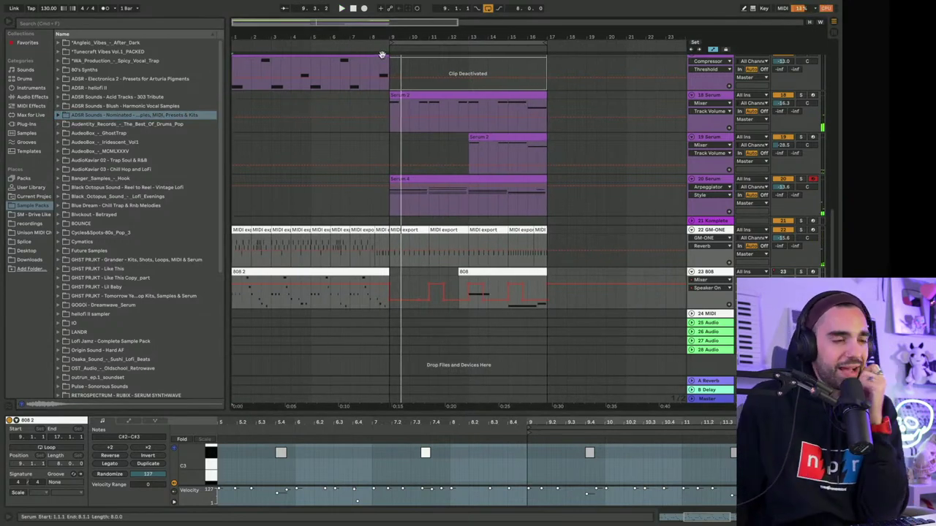
pyautogui.hotkey('ctrl', 'a')
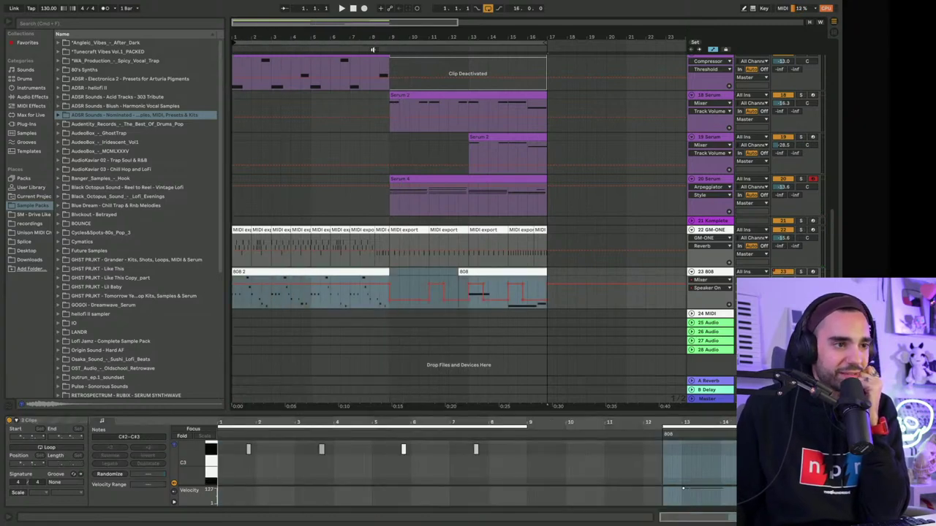
pyautogui.scroll(5, 726, 258)
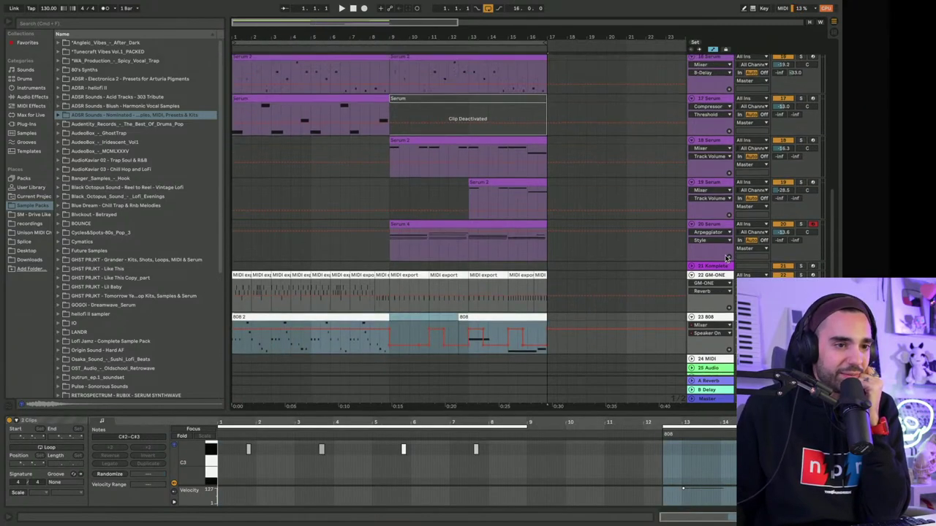
# Step: Open the Wet folder under Blush - Single Words in the ADSR Sounds - Blush - Harmonic Vocal Samples pack
pyautogui.click(709, 187)
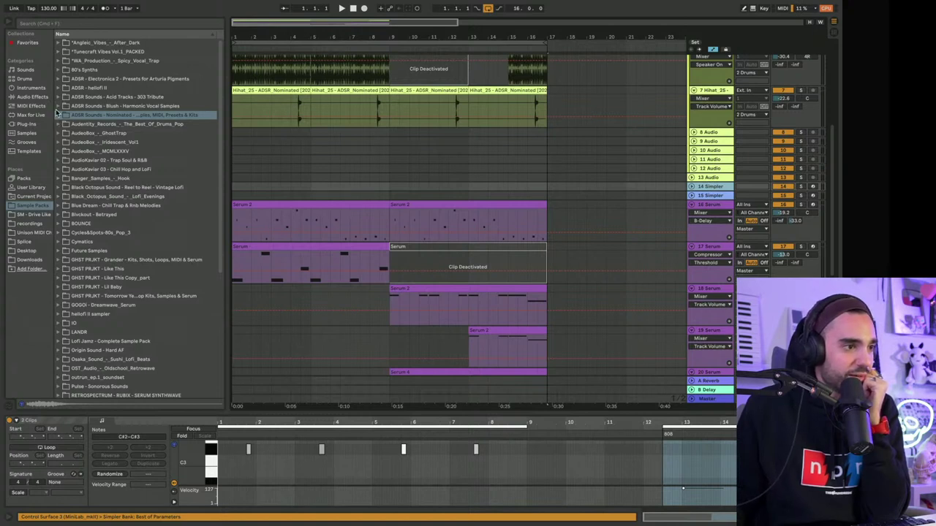
pyautogui.click(58, 107)
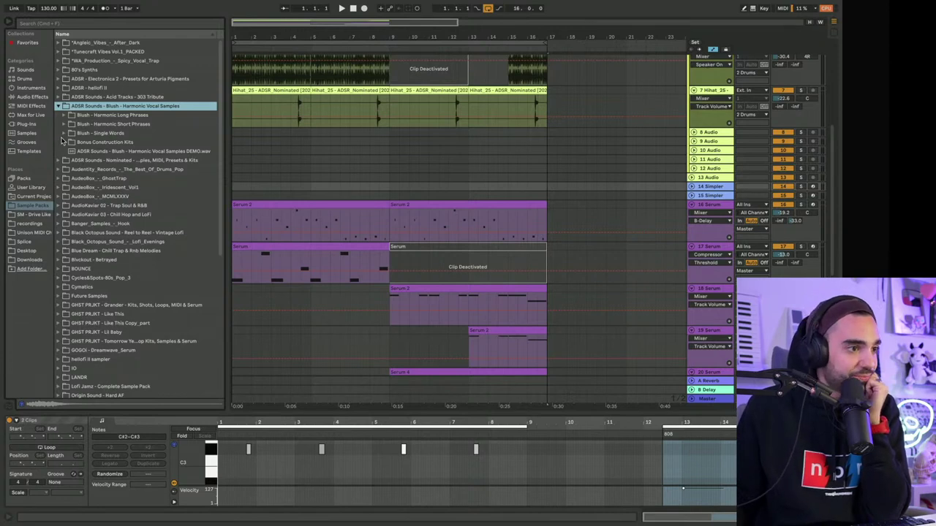
pyautogui.click(63, 136)
pyautogui.click(70, 151)
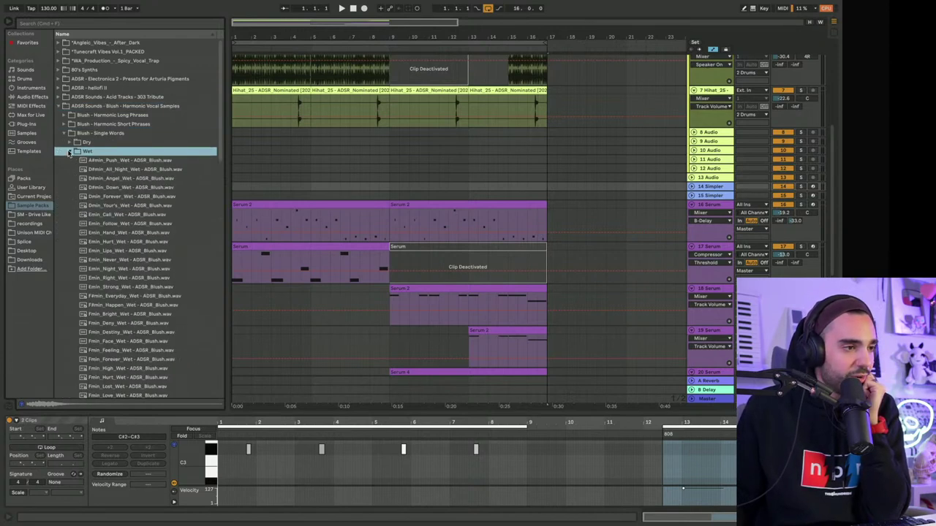
# Step: Preview the wet single-word vocals through the list, from the D#min and Emin samples down to G#min_Reason_Wet and G#min_See_Wet
pyautogui.click(97, 179)
pyautogui.click(108, 215)
pyautogui.click(109, 223)
pyautogui.scroll(-2, 110, 223)
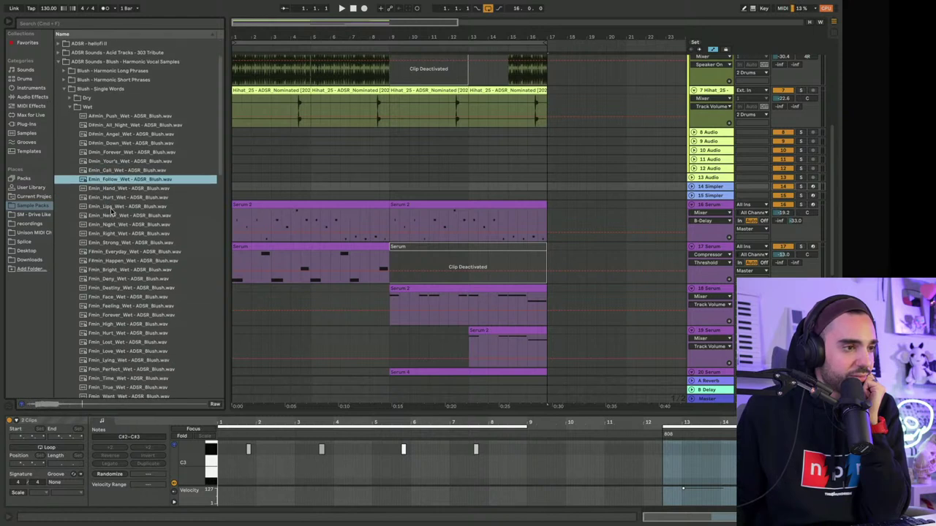
pyautogui.click(111, 208)
pyautogui.click(112, 233)
pyautogui.scroll(-3, 112, 233)
pyautogui.click(112, 233)
pyautogui.scroll(-2, 111, 230)
pyautogui.click(111, 229)
pyautogui.scroll(-2, 112, 232)
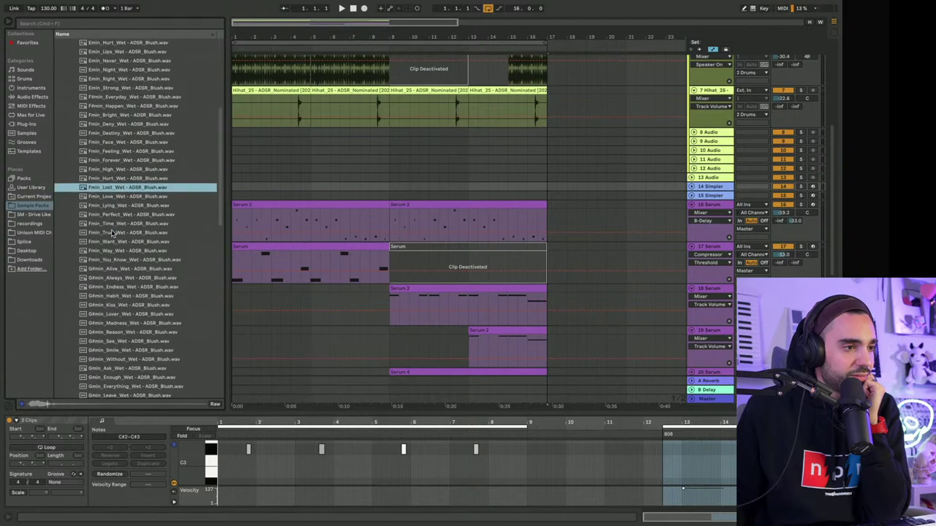
pyautogui.click(112, 233)
pyautogui.scroll(-2, 112, 232)
pyautogui.click(112, 232)
pyautogui.scroll(-2, 112, 233)
pyautogui.scroll(-2, 112, 232)
pyautogui.click(112, 233)
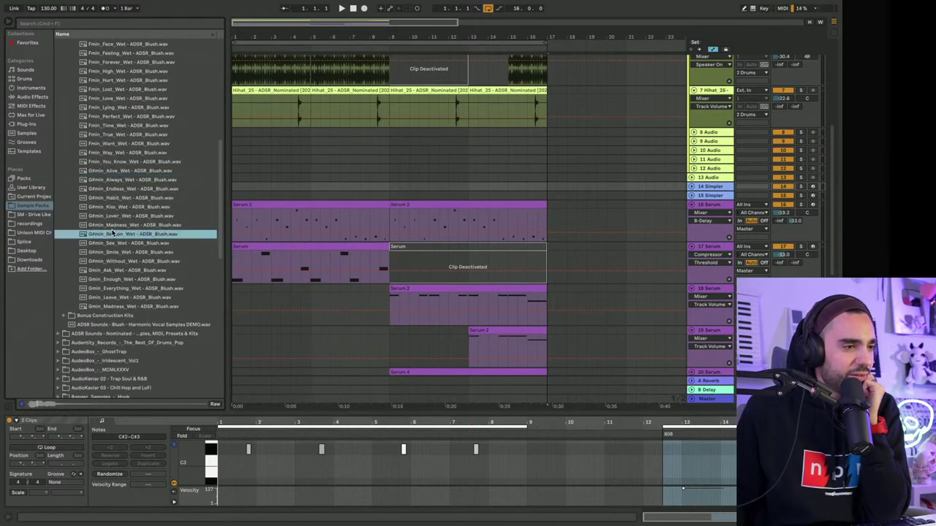
pyautogui.click(113, 243)
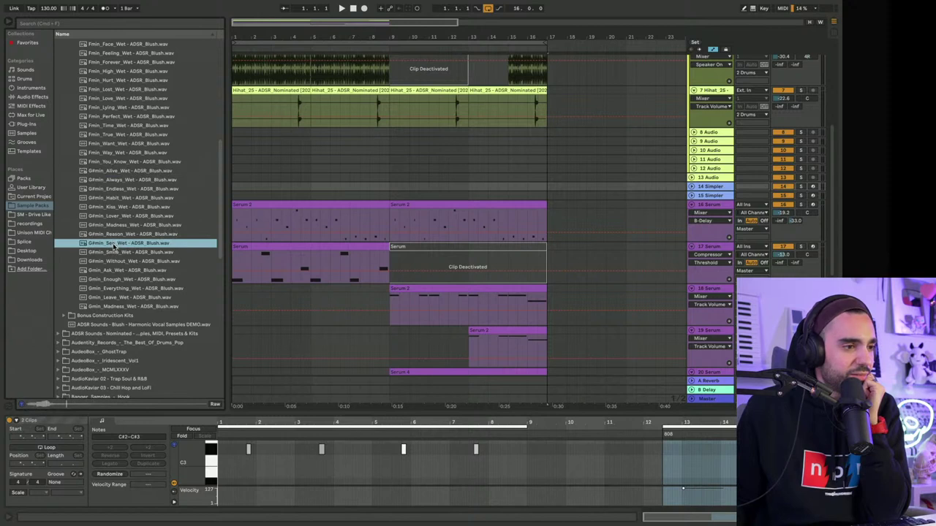
# Step: Load G#min_See_Wet into the Simpler on track 14, unfold the track and set its volume to -22.6 dB
pyautogui.click(725, 188)
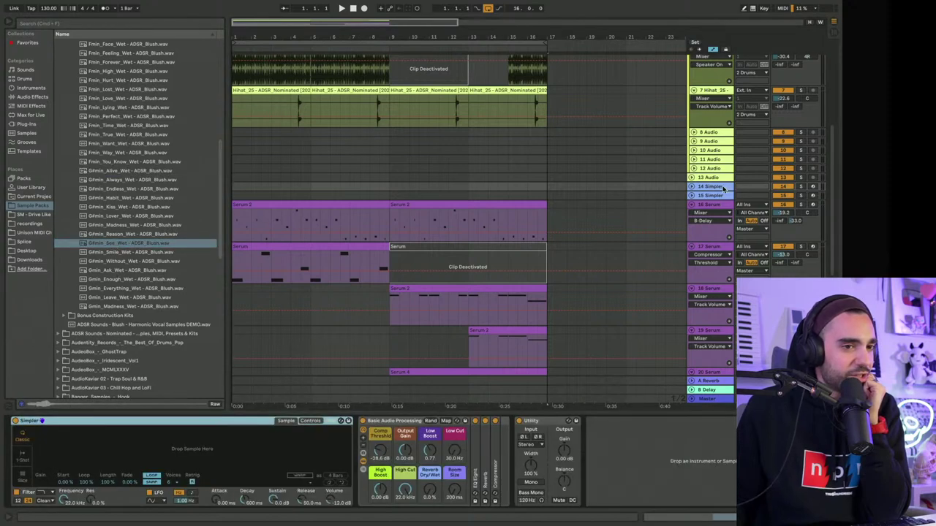
pyautogui.moveTo(110, 243); pyautogui.dragTo(233, 451)
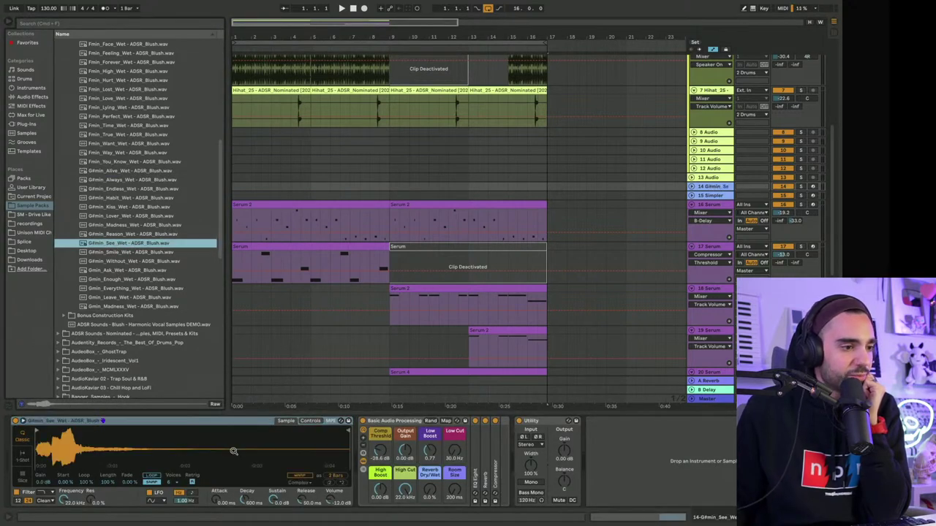
pyautogui.click(298, 476)
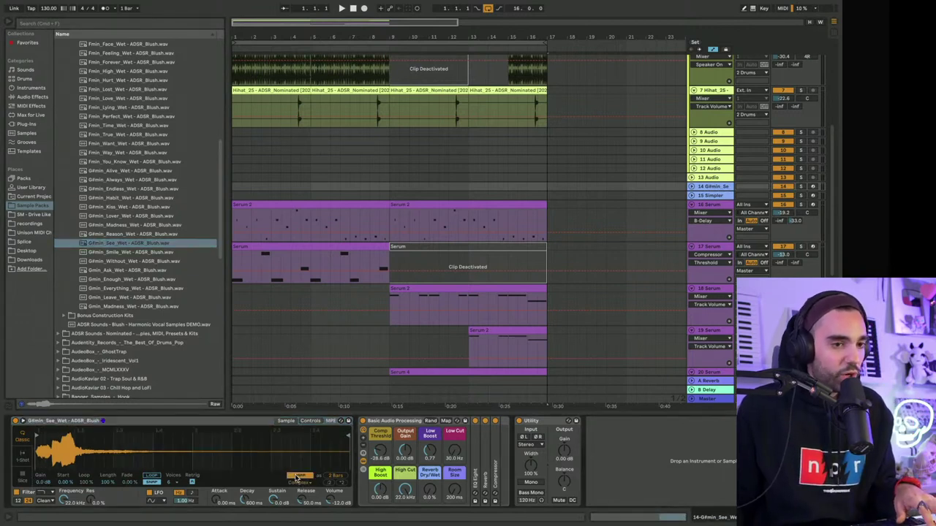
pyautogui.click(690, 187)
pyautogui.moveTo(784, 196); pyautogui.dragTo(784, 216)
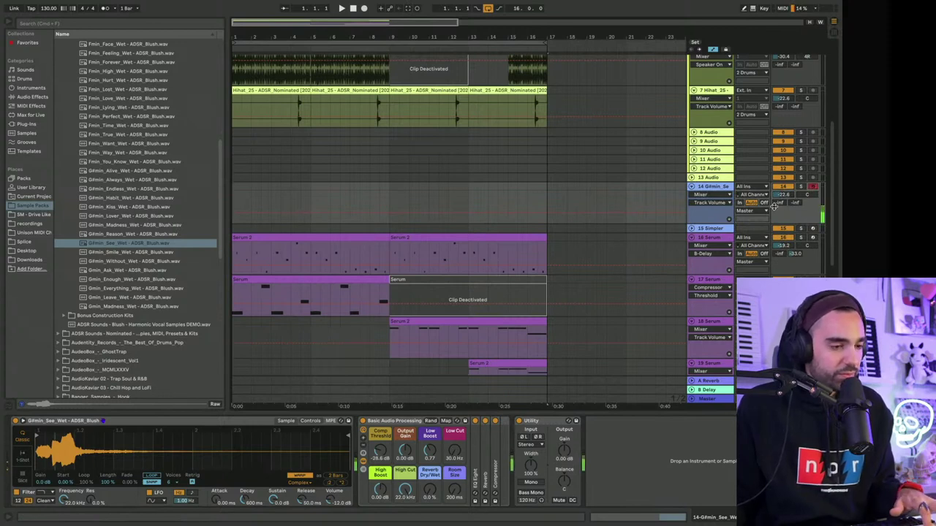
# Step: Set track 14's High Cut to 4.63 kHz, Reverb Dry/Wet to 33% and Room Size to 6.95 s, and paste the kick-sidechained Compressor after Utility
pyautogui.moveTo(400, 488); pyautogui.dragTo(400, 512)
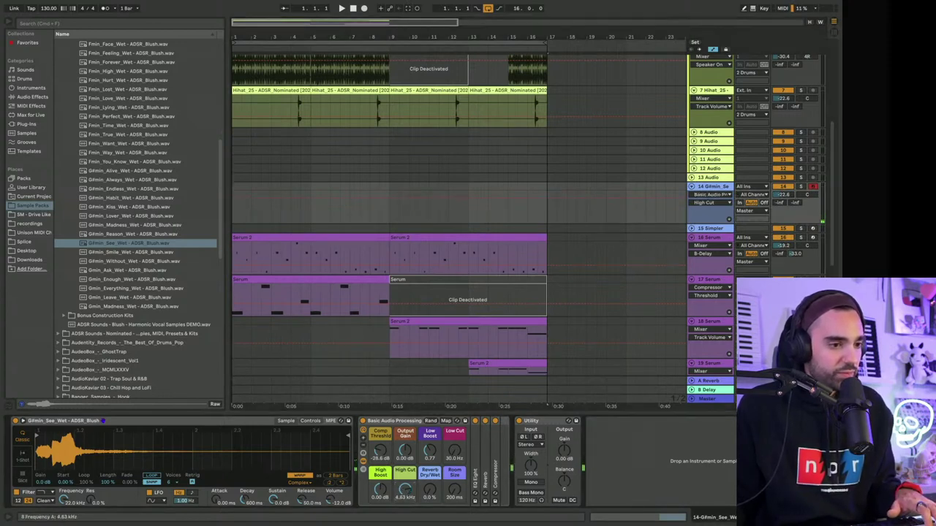
pyautogui.rightClick(667, 453)
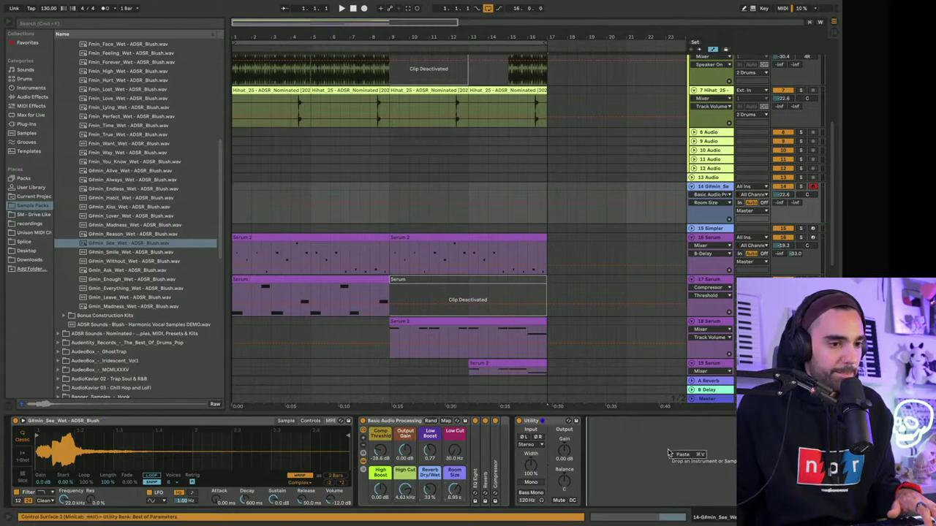
pyautogui.click(681, 455)
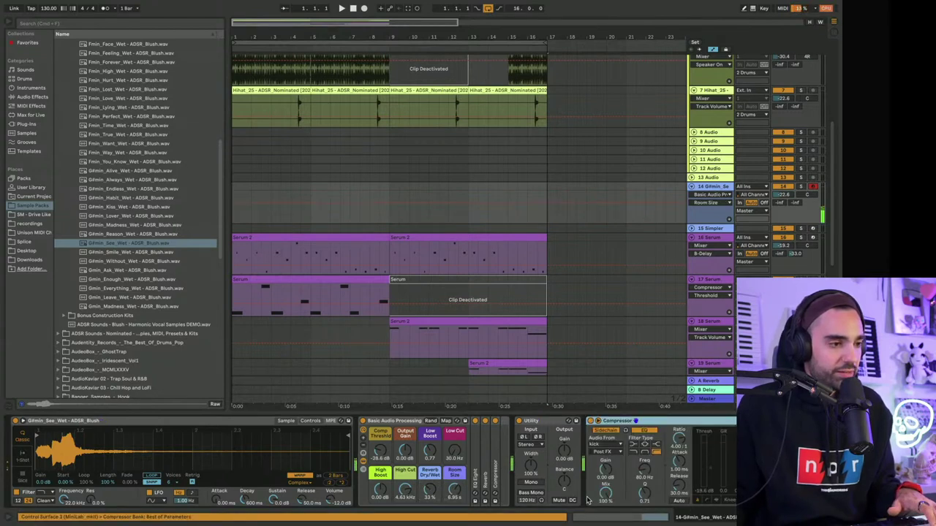
# Step: Play the beat and change the Simpler's warp mode to Tones
pyautogui.press('space')
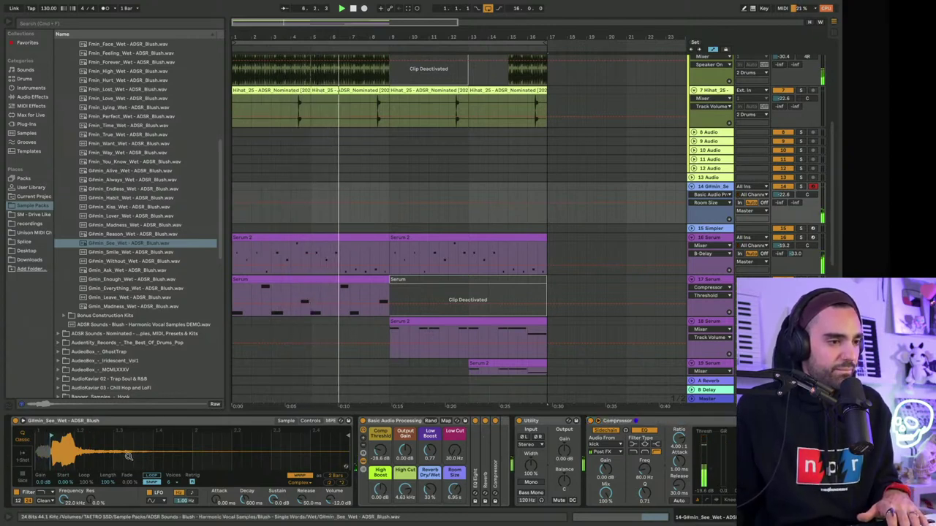
pyautogui.click(301, 482)
pyautogui.click(303, 447)
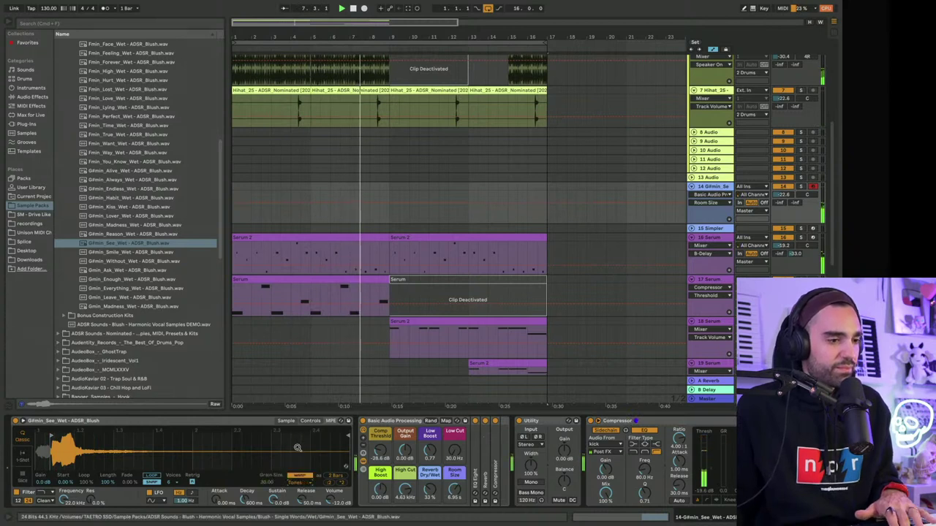
# Step: Preview more wet single words such as Gmin_Ask and Gmin_Enough, and load Fmin_Perfect_Wet into track 14's Simpler
pyautogui.click(124, 263)
pyautogui.click(117, 270)
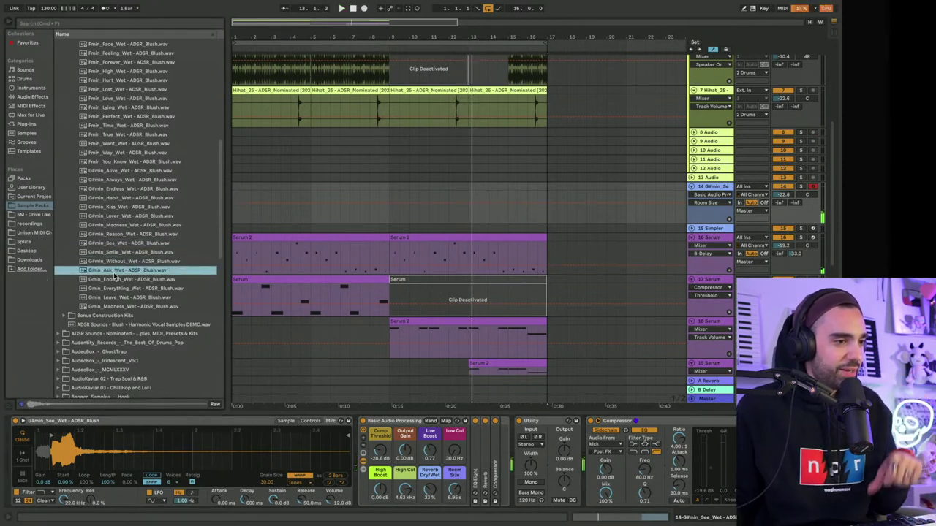
pyautogui.click(112, 282)
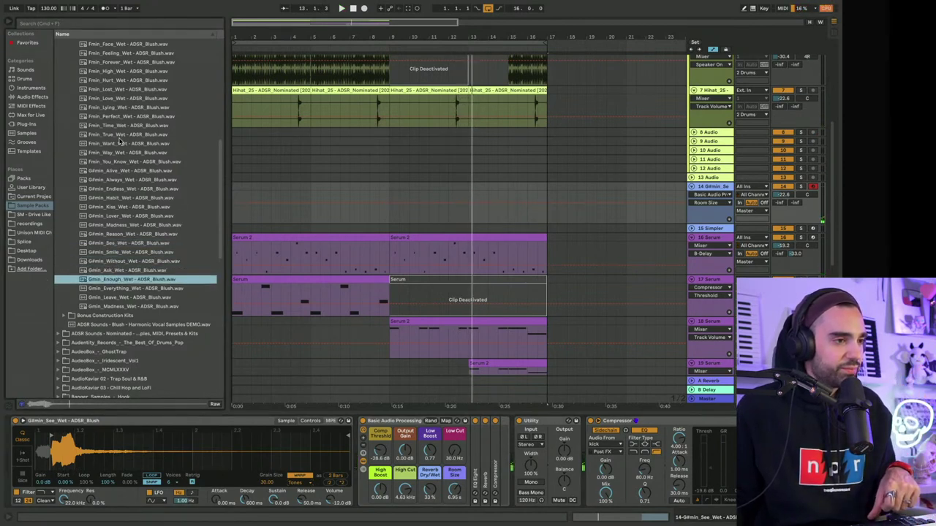
pyautogui.click(113, 119)
pyautogui.scroll(2, 111, 139)
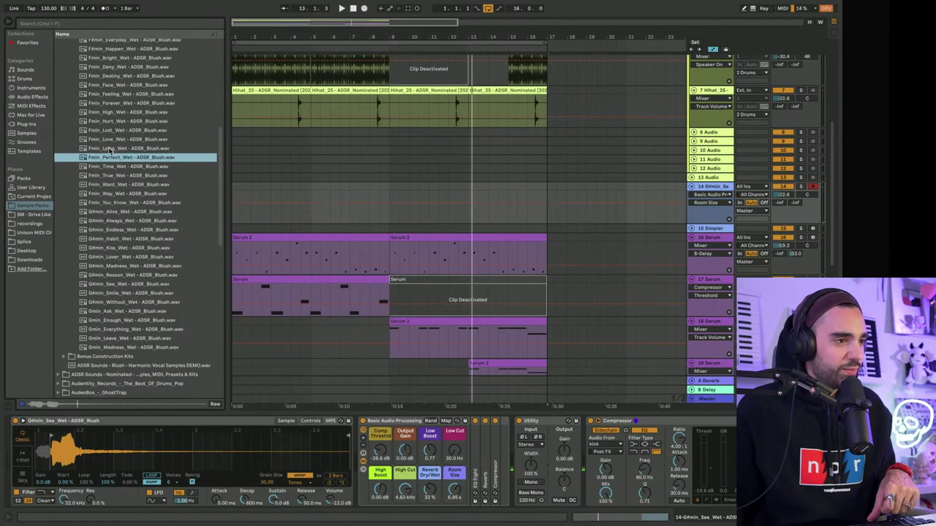
pyautogui.moveTo(111, 452); pyautogui.dragTo(110, 450)
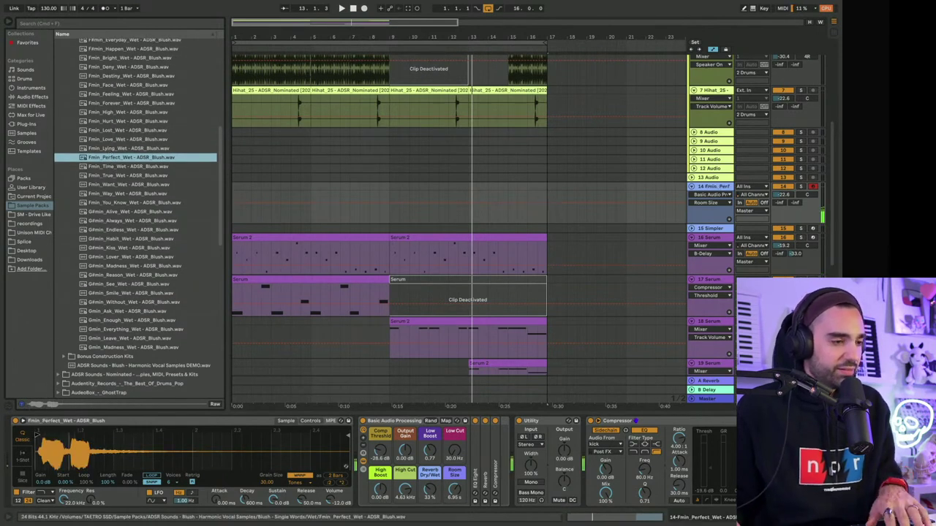
pyautogui.click(38, 435)
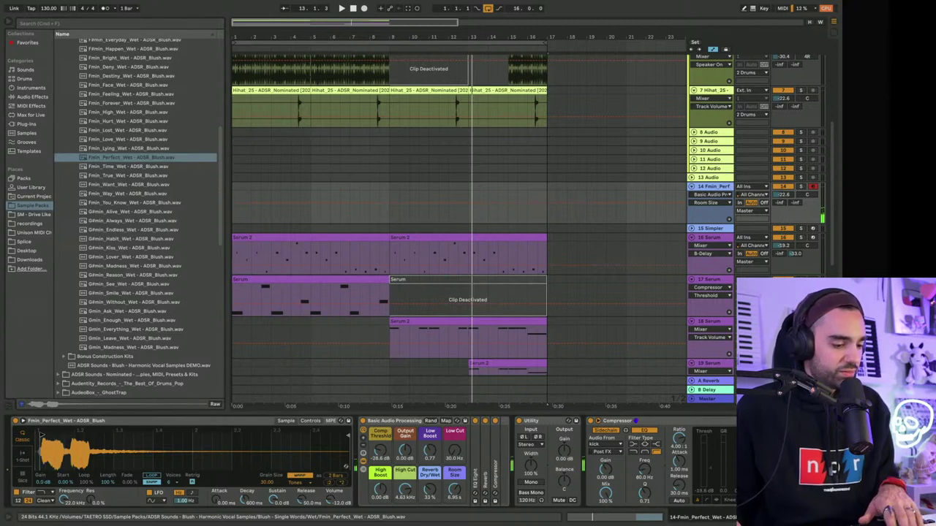
# Step: Play the beat with the new vocal and lower track 14's Reverb Dry/Wet macro to 2.4%
pyautogui.press('space')
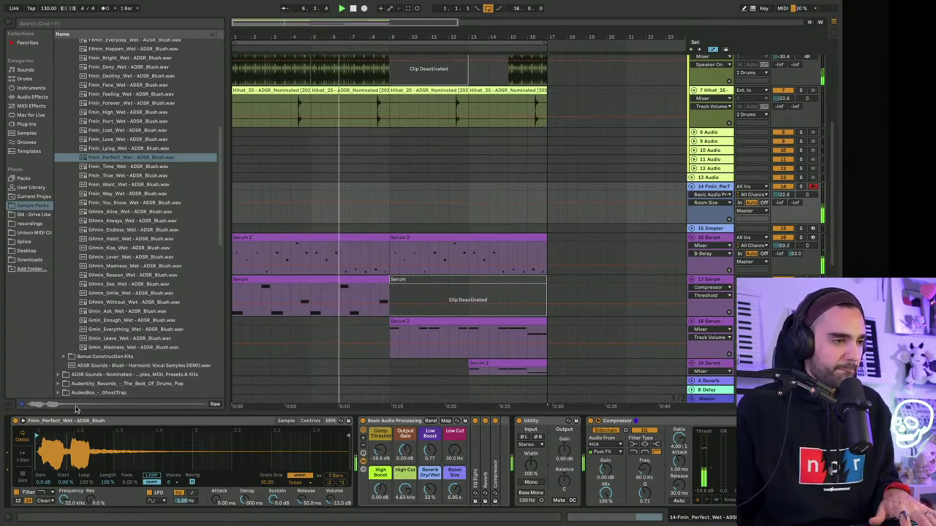
pyautogui.scroll(3, 161, 249)
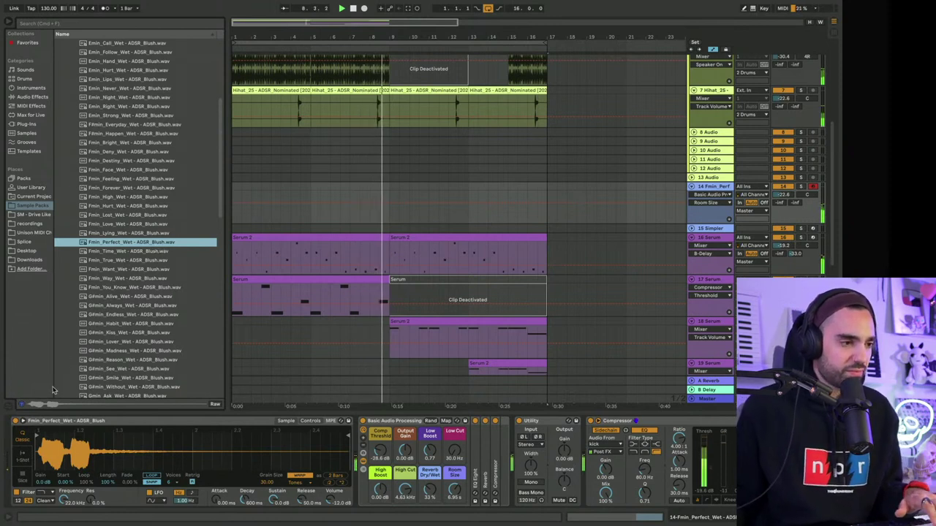
pyautogui.click(35, 435)
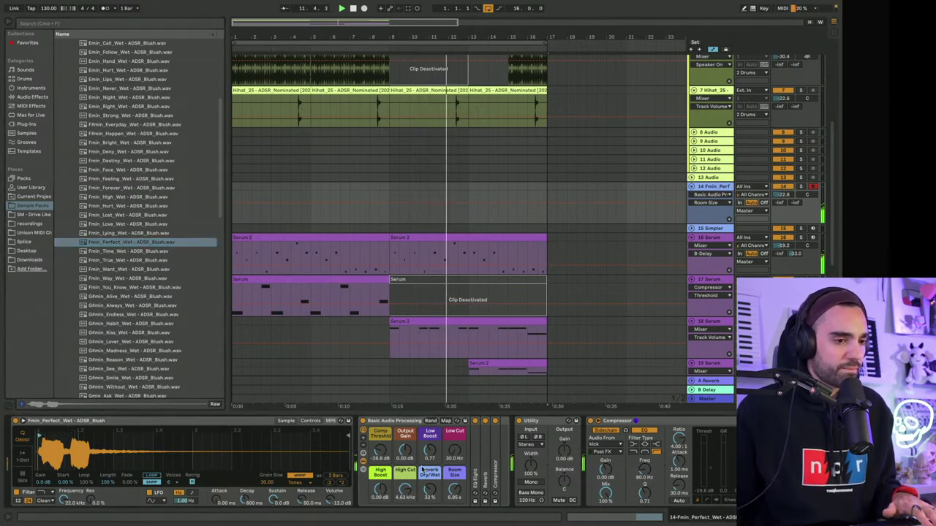
pyautogui.moveTo(430, 488)
pyautogui.mouseDown()
pyautogui.moveTo(430, 512)
pyautogui.moveTo(430, 485)
pyautogui.mouseUp()
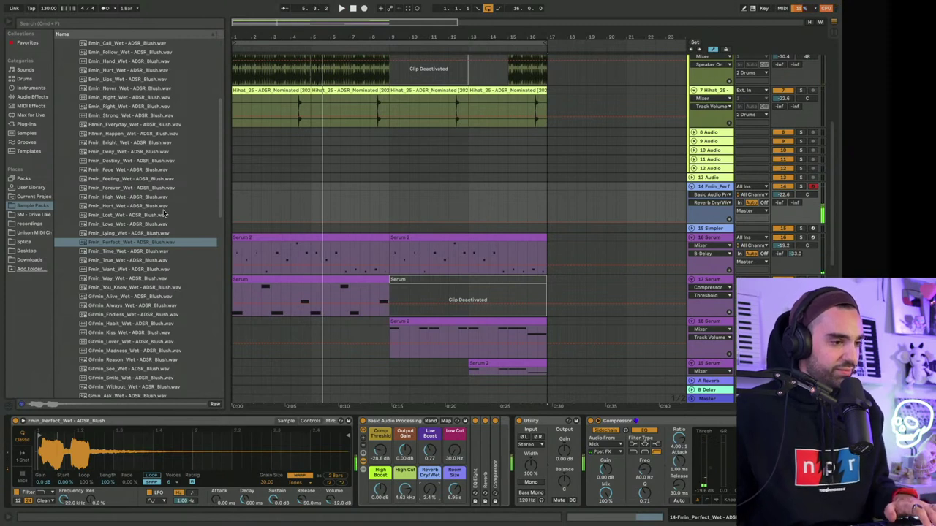
pyautogui.press('space')
pyautogui.press('space')
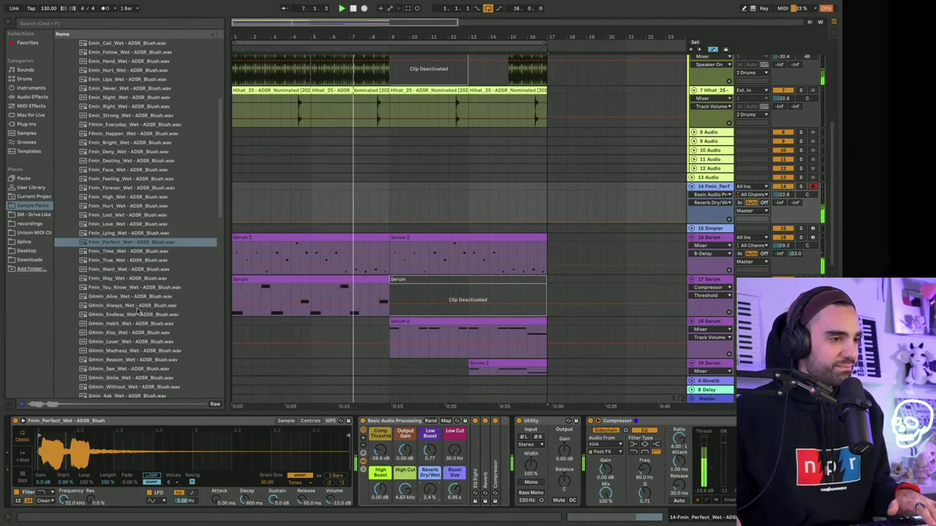
# Step: Preview the Emin, Dmin and D#min wet words, load A#min_Push_Wet into track 14's Simpler and try it against the beat
pyautogui.scroll(5, 136, 292)
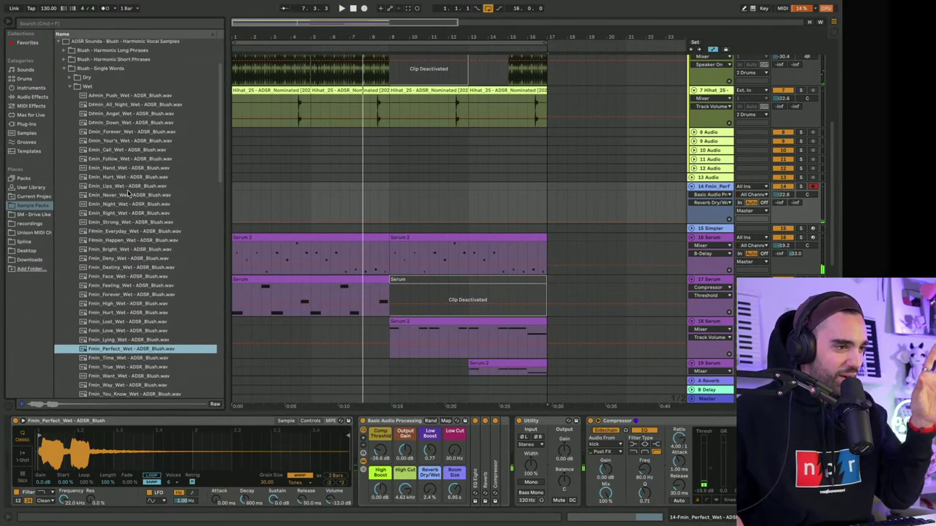
pyautogui.click(128, 187)
pyautogui.click(124, 180)
pyautogui.click(116, 162)
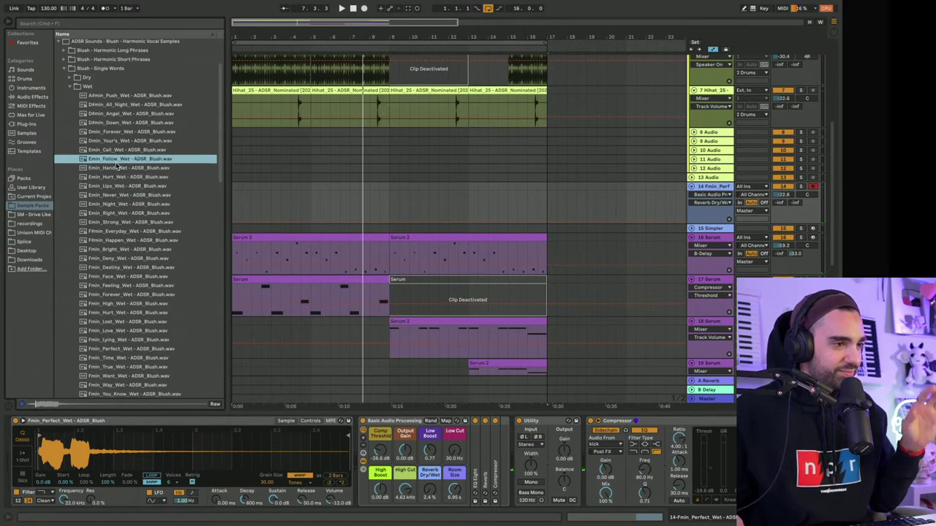
pyautogui.click(114, 142)
pyautogui.click(112, 131)
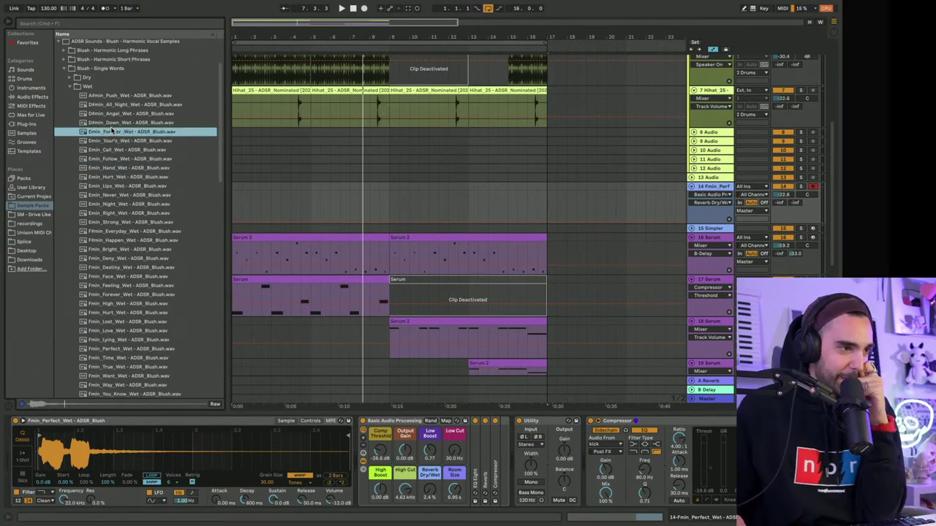
pyautogui.click(113, 123)
pyautogui.click(113, 106)
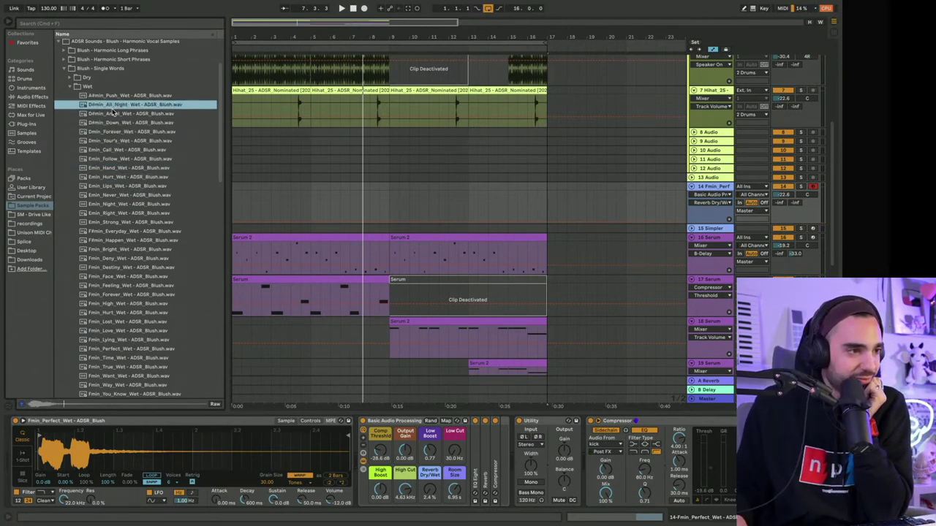
pyautogui.click(114, 98)
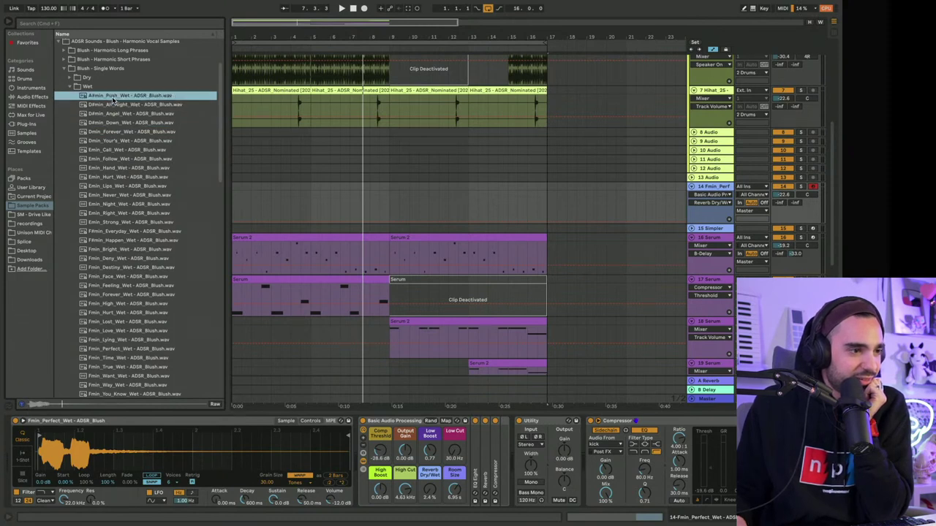
pyautogui.moveTo(114, 96); pyautogui.dragTo(171, 452)
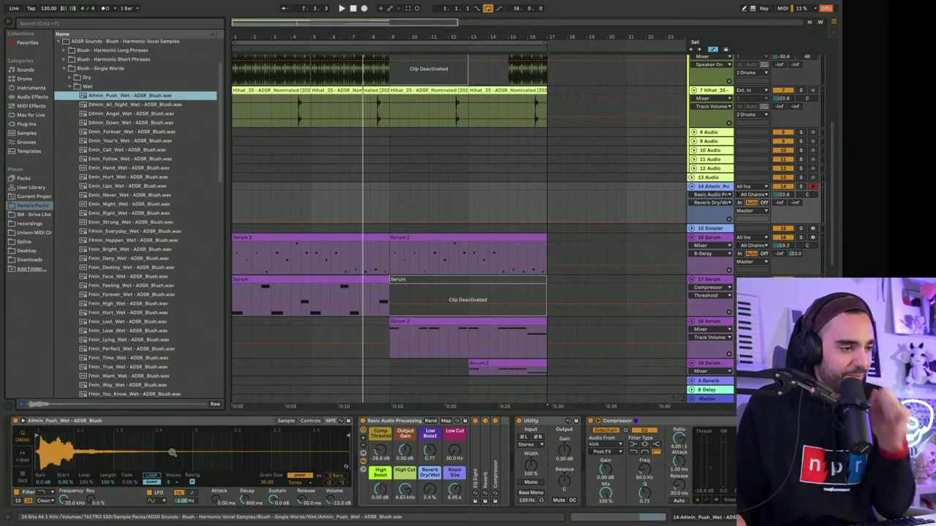
pyautogui.press('space')
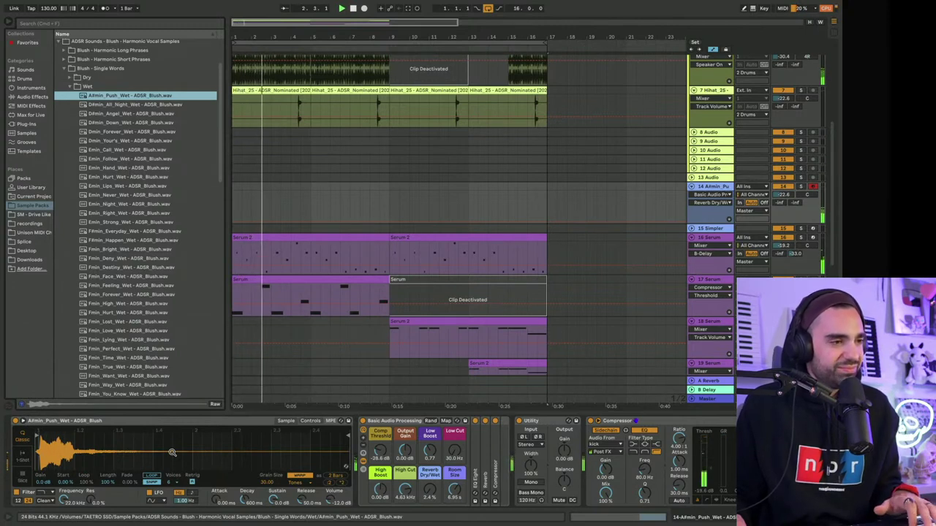
# Step: Preview the Fmin Lost, Hurt and High wet words and load Fmin_High_Wet into track 14's Simpler
pyautogui.click(105, 323)
pyautogui.click(104, 313)
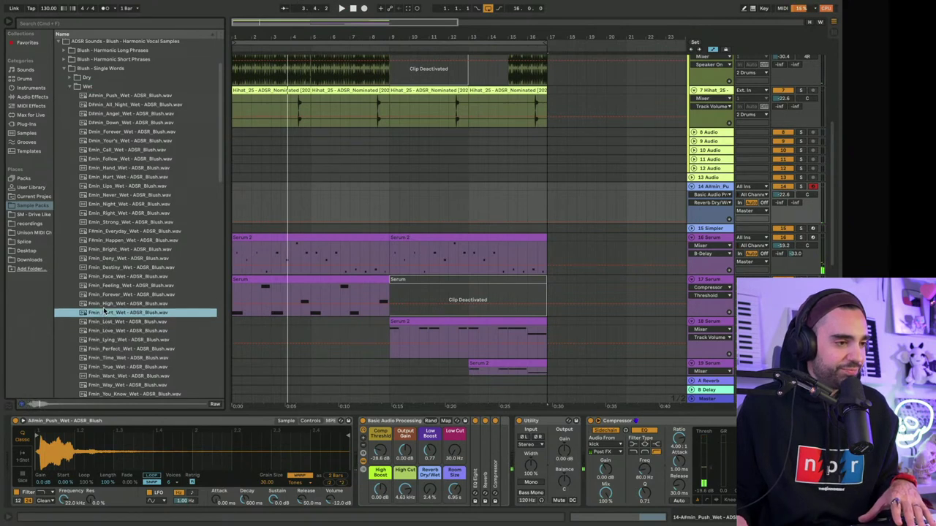
pyautogui.click(104, 307)
pyautogui.moveTo(104, 308); pyautogui.dragTo(112, 453)
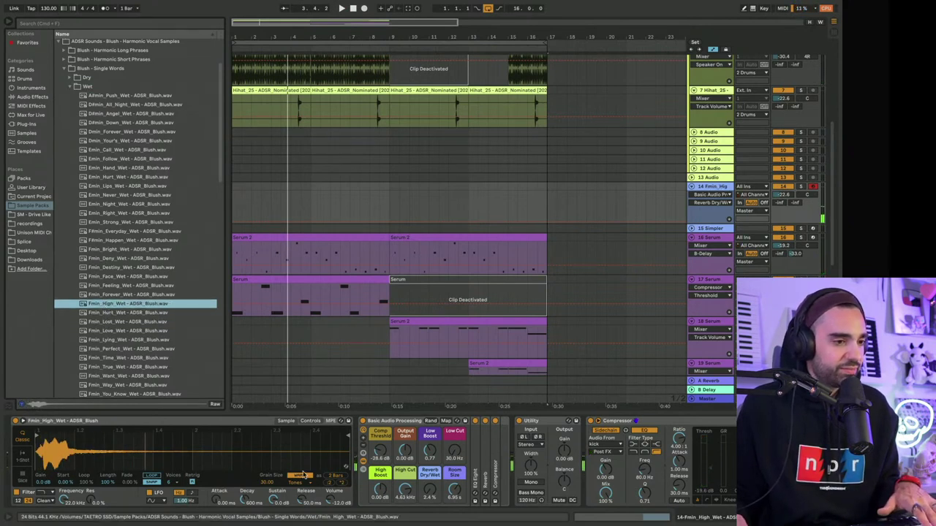
# Step: Raise track 14's Reverb Dry/Wet macro to 31% and play the Fmin_High vocal against the beat
pyautogui.moveTo(434, 495); pyautogui.dragTo(435, 479)
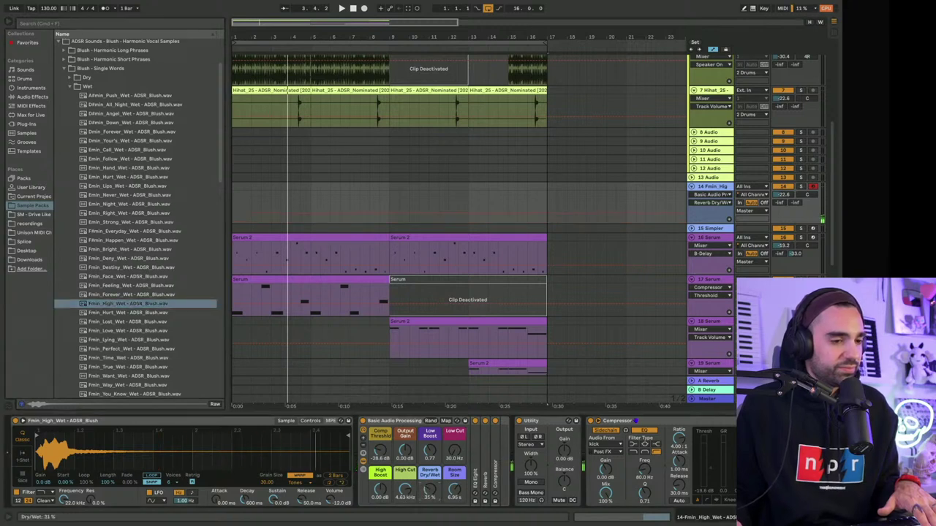
pyautogui.press('space')
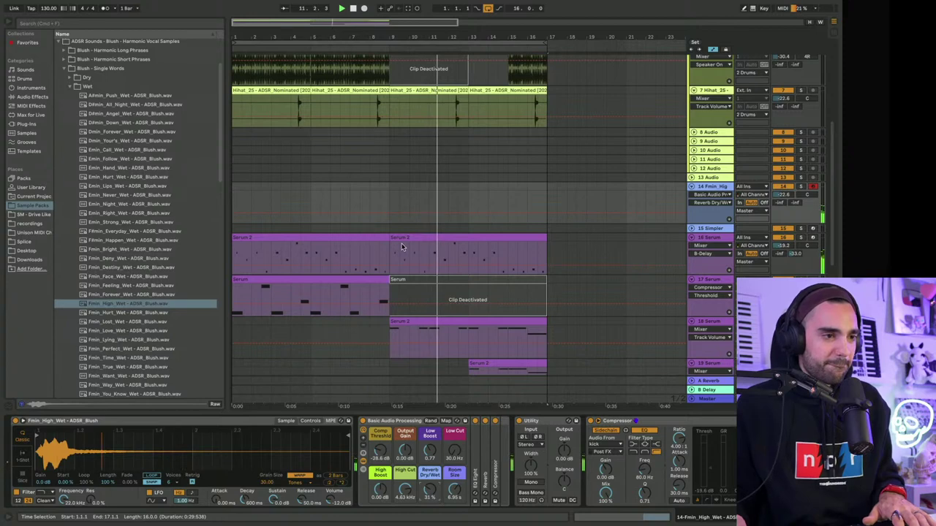
pyautogui.scroll(-1, 700, 102)
pyautogui.scroll(-1, 397, 189)
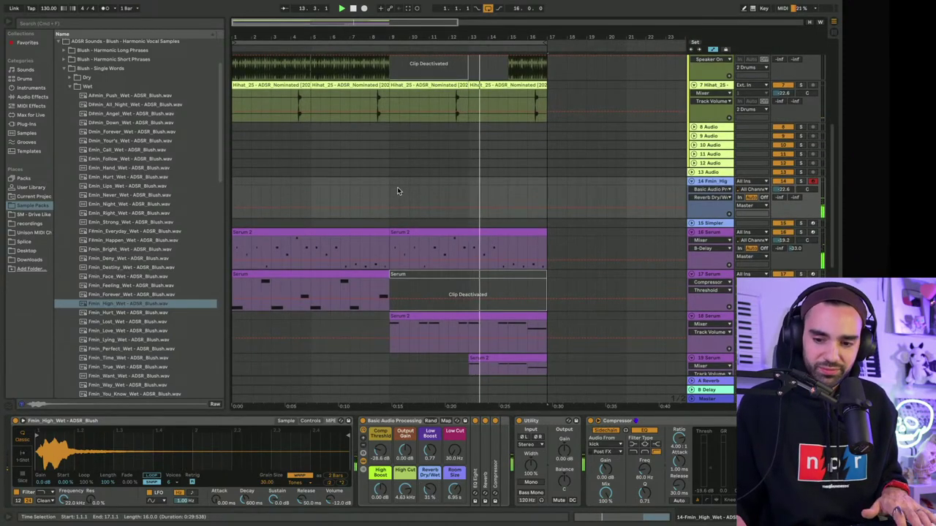
pyautogui.hscroll(1, 397, 191)
pyautogui.scroll(-1, 363, 178)
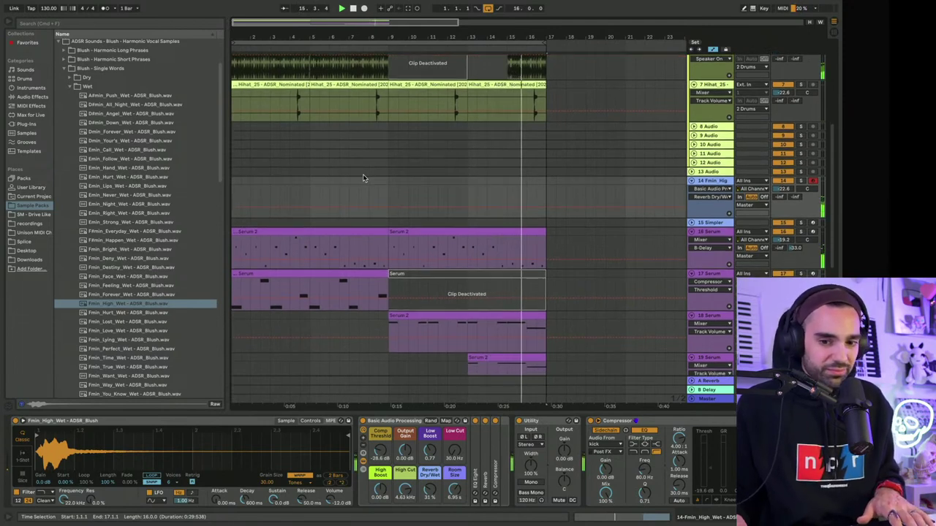
pyautogui.hscroll(1, 362, 177)
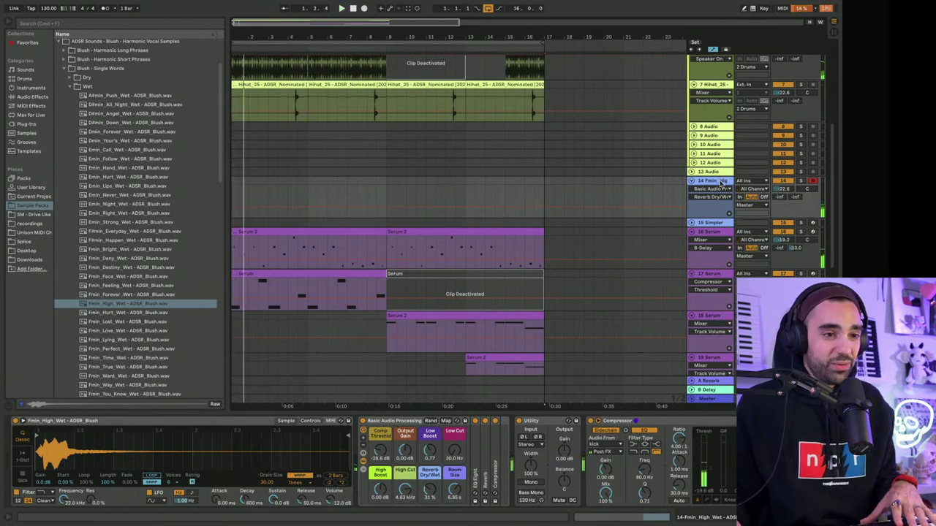
# Step: Add an audio track below track 14 and set its input to track 14's output
pyautogui.press('super+t')
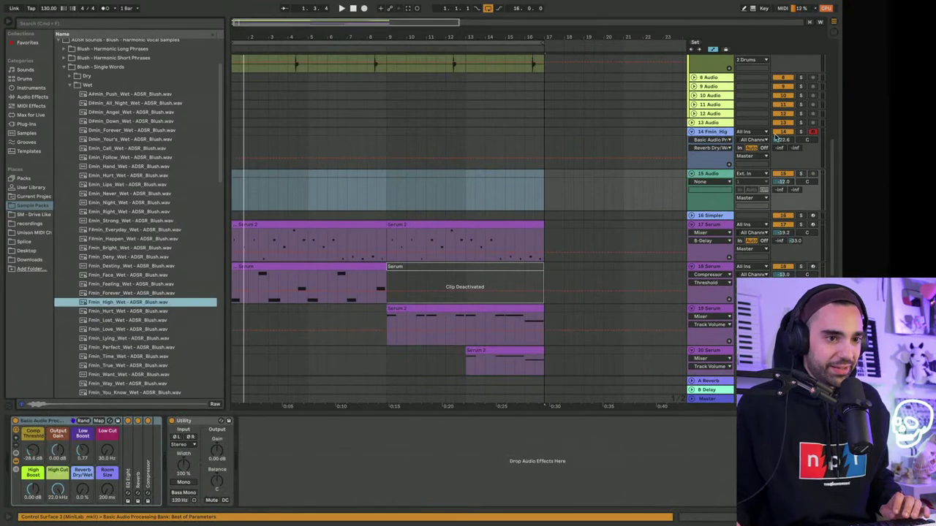
pyautogui.click(759, 174)
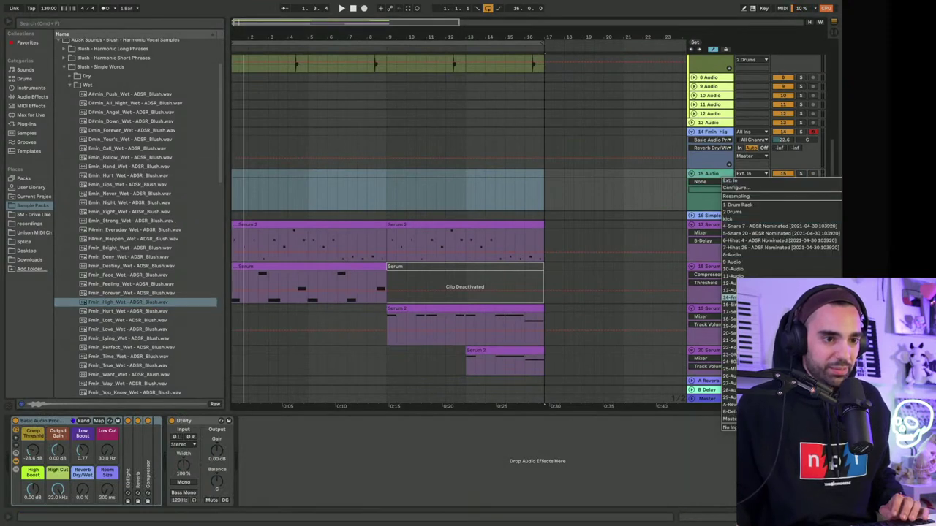
pyautogui.click(731, 298)
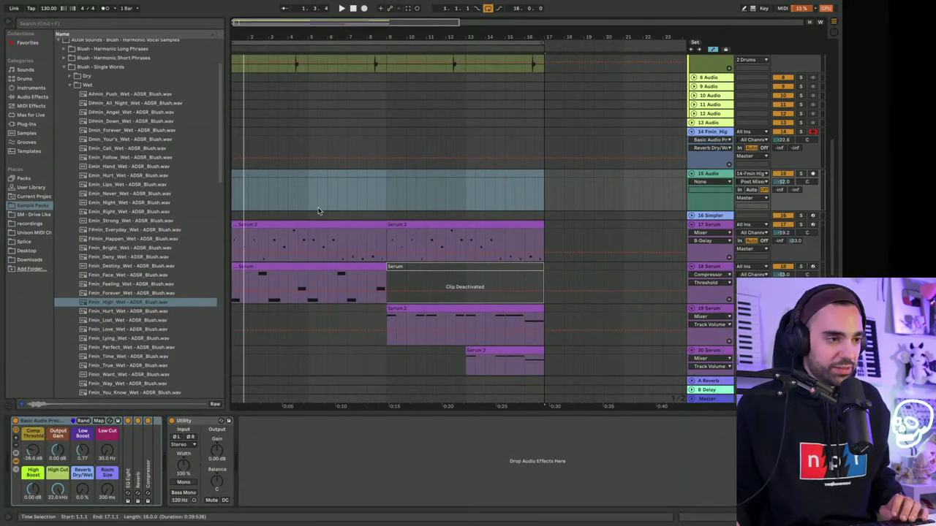
# Step: Set track 14's volume to -17 dB and switch off its sidechain Compressor
pyautogui.click(231, 177)
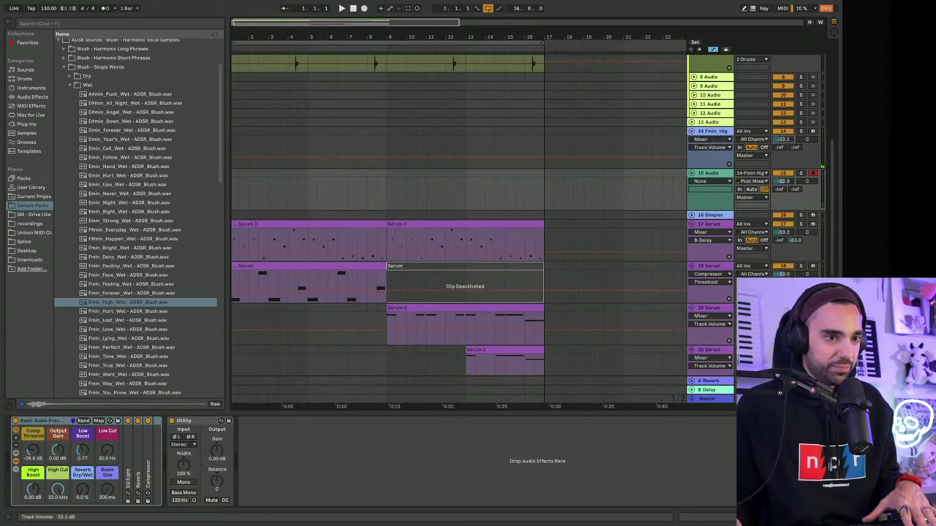
pyautogui.click(730, 137)
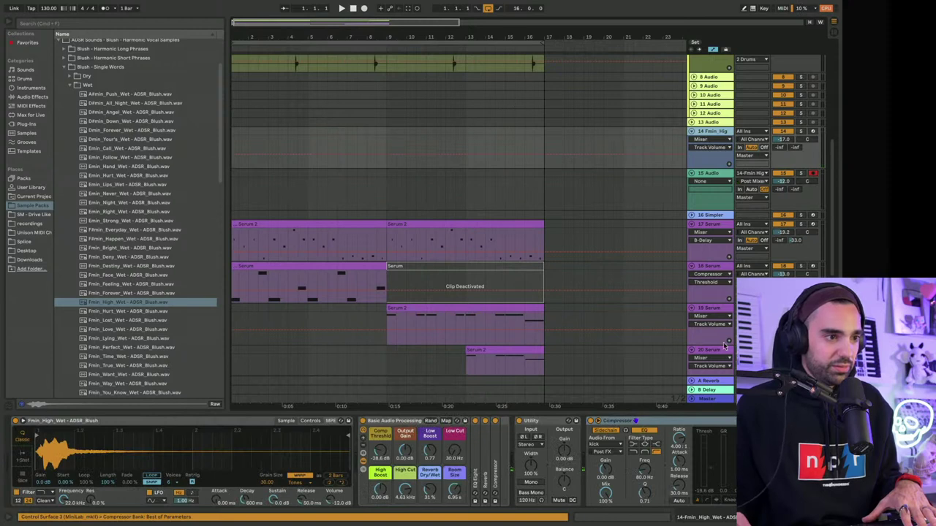
pyautogui.click(589, 420)
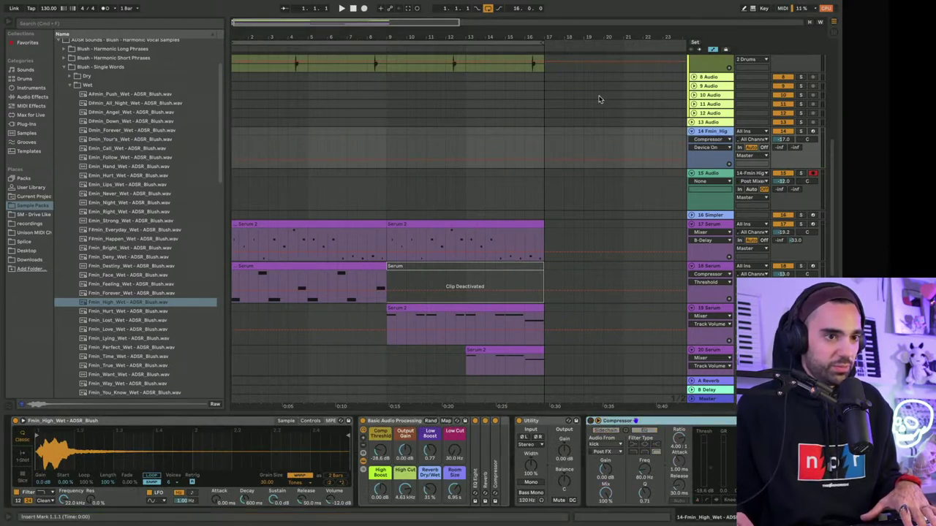
# Step: Insert an empty MIDI clip on track 14 from 1.1.1 to 4.3.1 and add an A#3 note at its start
pyautogui.moveTo(234, 134); pyautogui.dragTo(296, 130)
pyautogui.rightClick(286, 135)
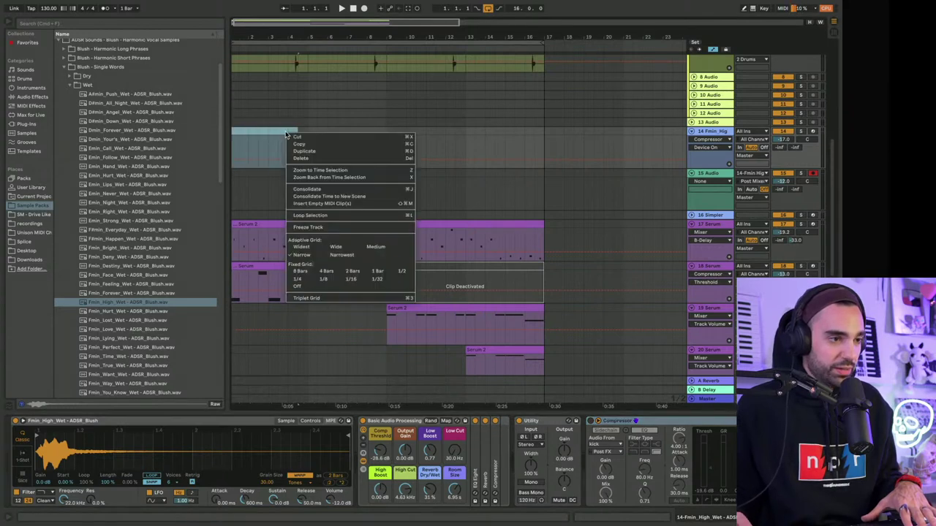
pyautogui.click(342, 204)
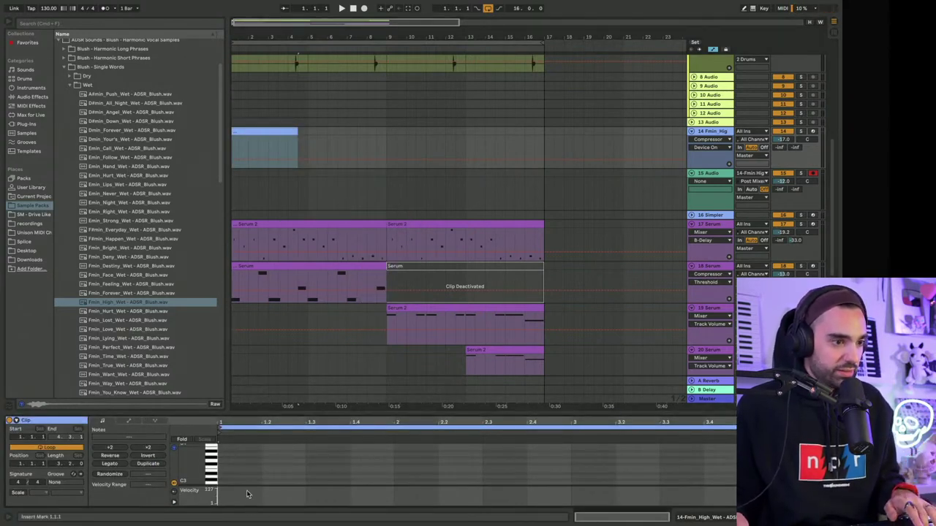
pyautogui.click(811, 132)
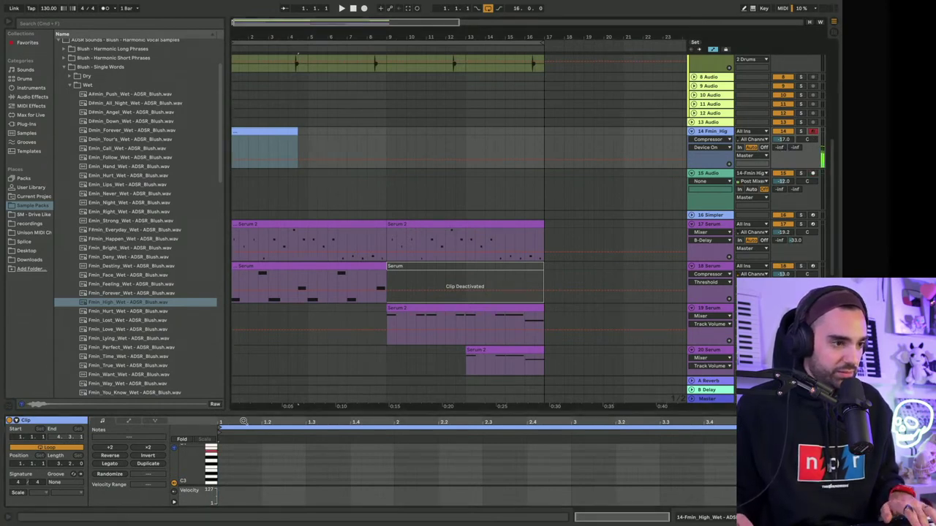
pyautogui.click(223, 455)
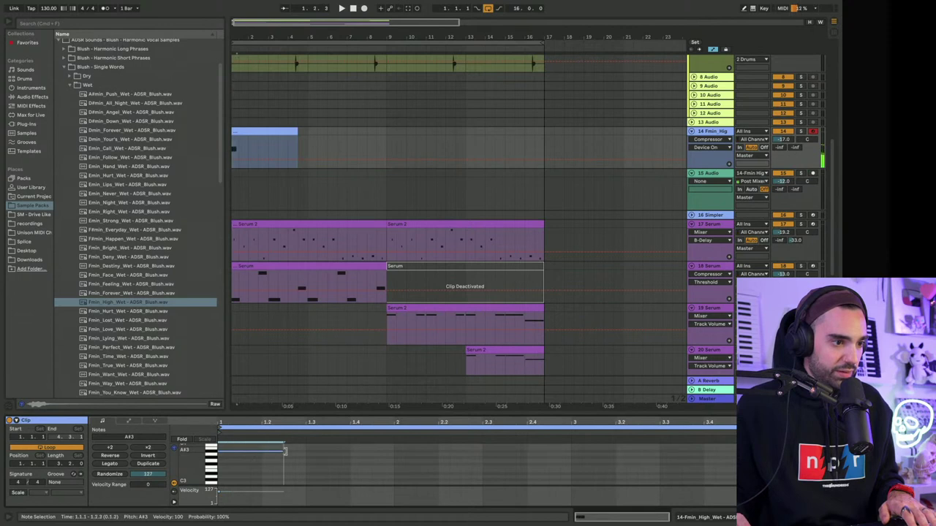
# Step: Record track 14's vocal onto audio track 15 over bars 1–4 and reverse the recorded clip
pyautogui.press('space')
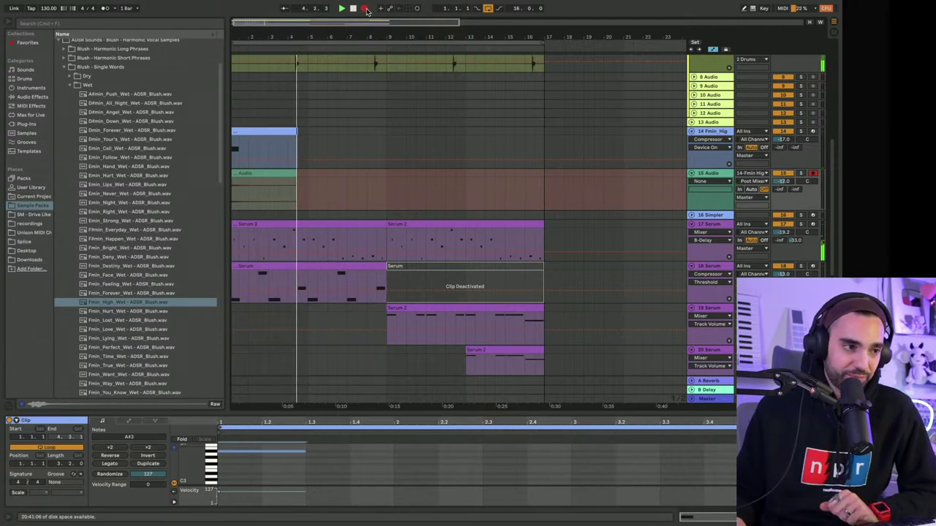
pyautogui.click(364, 8)
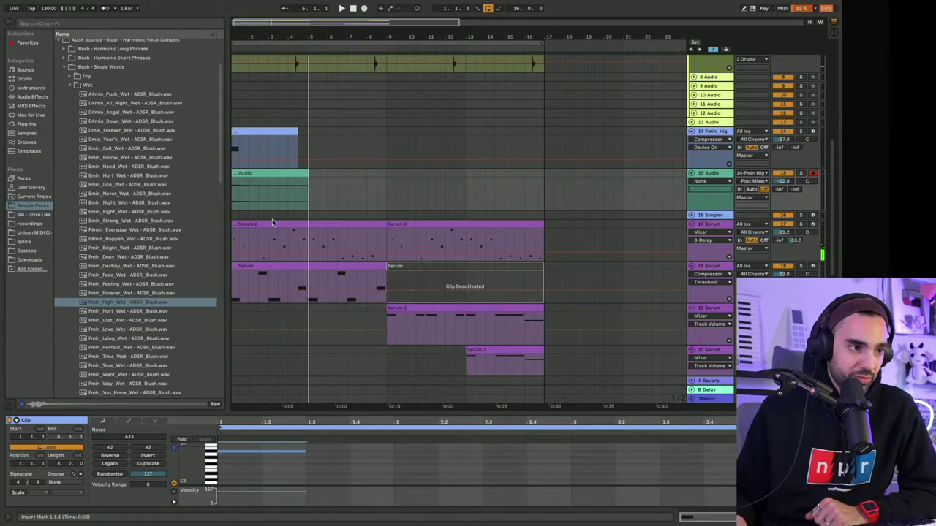
pyautogui.click(301, 174)
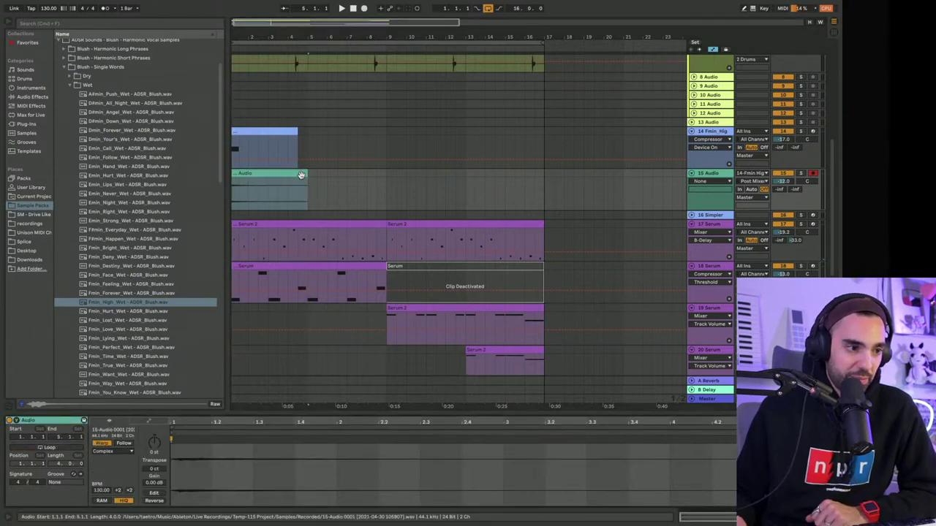
pyautogui.rightClick(301, 176)
pyautogui.click(325, 333)
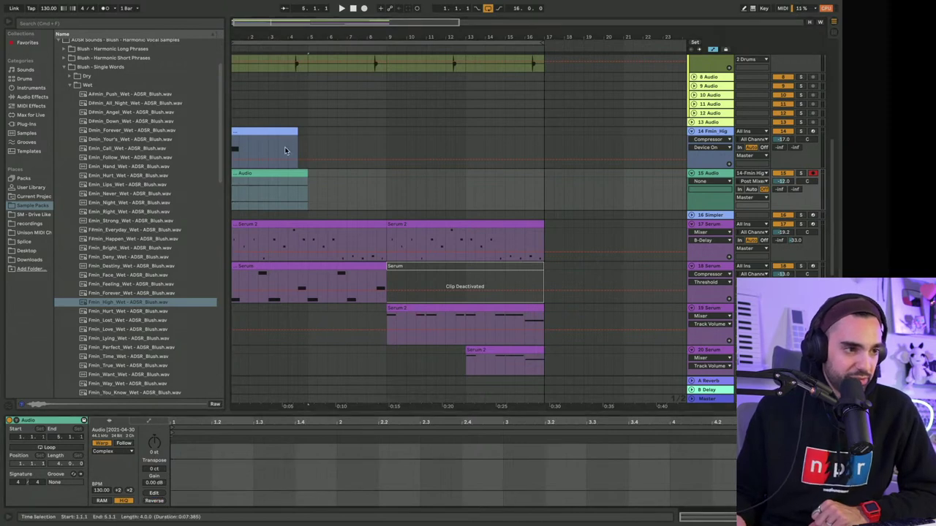
# Step: Move the reversed vocal clip on track 15 to bars 5–8 and delete the MIDI clip on track 14
pyautogui.click(277, 174)
pyautogui.press('super+d')
pyautogui.moveTo(360, 176); pyautogui.dragTo(361, 175)
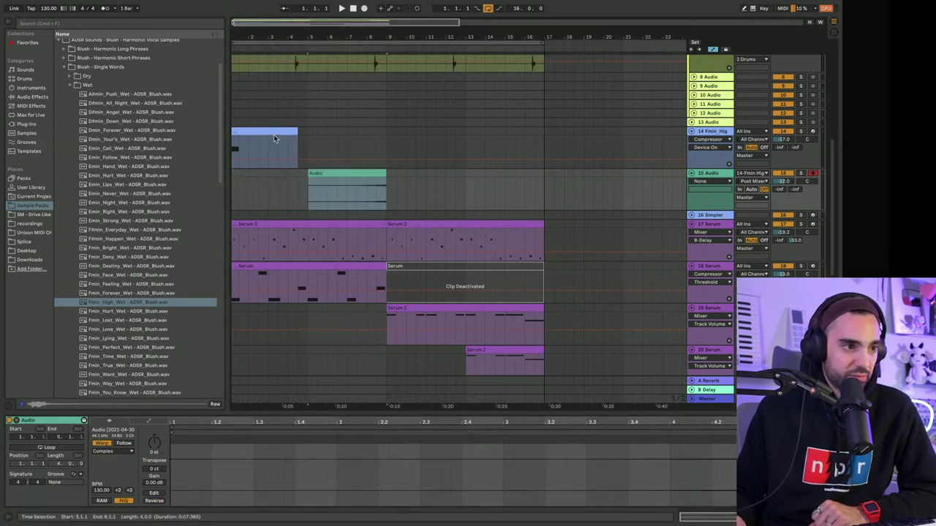
pyautogui.click(274, 137)
# Step: Raise the Low Cut macro on track 15 to 280 Hz
pyautogui.click(723, 175)
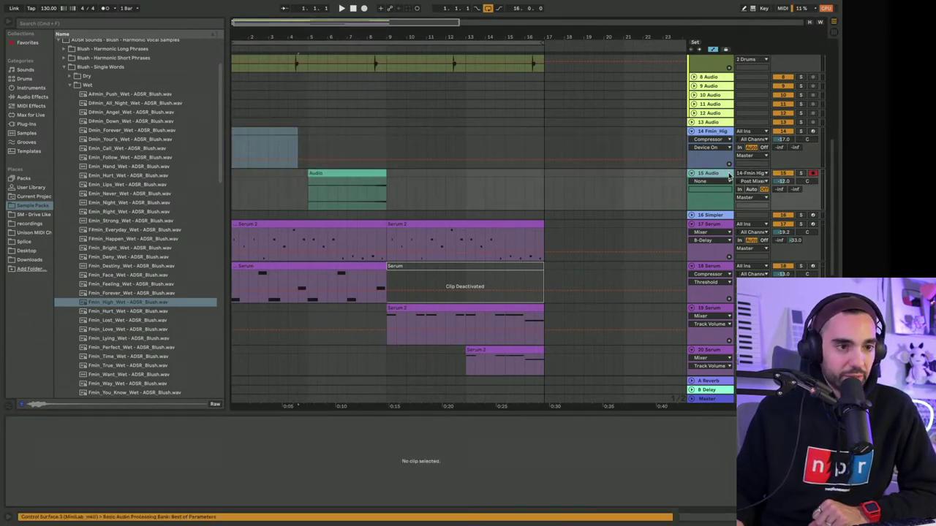
pyautogui.click(722, 176)
pyautogui.moveTo(107, 451); pyautogui.dragTo(110, 457)
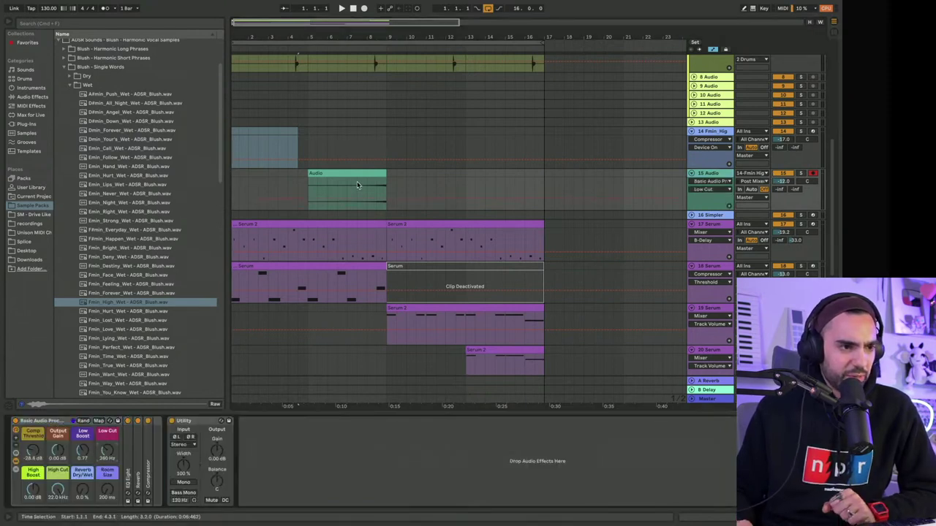
# Step: Play the reversed vocal from about bar 8, comparing it soloed and in the full mix, and leave track 15 soloed
pyautogui.click(356, 184)
pyautogui.click(800, 173)
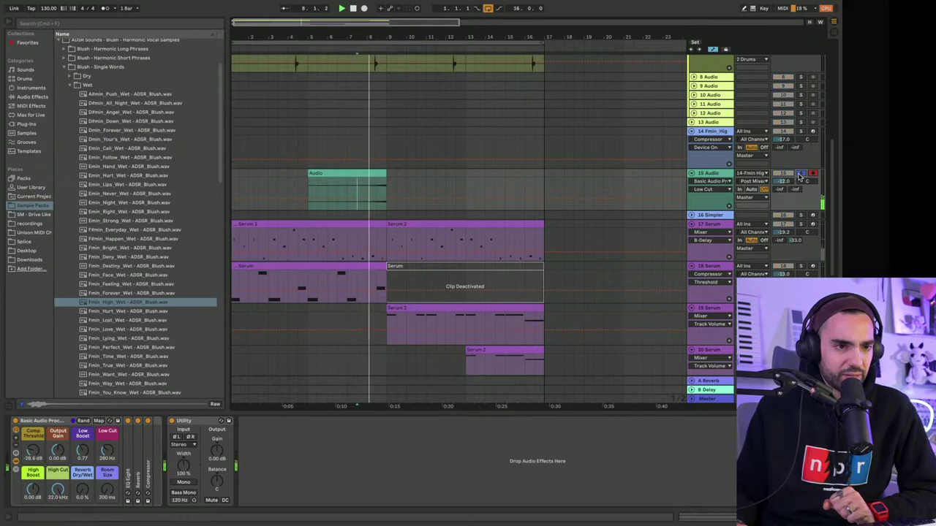
pyautogui.click(800, 175)
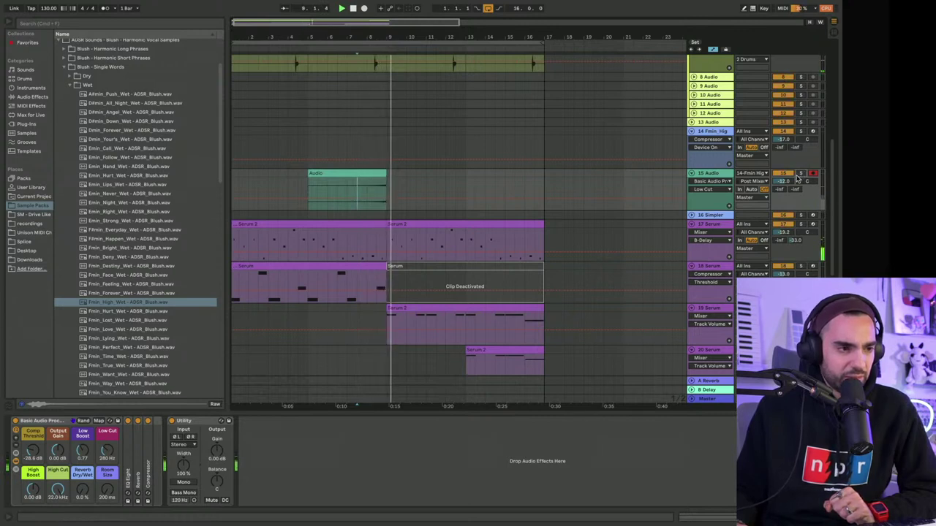
pyautogui.click(800, 173)
pyautogui.click(367, 183)
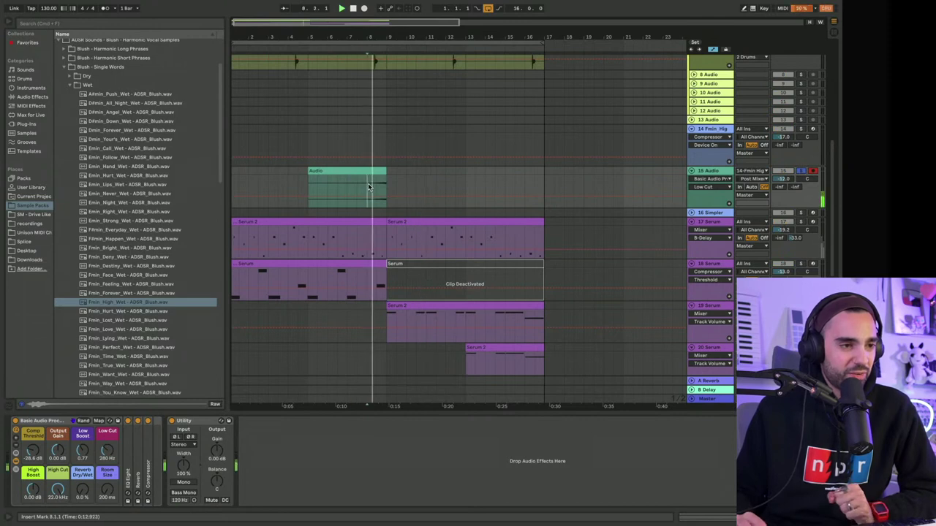
# Step: Replay the soloed reversed vocal from its start and set track 15's Reverb Dry/Wet macro to 46%
pyautogui.moveTo(379, 36)
pyautogui.mouseDown()
pyautogui.moveTo(410, 103)
pyautogui.moveTo(455, 156)
pyautogui.moveTo(378, 179)
pyautogui.moveTo(387, 10)
pyautogui.mouseUp()
pyautogui.click(359, 181)
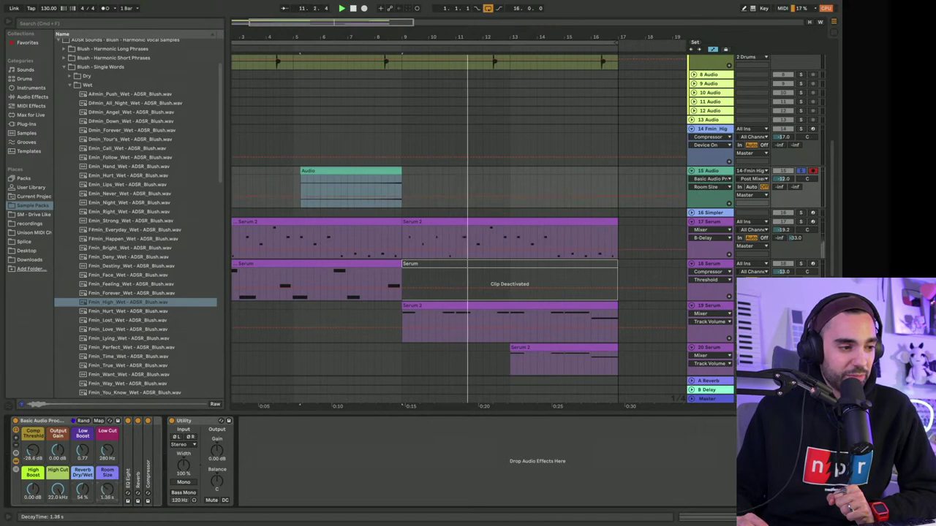
pyautogui.press('space')
pyautogui.press('space')
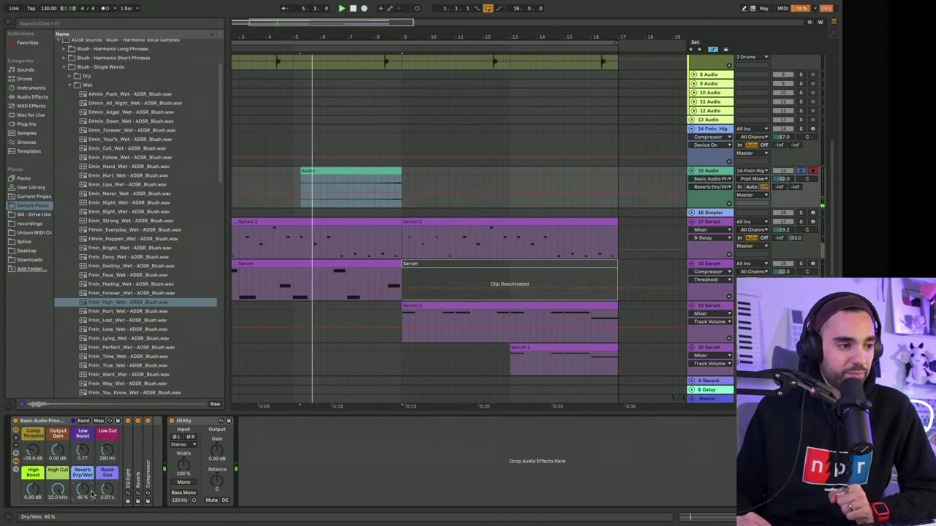
# Step: Fade the reversed clip in across its full length in bars 5–8 and play it unsoloed from 4.3.1
pyautogui.click(303, 174)
pyautogui.press('a')
pyautogui.moveTo(303, 177); pyautogui.dragTo(402, 177)
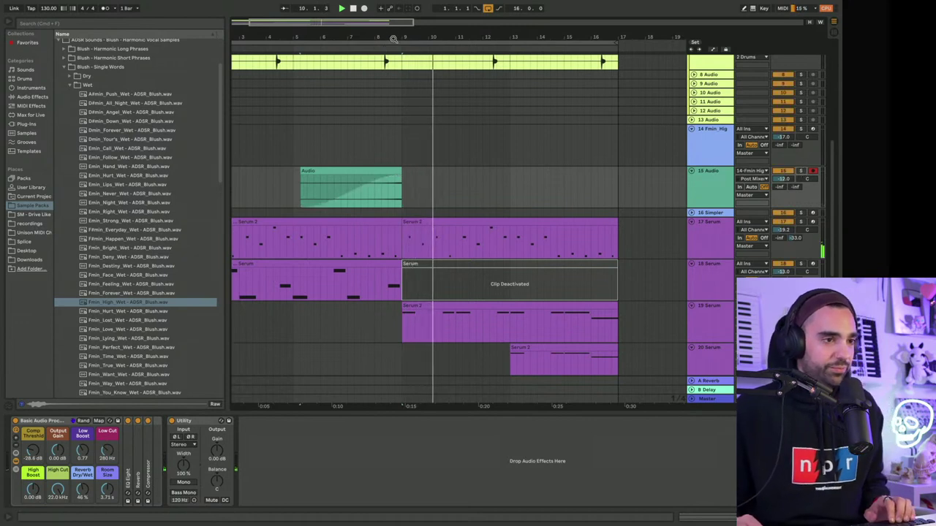
pyautogui.moveTo(394, 36); pyautogui.dragTo(428, 35)
pyautogui.click(322, 196)
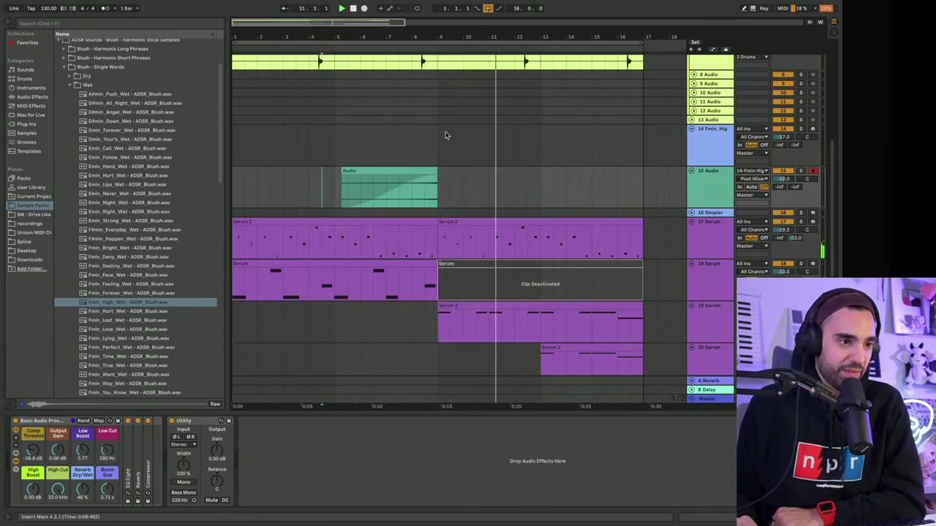
# Step: Arm track 14, lower its volume to -20 dB and try the vocal against the beat from 8.3.1
pyautogui.click(813, 129)
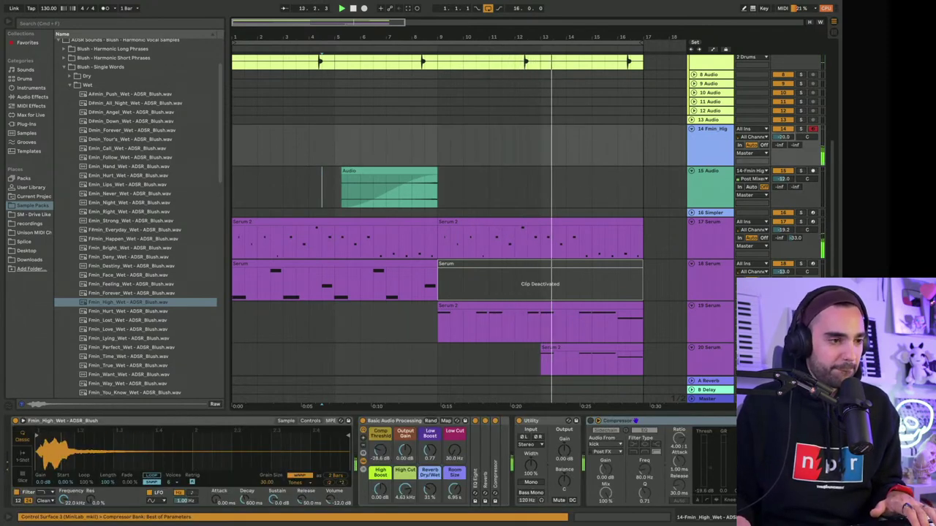
pyautogui.click(423, 148)
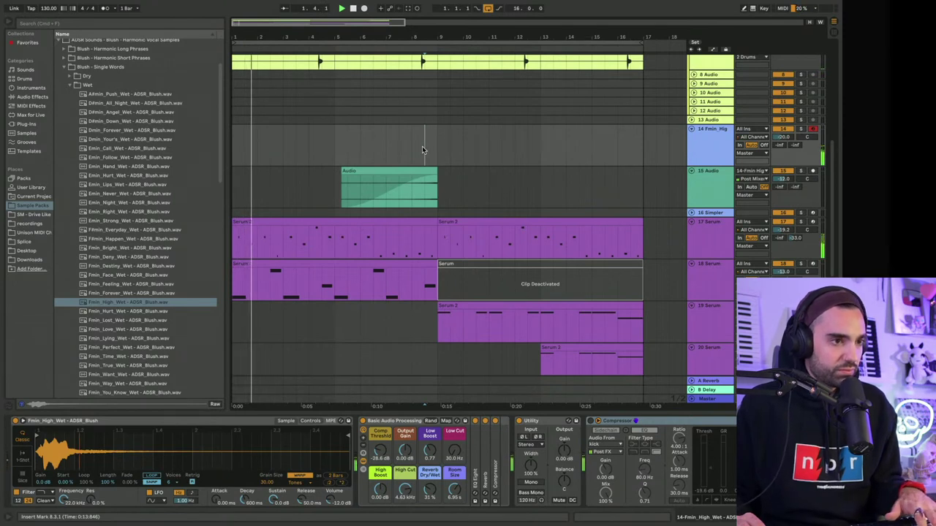
pyautogui.click(425, 149)
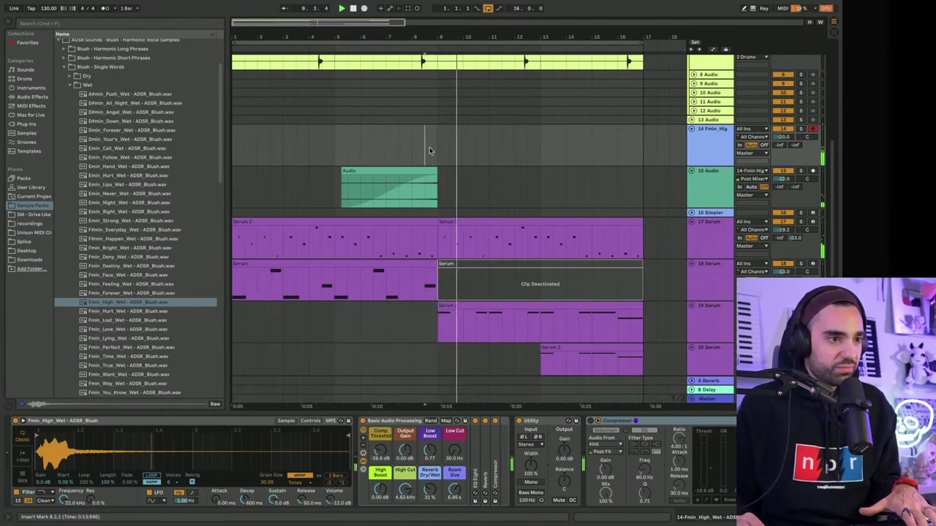
# Step: Capture the played vocal note as a MIDI clip at bar 9 on track 14 and trim its end to mid-bar 10
pyautogui.hotkey('ctrl', 'shift', 'c')
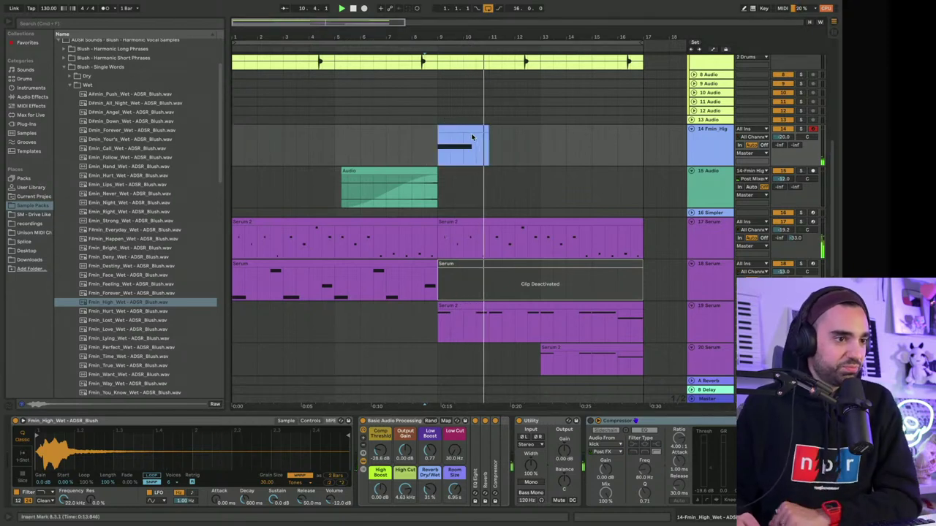
pyautogui.moveTo(488, 138); pyautogui.dragTo(474, 137)
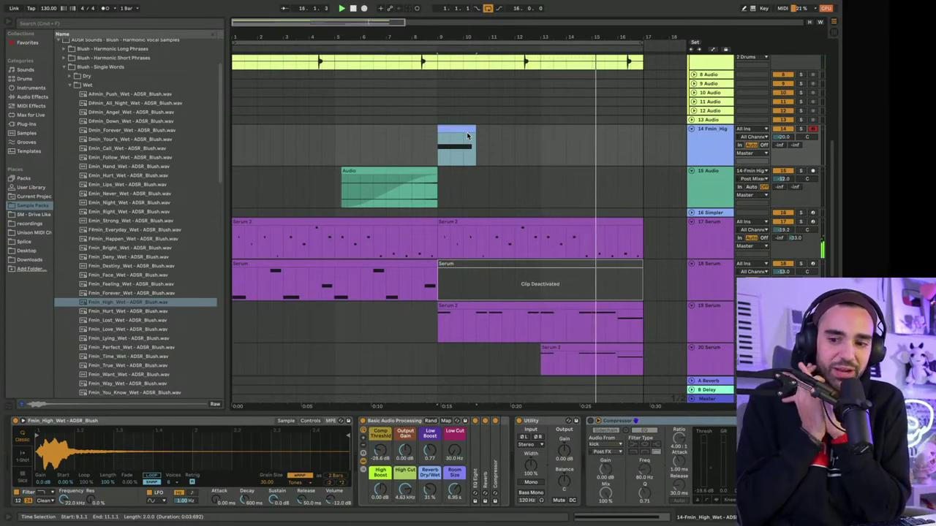
pyautogui.scroll(-6, 539, 209)
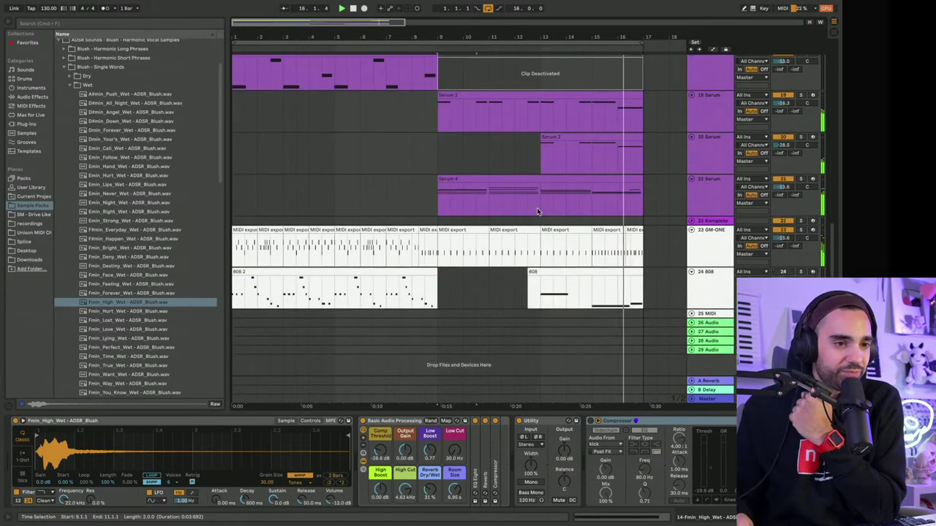
# Step: Open Groovemate One on track 23, fine-tune its Wide Room reverb amount and hide the plugin window
pyautogui.click(692, 262)
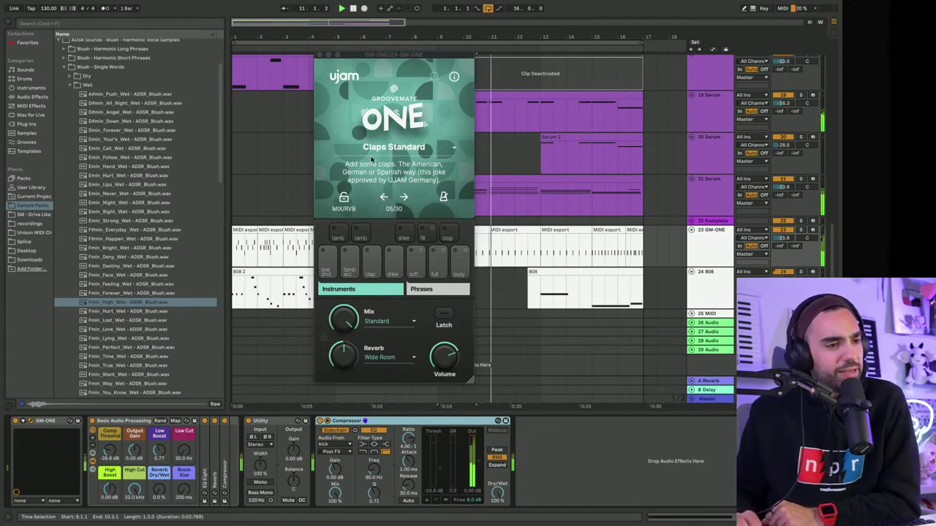
pyautogui.click(346, 356)
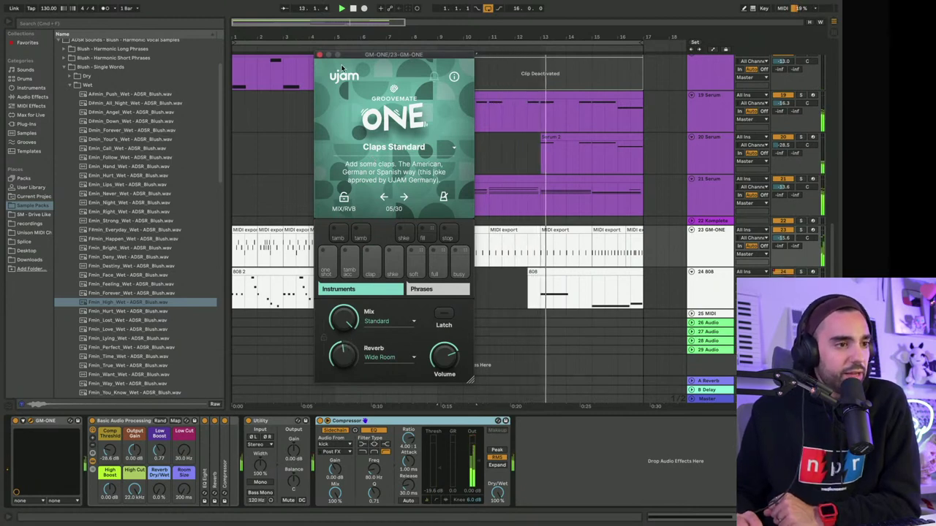
pyautogui.press('super+alt+p')
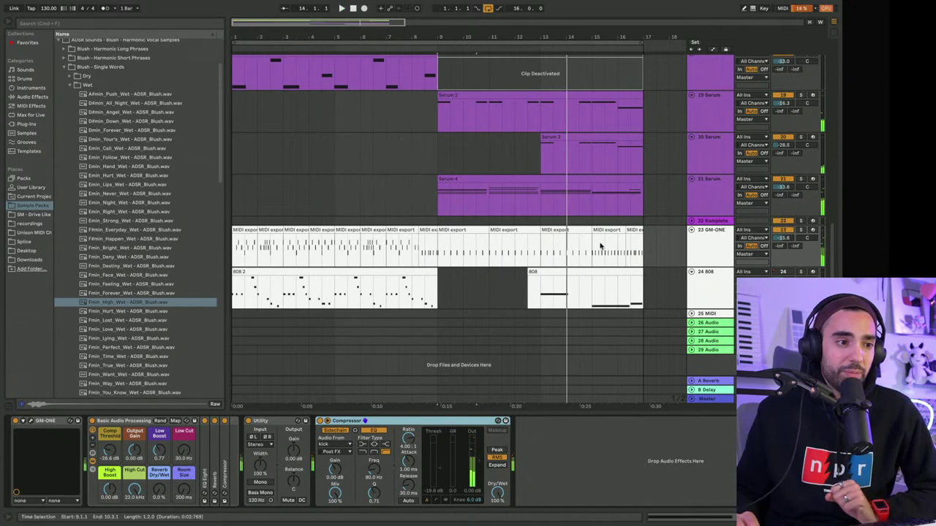
# Step: Solo the GM-ONE track and audition its percussion from bar 1 and from 6.1.1, checking the Groovemate One plugin
pyautogui.press('space')
pyautogui.press('space')
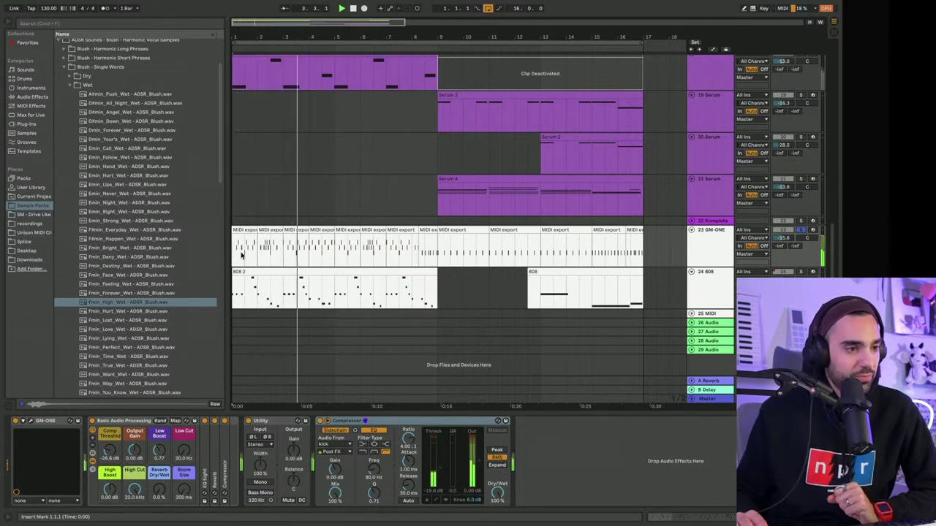
pyautogui.press('+')
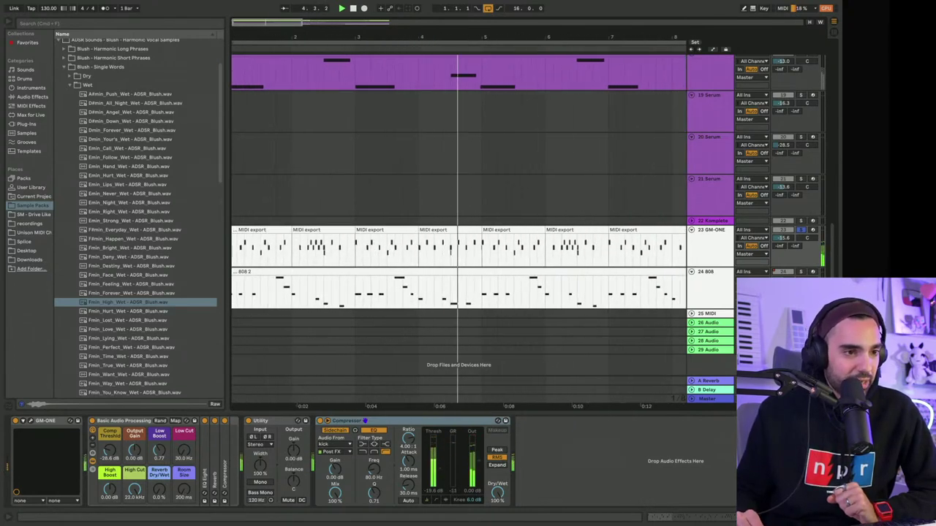
pyautogui.click(717, 250)
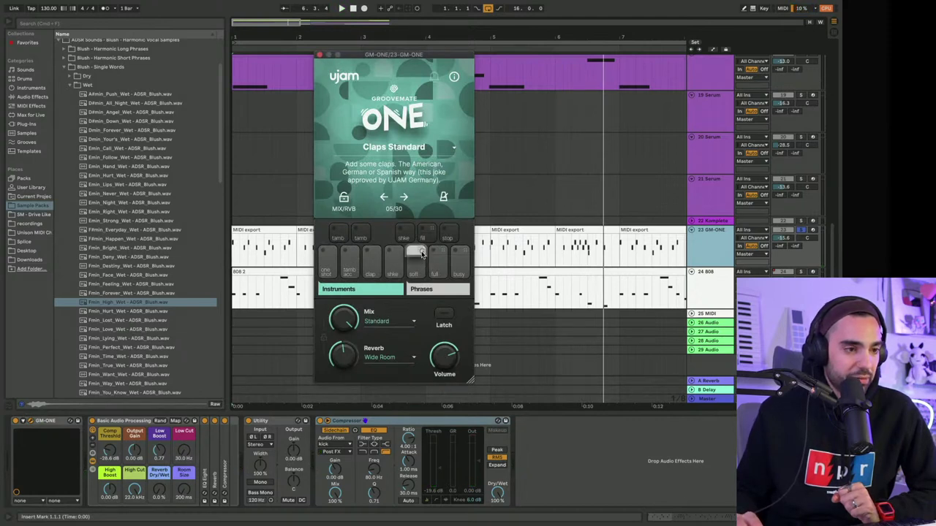
pyautogui.click(574, 263)
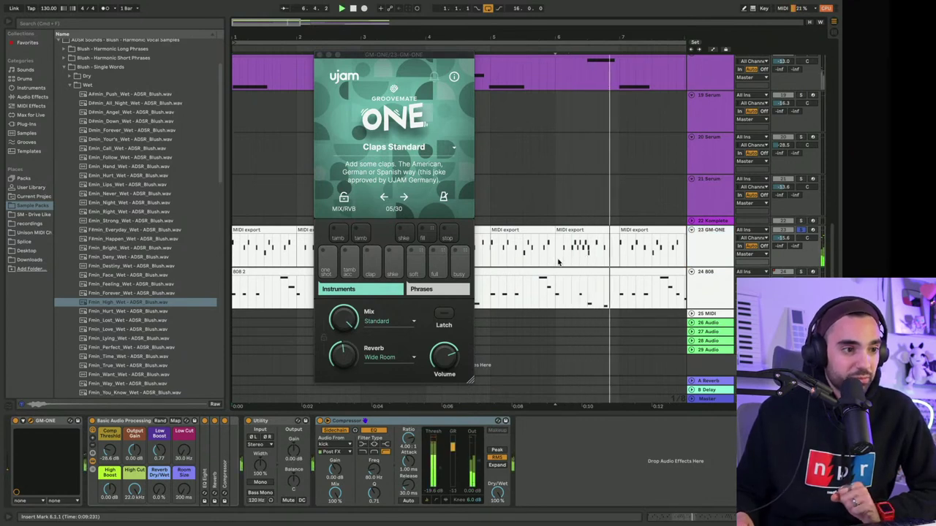
pyautogui.click(320, 55)
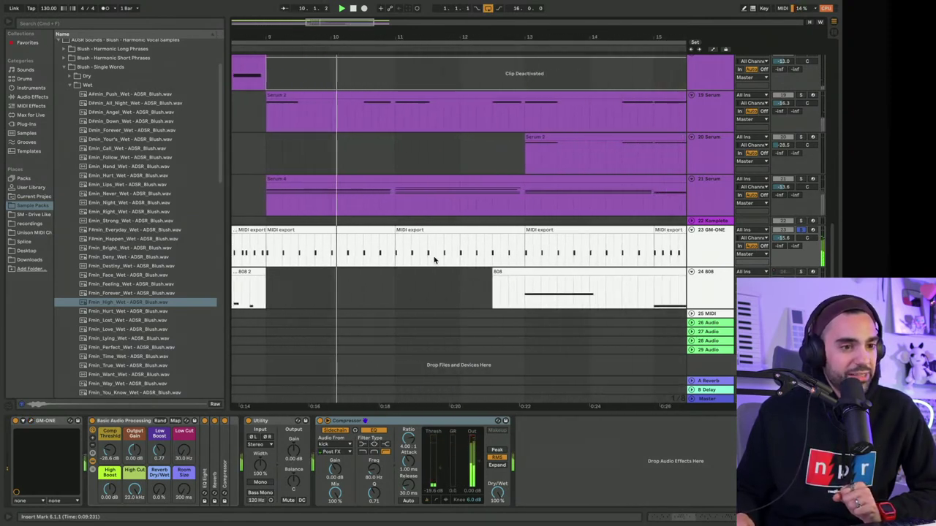
# Step: Play the full unsoloed mix from 16.1.1 through the loop restart and review the tracks from the drums to GM-ONE
pyautogui.press('space')
pyautogui.hscroll(5, 431, 259)
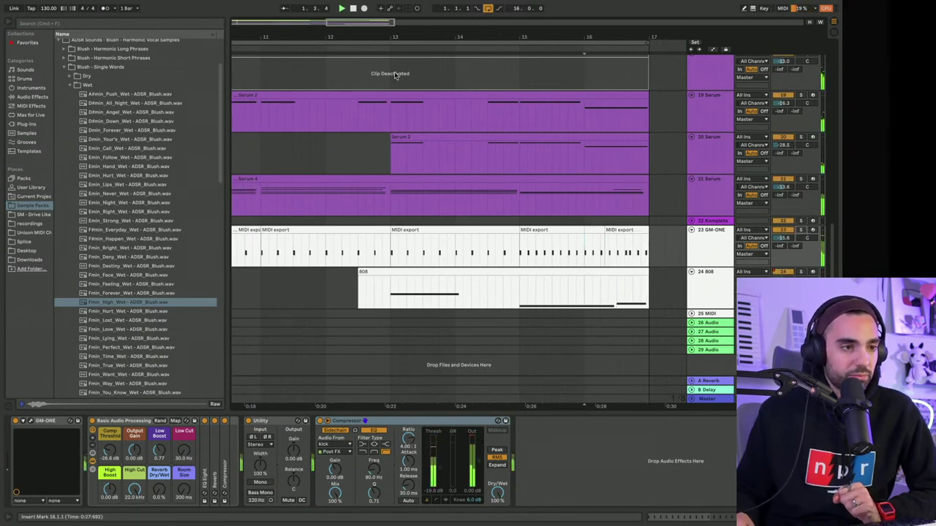
pyautogui.moveTo(330, 37); pyautogui.dragTo(377, 25)
pyautogui.press('Right')
pyautogui.scroll(5, 329, 266)
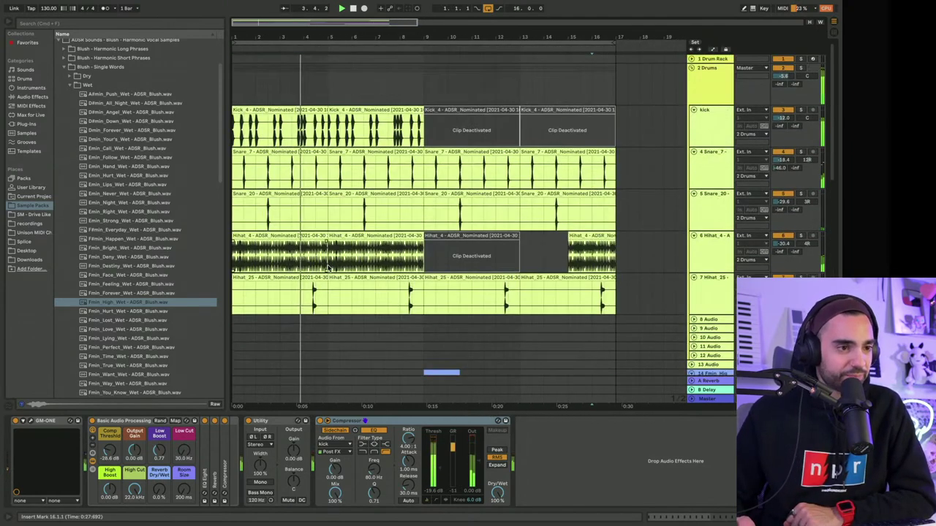
pyautogui.press('Right')
pyautogui.press('Right')
pyautogui.press('Right')
pyautogui.press('Right')
pyautogui.press('Right')
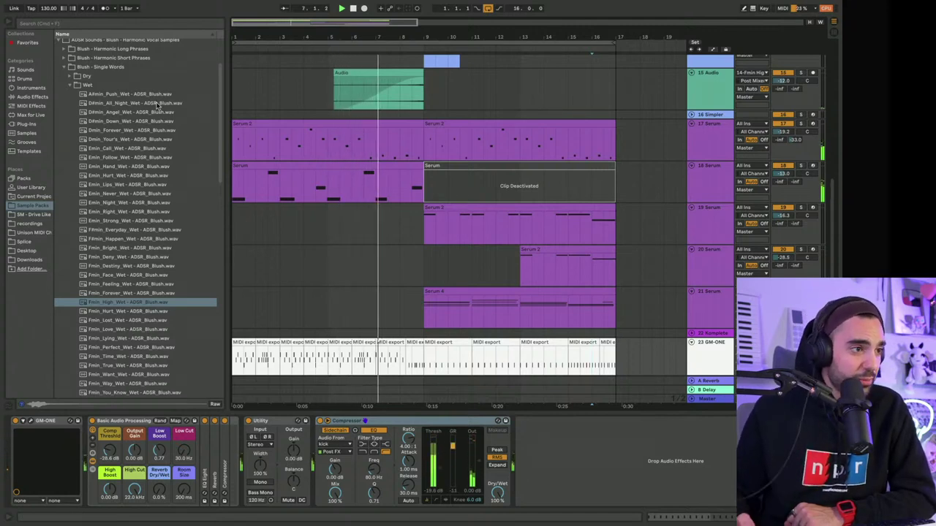
# Step: Hide the browser and copy the reversed vocal clip on track 15 to 13.2.1 so it ends at bar 17
pyautogui.click(5, 22)
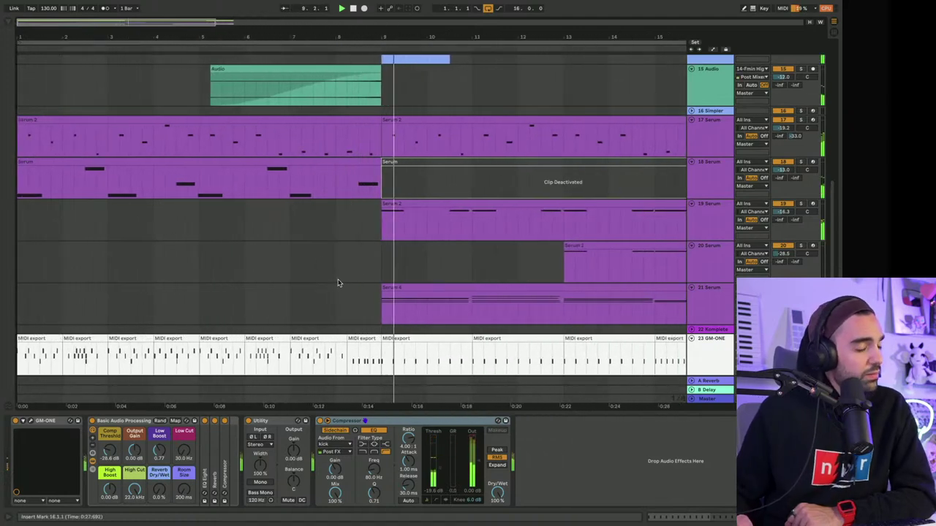
pyautogui.scroll(10, 338, 278)
pyautogui.scroll(-10, 338, 280)
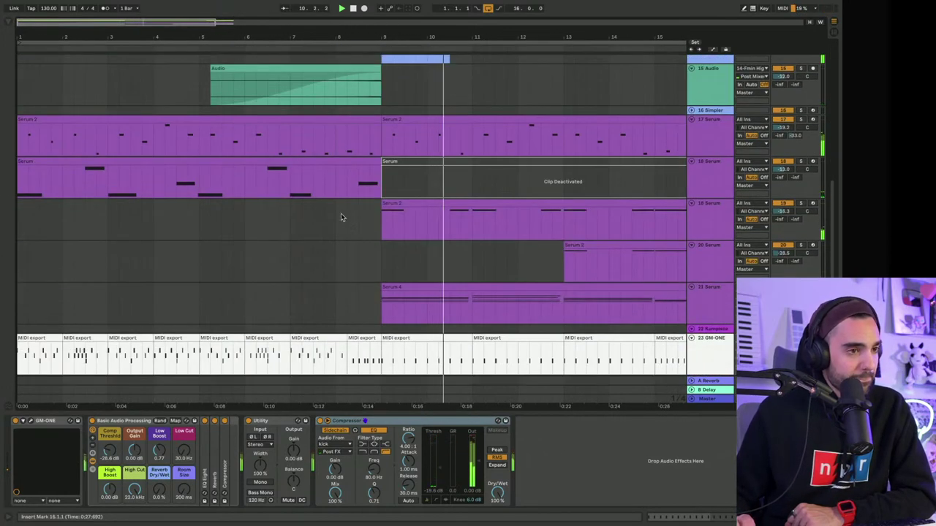
pyautogui.scroll(-1, 335, 261)
pyautogui.scroll(-5, 328, 31)
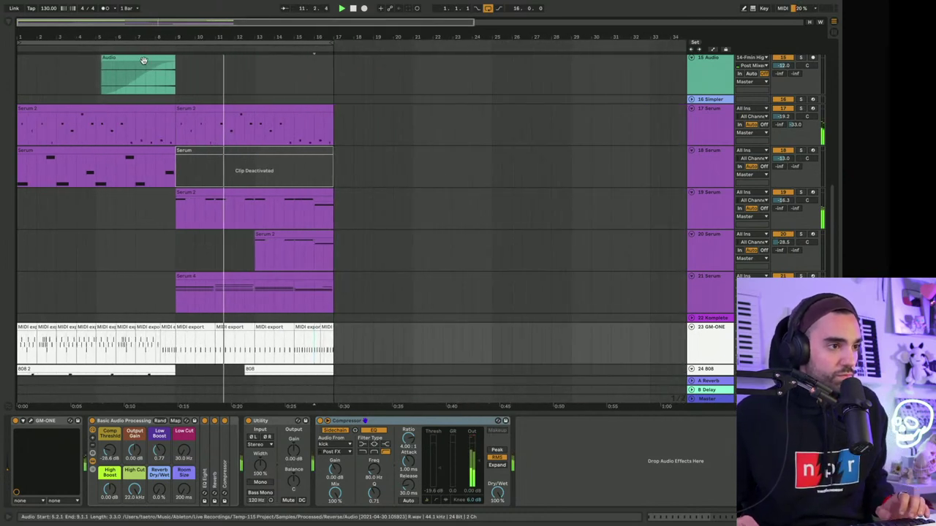
pyautogui.moveTo(144, 60); pyautogui.dragTo(285, 65)
# Step: Transpose the copied reversed vocal clip to -12 st and raise its gain to 2.36 dB
pyautogui.doubleClick(286, 64)
pyautogui.moveTo(154, 442)
pyautogui.mouseDown()
pyautogui.moveTo(155, 455)
pyautogui.moveTo(156, 444)
pyautogui.mouseUp()
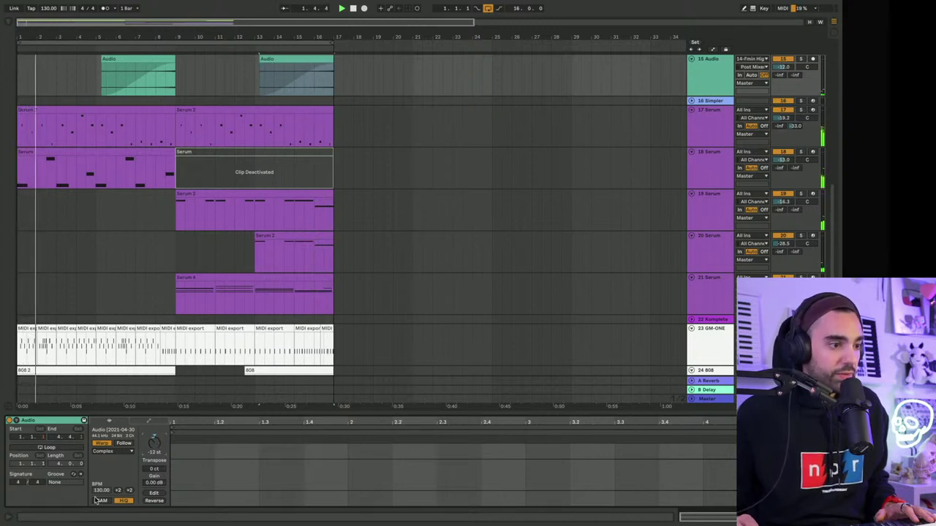
pyautogui.moveTo(154, 482); pyautogui.dragTo(154, 474)
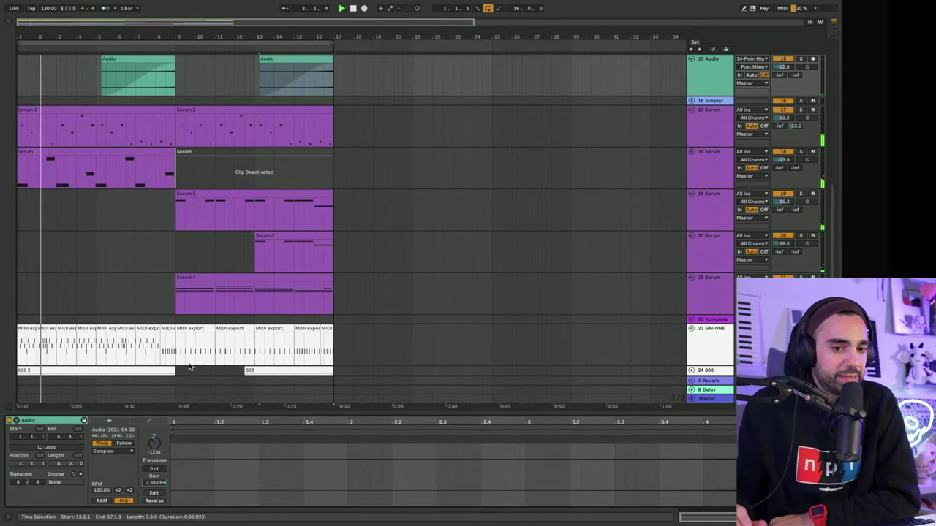
# Step: Review the whole arrangement during playback and inspect the Groovemate One Claps Standard preset on track 23
pyautogui.scroll(10, 174, 300)
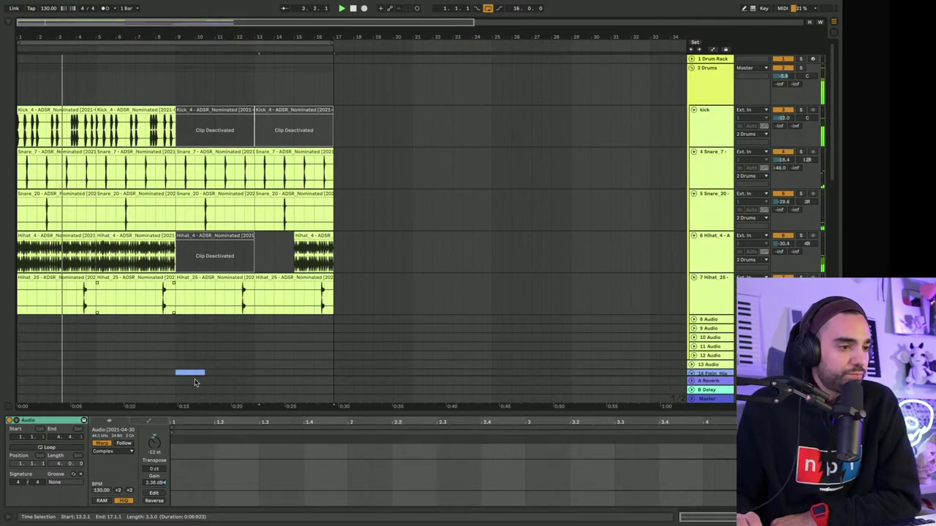
pyautogui.moveTo(184, 411); pyautogui.dragTo(175, 523)
pyautogui.moveTo(114, 24)
pyautogui.mouseDown()
pyautogui.moveTo(117, 51)
pyautogui.moveTo(117, 29)
pyautogui.mouseUp()
pyautogui.scroll(-8, 142, 160)
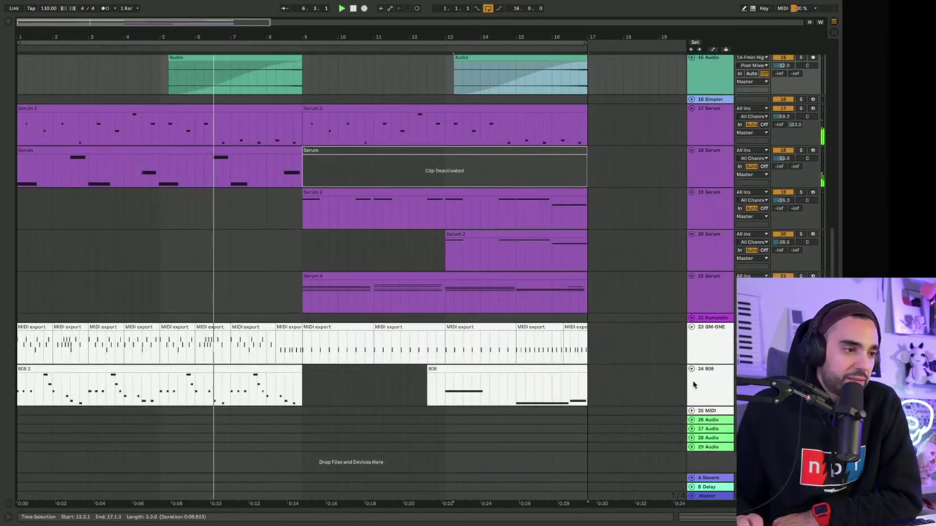
pyautogui.click(711, 350)
pyautogui.doubleClick(706, 349)
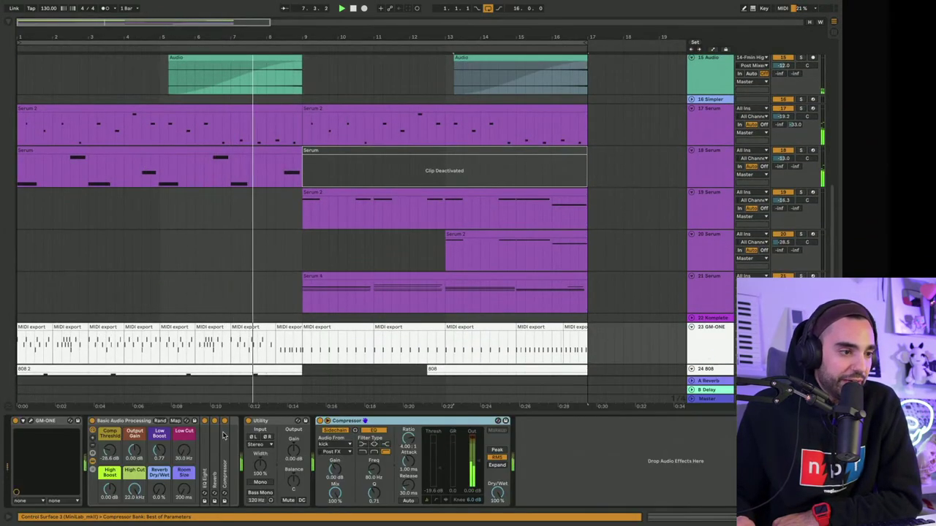
pyautogui.click(31, 421)
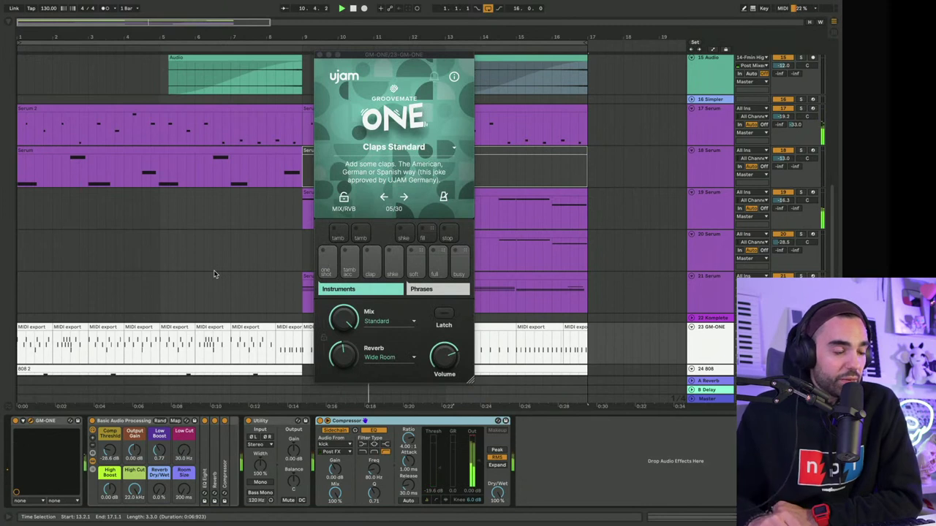
pyautogui.click(349, 269)
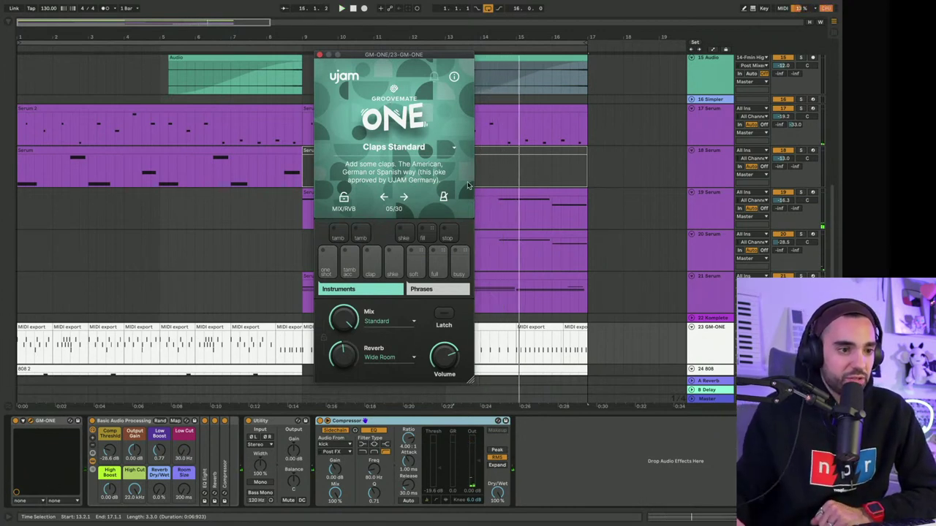
# Step: Inspect the 808 Hillside preset in the 808 plugin on track 24 and close its window
pyautogui.scroll(-3, 640, 285)
pyautogui.click(720, 298)
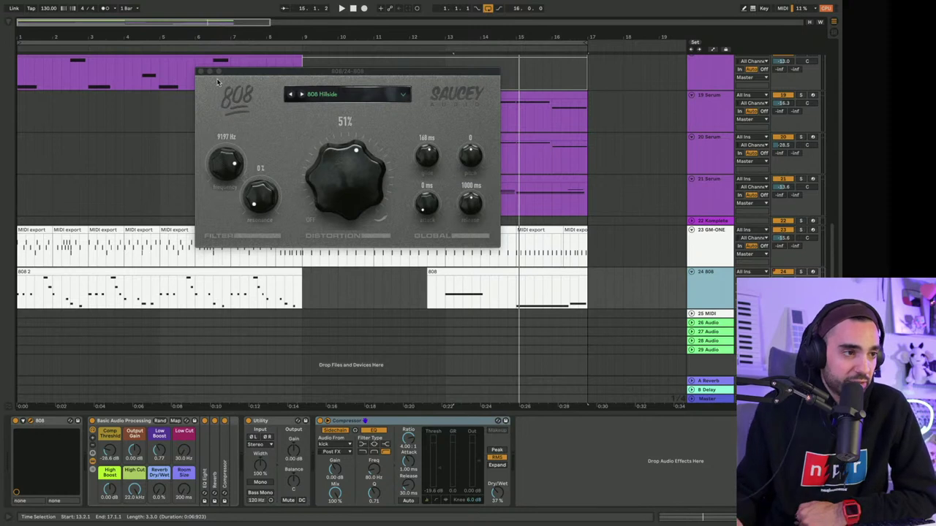
pyautogui.click(202, 71)
# Step: Play the arrangement from 1.1.1 while checking the GM-ONE plugin and the synth, percussion and 808 tracks
pyautogui.click(352, 8)
pyautogui.click(340, 8)
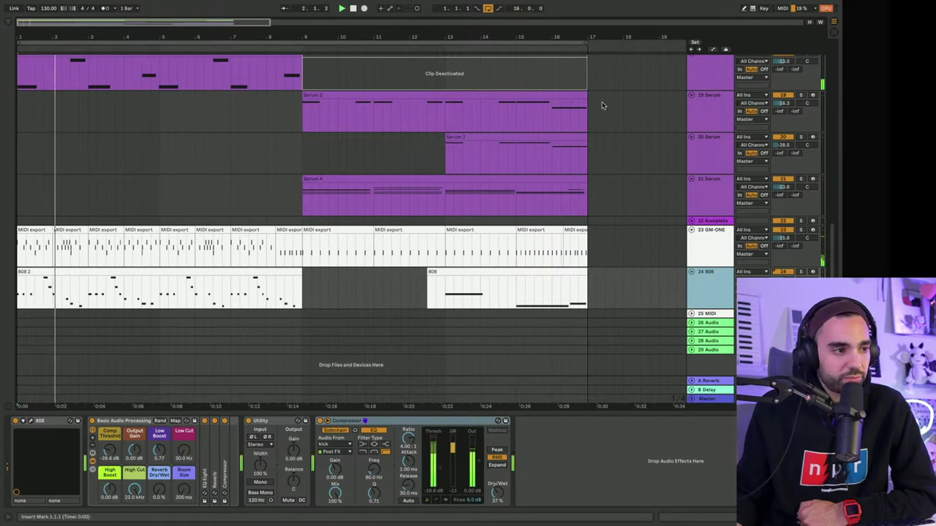
pyautogui.click(699, 247)
pyautogui.click(320, 54)
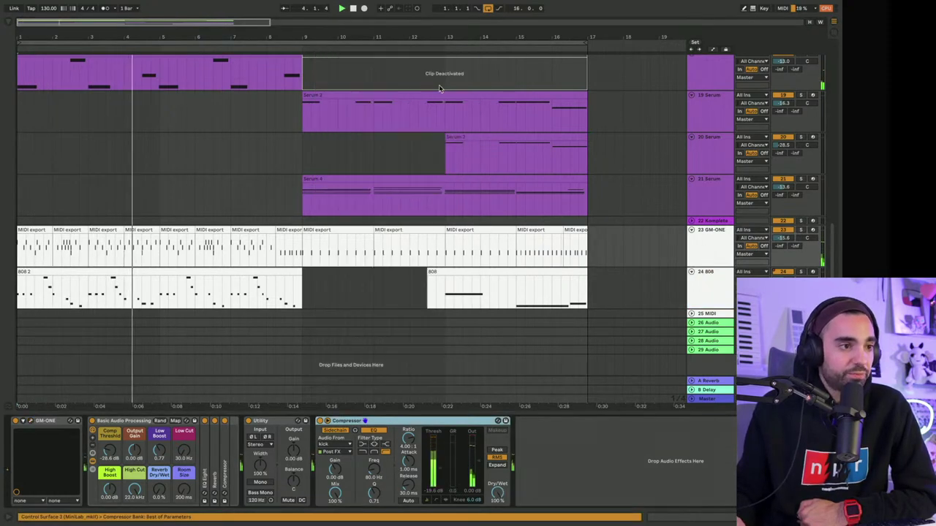
pyautogui.scroll(2, 713, 259)
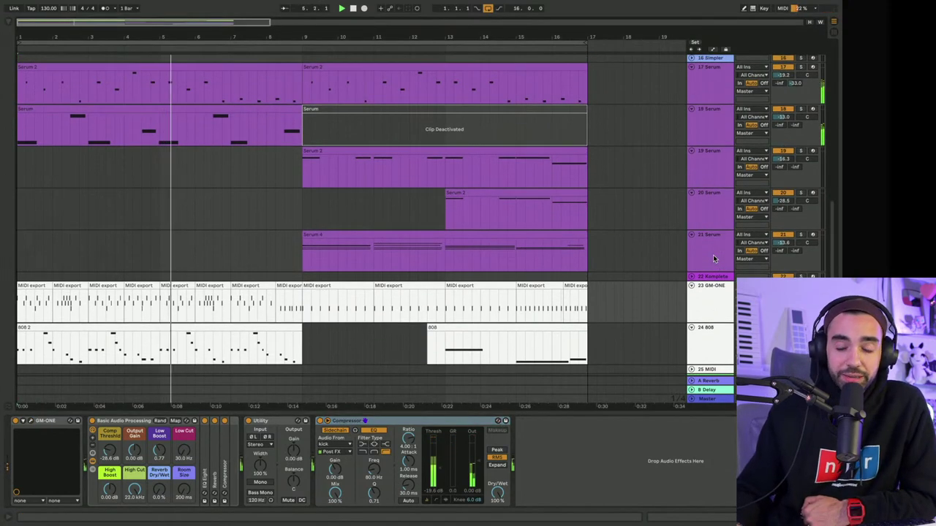